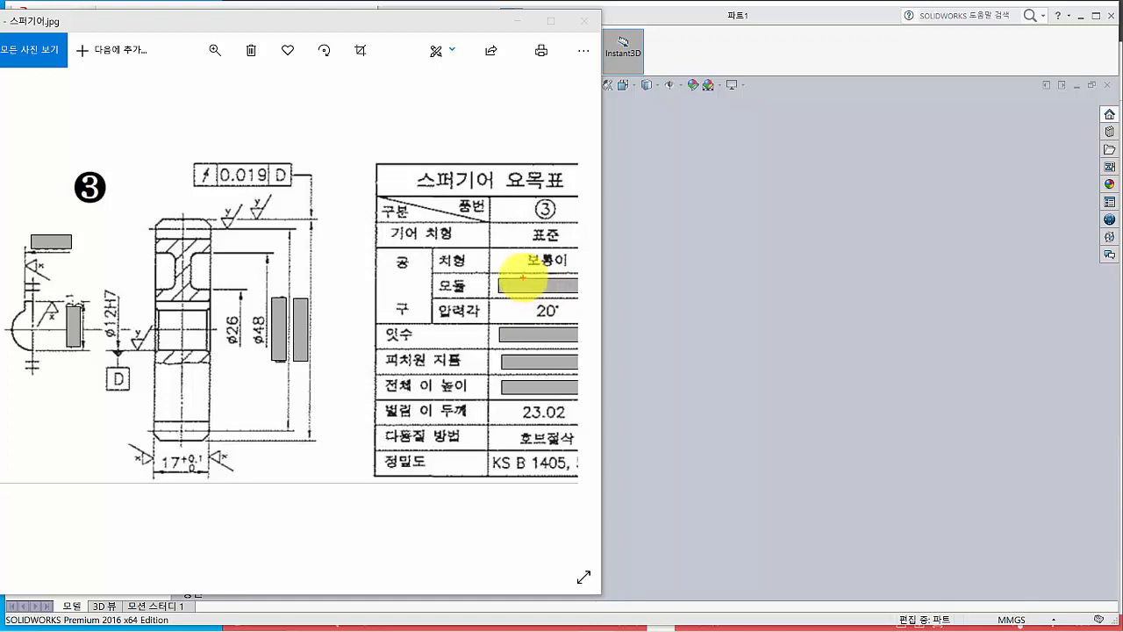
# - Write module 3, tooth count 21, pitch diameter 63 and whole tooth depth 6.75 over the masked cells of the spur gear table
pyautogui.click(522, 277)
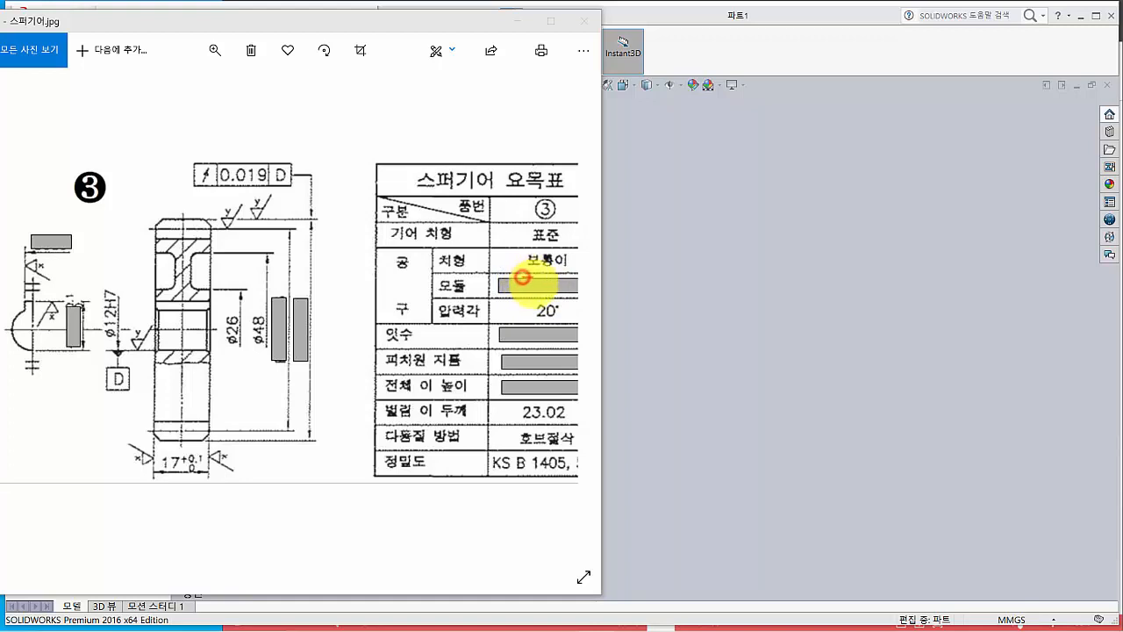
pyautogui.click(518, 330)
pyautogui.moveTo(518, 331)
pyautogui.mouseDown()
pyautogui.moveTo(547, 346)
pyautogui.moveTo(524, 354)
pyautogui.moveTo(532, 365)
pyautogui.mouseUp()
pyautogui.click(513, 350)
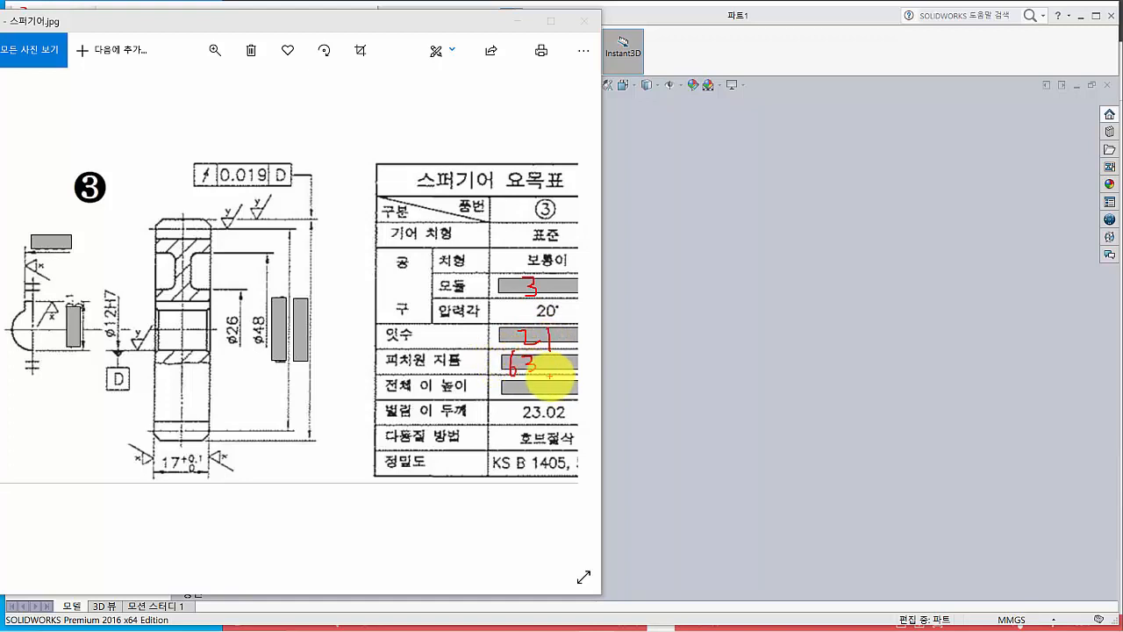
pyautogui.moveTo(564, 371)
pyautogui.mouseDown()
pyautogui.moveTo(563, 386)
pyautogui.moveTo(606, 379)
pyautogui.mouseUp()
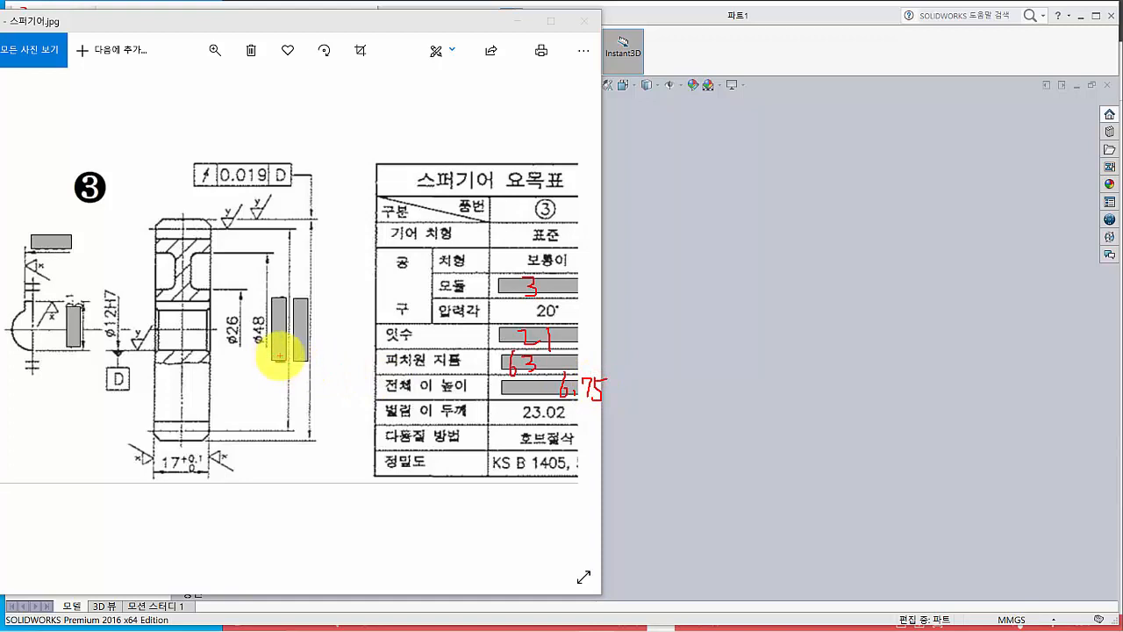
# - Annotate the masked gear dimensions with Ø63 and Ø69, and the masked keyway dimensions with 4JS9 and 13.8 +0.1/0
pyautogui.moveTo(269, 357)
pyautogui.mouseDown()
pyautogui.moveTo(257, 375)
pyautogui.moveTo(231, 376)
pyautogui.moveTo(237, 369)
pyautogui.mouseUp()
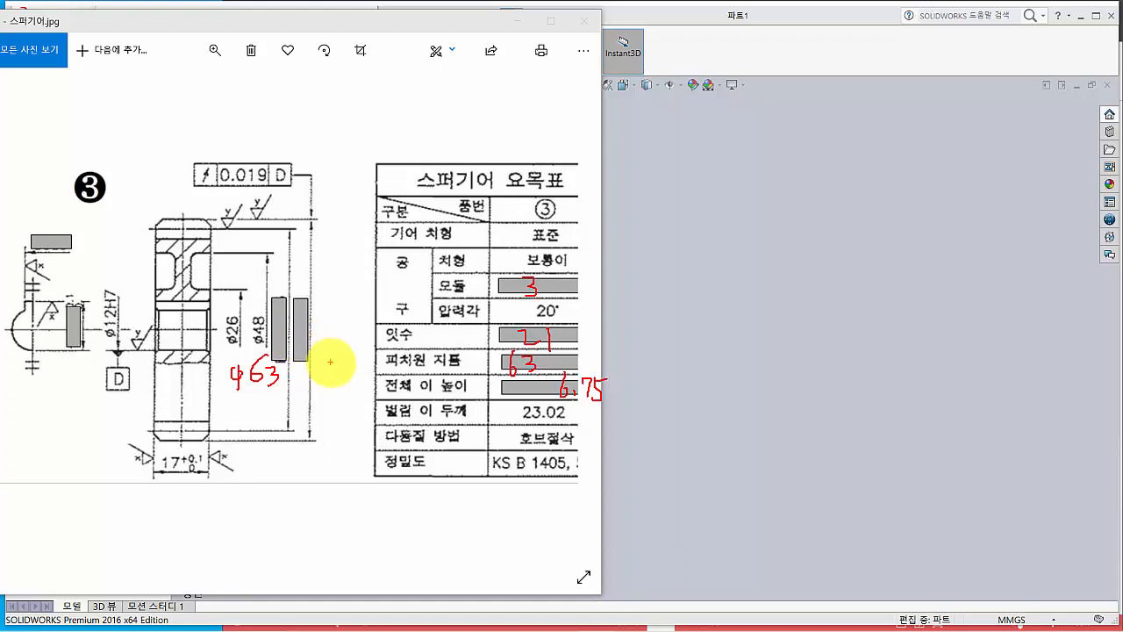
pyautogui.moveTo(318, 360)
pyautogui.mouseDown()
pyautogui.moveTo(318, 376)
pyautogui.moveTo(333, 355)
pyautogui.moveTo(347, 384)
pyautogui.mouseUp()
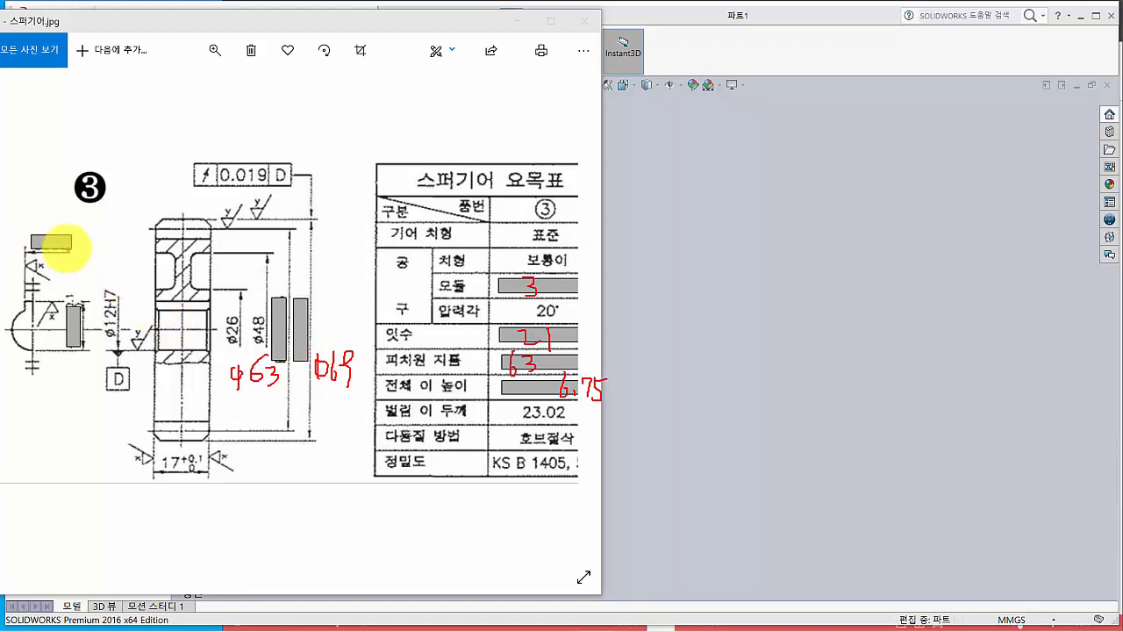
pyautogui.moveTo(31, 218)
pyautogui.mouseDown()
pyautogui.moveTo(27, 228)
pyautogui.moveTo(51, 234)
pyautogui.moveTo(44, 242)
pyautogui.moveTo(65, 224)
pyautogui.moveTo(61, 242)
pyautogui.moveTo(87, 228)
pyautogui.moveTo(79, 254)
pyautogui.mouseUp()
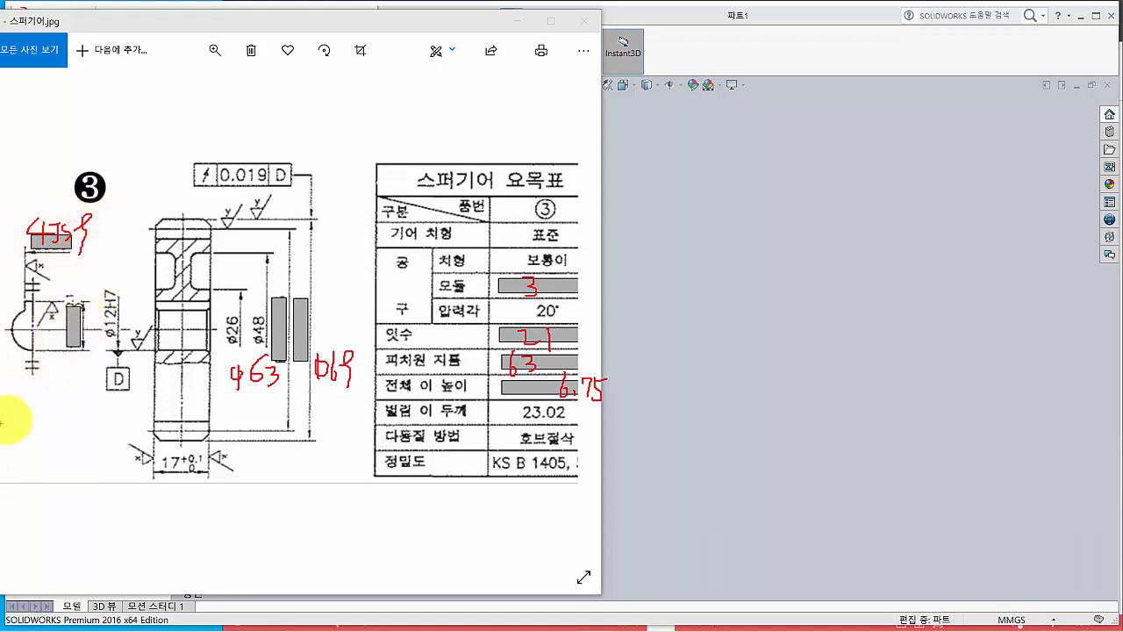
pyautogui.click(44, 422)
pyautogui.moveTo(61, 402)
pyautogui.mouseDown()
pyautogui.moveTo(58, 426)
pyautogui.moveTo(87, 411)
pyautogui.moveTo(74, 415)
pyautogui.mouseUp()
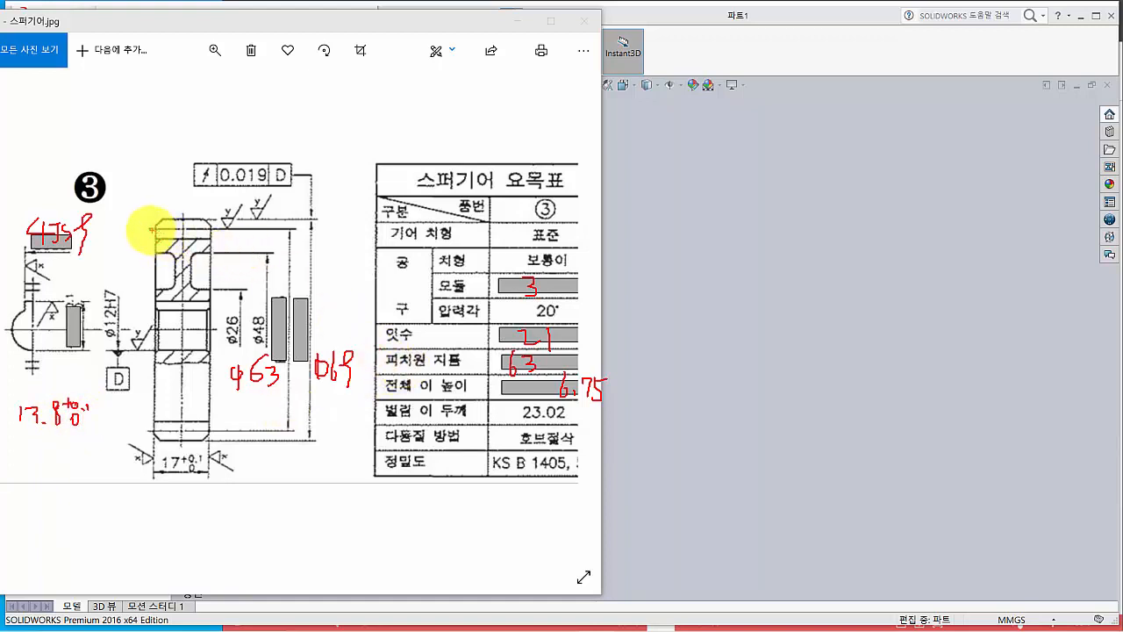
# - Mark the pitch diameter in red and the outside diameter in blue on the gear's section view
pyautogui.moveTo(151, 229); pyautogui.dragTo(292, 229)
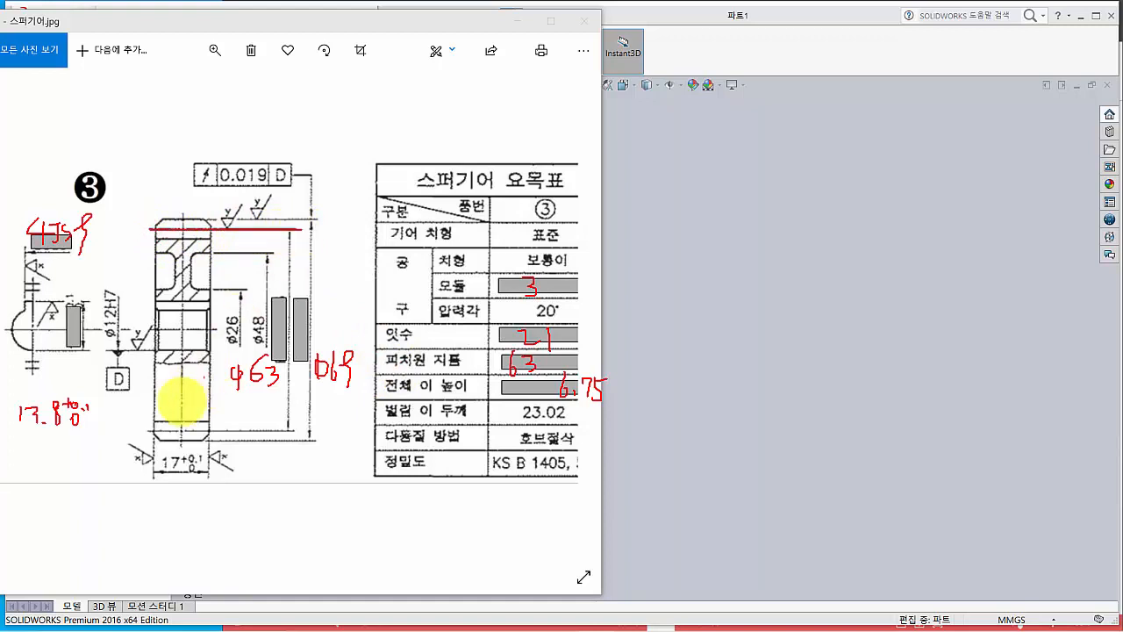
pyautogui.moveTo(149, 433)
pyautogui.mouseDown()
pyautogui.moveTo(296, 431)
pyautogui.moveTo(285, 235)
pyautogui.mouseUp()
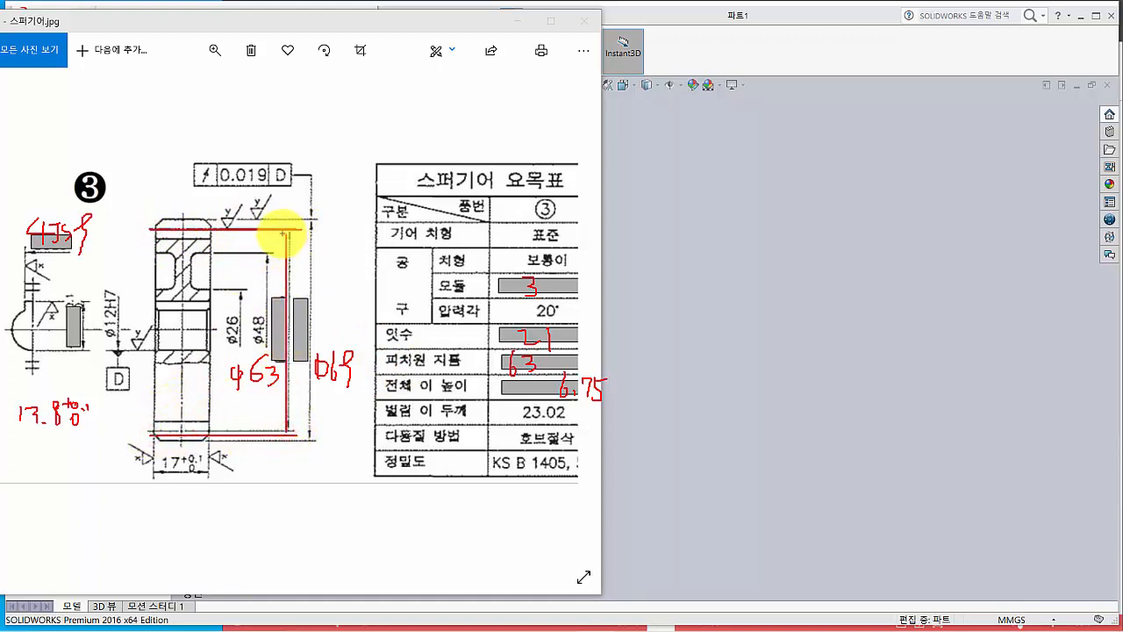
pyautogui.moveTo(152, 218); pyautogui.dragTo(335, 219)
pyautogui.moveTo(152, 440)
pyautogui.mouseDown()
pyautogui.moveTo(348, 440)
pyautogui.moveTo(315, 313)
pyautogui.moveTo(310, 218)
pyautogui.mouseUp()
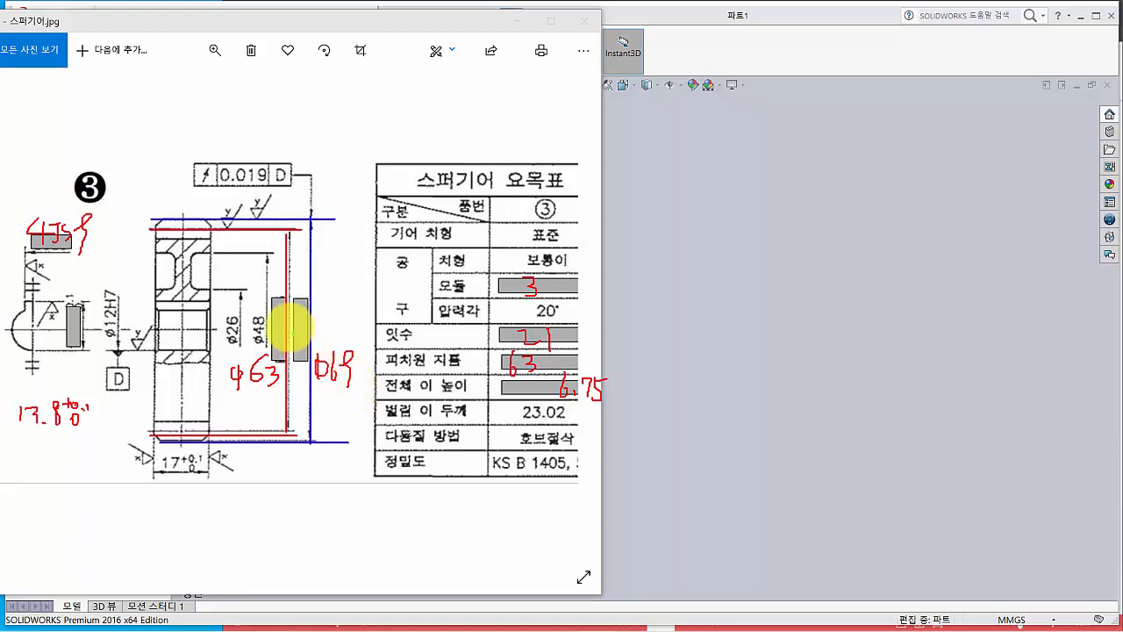
# - Mark the gear's root diameter in green and note the dedendum as 1.25 × M = 3.75 above the section view
pyautogui.moveTo(207, 242); pyautogui.dragTo(115, 242)
pyautogui.moveTo(211, 423)
pyautogui.mouseDown()
pyautogui.moveTo(113, 422)
pyautogui.moveTo(129, 243)
pyautogui.mouseUp()
pyautogui.moveTo(129, 243); pyautogui.dragTo(140, 259)
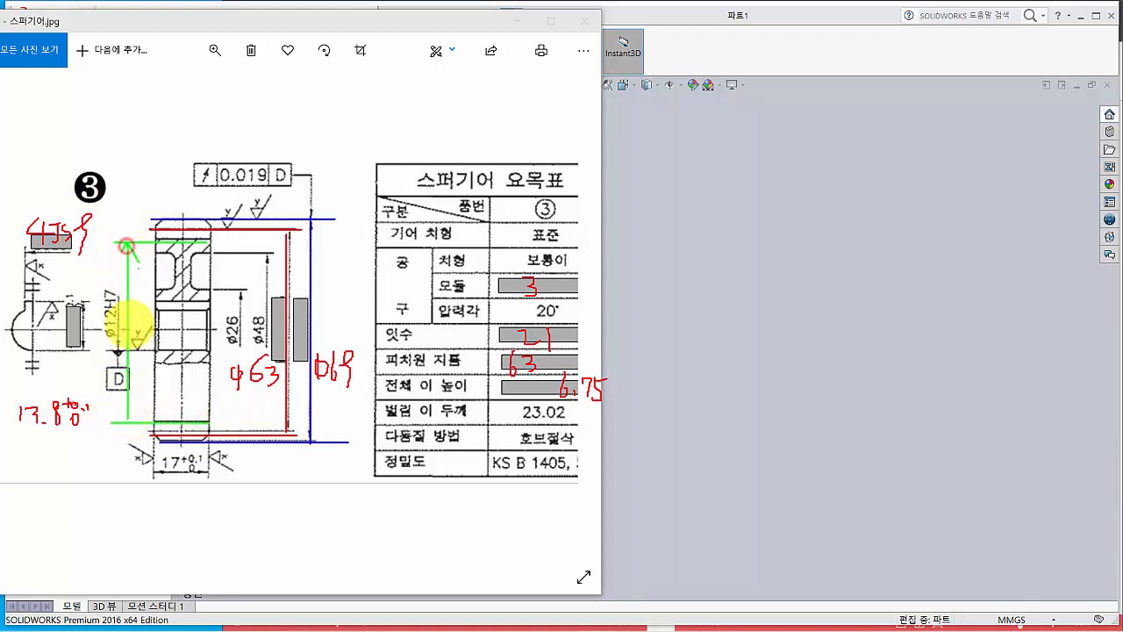
pyautogui.moveTo(118, 413); pyautogui.dragTo(134, 414)
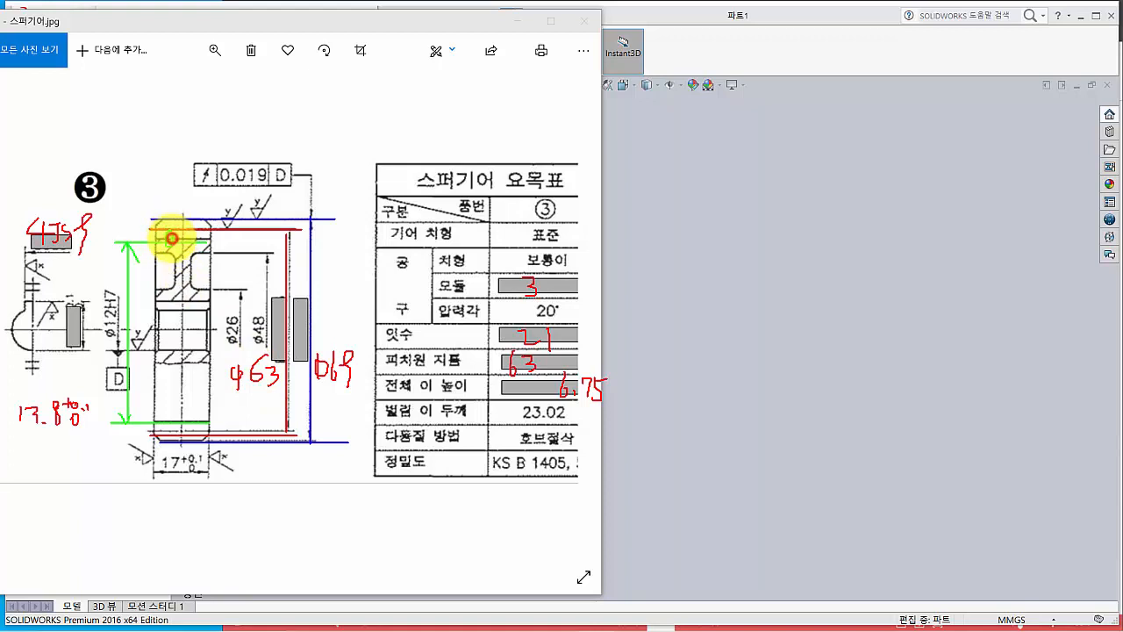
pyautogui.moveTo(172, 238)
pyautogui.mouseDown()
pyautogui.moveTo(146, 163)
pyautogui.moveTo(168, 130)
pyautogui.moveTo(233, 116)
pyautogui.moveTo(281, 130)
pyautogui.moveTo(281, 110)
pyautogui.moveTo(327, 117)
pyautogui.moveTo(366, 90)
pyautogui.mouseUp()
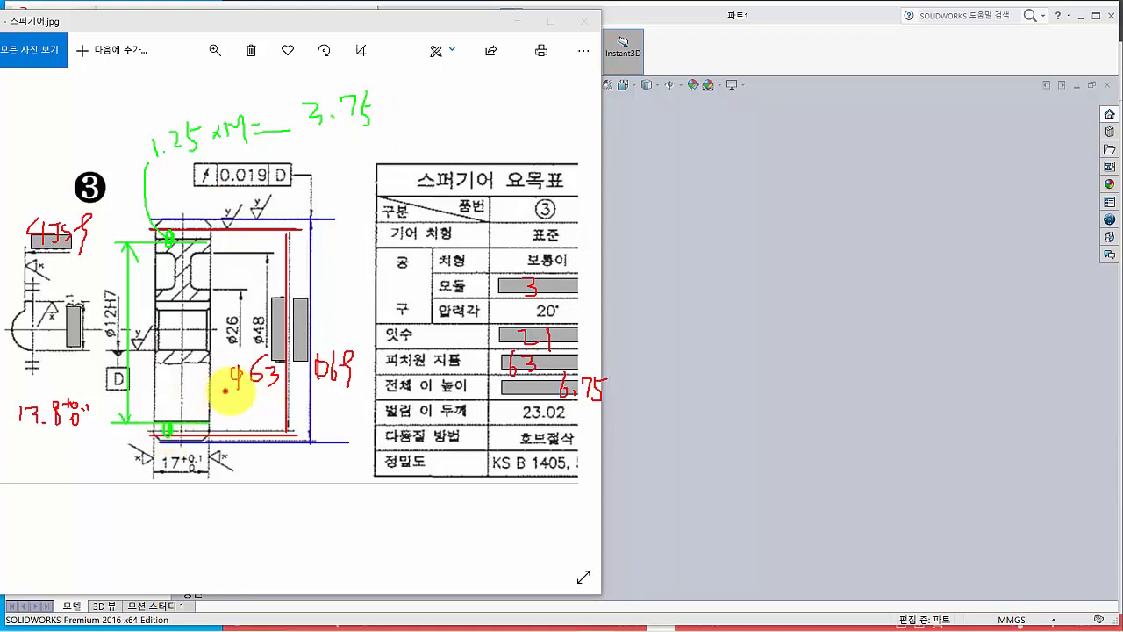
# - Write the root diameter calculation 63 - 3.75 - 3.75 = 55.5 below the gear drawing, and clear all annotations
pyautogui.moveTo(226, 392); pyautogui.dragTo(295, 386)
pyautogui.moveTo(222, 506); pyautogui.dragTo(269, 523)
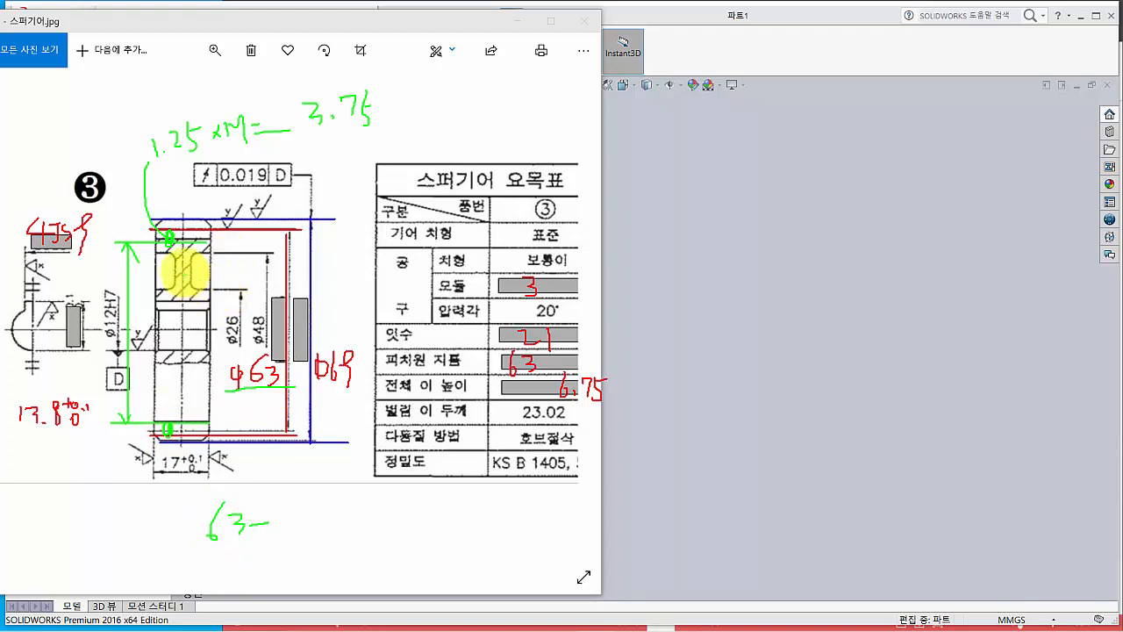
pyautogui.click(302, 528)
pyautogui.moveTo(313, 505)
pyautogui.mouseDown()
pyautogui.moveTo(324, 531)
pyautogui.moveTo(343, 524)
pyautogui.moveTo(338, 533)
pyautogui.moveTo(356, 503)
pyautogui.moveTo(409, 529)
pyautogui.moveTo(450, 521)
pyautogui.moveTo(448, 541)
pyautogui.moveTo(494, 520)
pyautogui.mouseUp()
pyautogui.click(417, 530)
pyautogui.moveTo(474, 527)
pyautogui.mouseDown()
pyautogui.moveTo(517, 530)
pyautogui.moveTo(513, 545)
pyautogui.moveTo(547, 527)
pyautogui.mouseUp()
pyautogui.moveTo(547, 504)
pyautogui.mouseDown()
pyautogui.moveTo(557, 551)
pyautogui.moveTo(569, 524)
pyautogui.moveTo(615, 537)
pyautogui.mouseUp()
pyautogui.moveTo(636, 516)
pyautogui.mouseDown()
pyautogui.moveTo(654, 549)
pyautogui.moveTo(674, 532)
pyautogui.moveTo(677, 551)
pyautogui.moveTo(694, 559)
pyautogui.mouseUp()
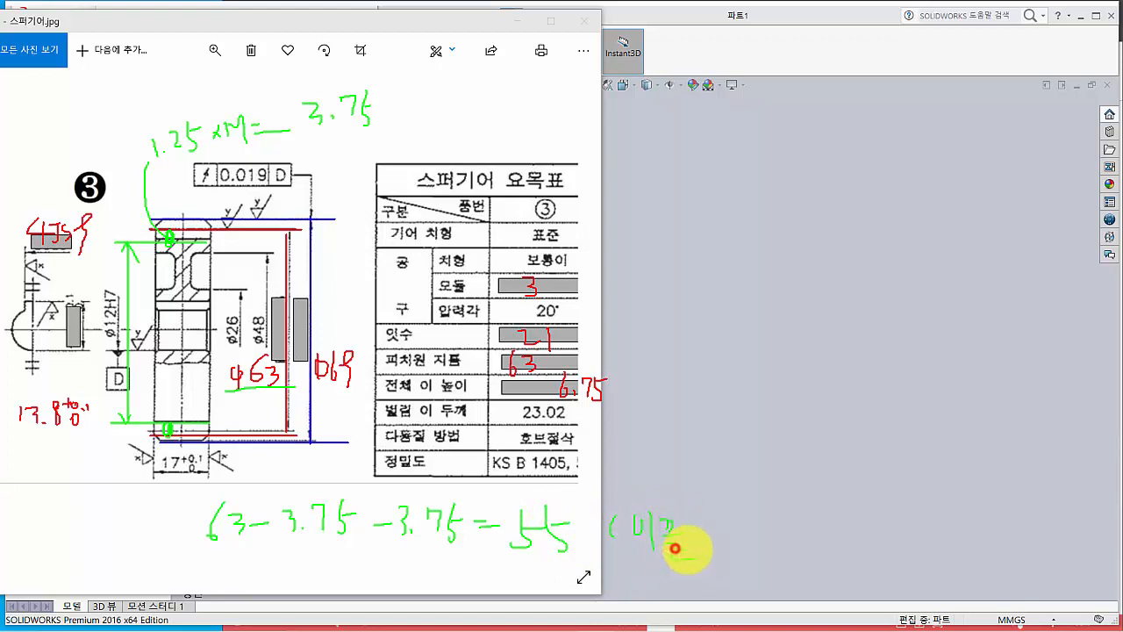
pyautogui.moveTo(701, 512); pyautogui.dragTo(706, 546)
pyautogui.moveTo(711, 537); pyautogui.dragTo(726, 547)
pyautogui.moveTo(720, 554); pyautogui.dragTo(742, 566)
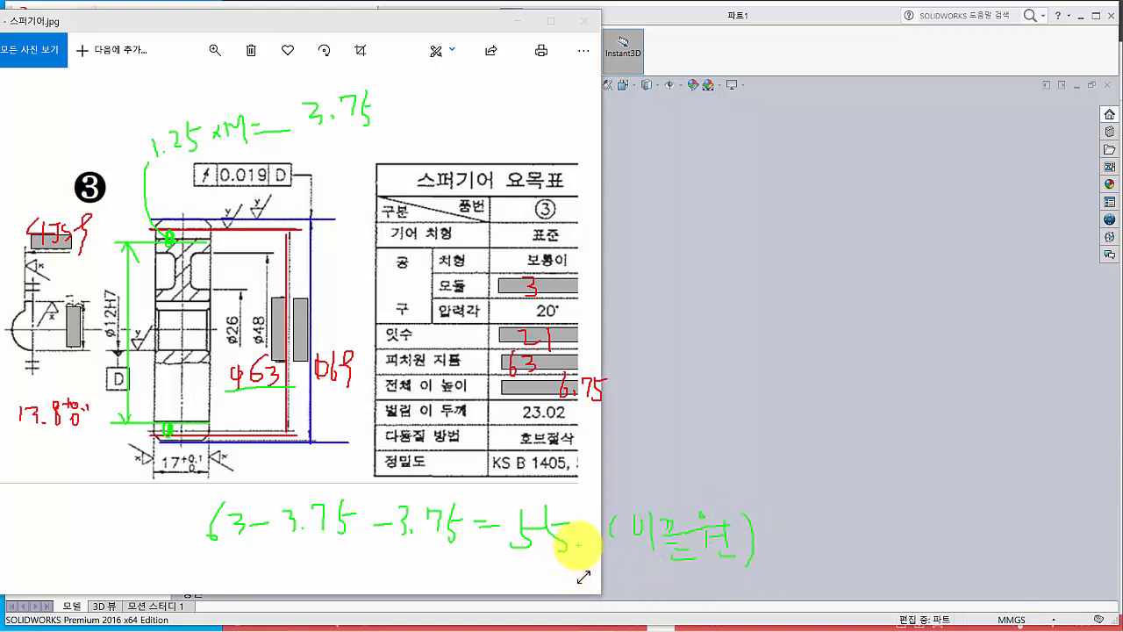
pyautogui.click(576, 545)
pyautogui.moveTo(580, 509); pyautogui.dragTo(580, 516)
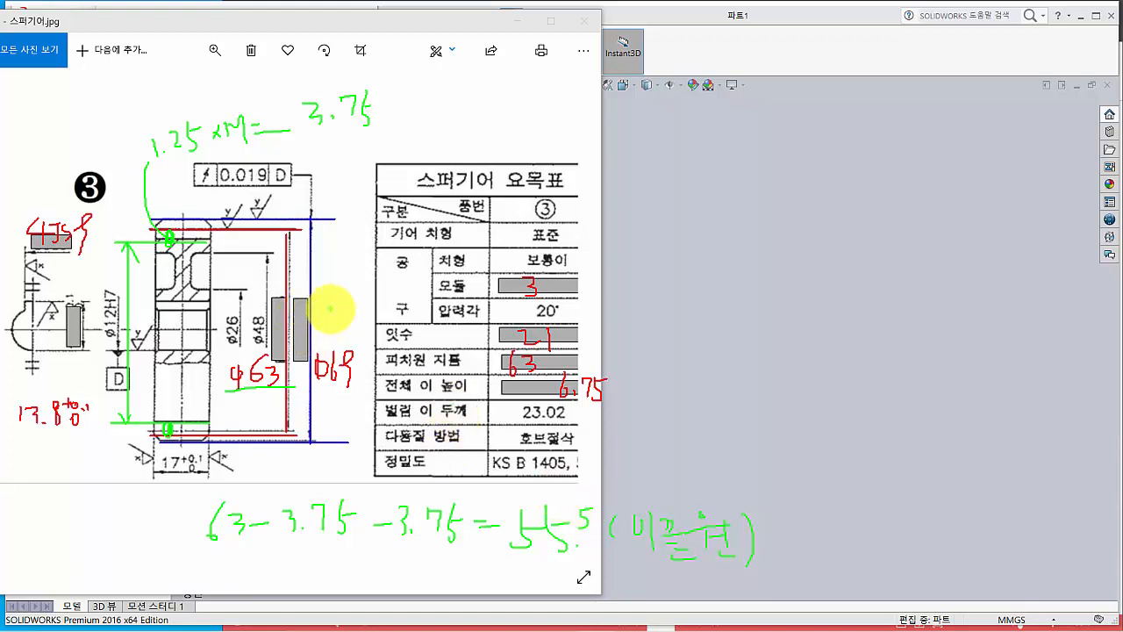
pyautogui.press('Escape')
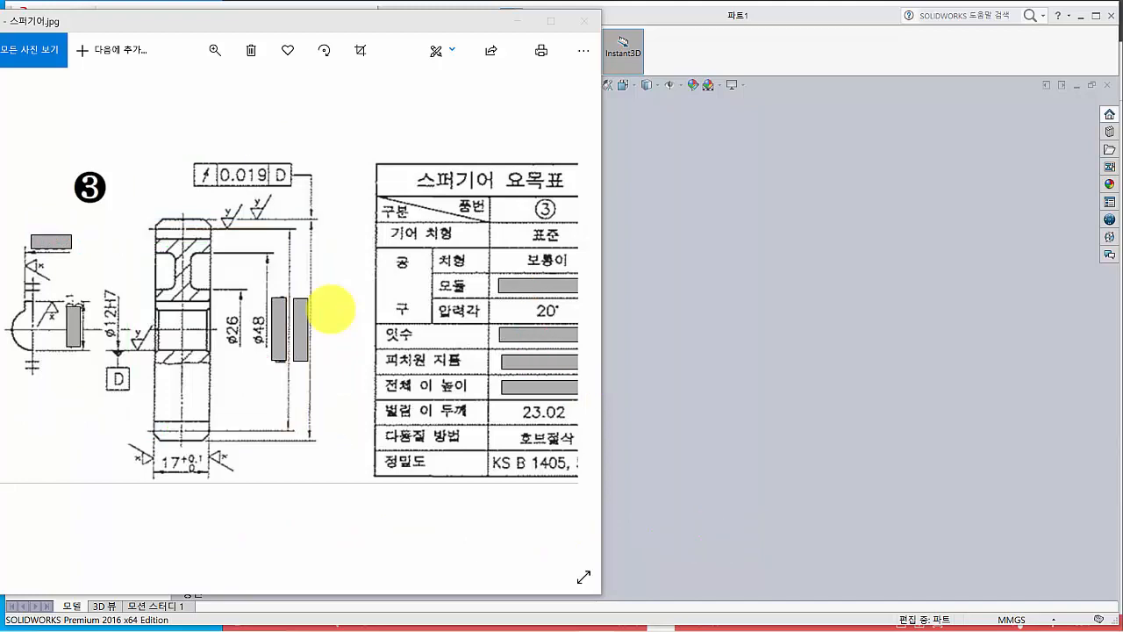
# - Switch to the PDF viewer and examine gear part 3 in the assembly drawing and in the exploded view
pyautogui.hotkey('alt', 'Tab')
pyautogui.hotkey('alt', 'Tab')
pyautogui.hotkey('alt', 'Tab')
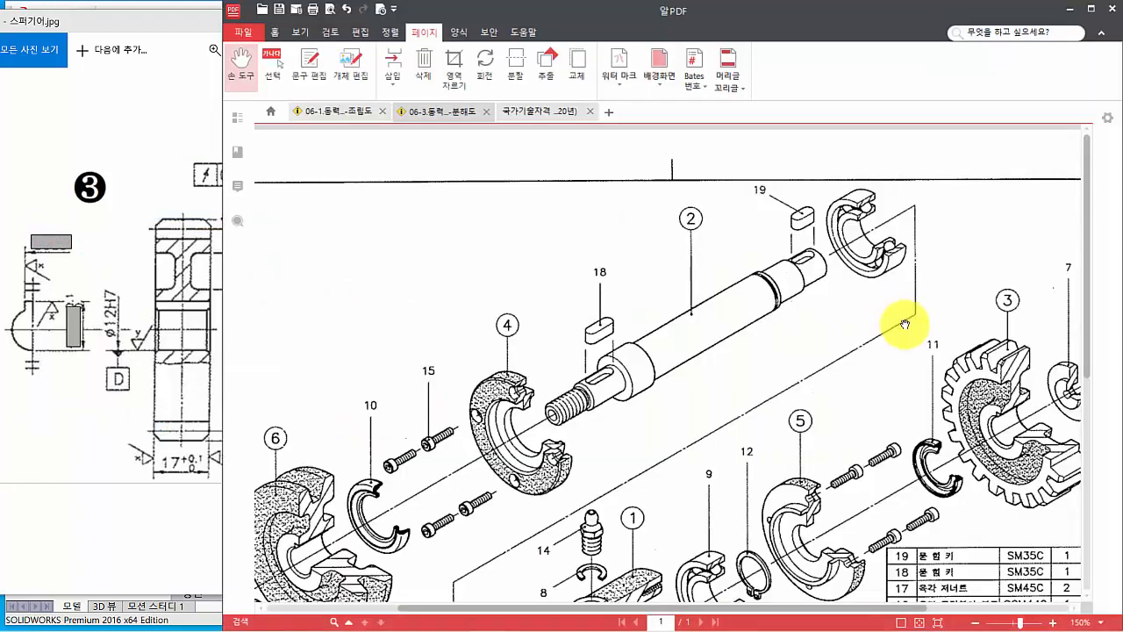
pyautogui.click(345, 112)
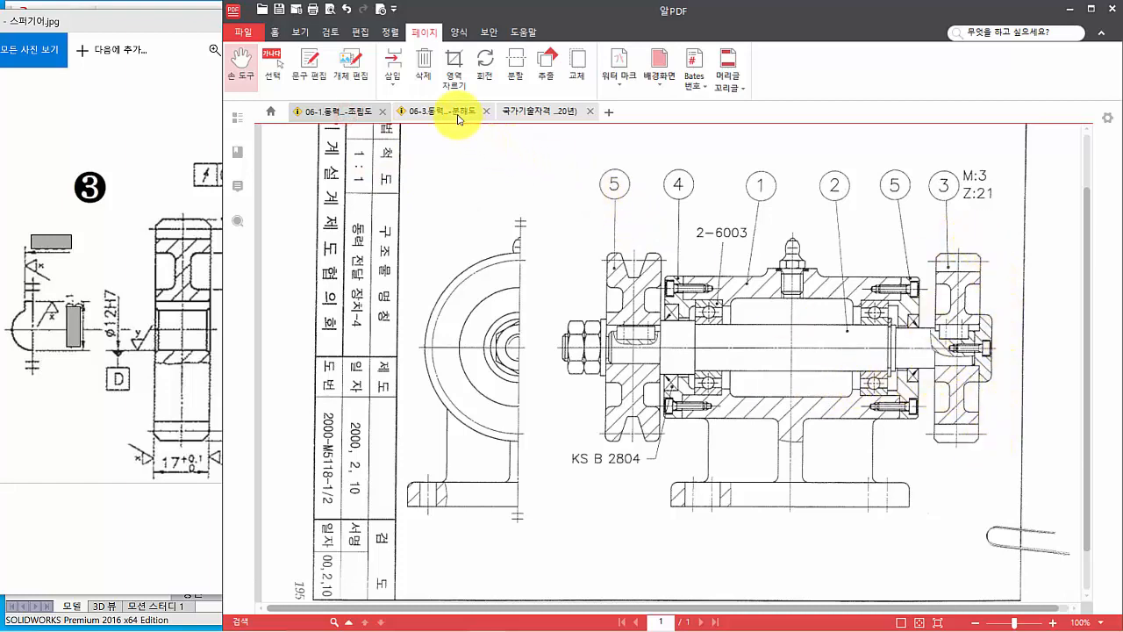
pyautogui.click(456, 112)
pyautogui.moveTo(877, 373); pyautogui.dragTo(660, 296)
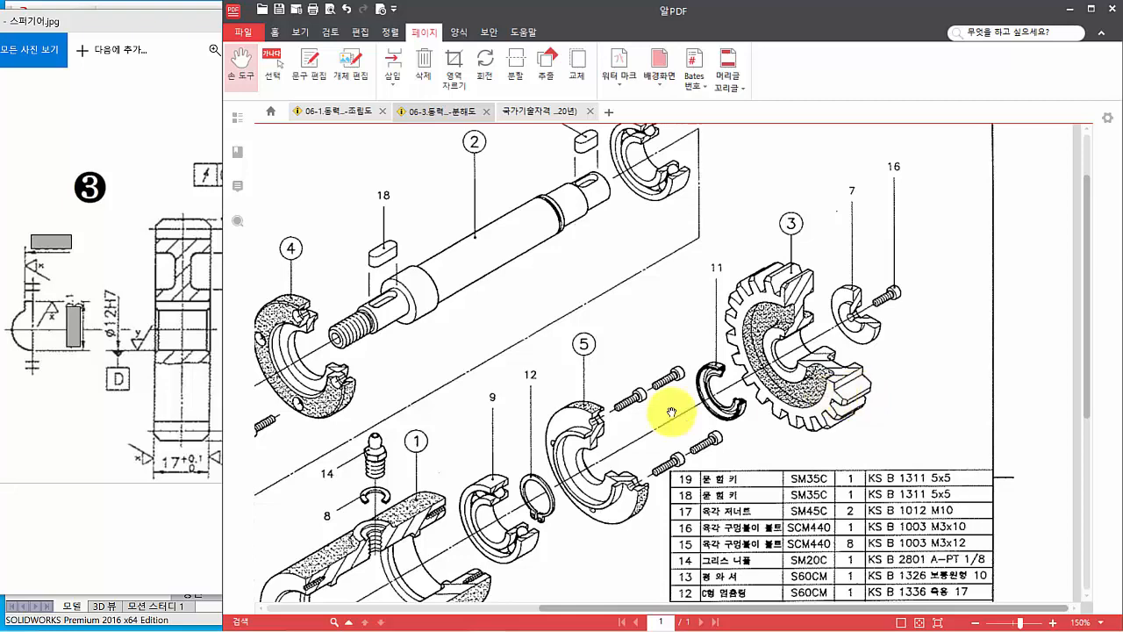
# - Switch to SOLIDWORKS, close the empty part and create a new part document
pyautogui.hotkey('alt', 'Tab')
pyautogui.hotkey('alt', 'Tab')
pyautogui.hotkey('alt', 'Tab')
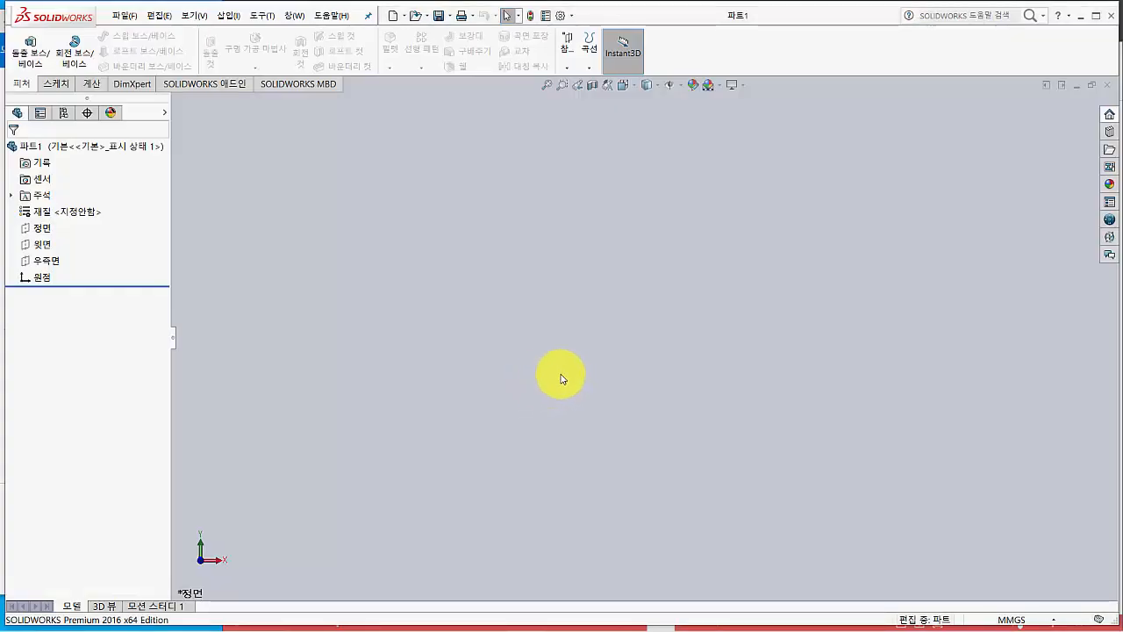
pyautogui.click(1108, 87)
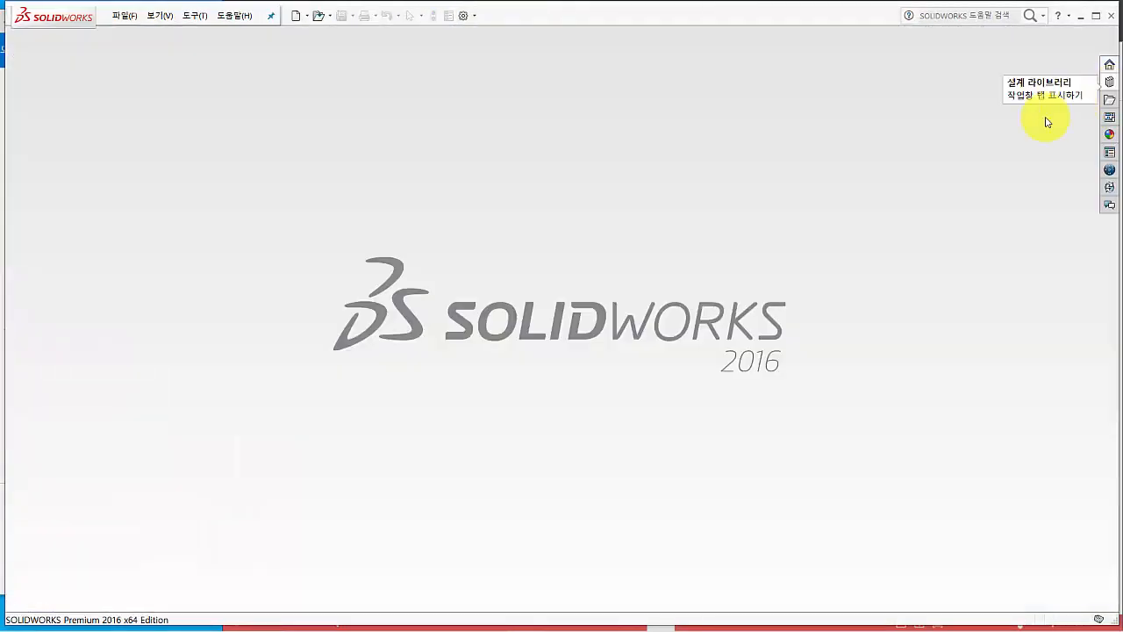
pyautogui.click(298, 16)
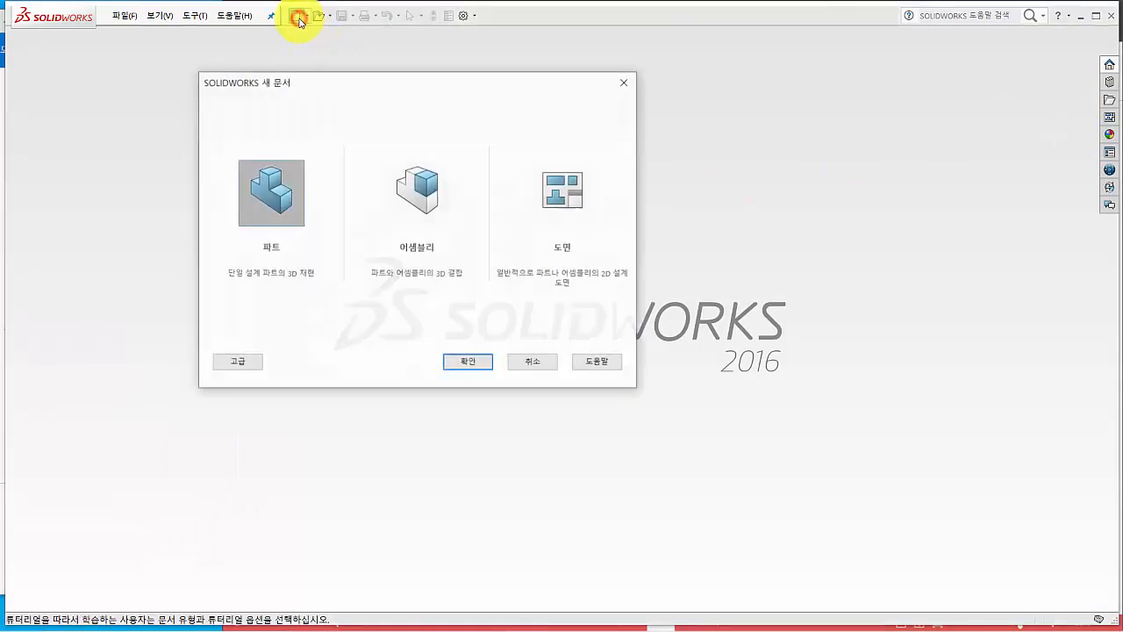
pyautogui.click(466, 368)
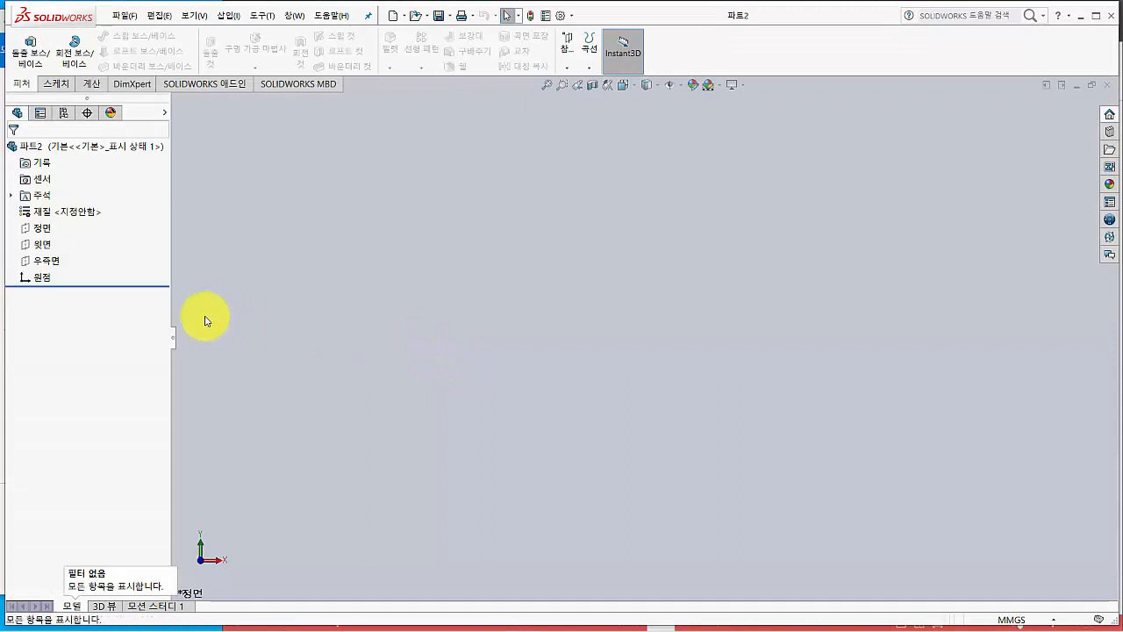
# - Start a sketch on the Front Plane and draw a circle about 91 mm in diameter centred on the origin
pyautogui.click(42, 233)
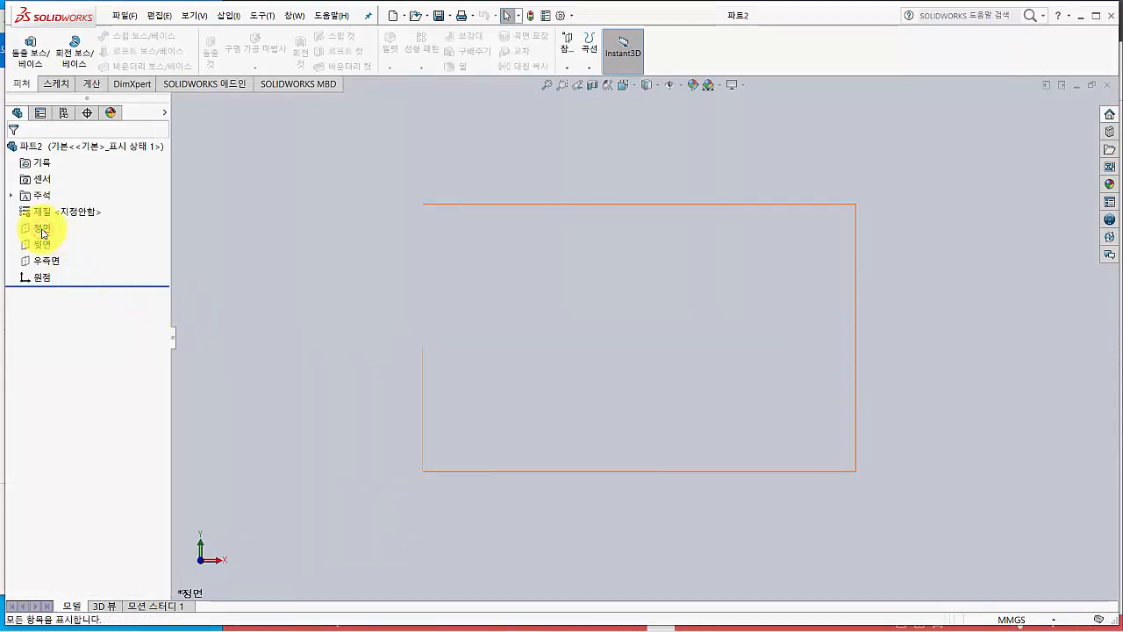
pyautogui.click(41, 233)
pyautogui.click(40, 218)
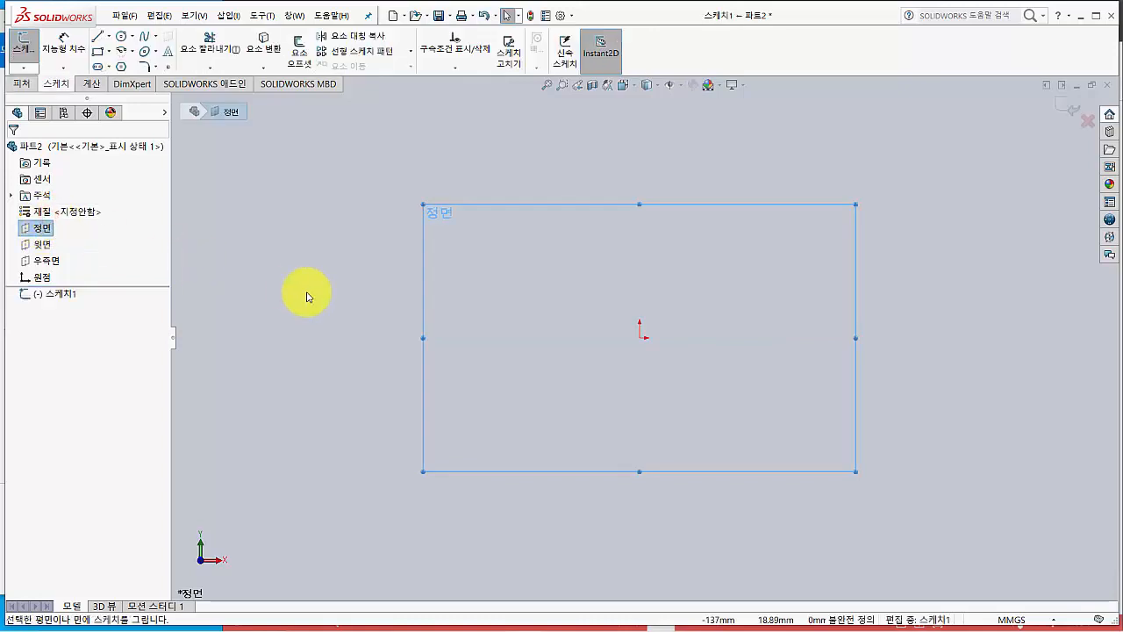
pyautogui.click(121, 37)
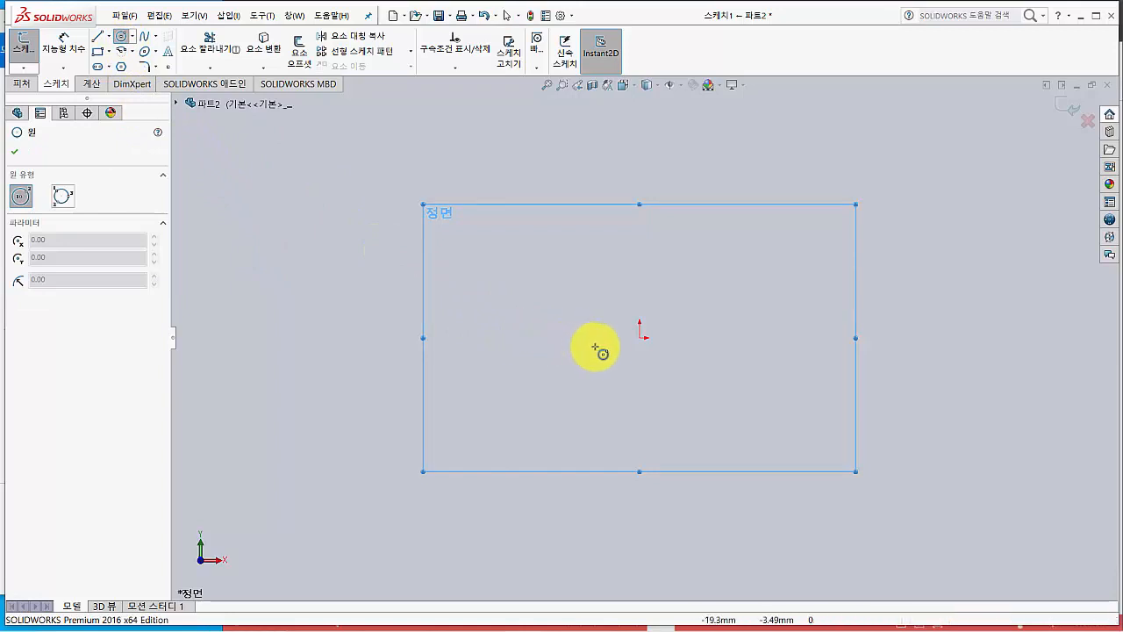
pyautogui.click(640, 337)
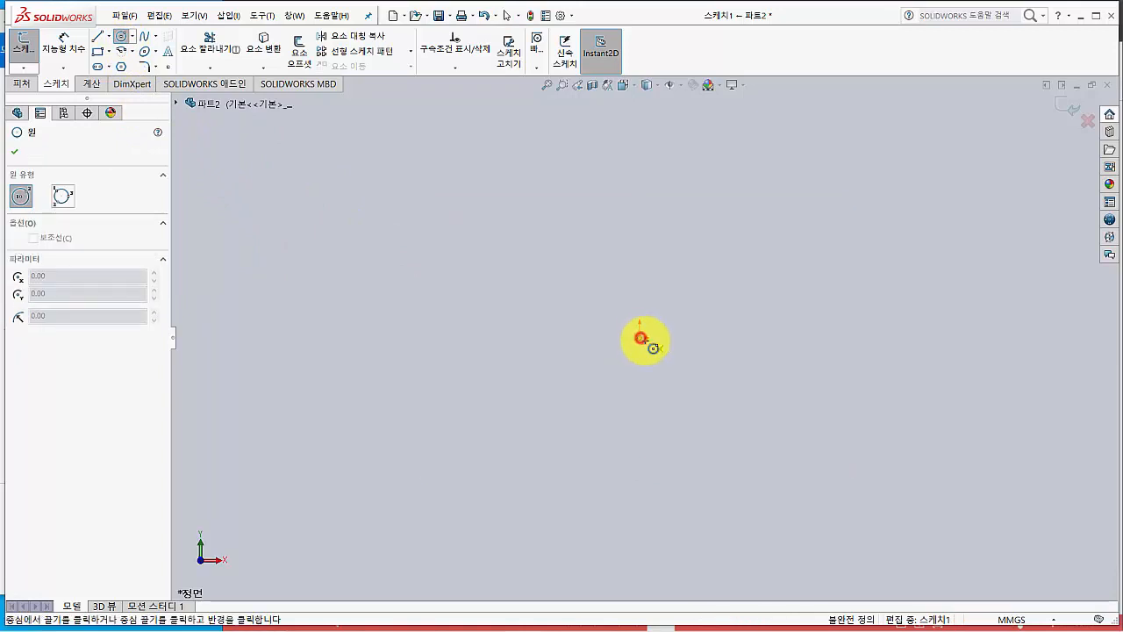
pyautogui.click(719, 414)
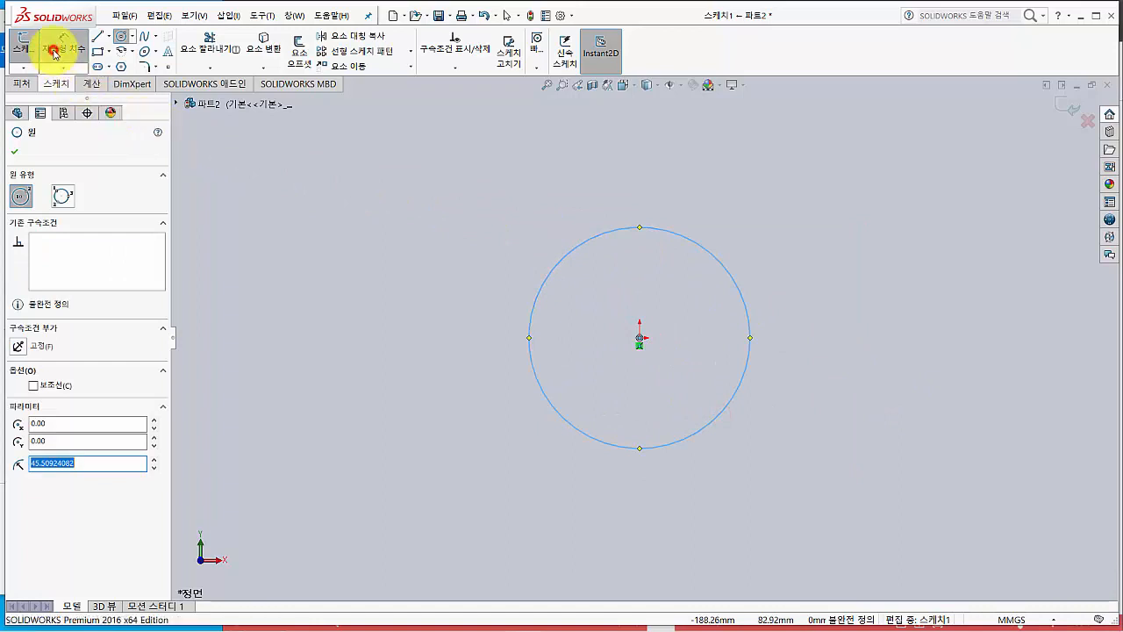
# - Dimension the circle with a diameter of 55.5 mm
pyautogui.click(53, 52)
pyautogui.click(695, 242)
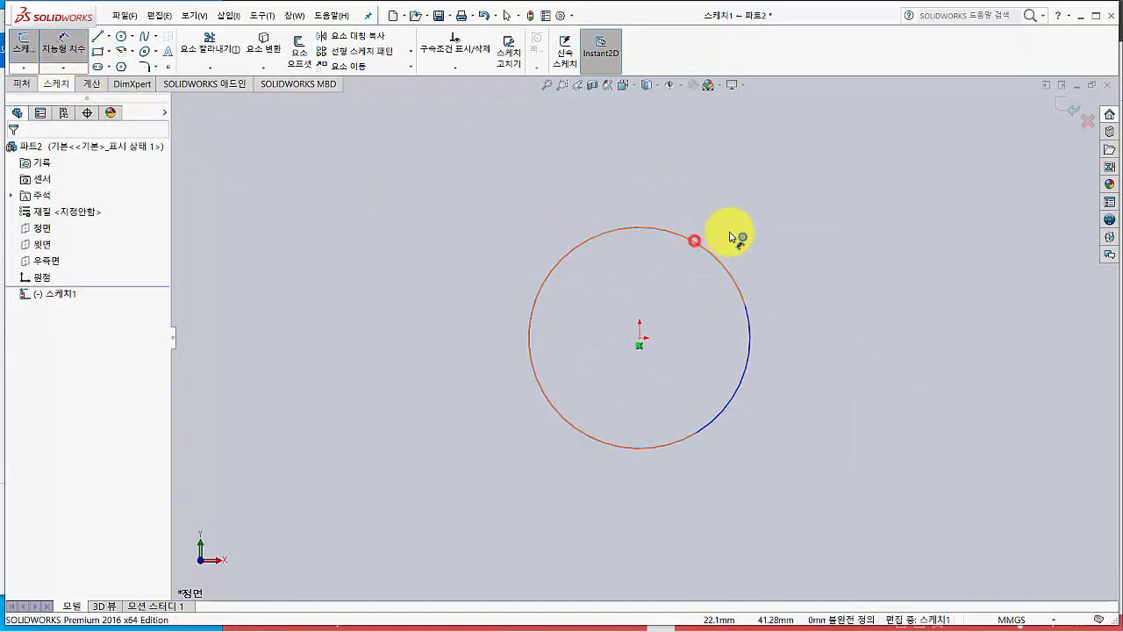
pyautogui.click(742, 229)
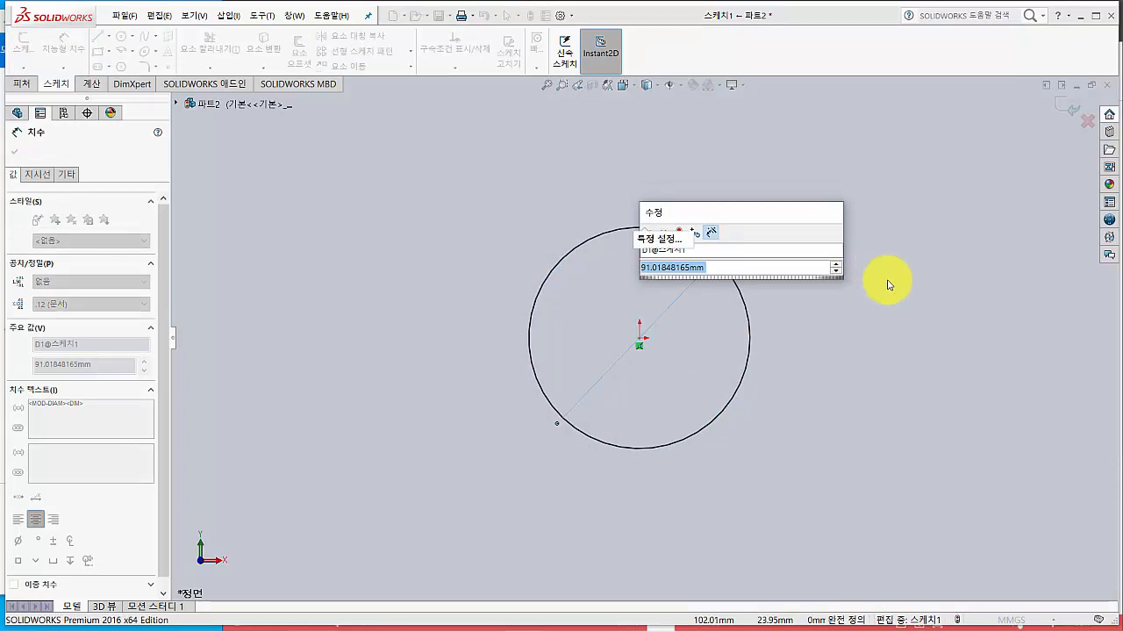
pyautogui.write('55')
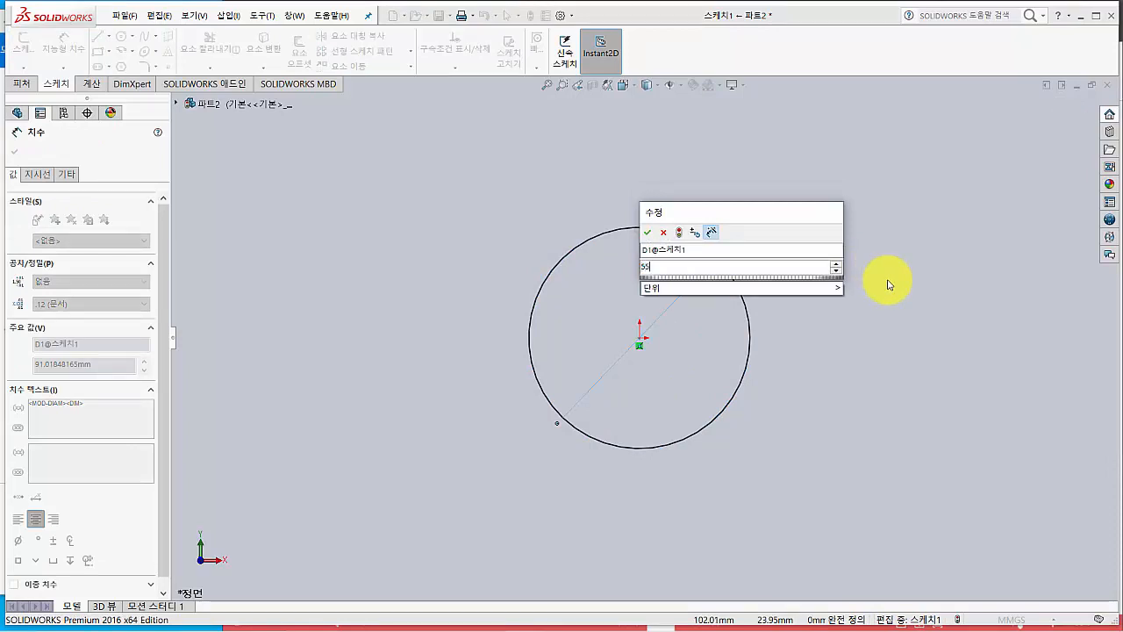
pyautogui.write('.5')
pyautogui.press('Return')
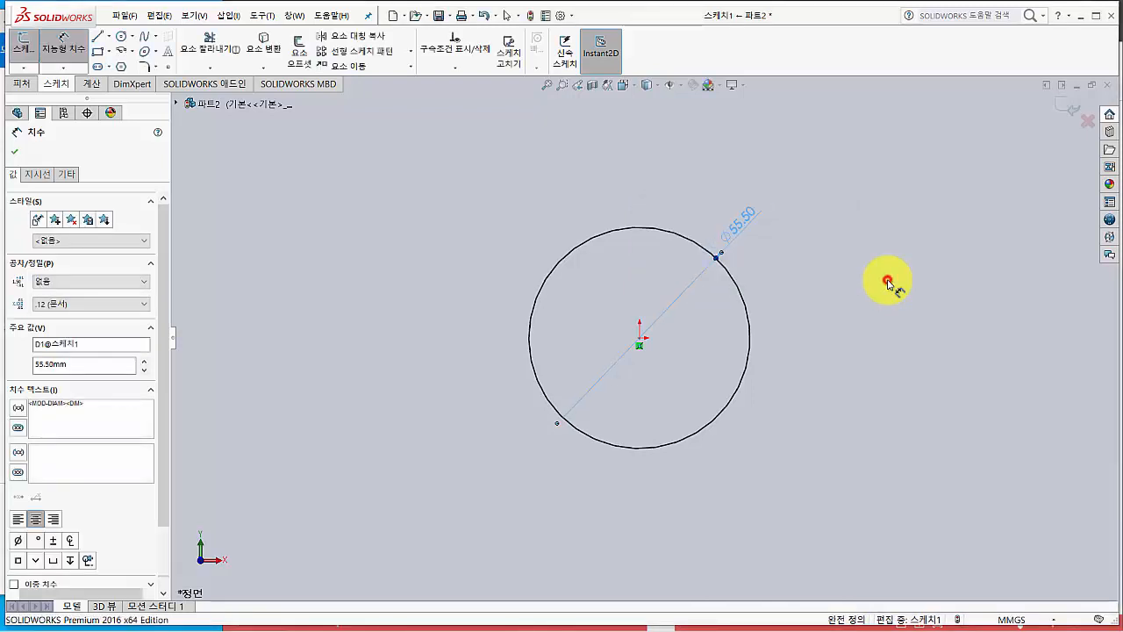
pyautogui.click(887, 284)
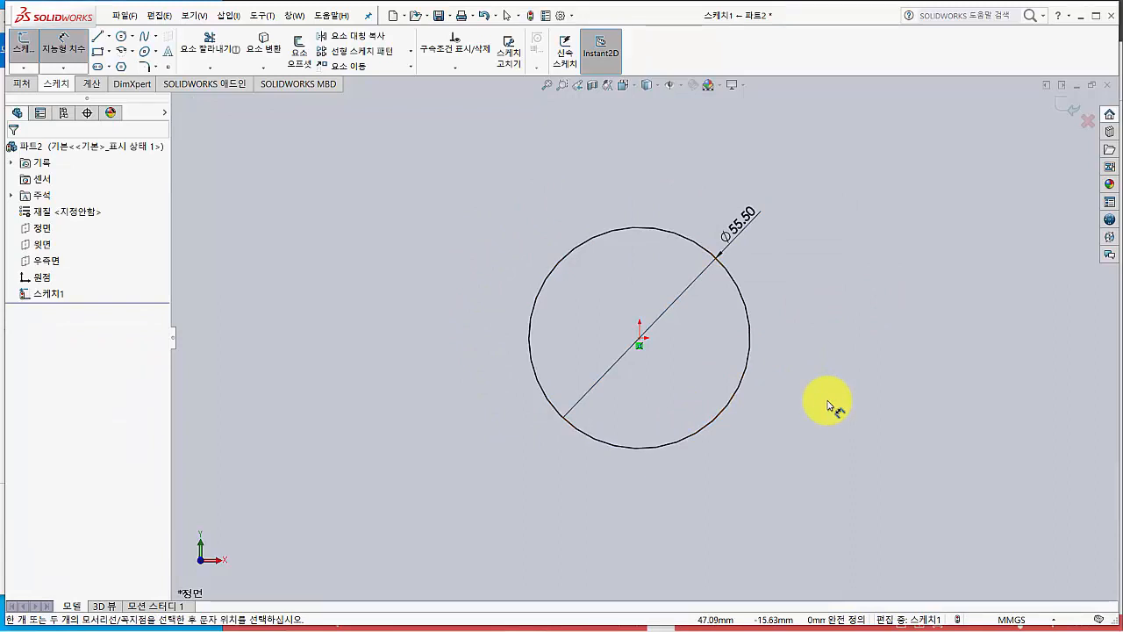
# - Exit the sketch and extrude the root circle as a blind boss to a depth of 17 mm
pyautogui.click(22, 49)
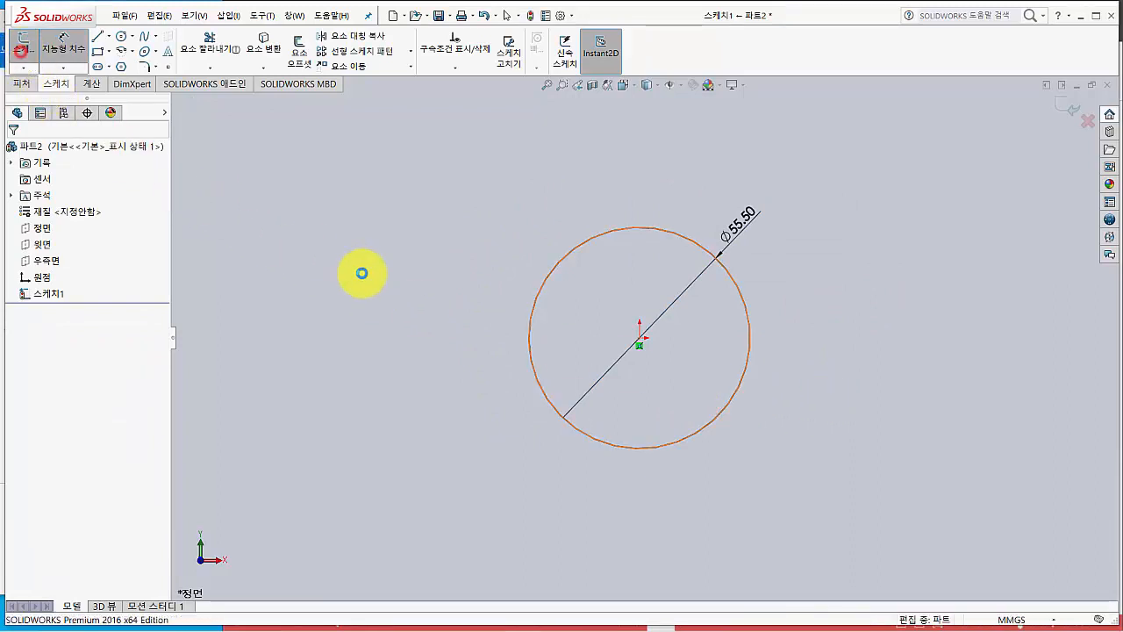
pyautogui.moveTo(410, 309); pyautogui.dragTo(388, 363, button='middle')
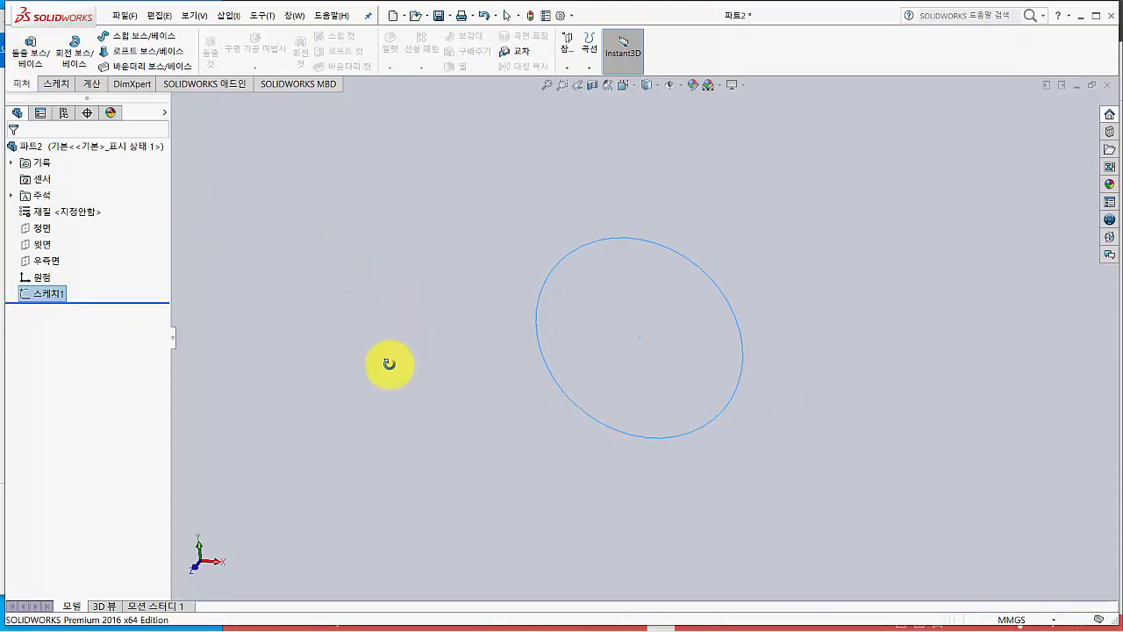
pyautogui.click(34, 53)
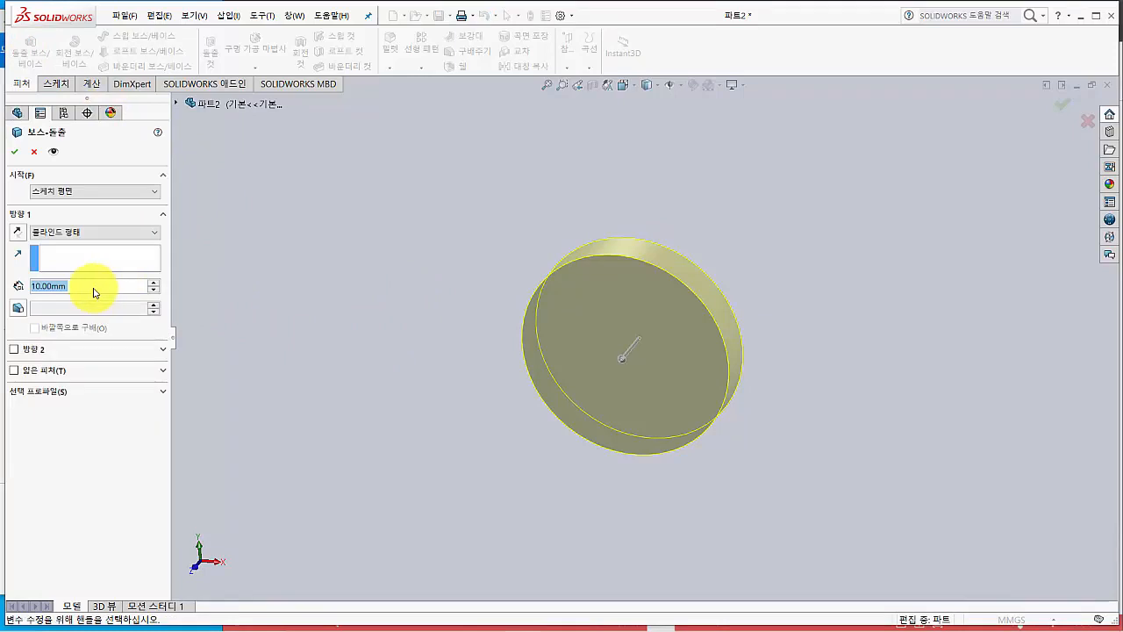
pyautogui.write('17')
pyautogui.press('Return')
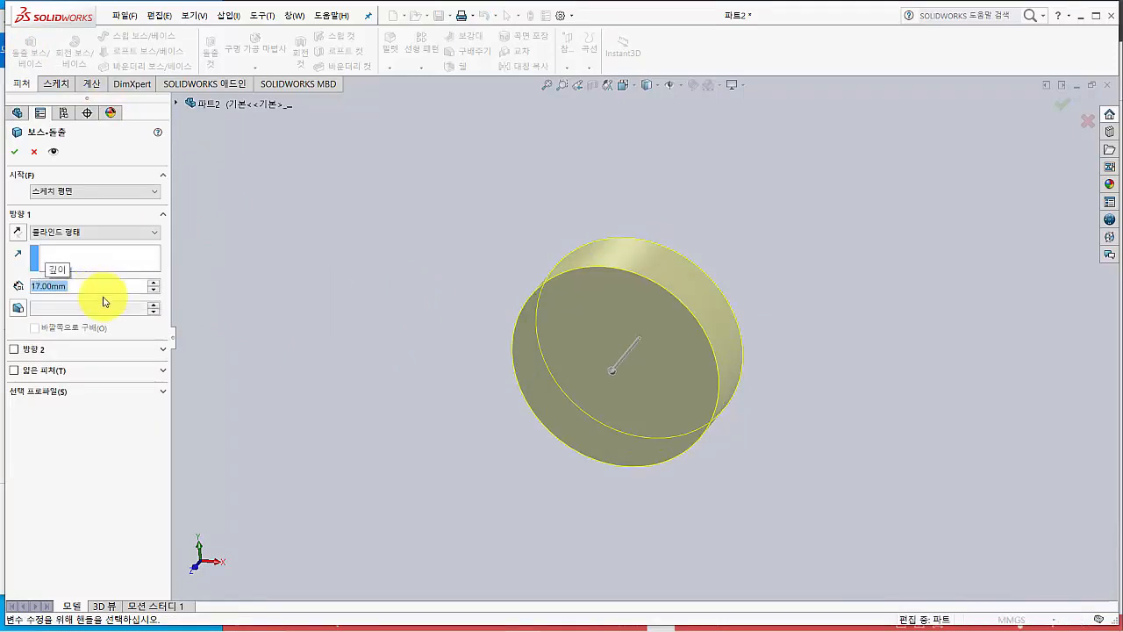
pyautogui.click(17, 154)
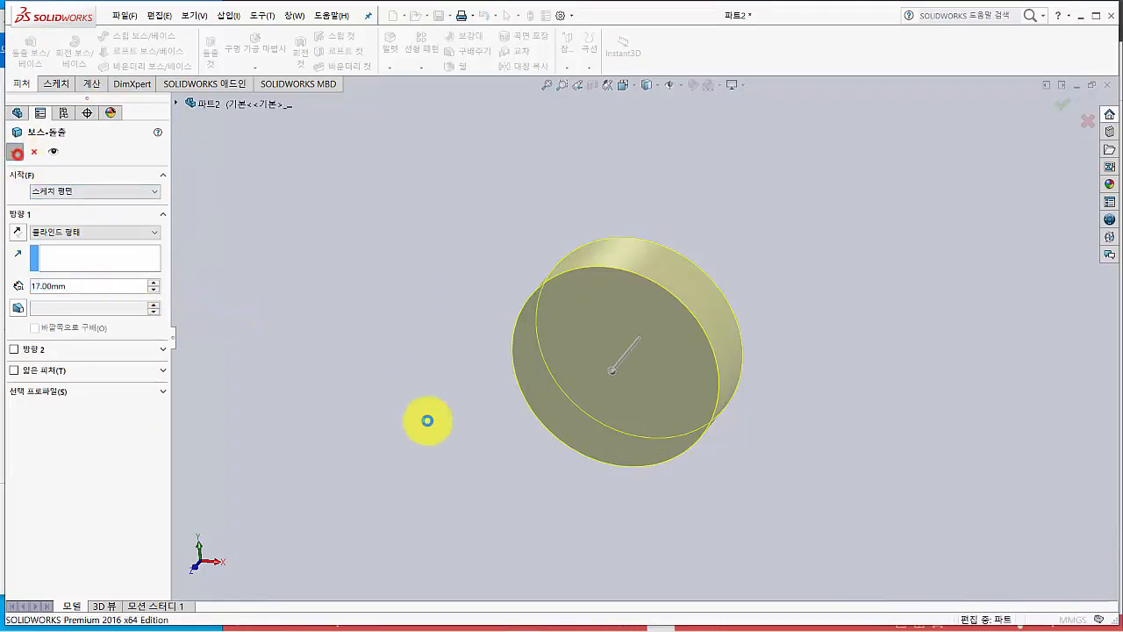
pyautogui.moveTo(458, 441)
pyautogui.mouseDown(button='middle')
pyautogui.moveTo(490, 442)
pyautogui.moveTo(561, 383)
pyautogui.moveTo(474, 426)
pyautogui.mouseUp(button='middle')
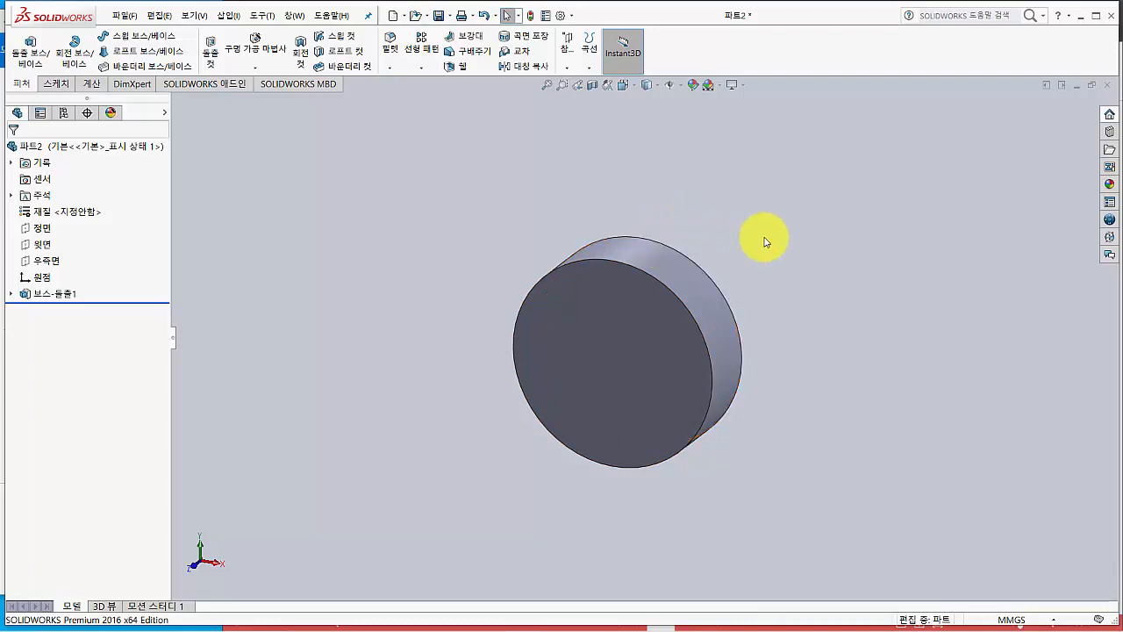
# - Switch to the spur gear drawing image, examine the root diameter and face width of part 3, and return to SOLIDWORKS
pyautogui.hotkey('alt', 'Tab')
pyautogui.hotkey('alt', 'Tab')
pyautogui.hotkey('alt', 'Tab')
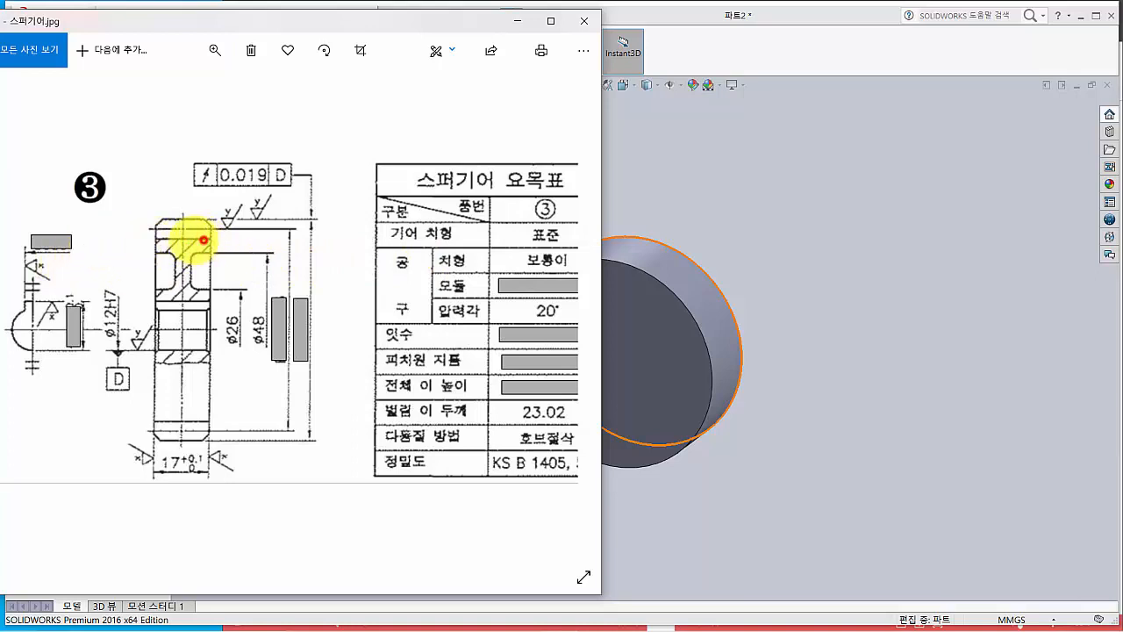
pyautogui.moveTo(203, 239); pyautogui.dragTo(117, 242)
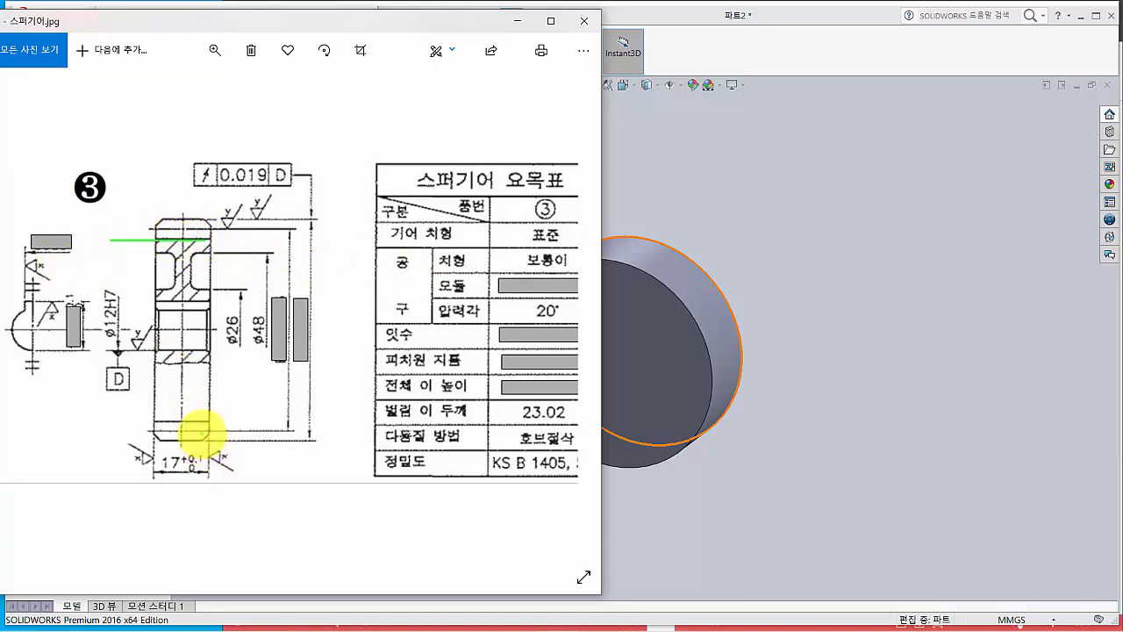
pyautogui.moveTo(204, 417)
pyautogui.mouseDown()
pyautogui.moveTo(104, 418)
pyautogui.moveTo(127, 259)
pyautogui.moveTo(109, 261)
pyautogui.moveTo(138, 262)
pyautogui.mouseUp()
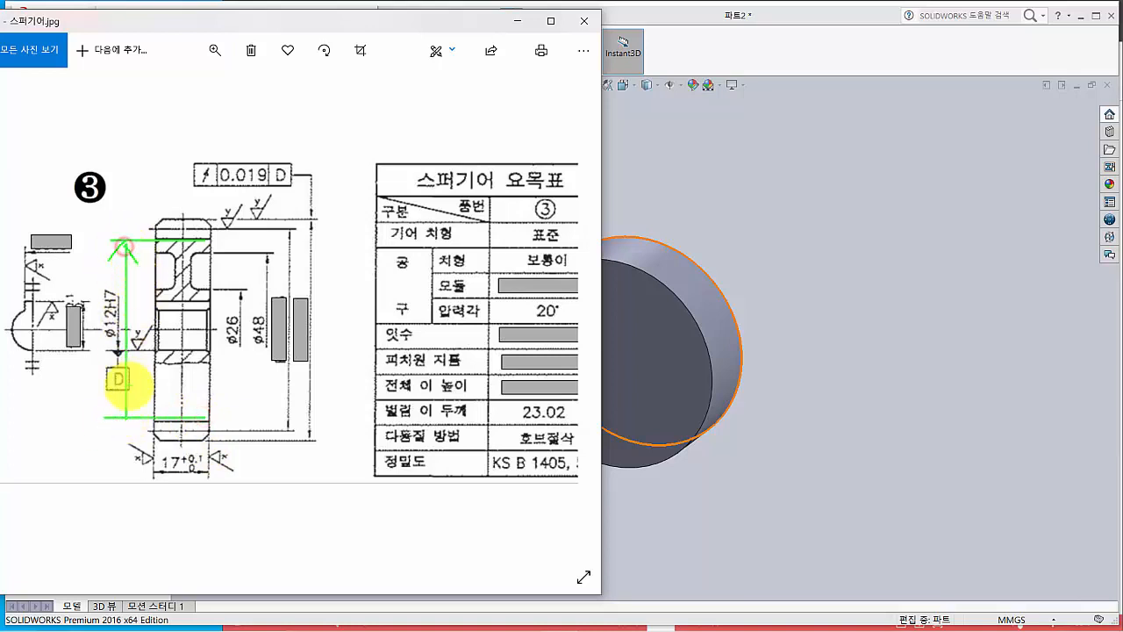
pyautogui.moveTo(120, 406); pyautogui.dragTo(142, 408)
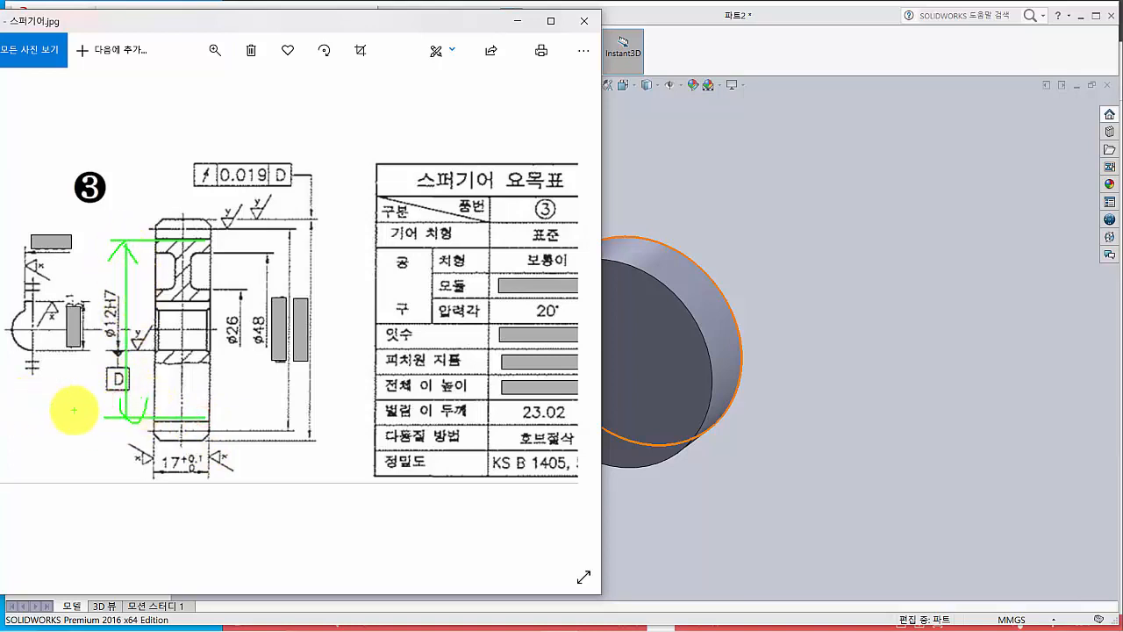
pyautogui.moveTo(176, 478)
pyautogui.mouseDown()
pyautogui.moveTo(203, 463)
pyautogui.moveTo(183, 479)
pyautogui.mouseUp()
pyautogui.press('Escape')
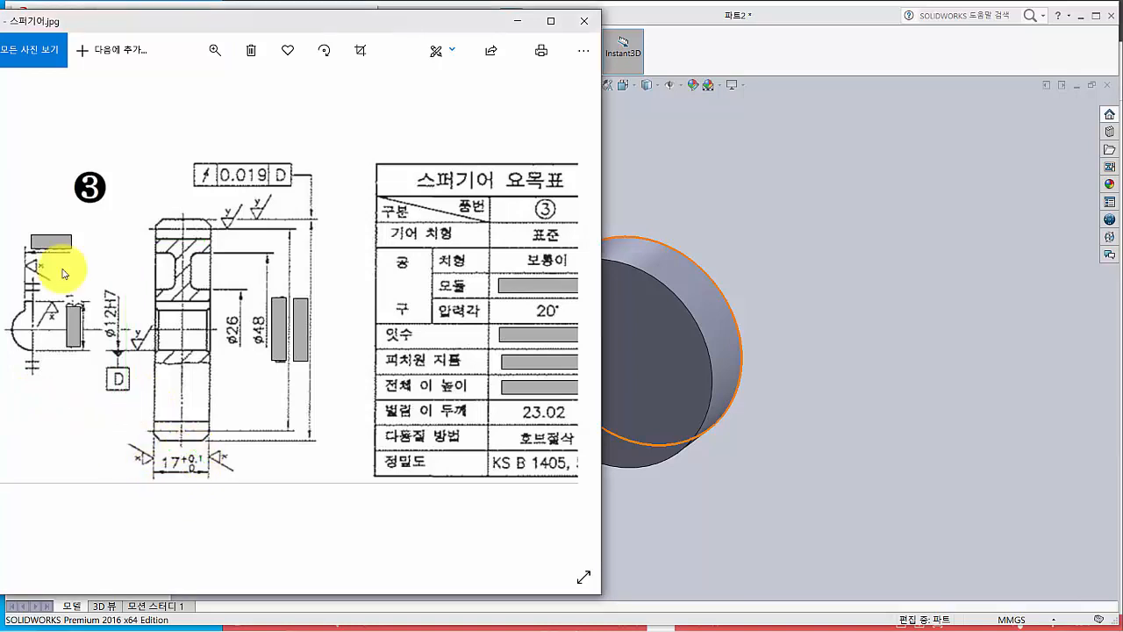
pyautogui.click(826, 67)
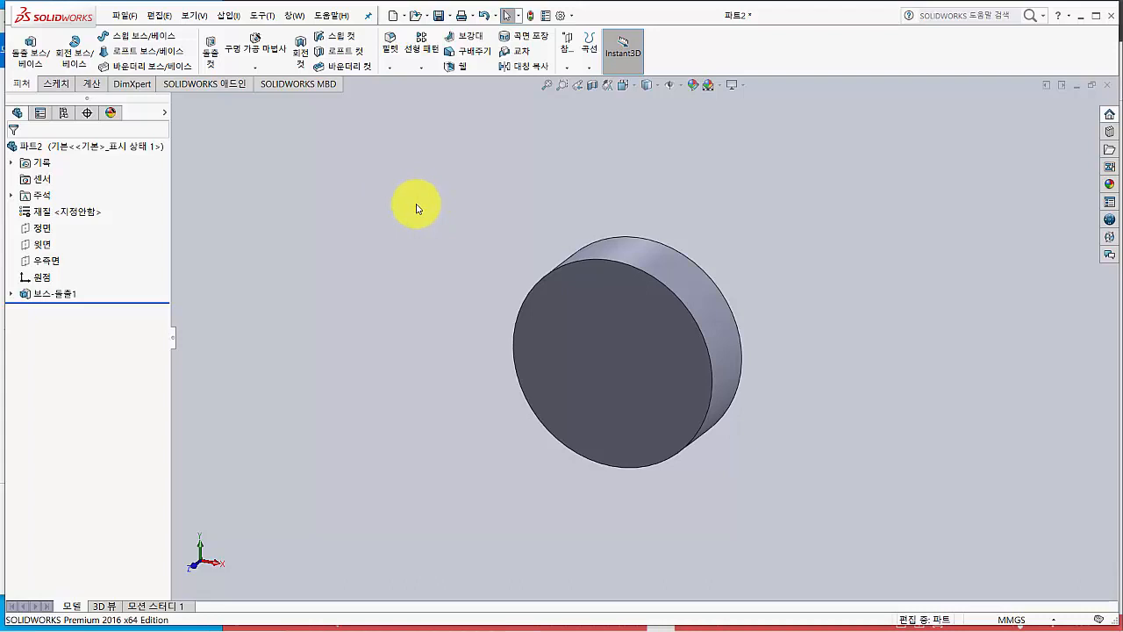
# - Start a sketch on the front face of the disc and draw a circle about 67 mm in diameter centred on the origin
pyautogui.click(590, 298)
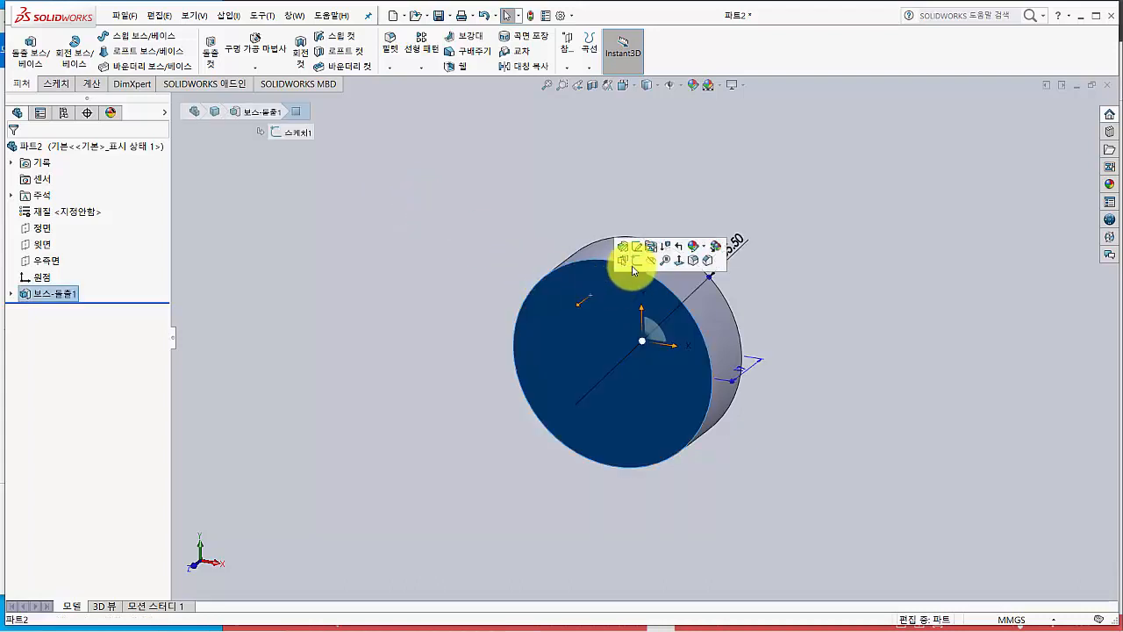
pyautogui.click(635, 263)
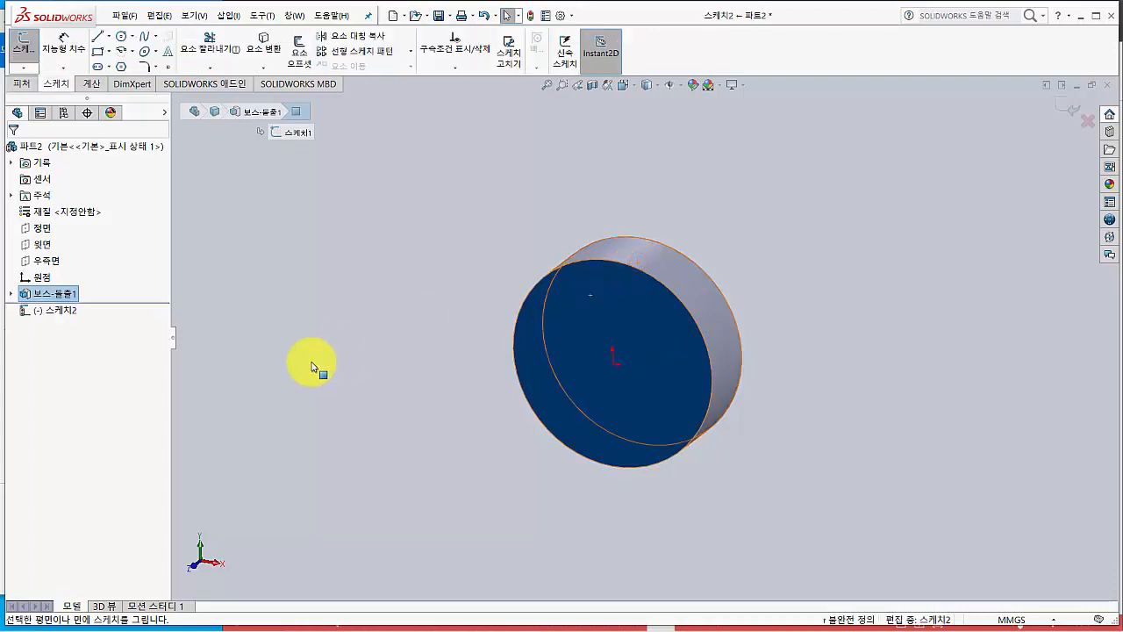
pyautogui.hotkey('ctrl', '8')
pyautogui.scroll(2, 315, 365)
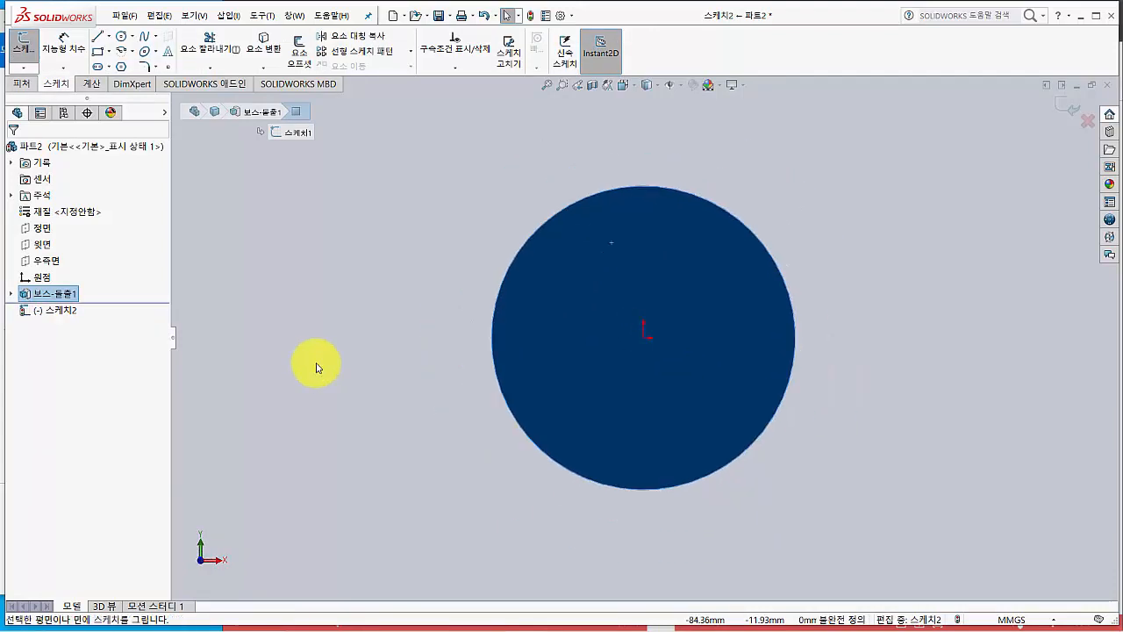
pyautogui.keyDown('ctrl'); pyautogui.moveTo(329, 364); pyautogui.dragTo(288, 386, button='middle'); pyautogui.keyUp('ctrl')
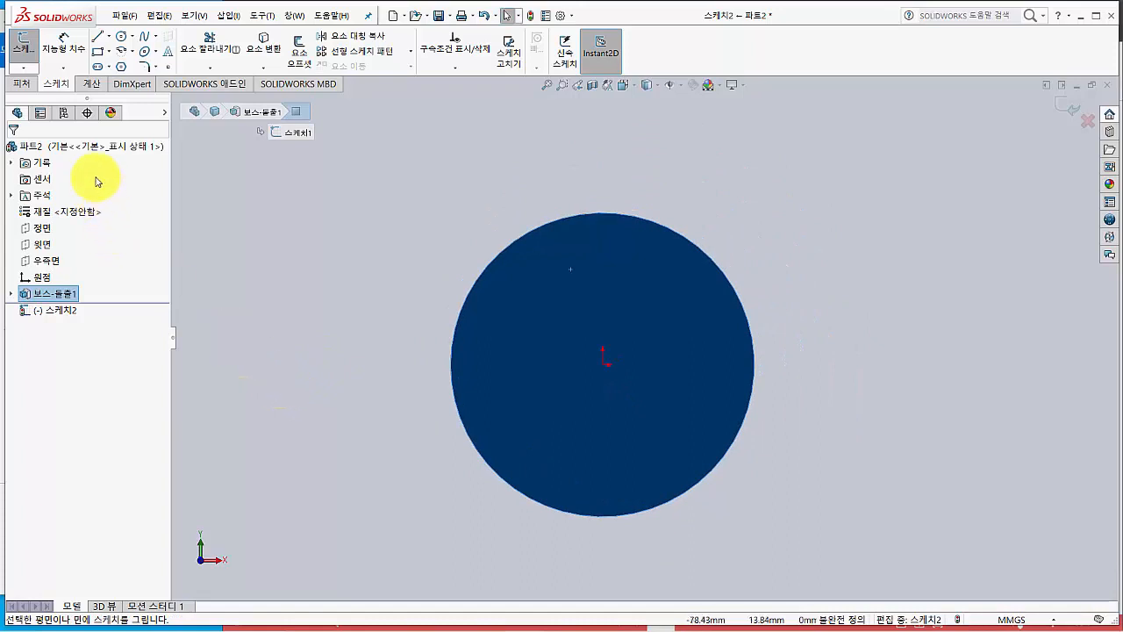
pyautogui.click(122, 39)
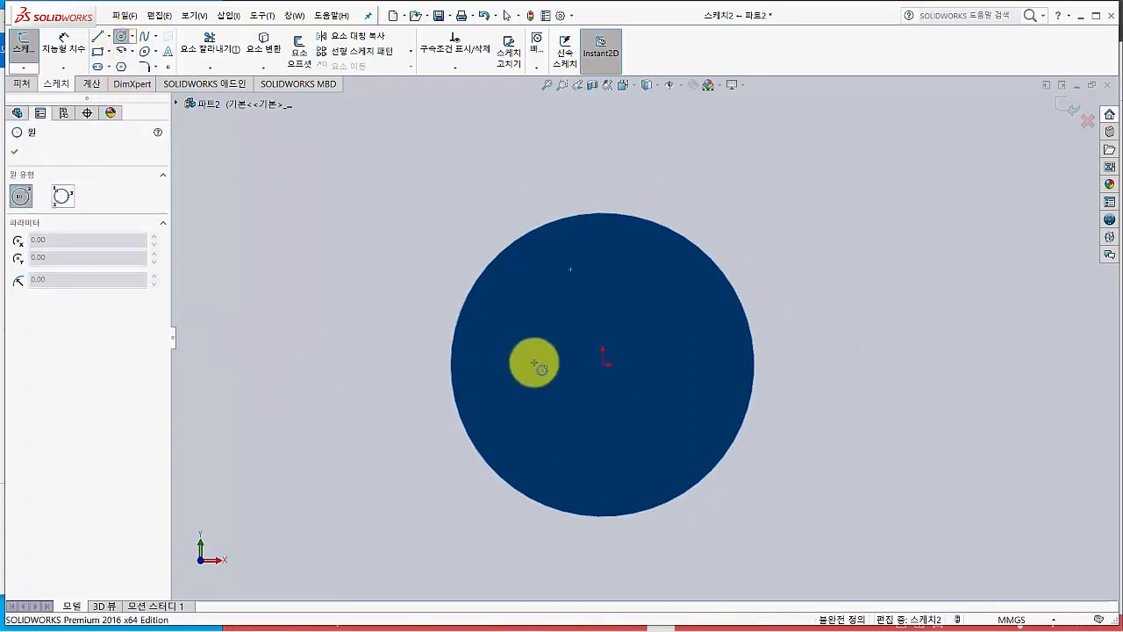
pyautogui.click(603, 366)
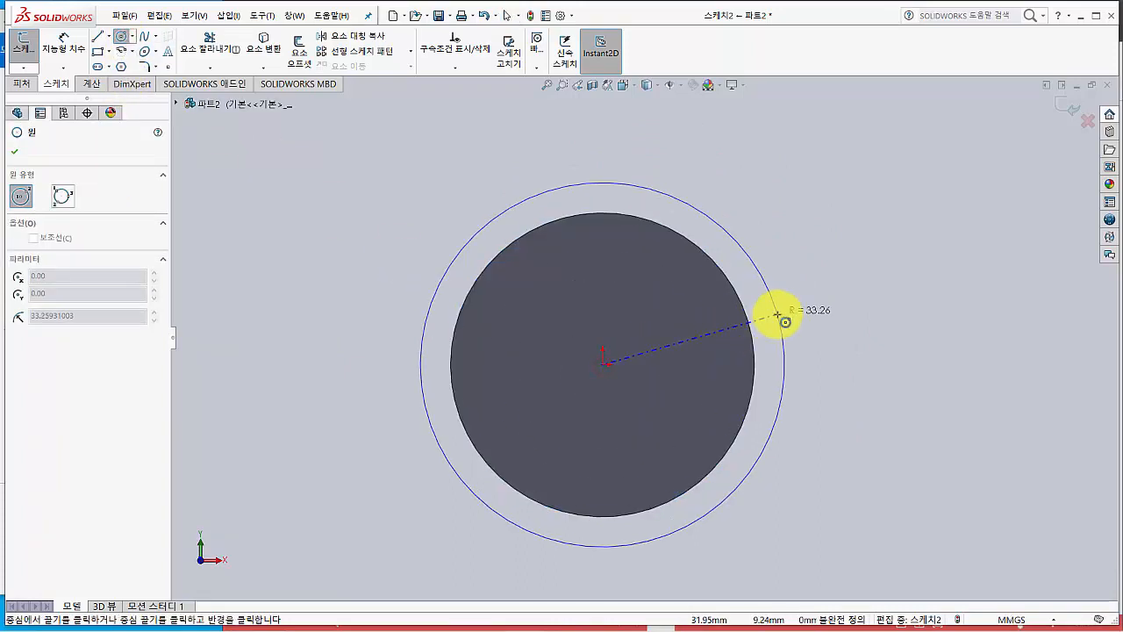
pyautogui.click(780, 313)
# - Dimension the new circle with a diameter of 63 mm for the pitch circle
pyautogui.click(62, 45)
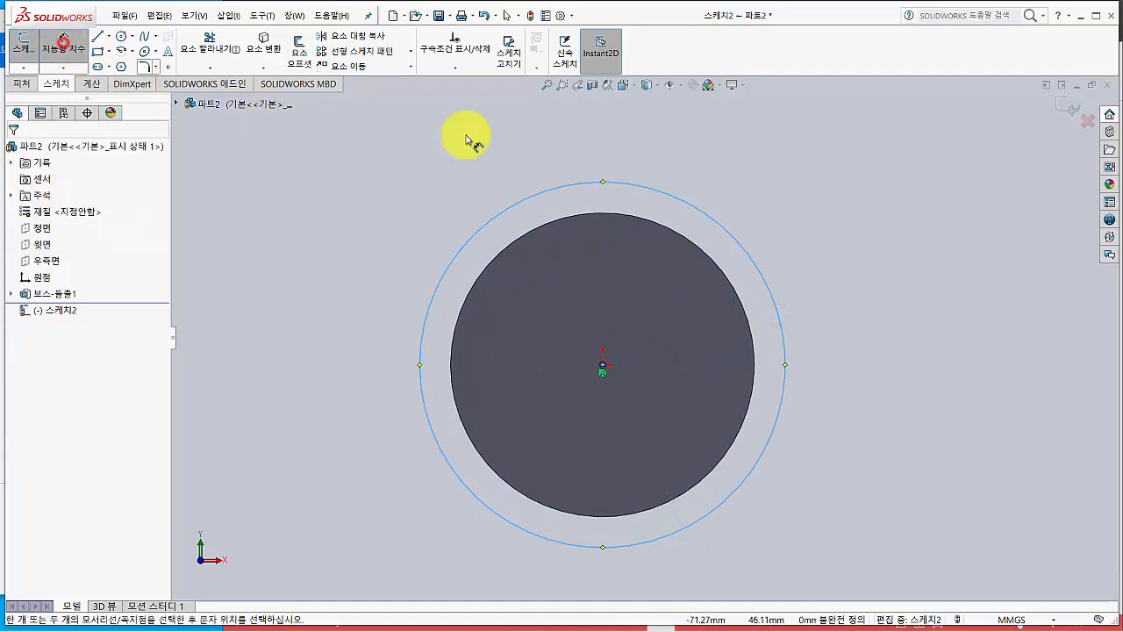
pyautogui.click(733, 235)
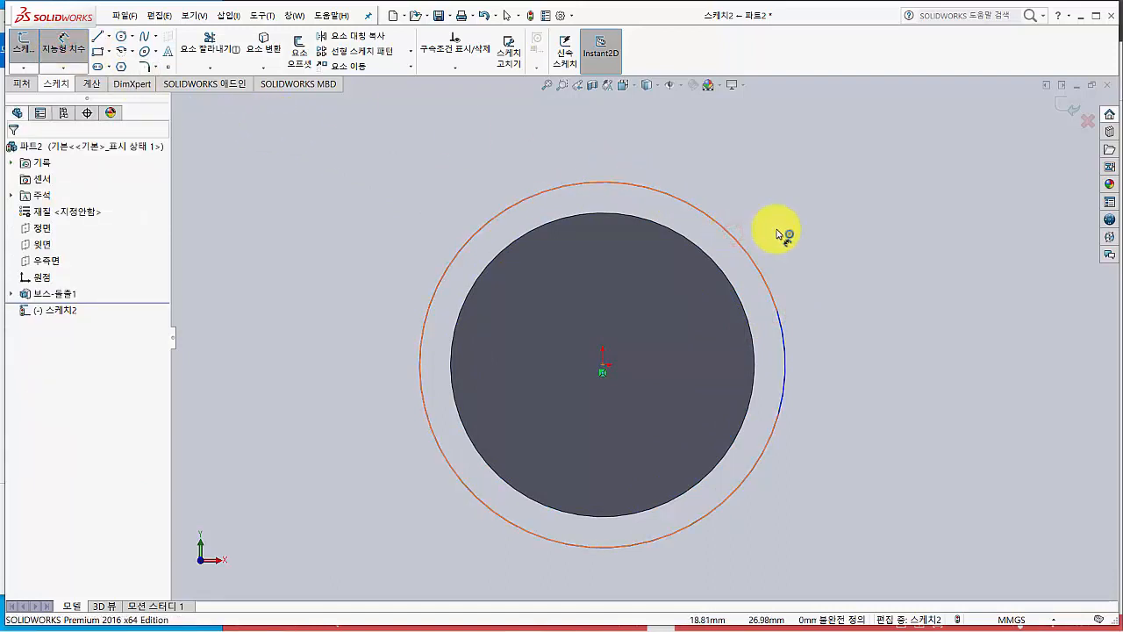
pyautogui.click(784, 235)
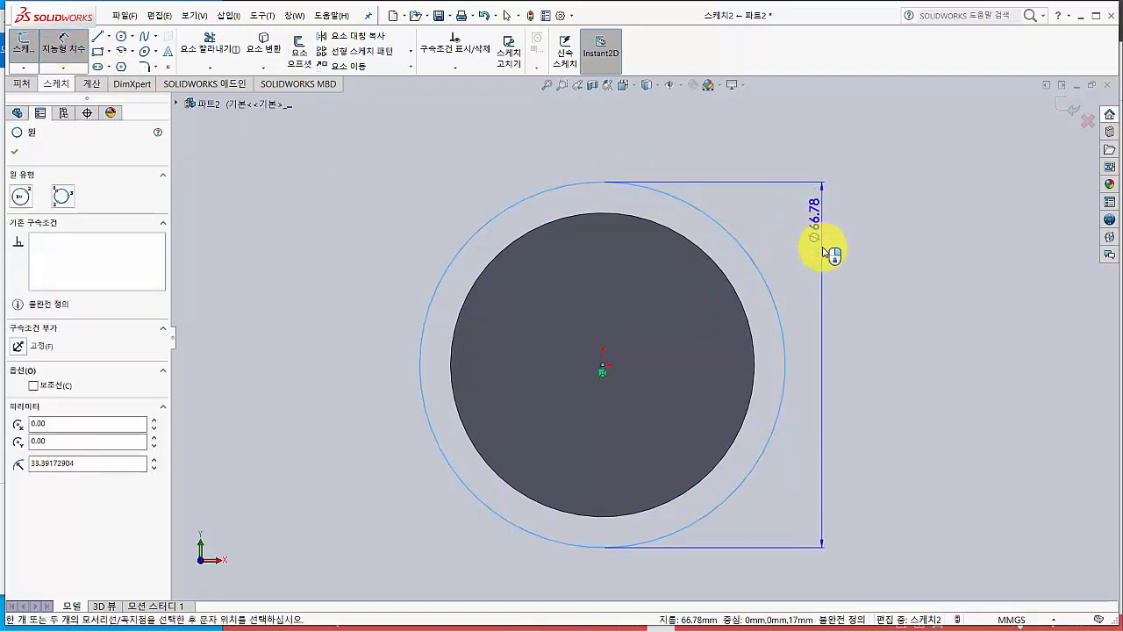
pyautogui.click(825, 253)
pyautogui.write('6')
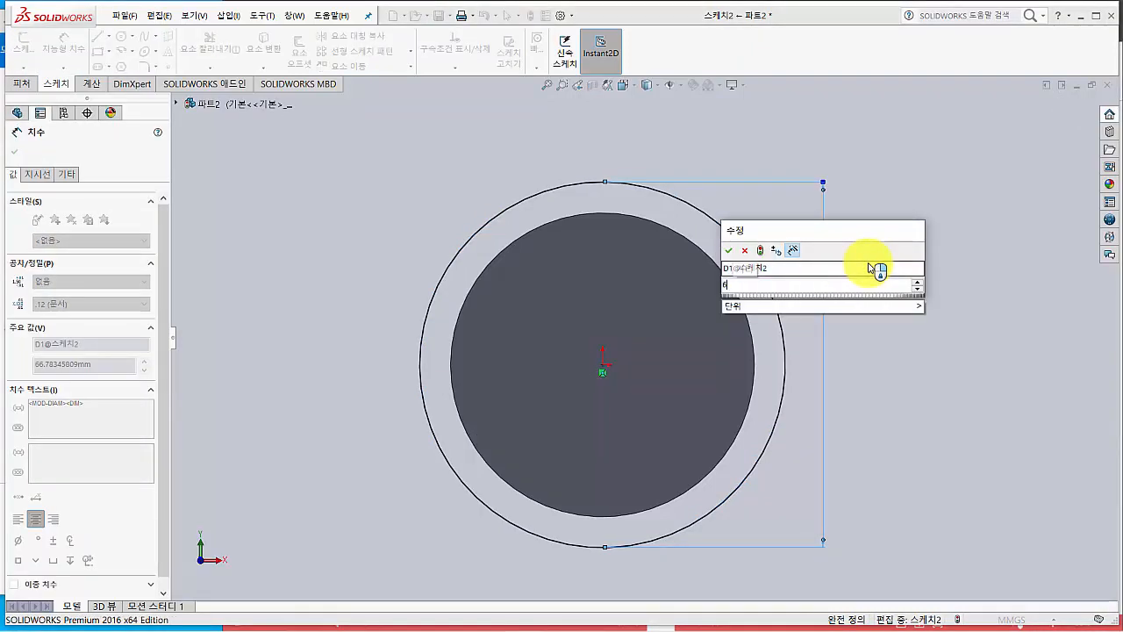
pyautogui.write('3')
pyautogui.press('Return')
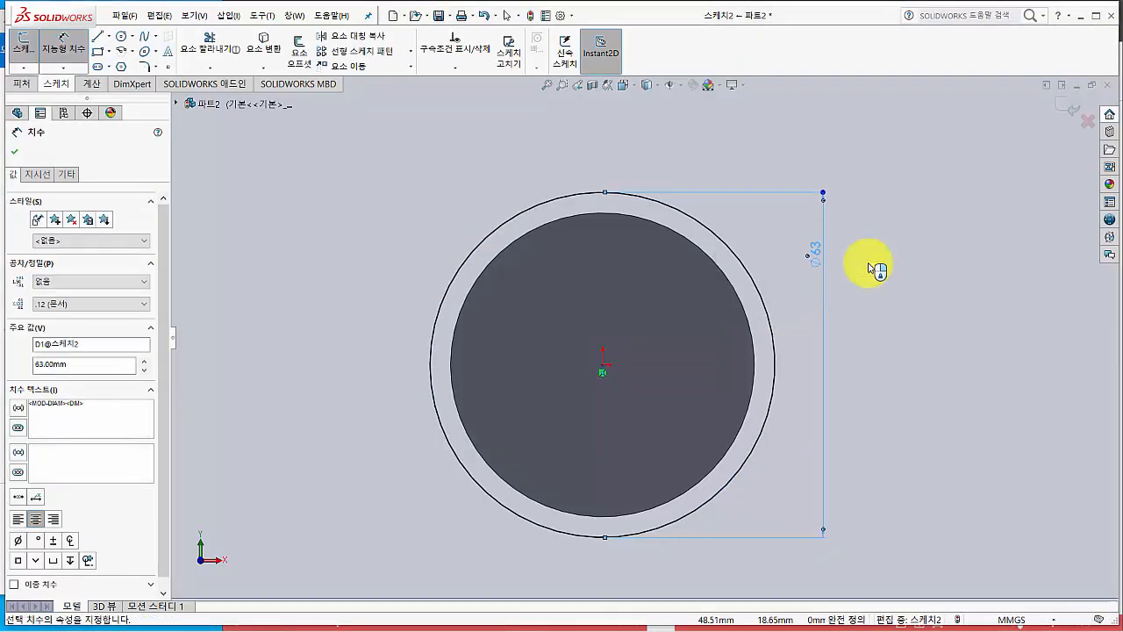
# - Draw a second, larger circle centred on the origin and dimension its diameter as 69 mm for the outside circle
pyautogui.click(123, 37)
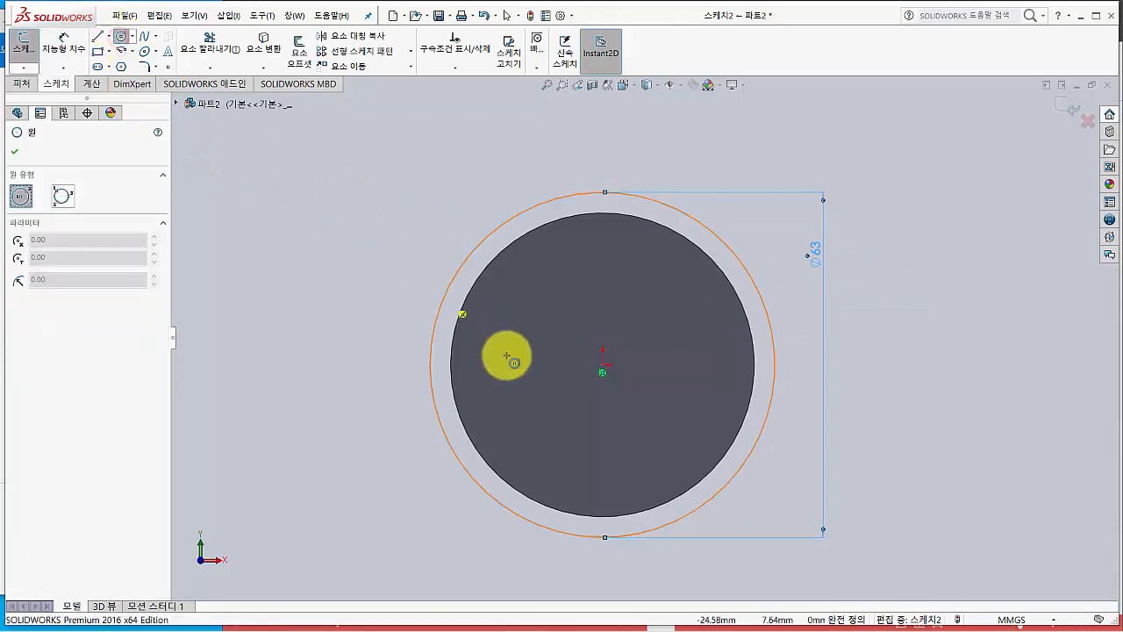
pyautogui.click(603, 366)
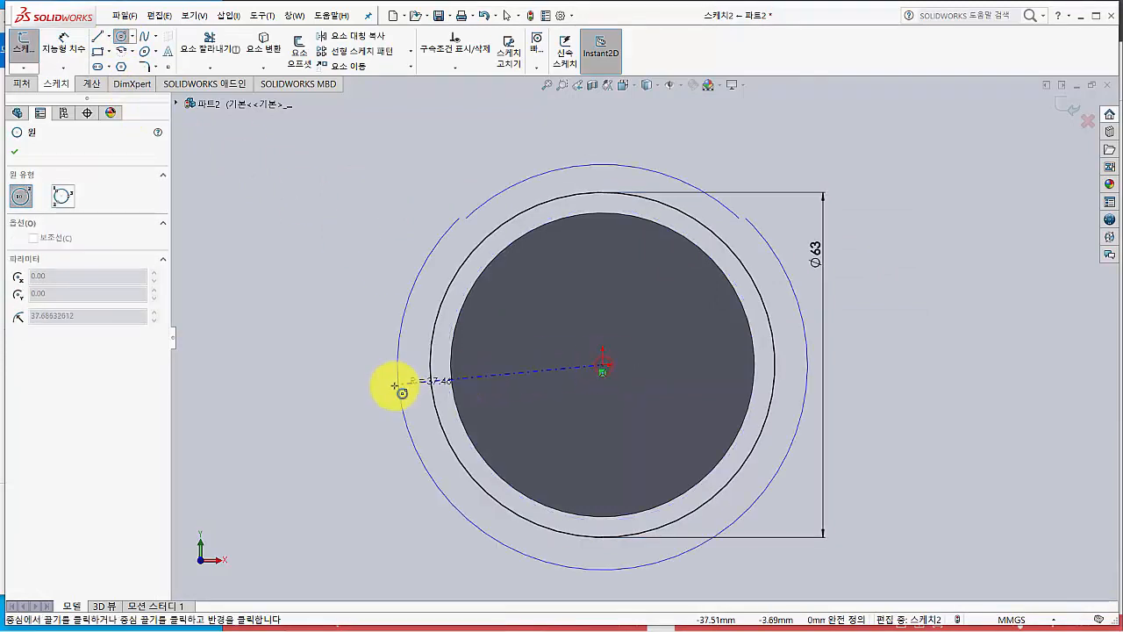
pyautogui.click(394, 383)
pyautogui.click(63, 44)
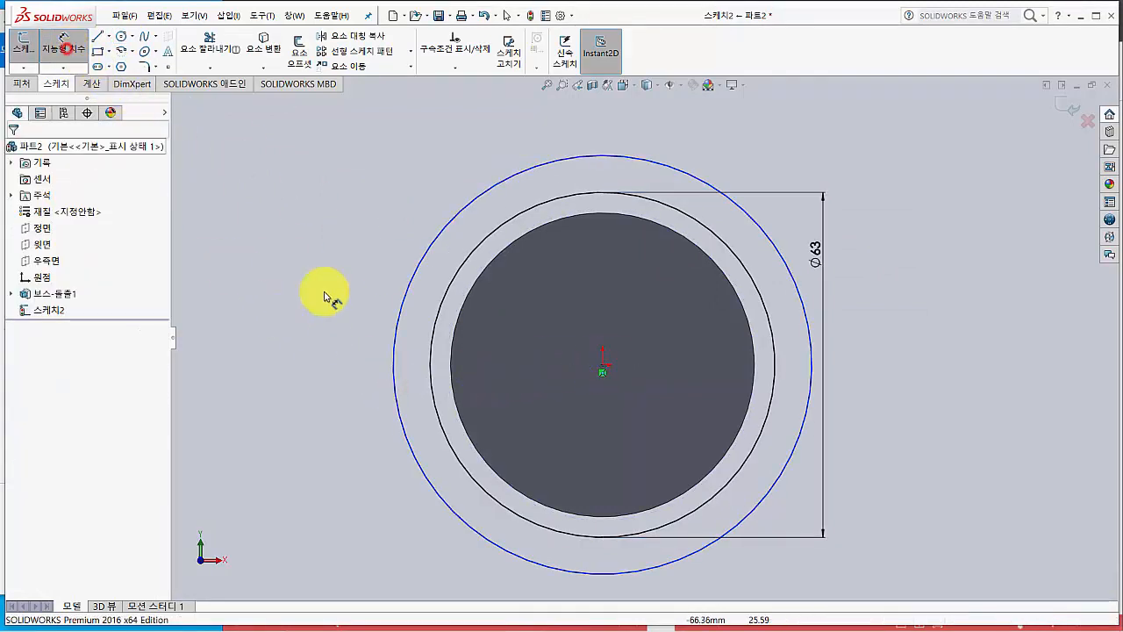
pyautogui.click(393, 375)
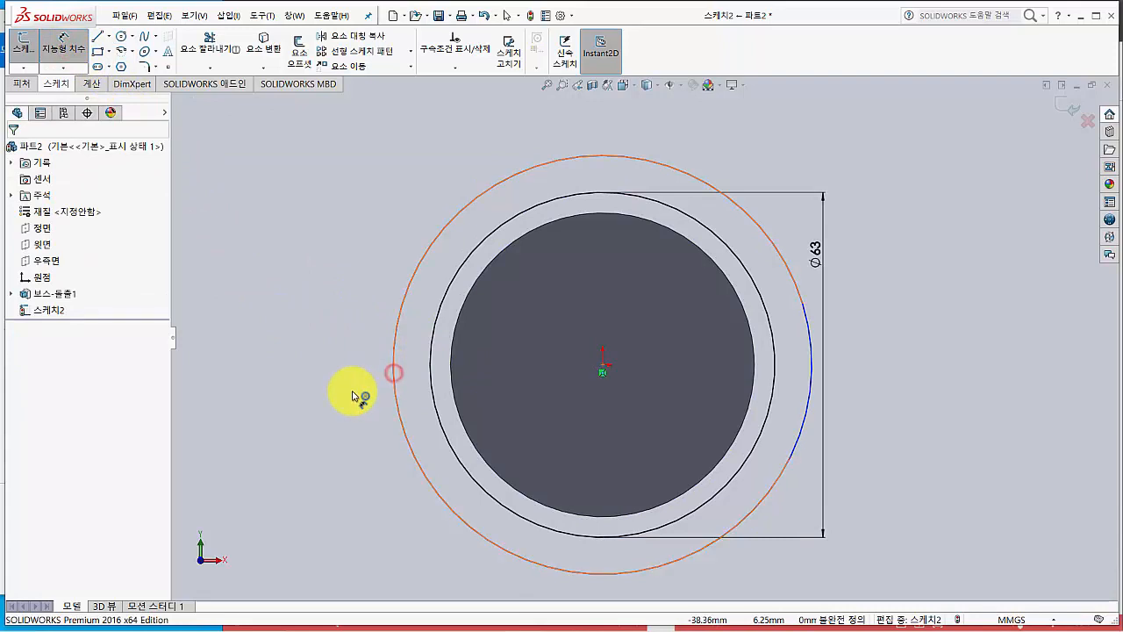
pyautogui.click(351, 394)
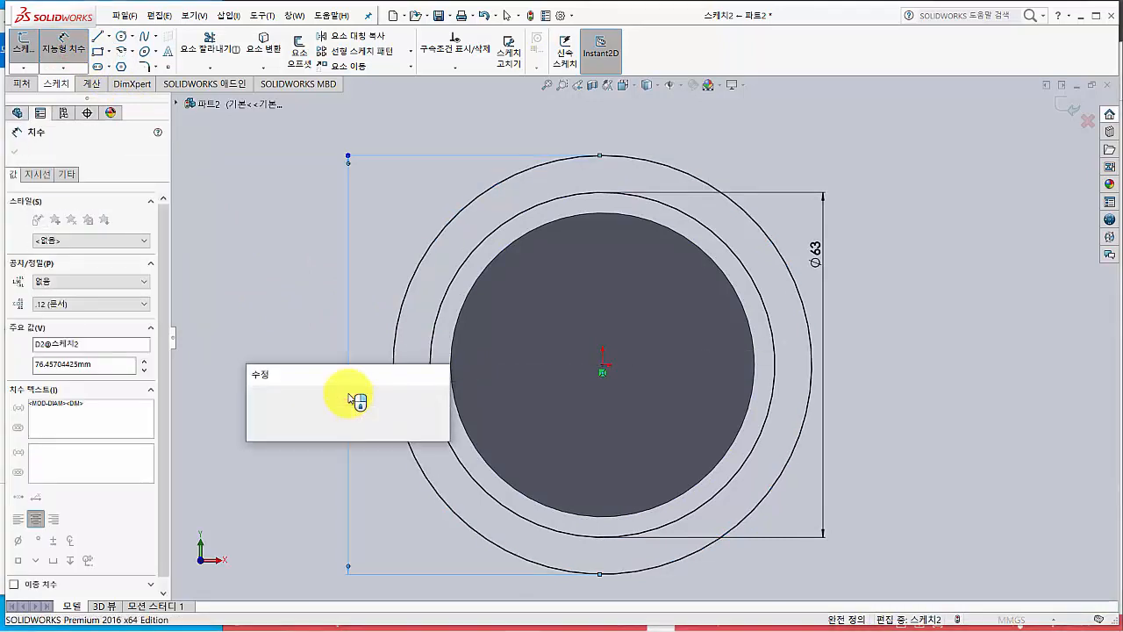
pyautogui.write('69')
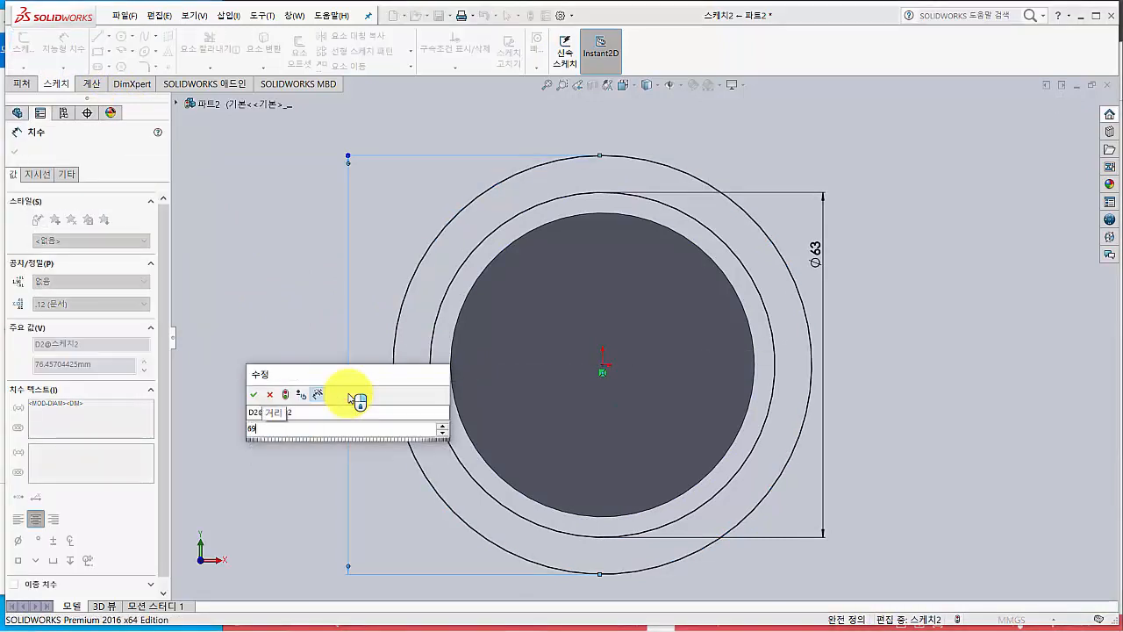
pyautogui.press('Return')
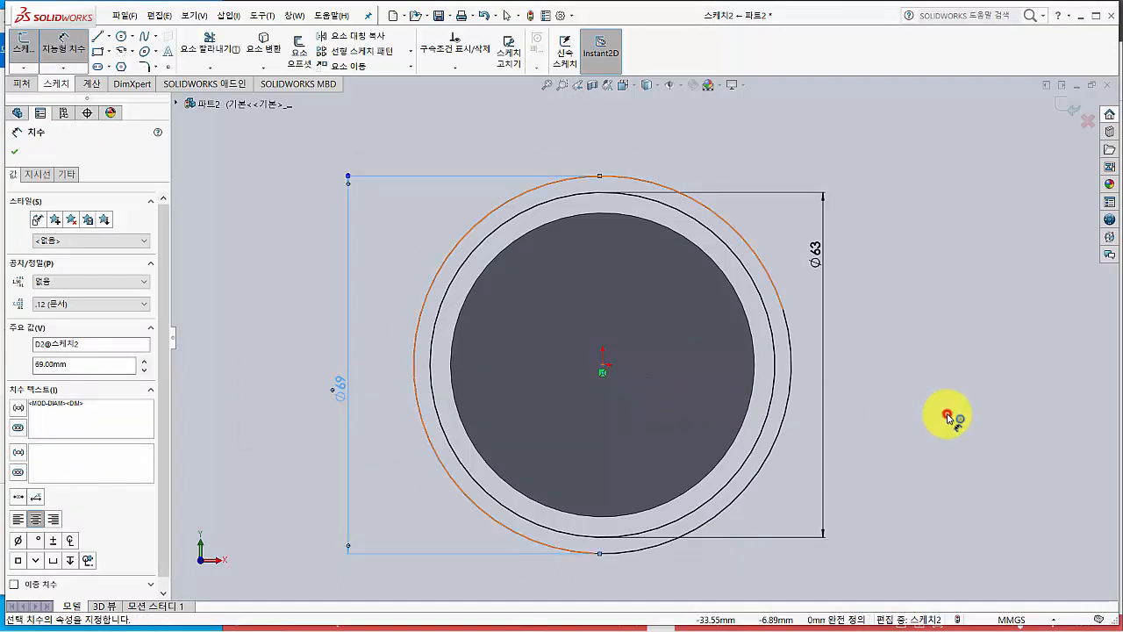
pyautogui.click(952, 421)
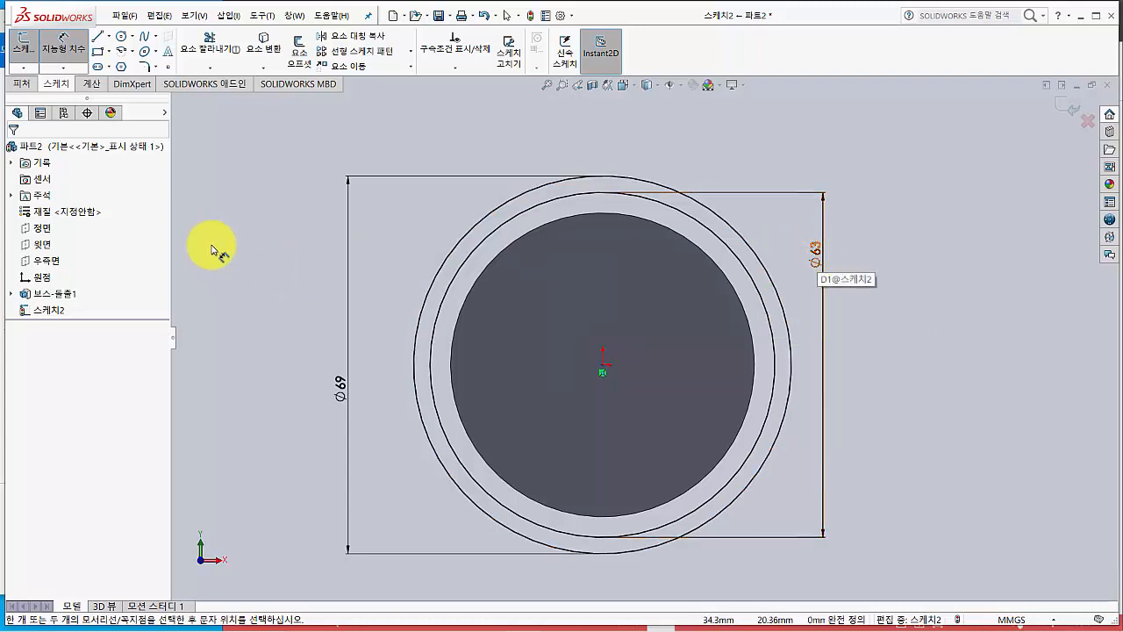
# - Draw a vertical centerline from the origin up past the 69 mm outside circle
pyautogui.click(98, 40)
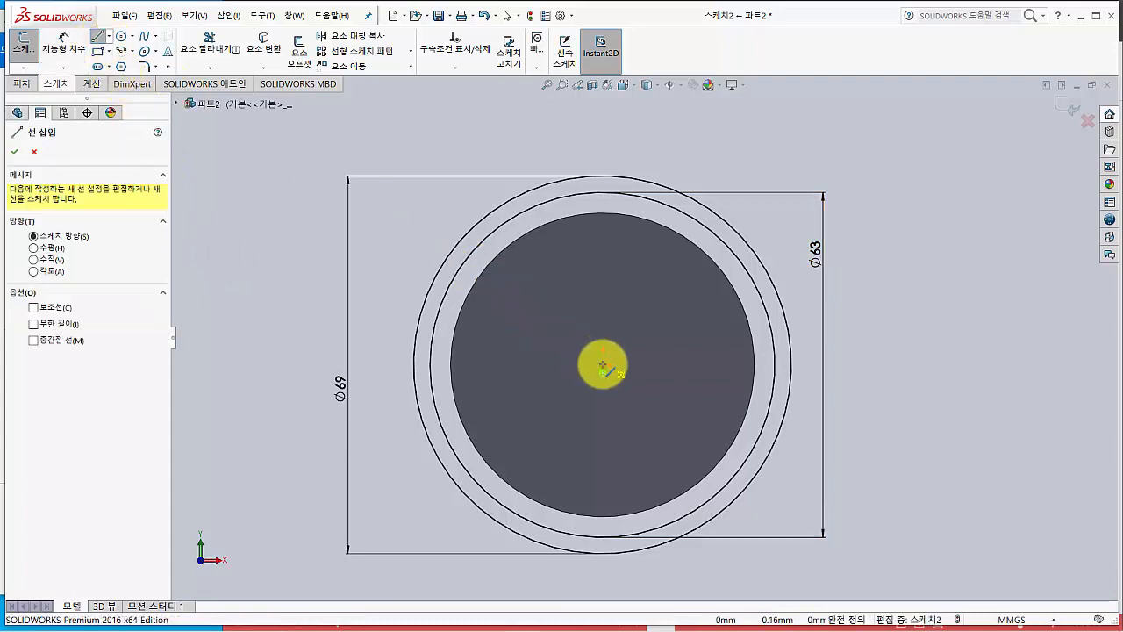
pyautogui.click(108, 36)
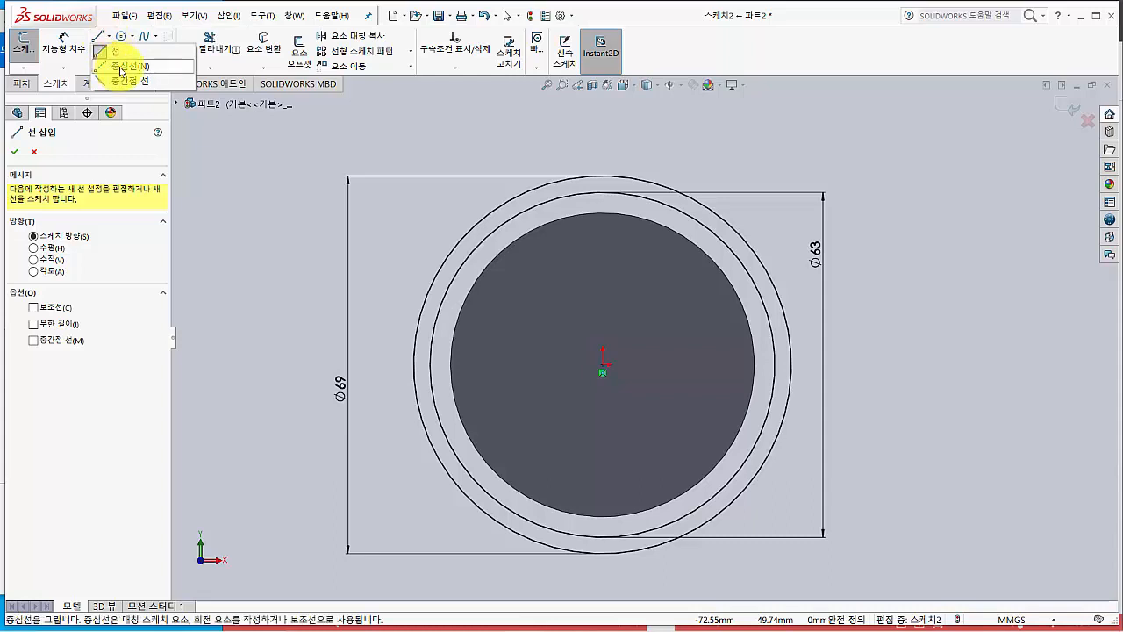
pyautogui.click(122, 68)
pyautogui.click(108, 36)
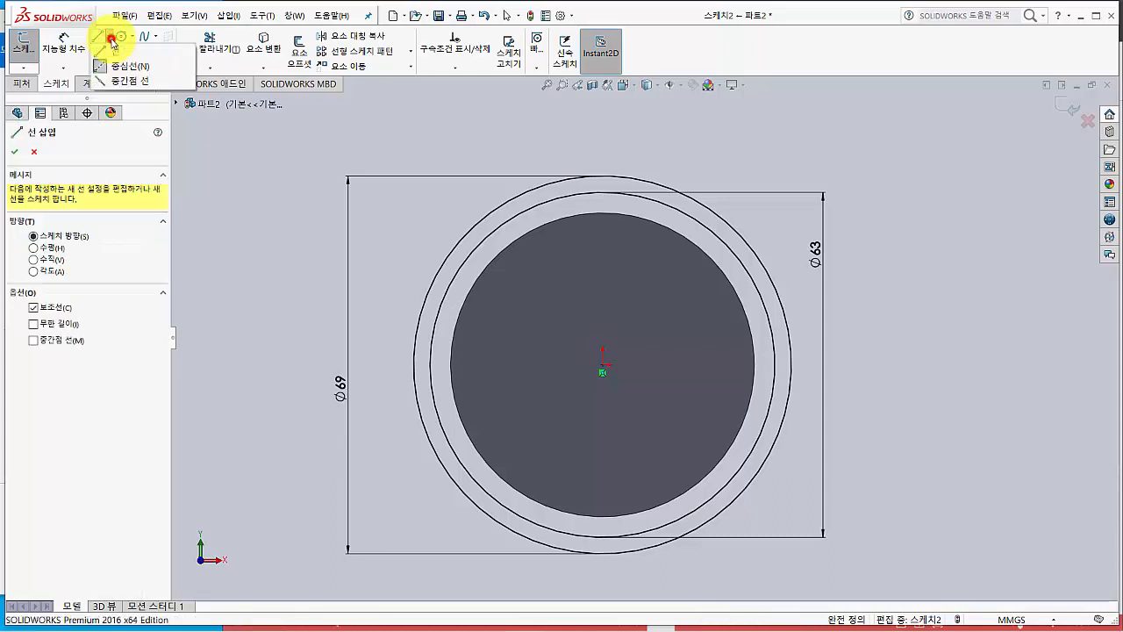
pyautogui.click(112, 67)
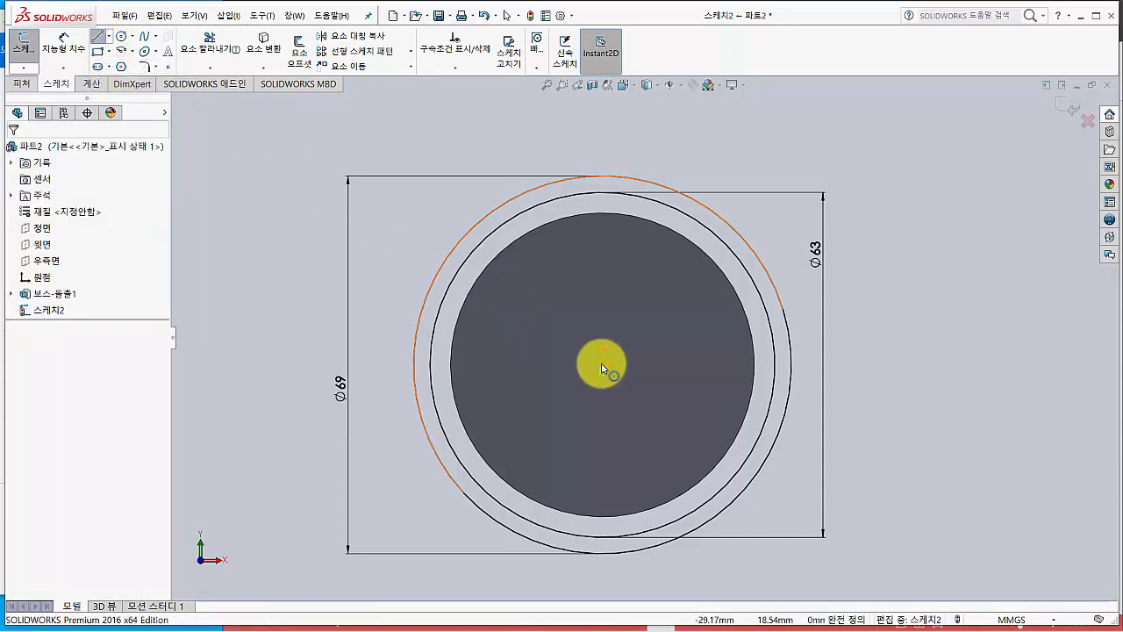
pyautogui.click(109, 39)
pyautogui.click(112, 56)
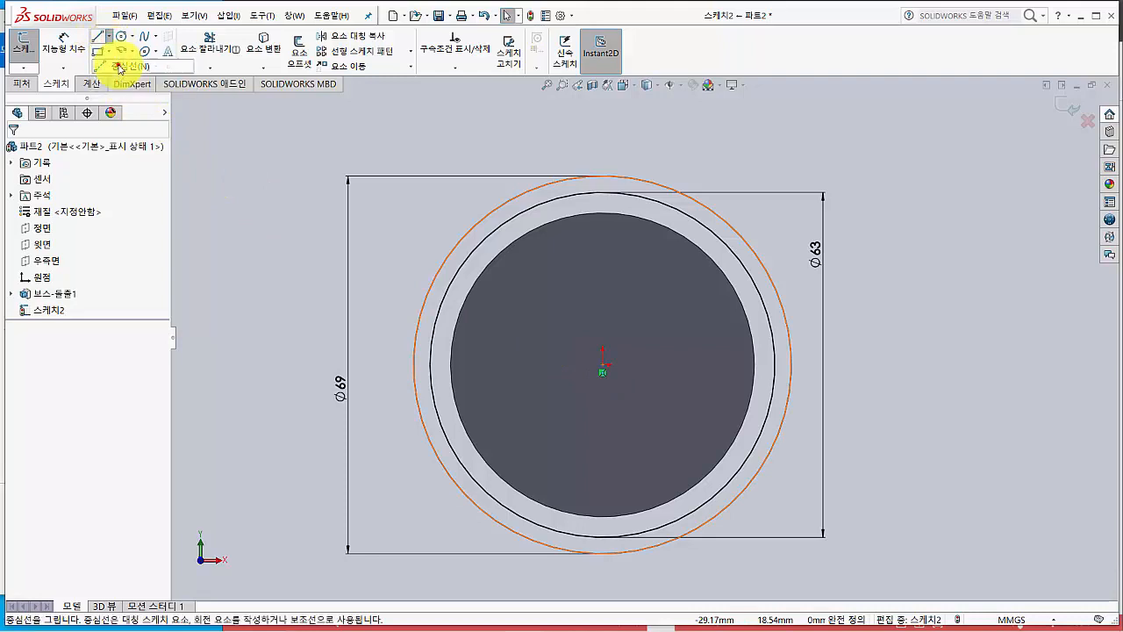
pyautogui.click(603, 369)
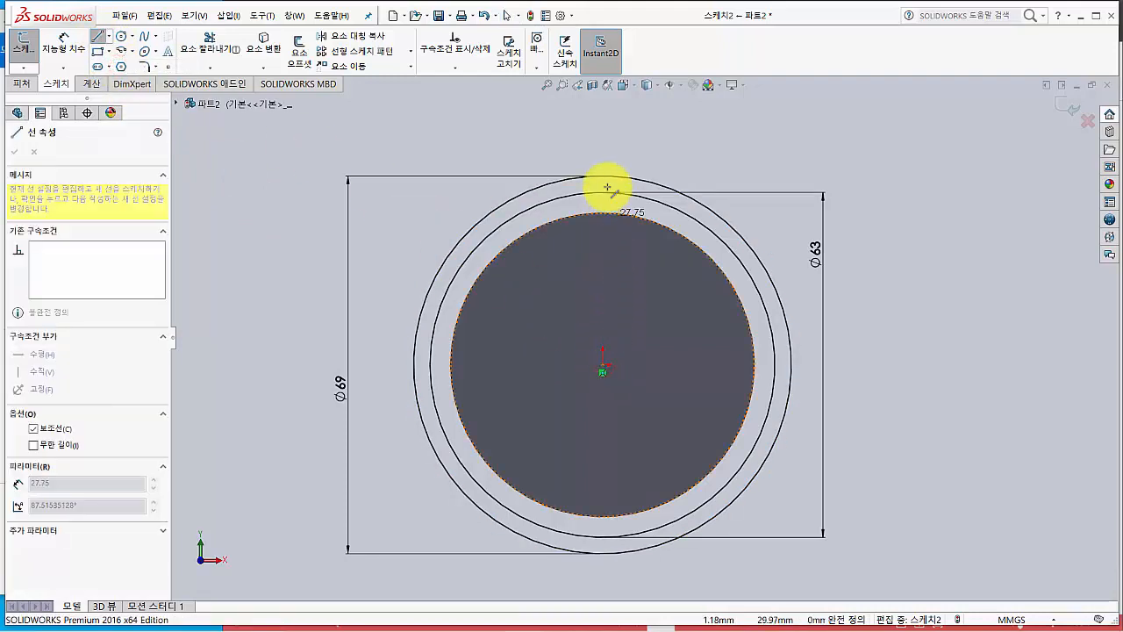
pyautogui.click(603, 123)
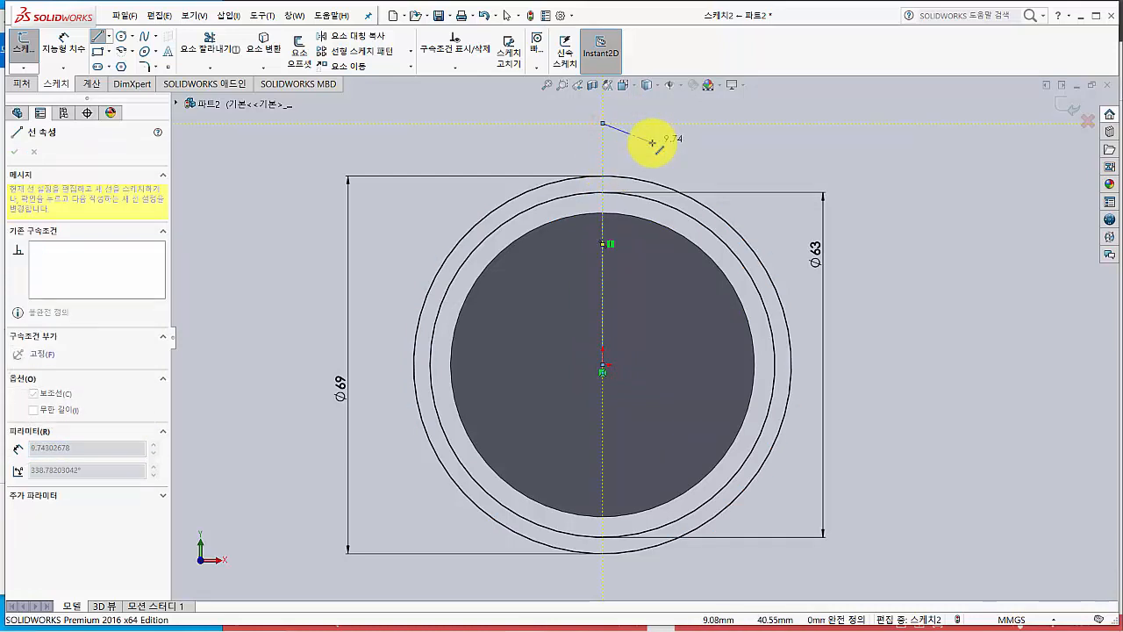
pyautogui.press('Escape')
# - Draw a vertical solid line about 21 mm long just right of the centerline, crossing the outside, pitch and root circles
pyautogui.scroll(-2, 653, 149)
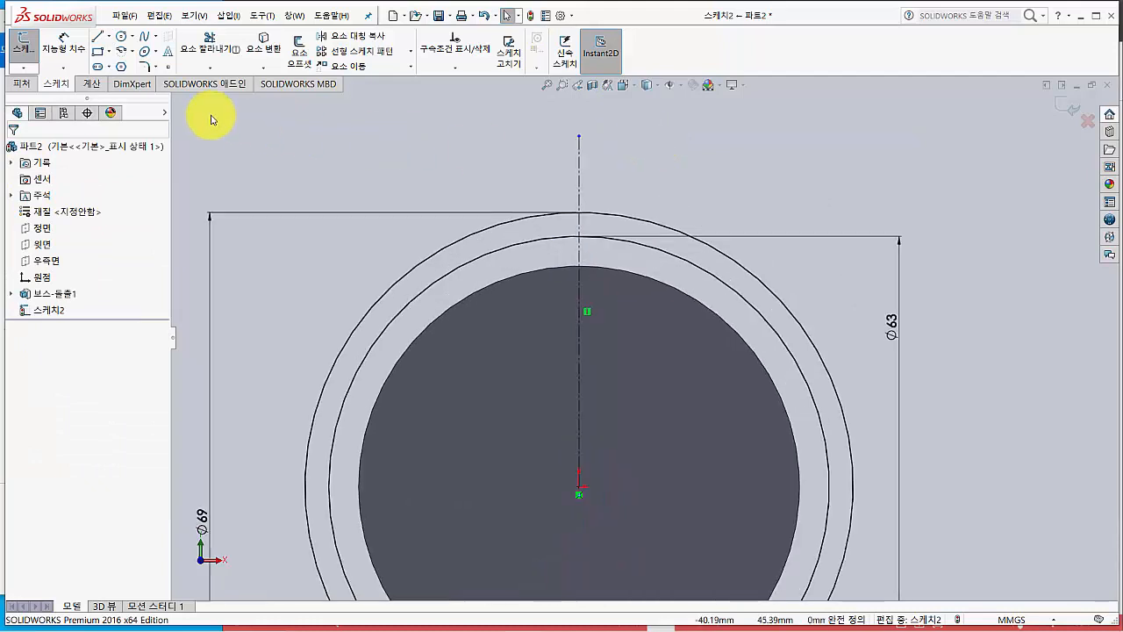
pyautogui.click(99, 44)
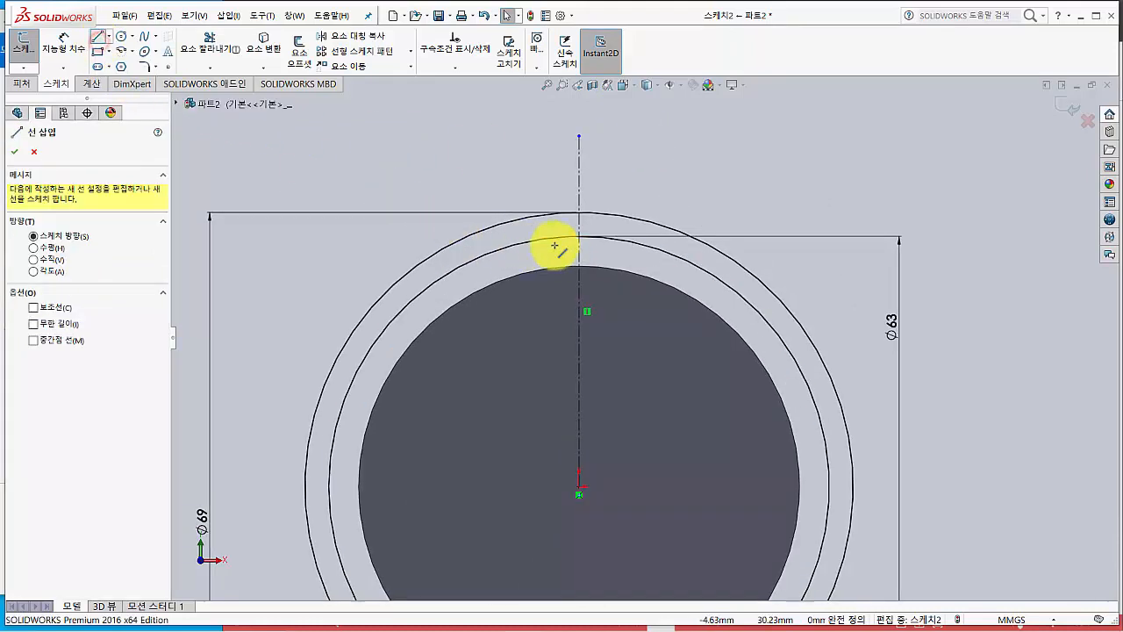
pyautogui.click(621, 152)
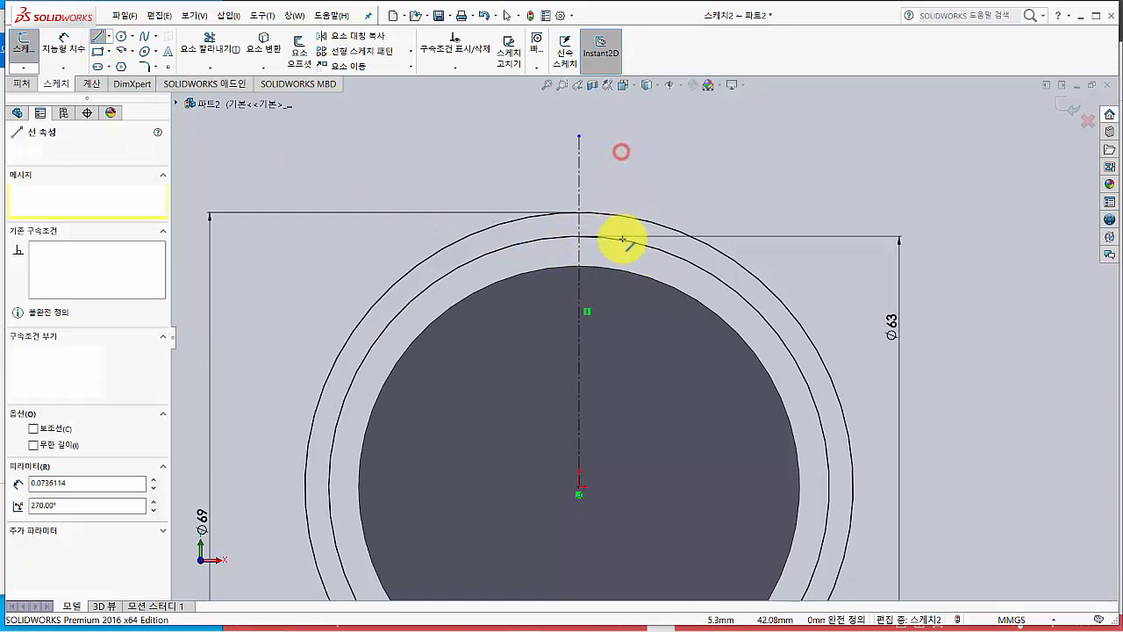
pyautogui.click(621, 318)
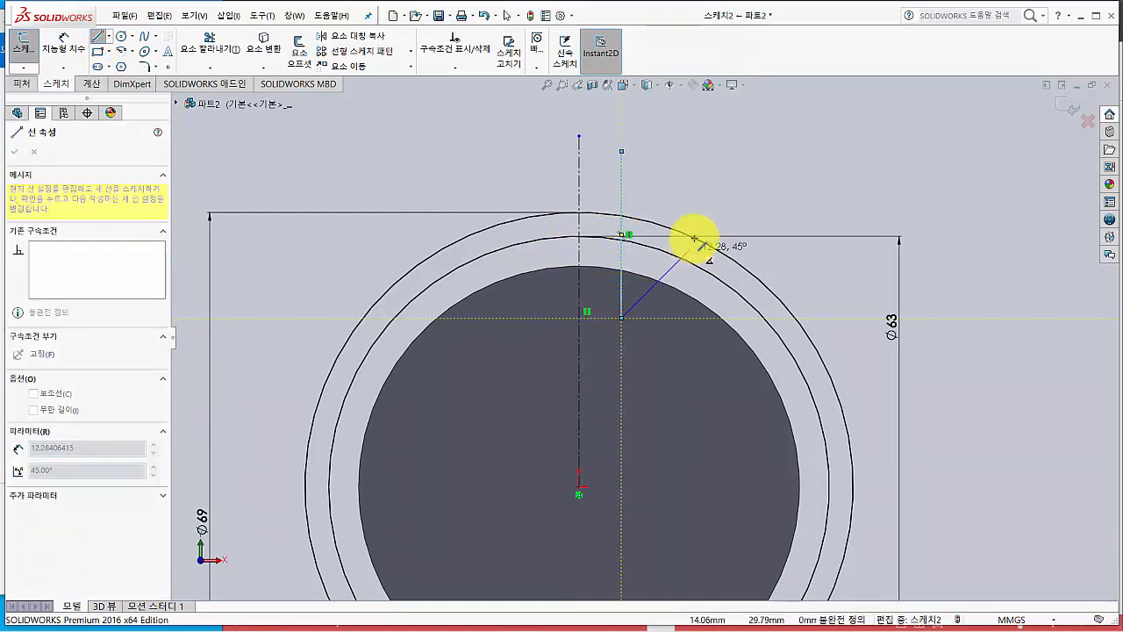
pyautogui.press('Escape')
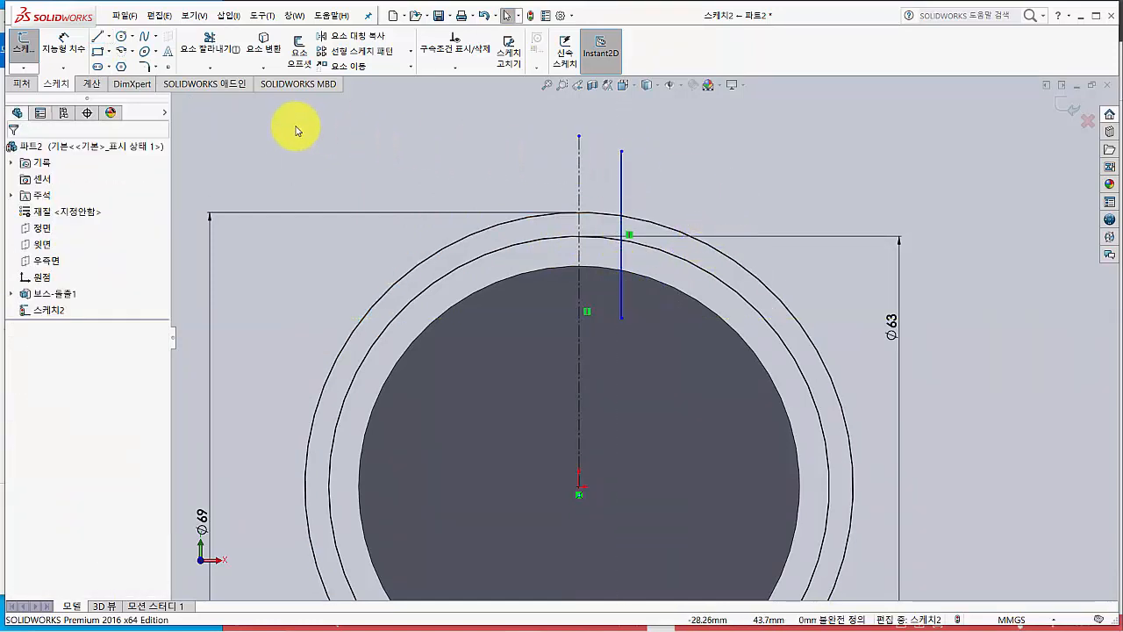
# - Dimension the distance between the centerline and the vertical line as 0.785*3 mm
pyautogui.click(63, 44)
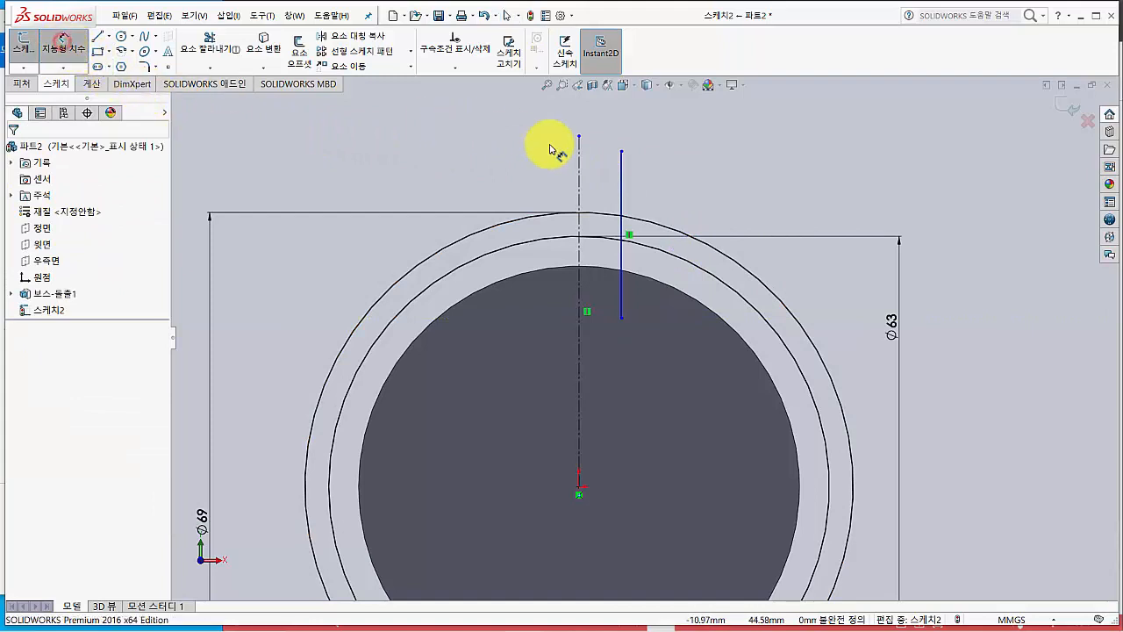
pyautogui.scroll(-1, 634, 156)
pyautogui.click(570, 183)
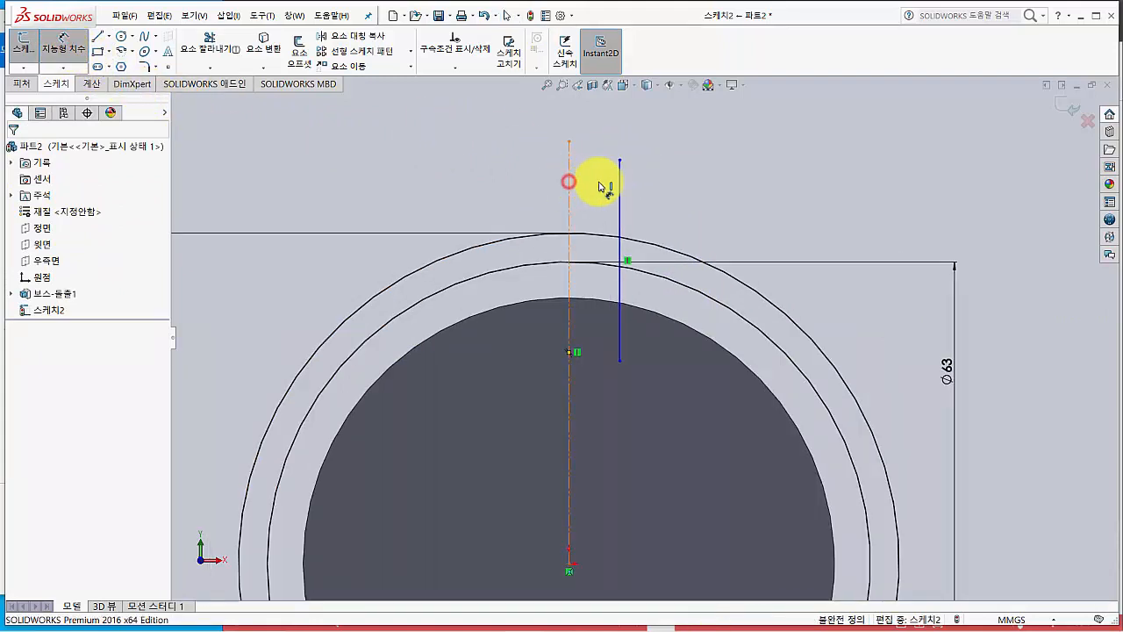
pyautogui.click(619, 186)
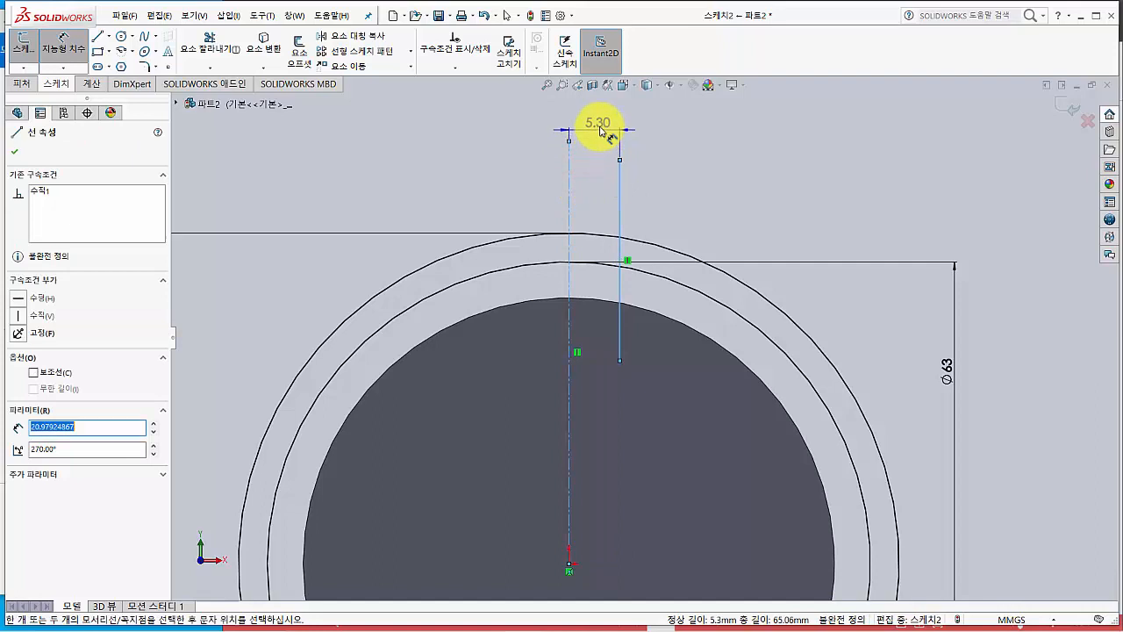
pyautogui.click(599, 127)
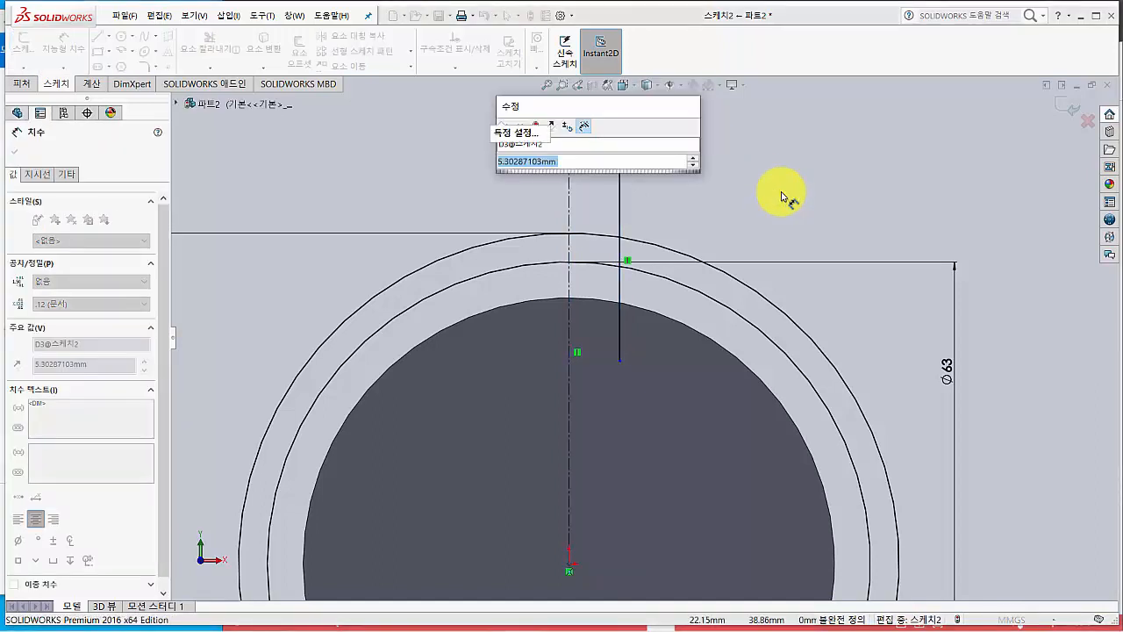
pyautogui.write('0.785')
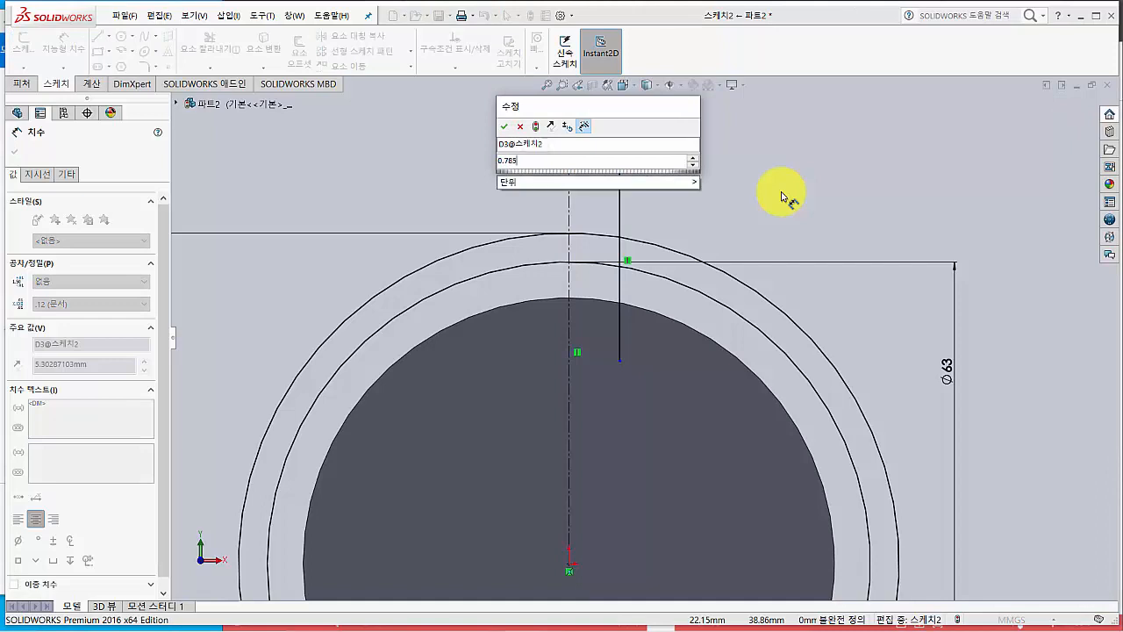
pyautogui.write('"M')
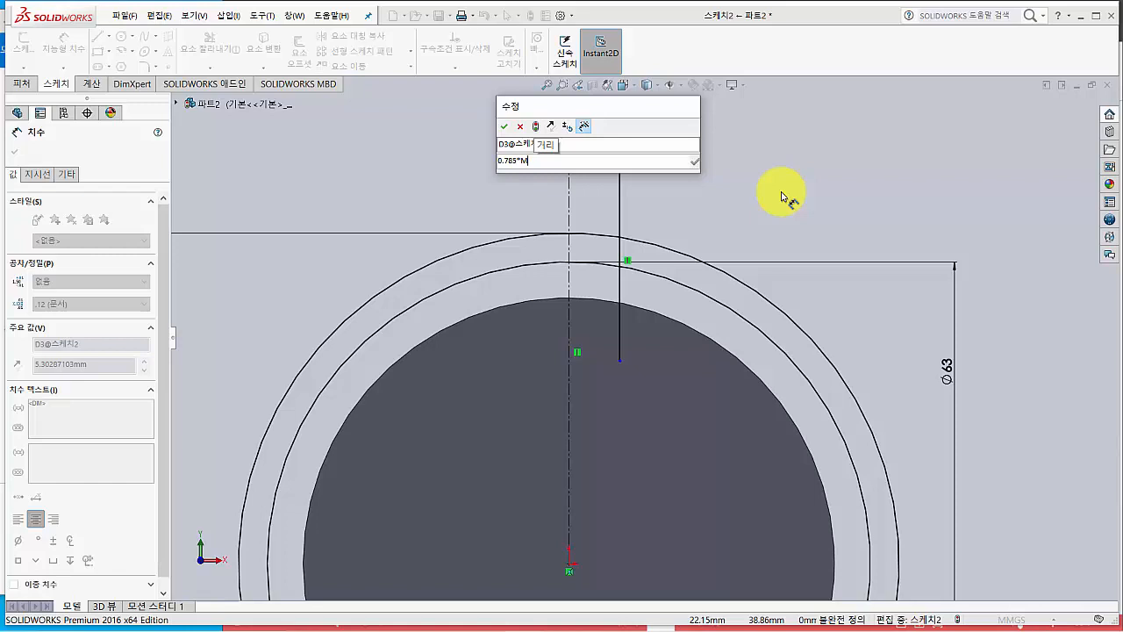
pyautogui.press('BackSpace')
pyautogui.write('3')
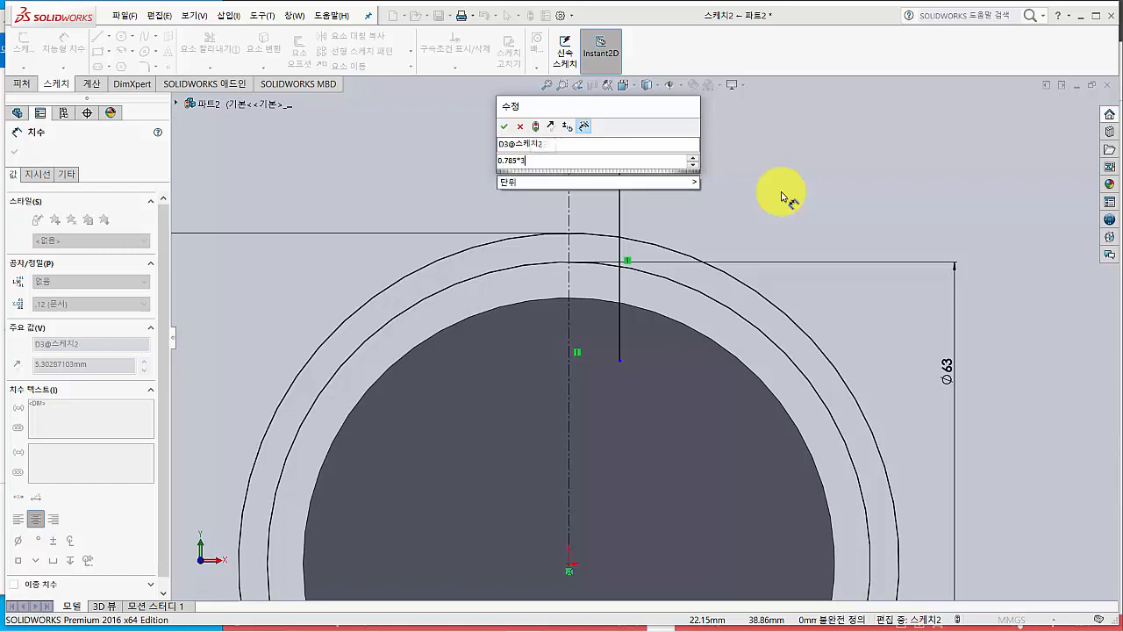
pyautogui.press('Return')
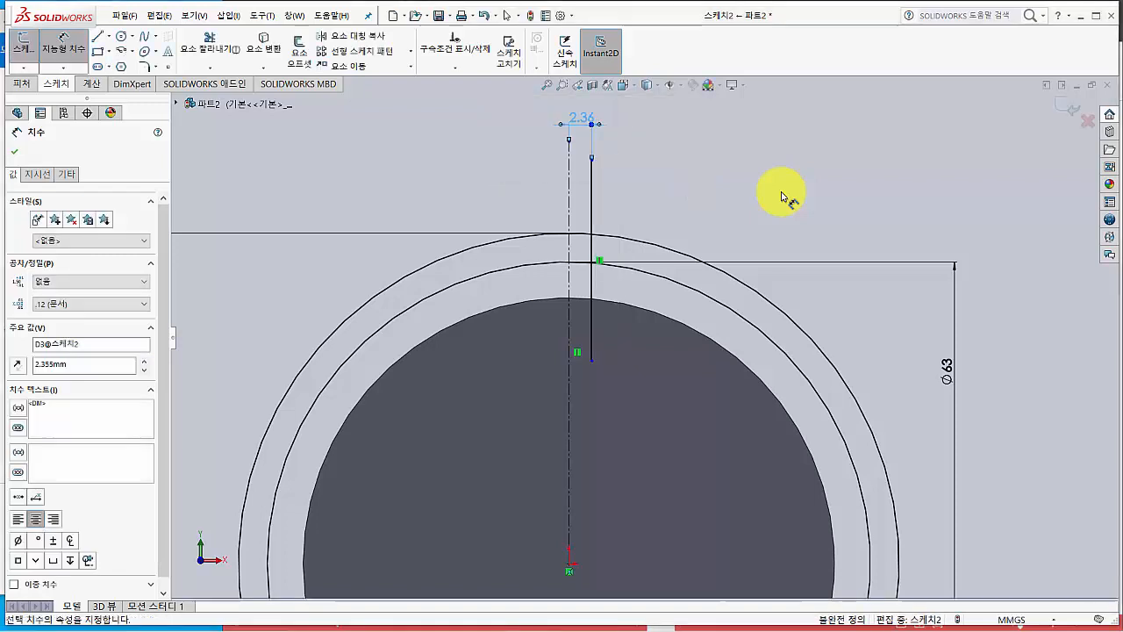
pyautogui.click(802, 183)
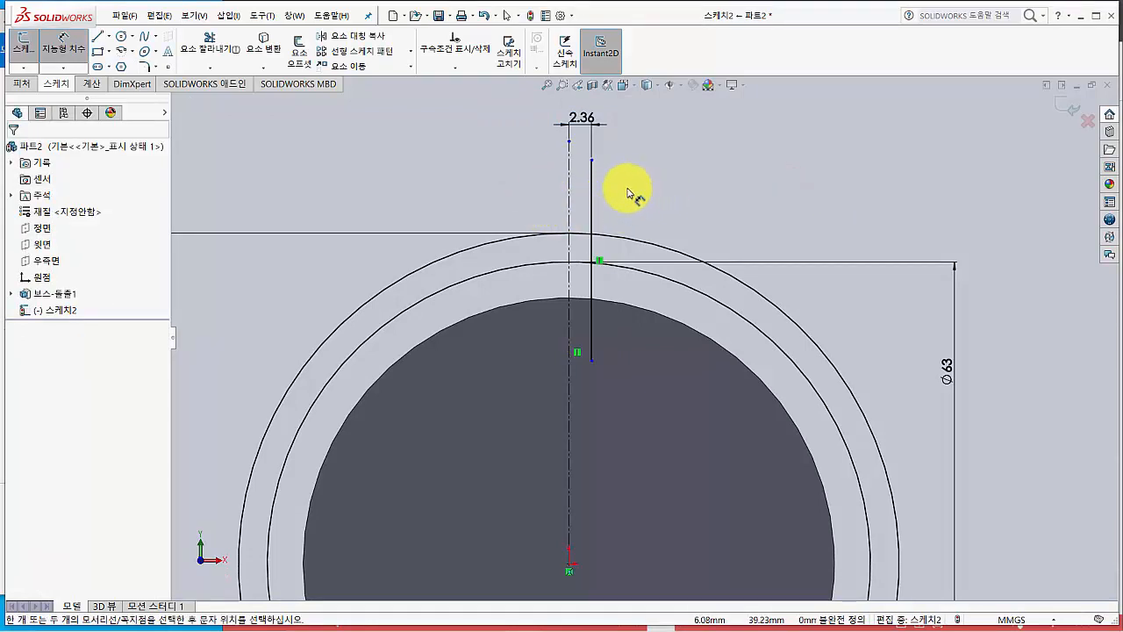
# - Draw a second vertical line about 22.8 mm long between the centerline and the first vertical line, crossing all three circles
pyautogui.scroll(-2, 628, 193)
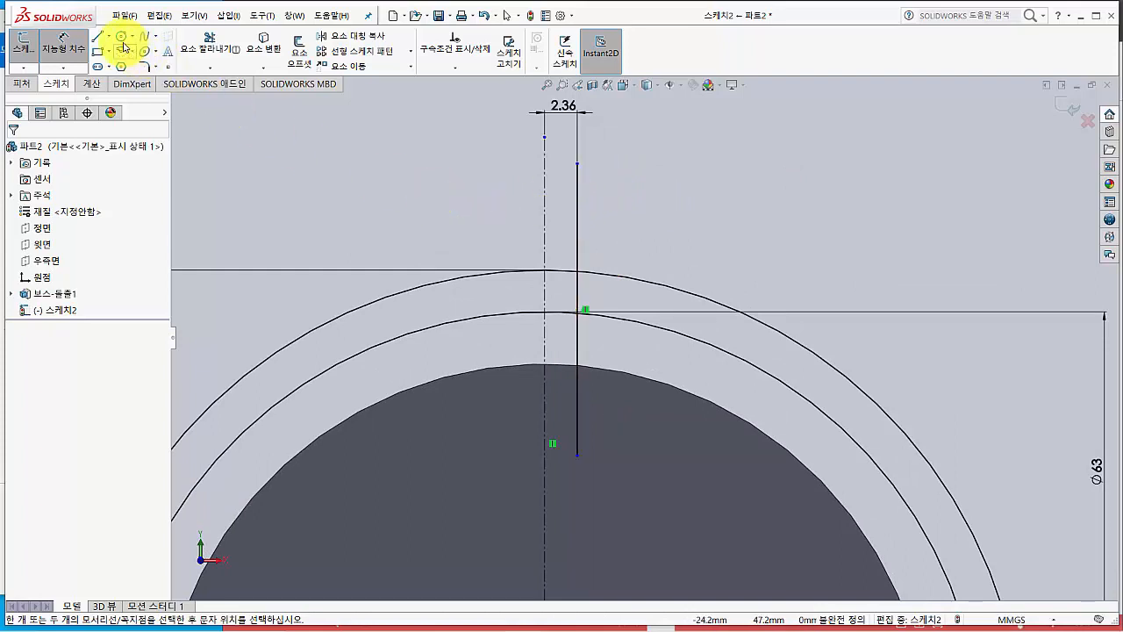
pyautogui.click(98, 40)
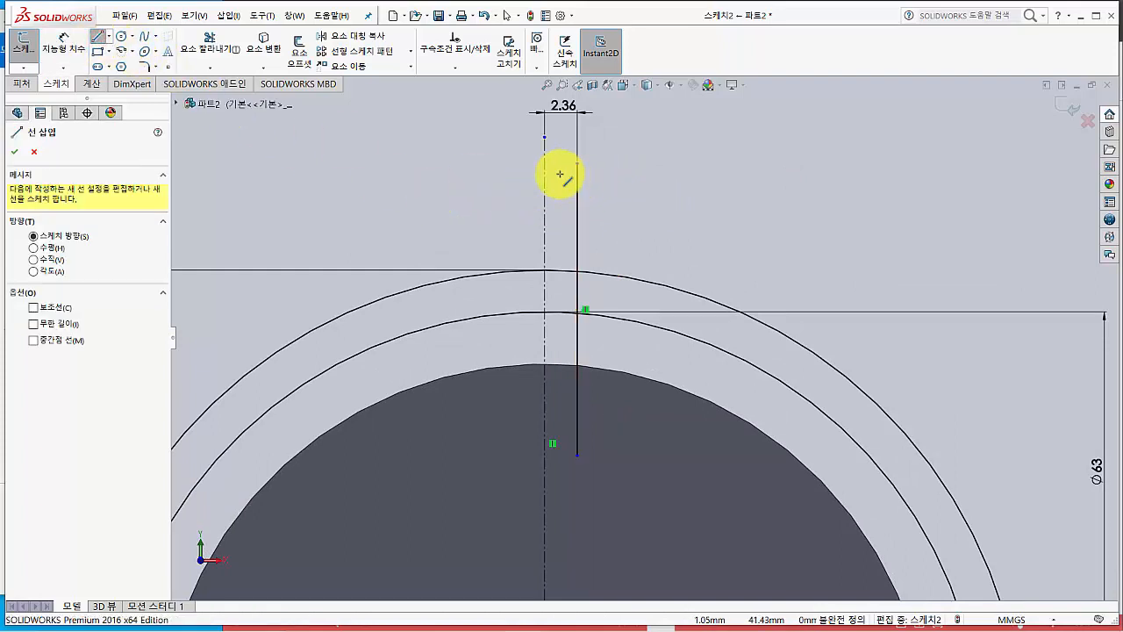
pyautogui.click(562, 174)
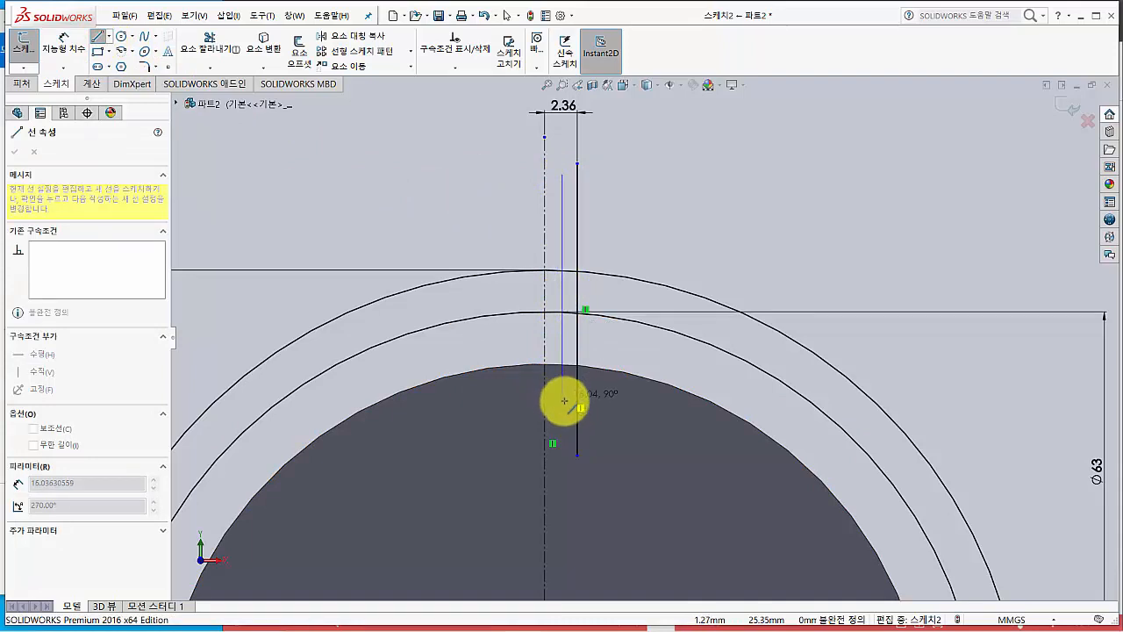
pyautogui.click(563, 491)
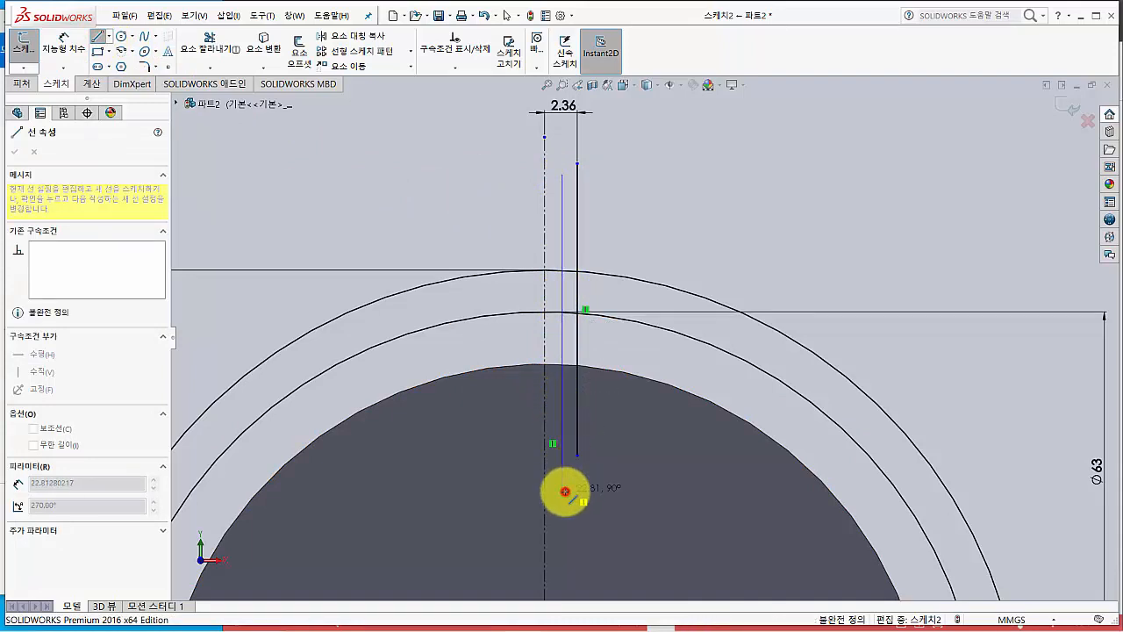
pyautogui.press('Escape')
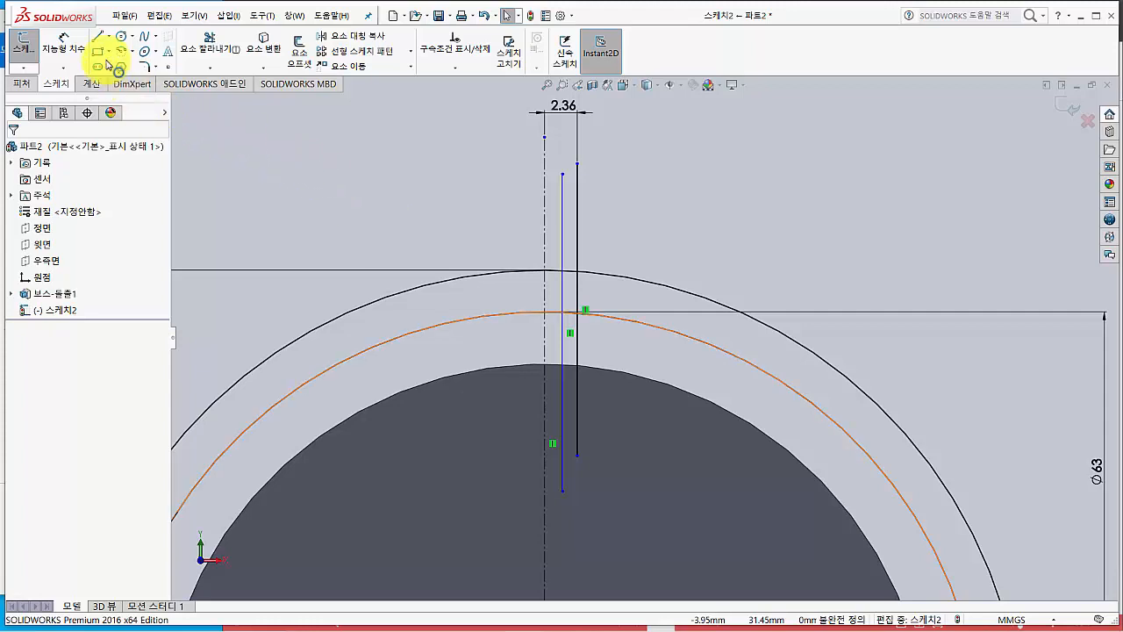
# - Dimension the distance between the two solid vertical lines as 3/2 mm
pyautogui.click(65, 44)
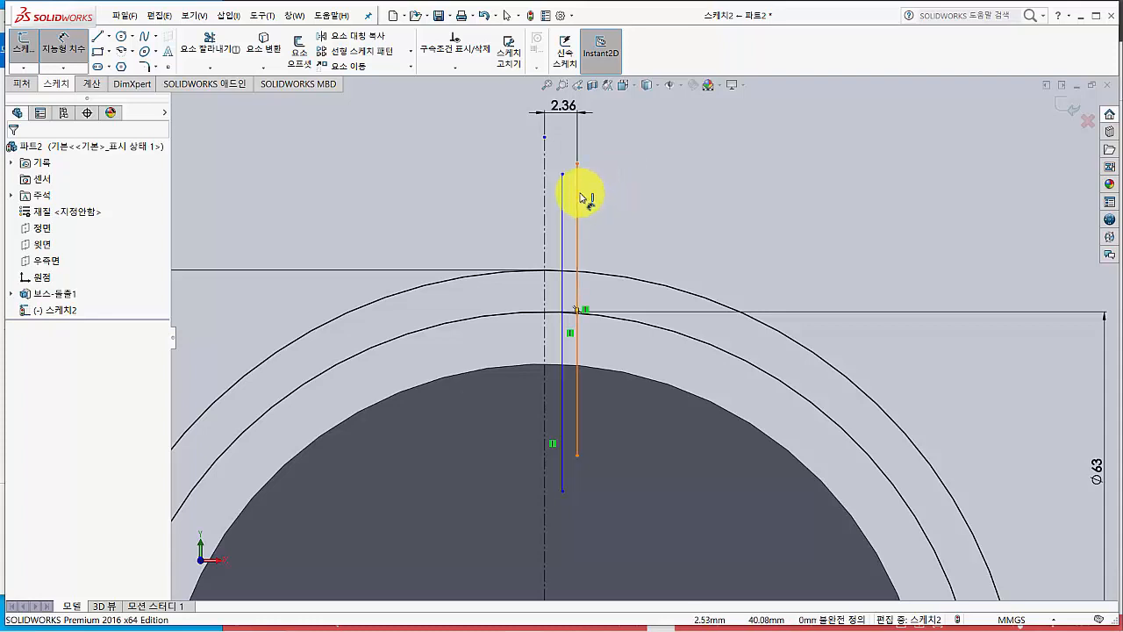
pyautogui.click(559, 120)
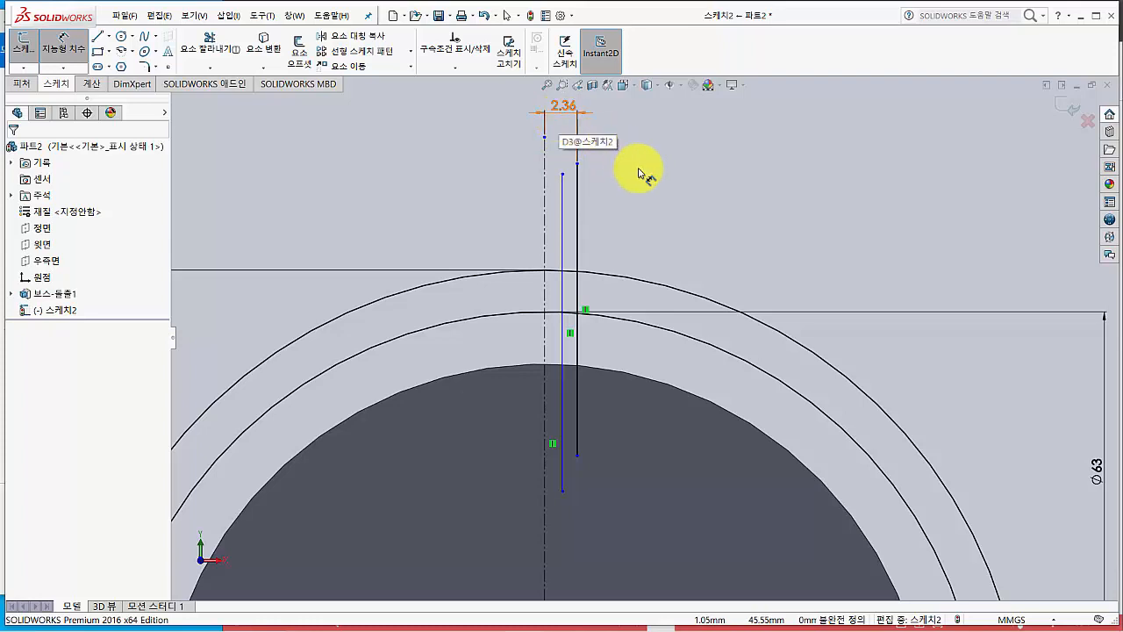
pyautogui.click(576, 221)
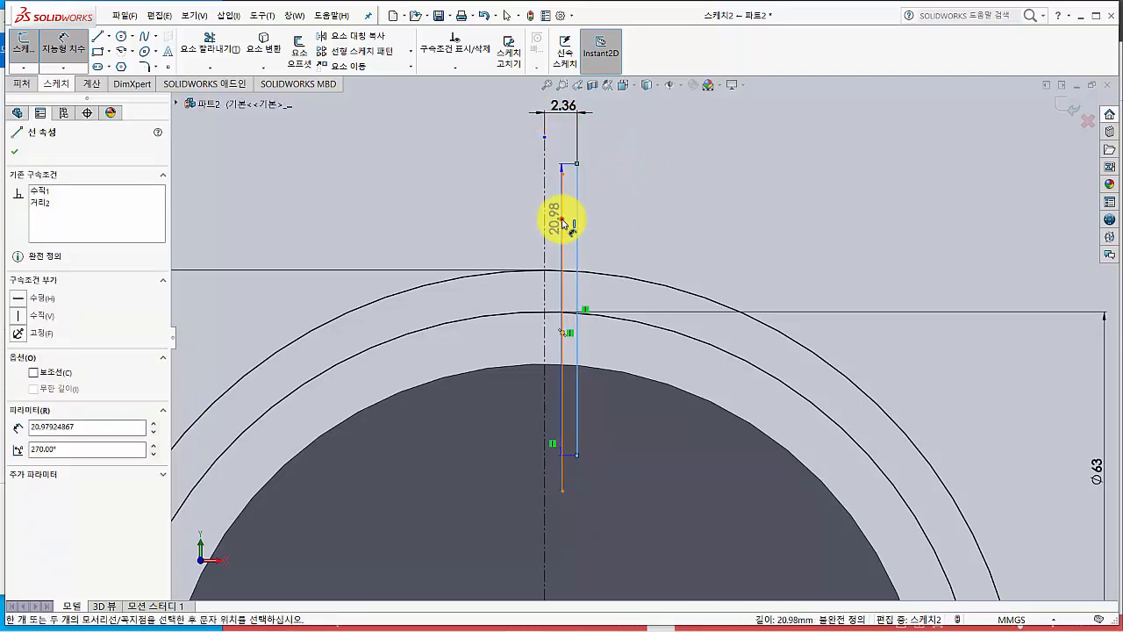
pyautogui.click(561, 223)
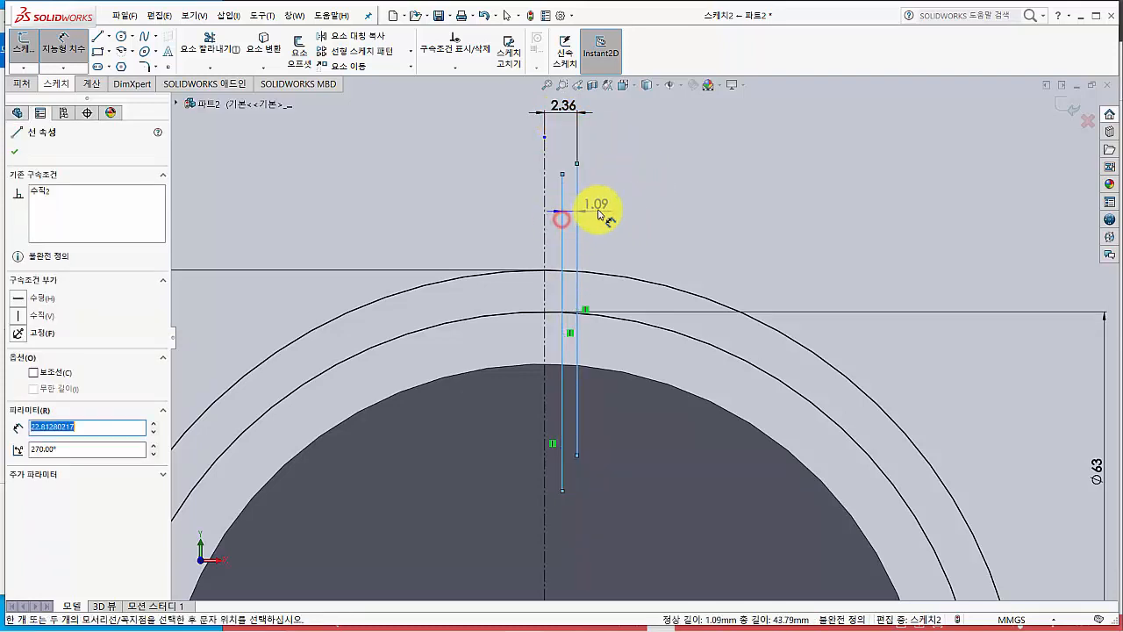
pyautogui.click(488, 210)
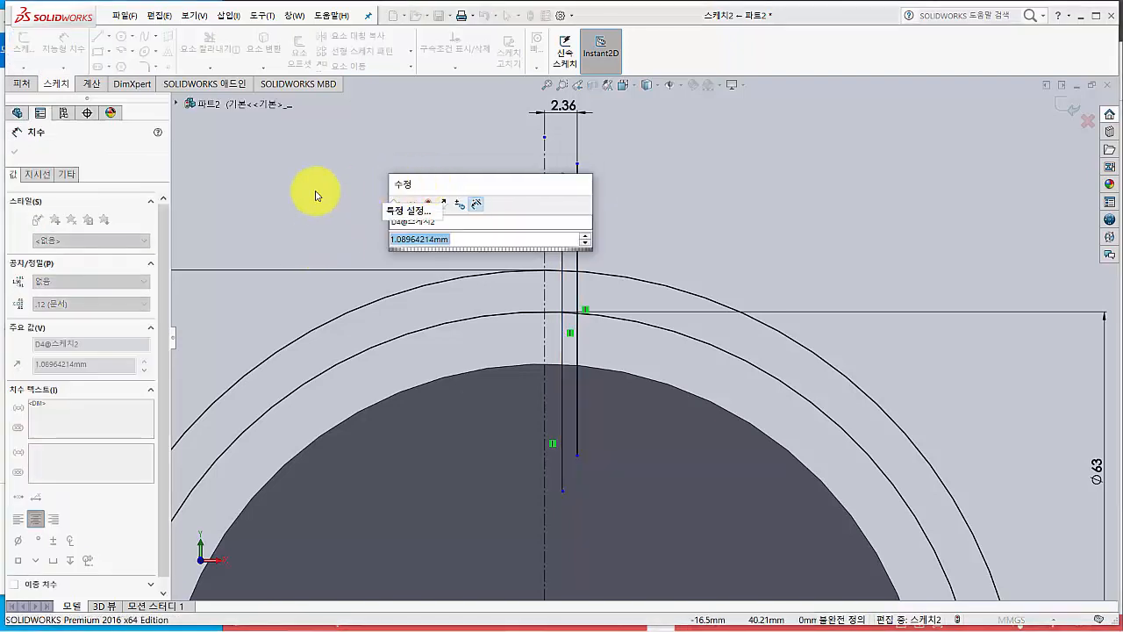
pyautogui.write('m')
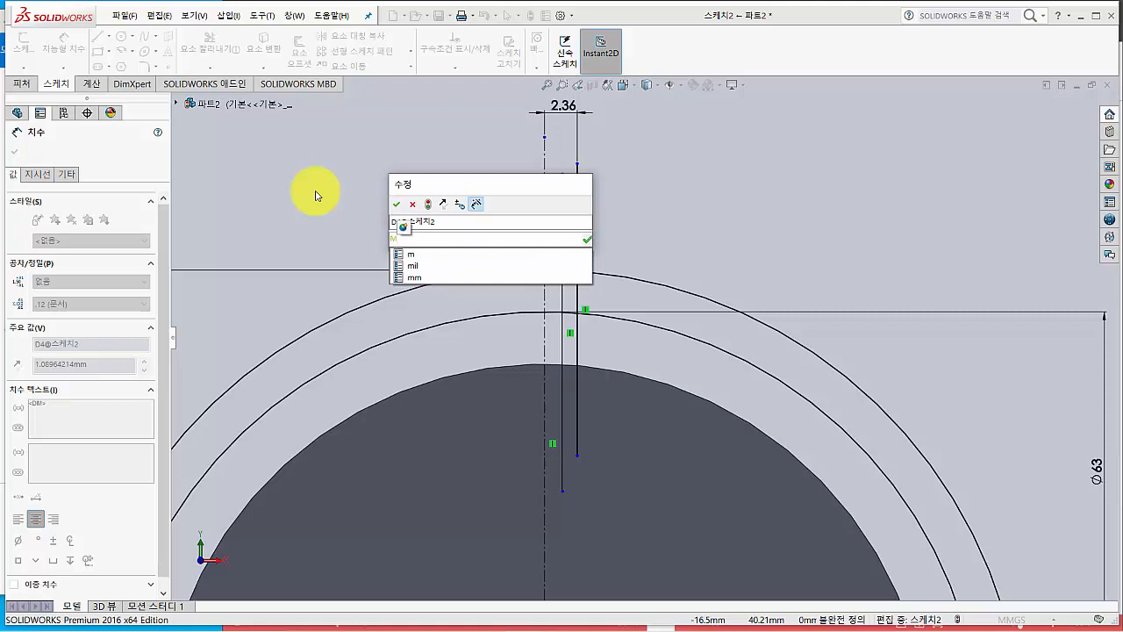
pyautogui.write('/2')
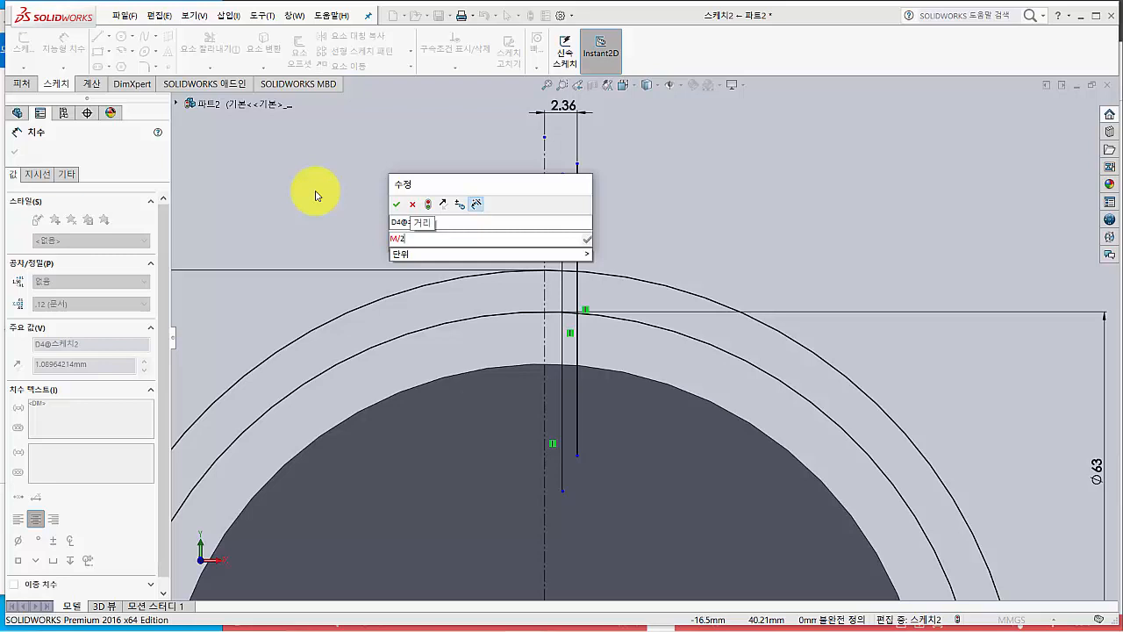
pyautogui.press('Left')
pyautogui.press('Left')
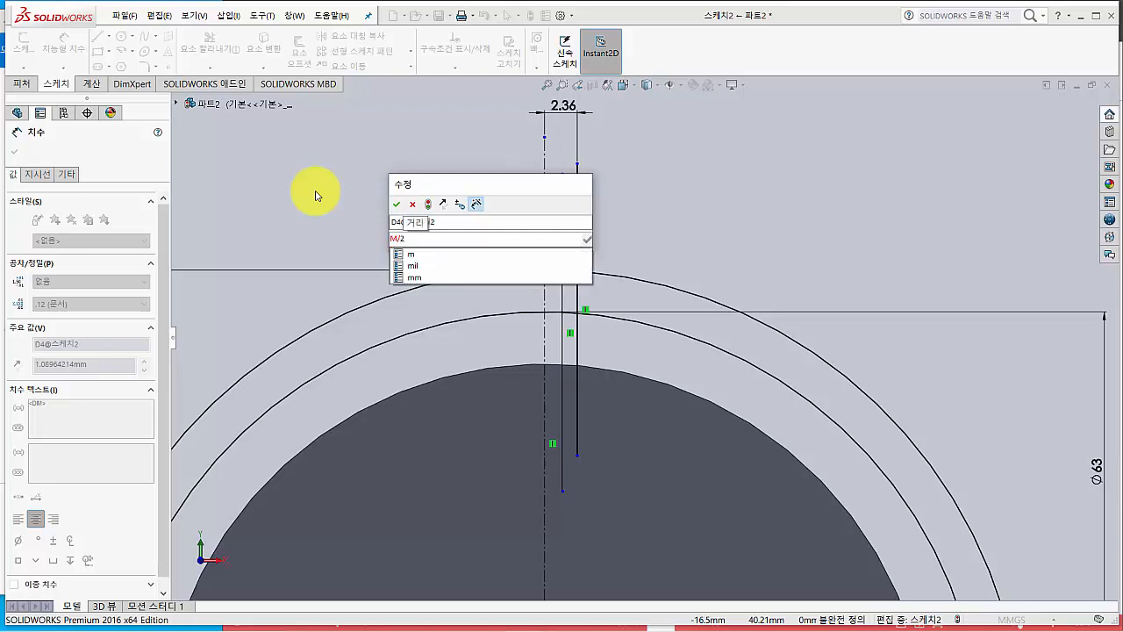
pyautogui.press('BackSpace')
pyautogui.write('3')
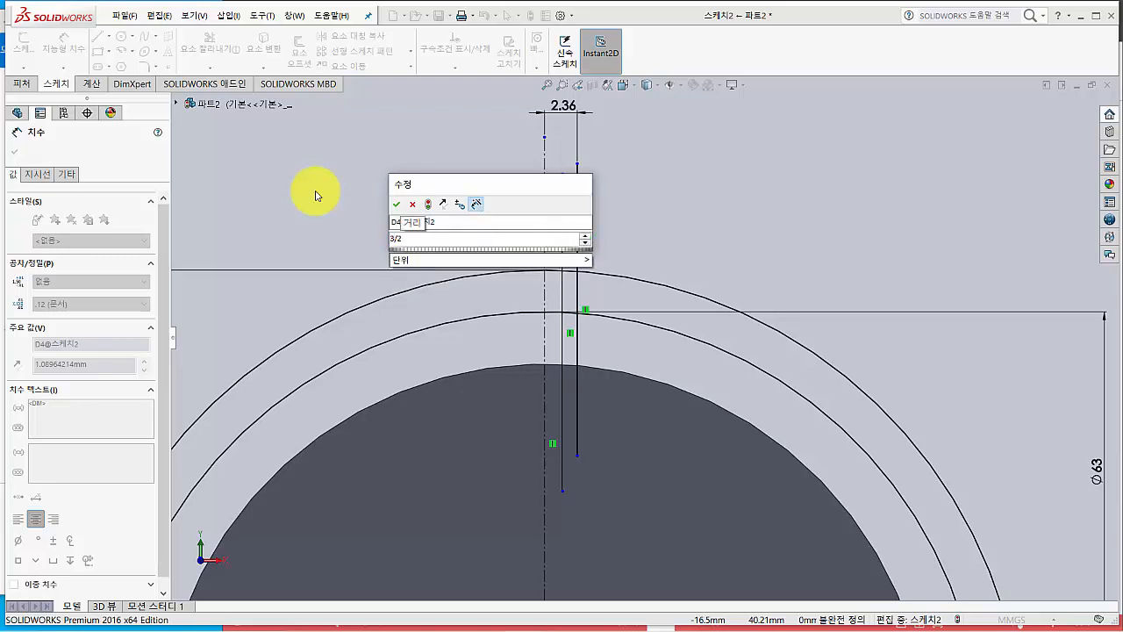
pyautogui.press('Return')
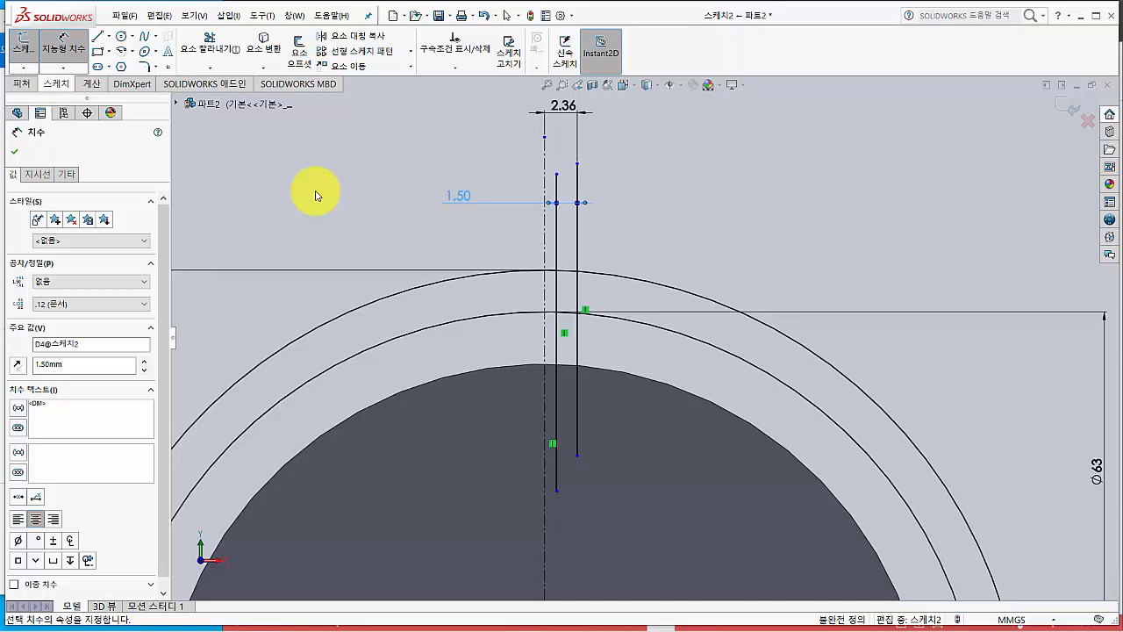
# - Draw a third vertical line about 12 mm long on the outer side of the other two, crossing the outside, pitch and root circles
pyautogui.click(98, 37)
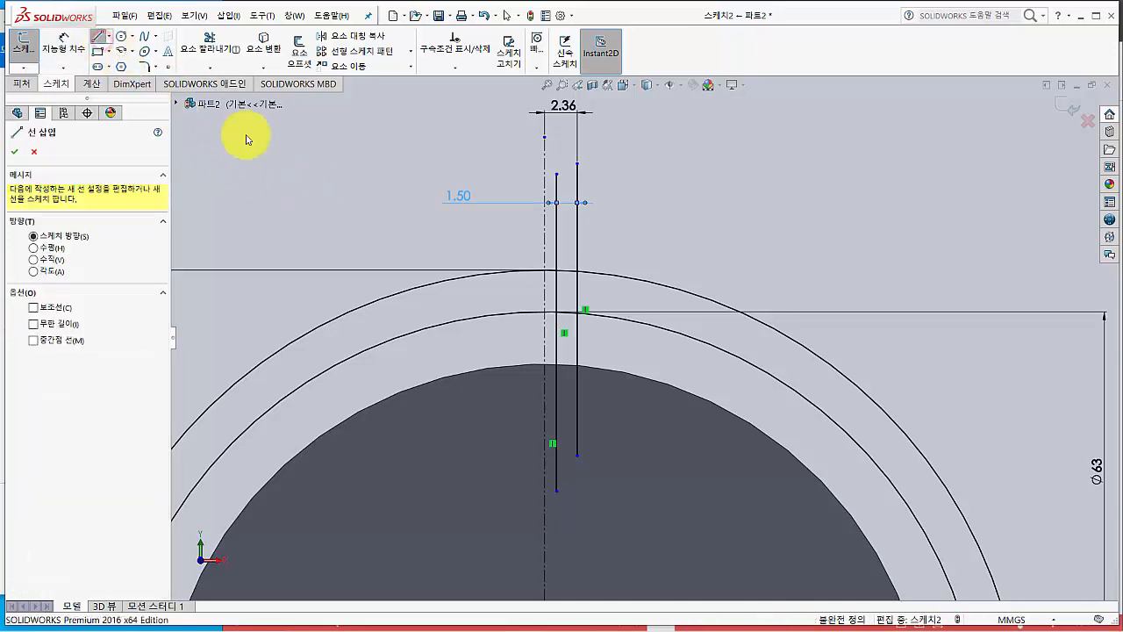
pyautogui.moveTo(610, 237); pyautogui.dragTo(610, 404)
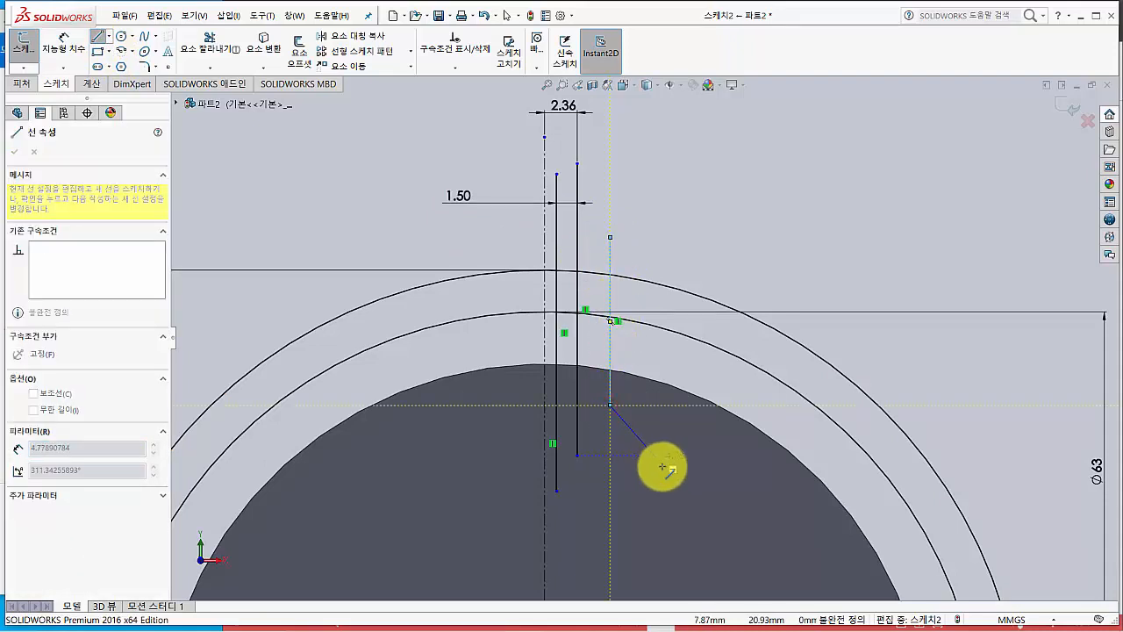
pyautogui.press('Escape')
pyautogui.press('Escape')
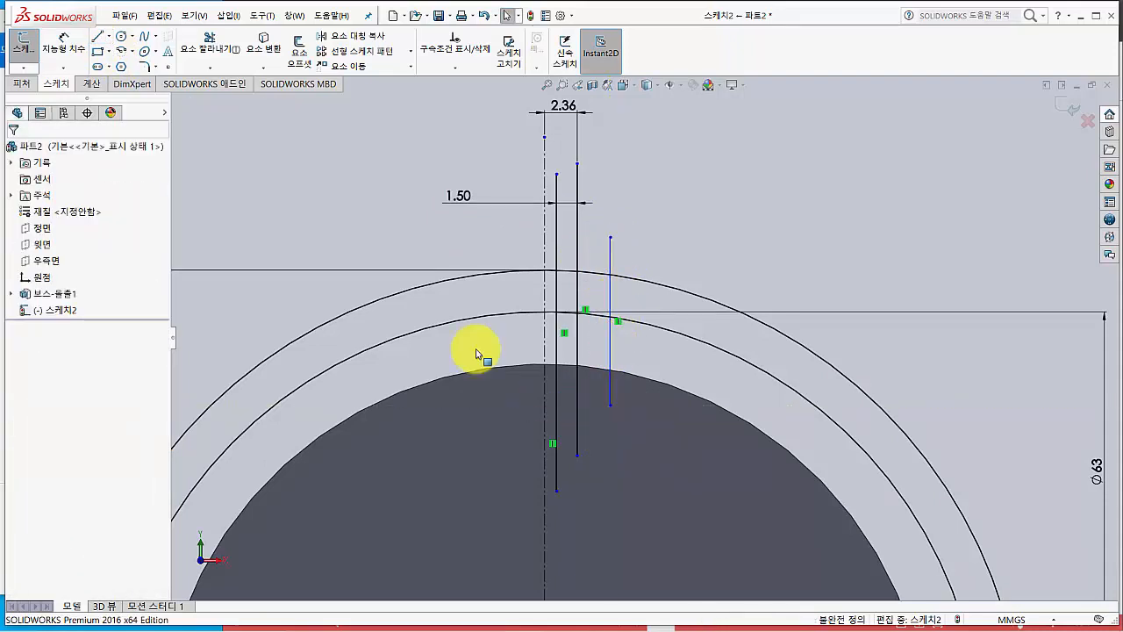
# - Dimension the distance between the line 2.36 mm from the centerline and the new third vertical line as 3/4 mm
pyautogui.click(72, 45)
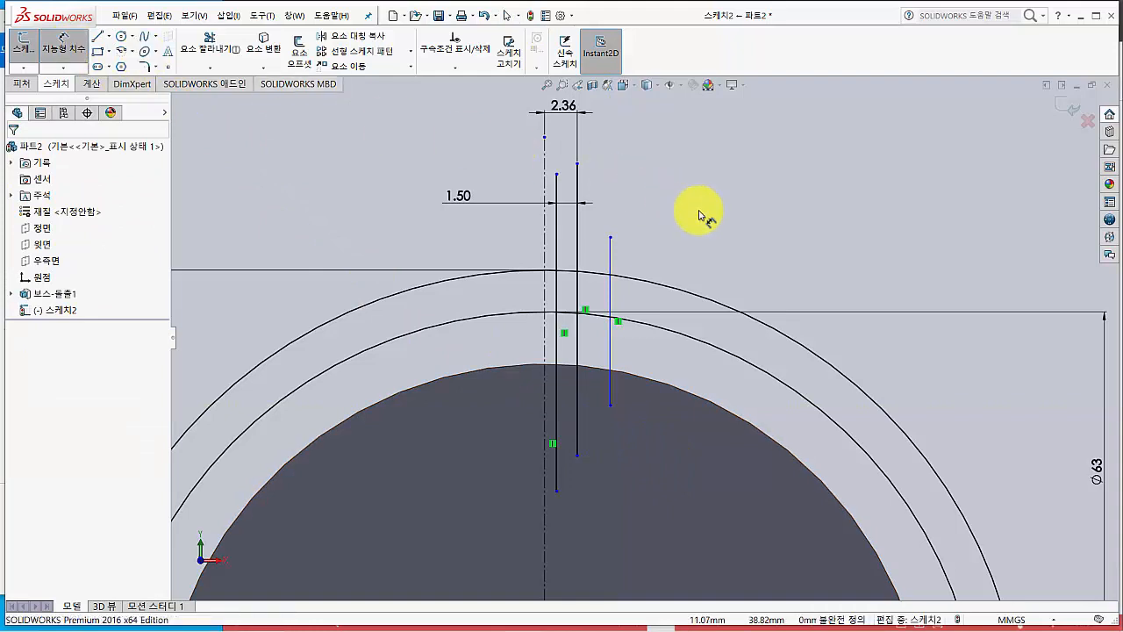
pyautogui.click(578, 181)
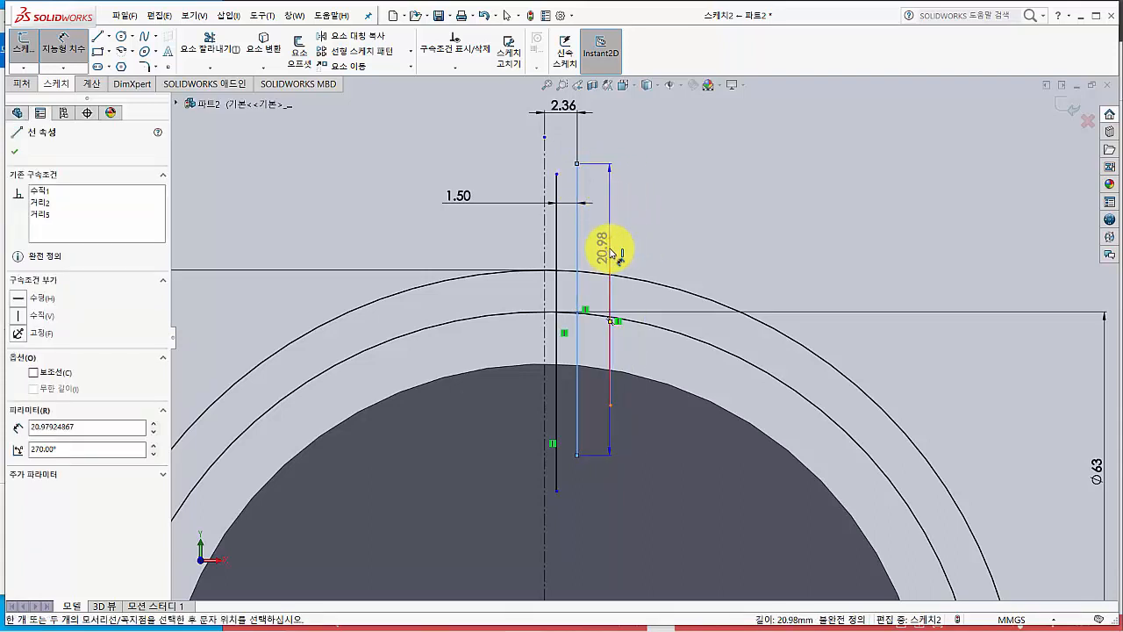
pyautogui.click(610, 252)
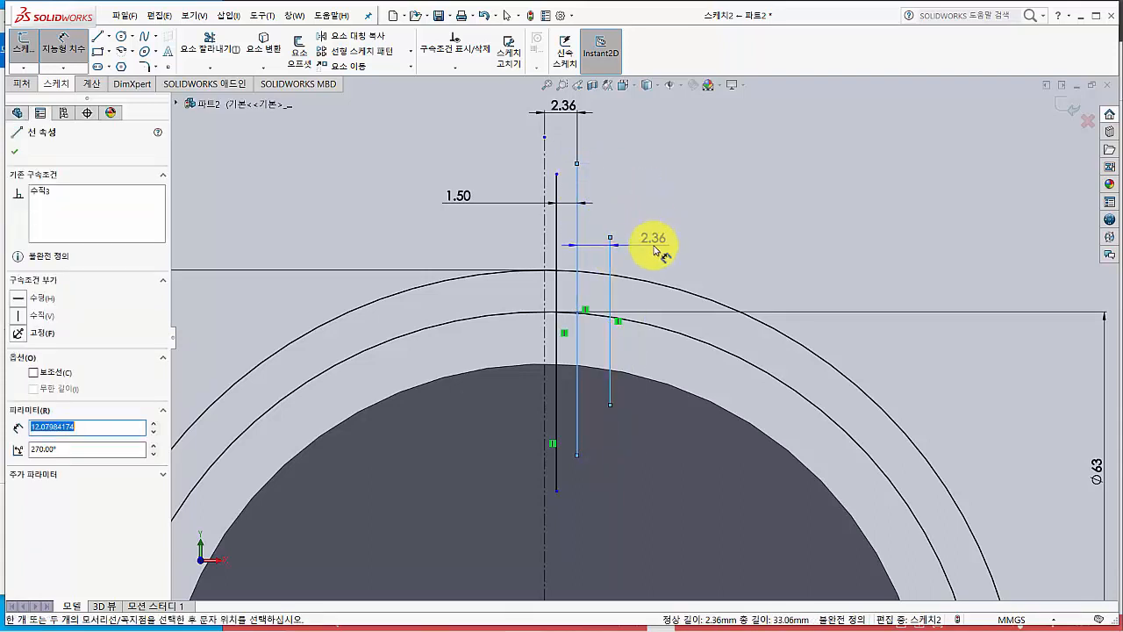
pyautogui.click(659, 188)
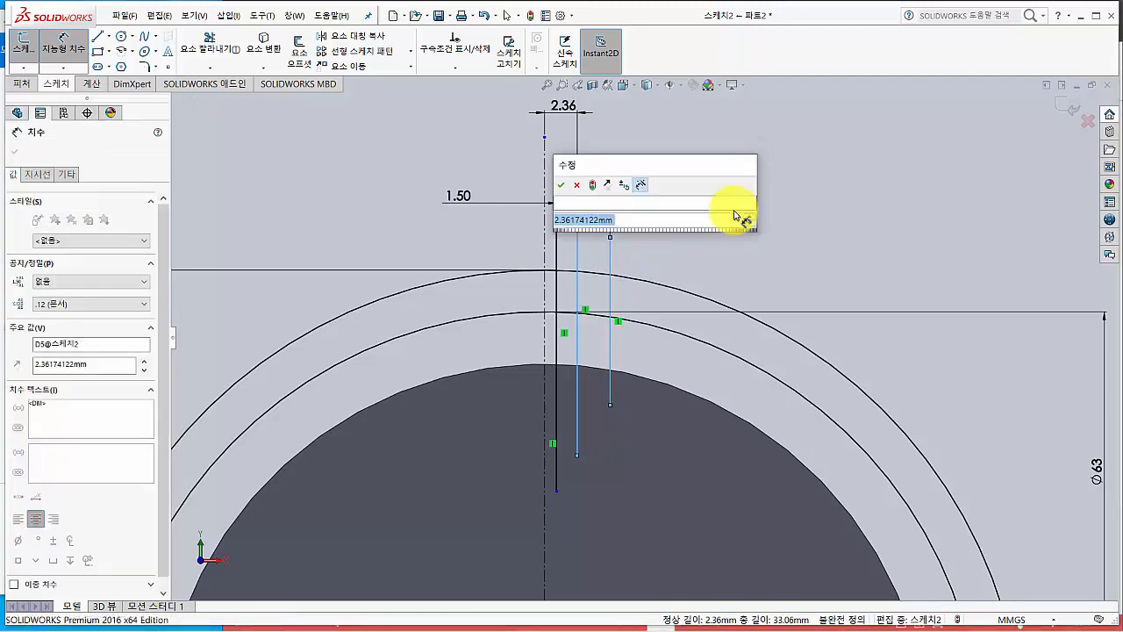
pyautogui.write('M/4')
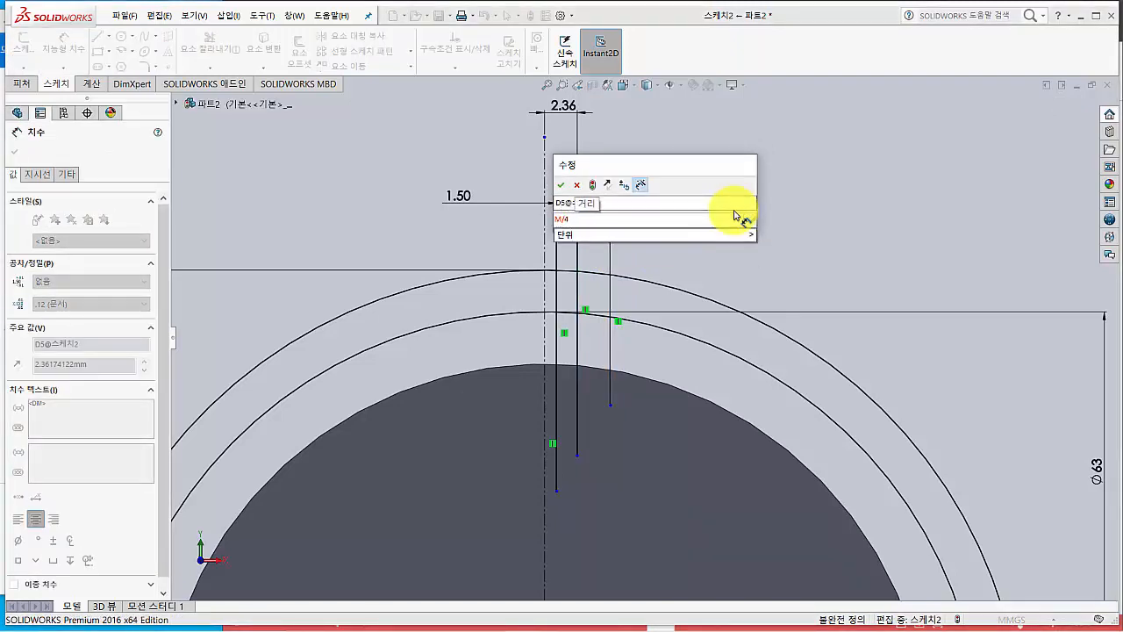
pyautogui.press('BackSpace')
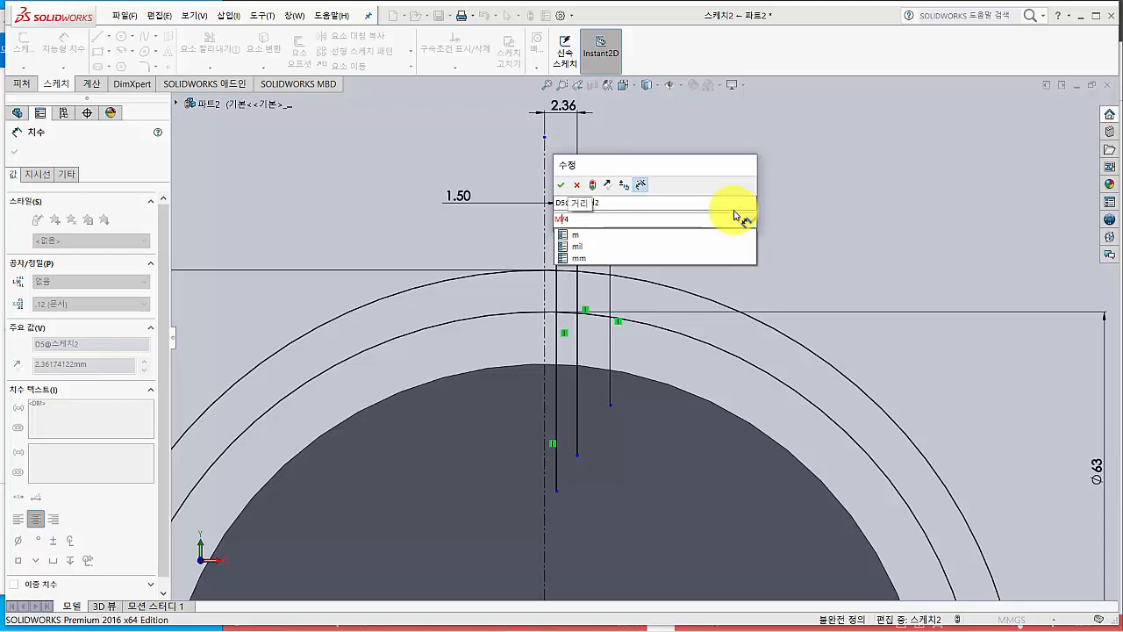
pyautogui.press('BackSpace')
pyautogui.write('3')
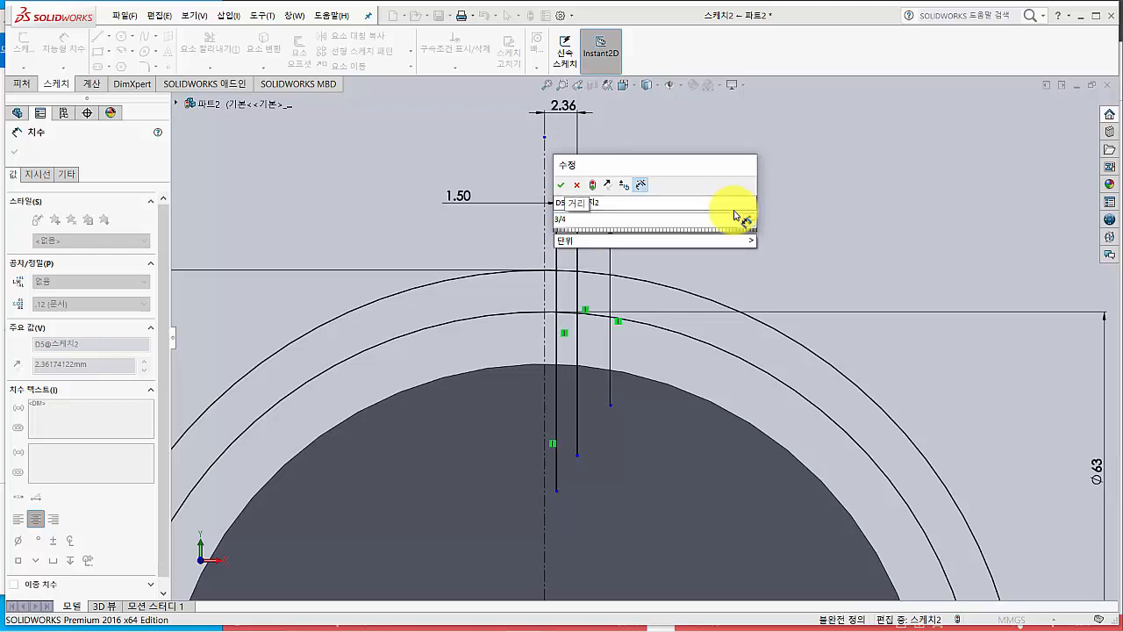
pyautogui.press('Return')
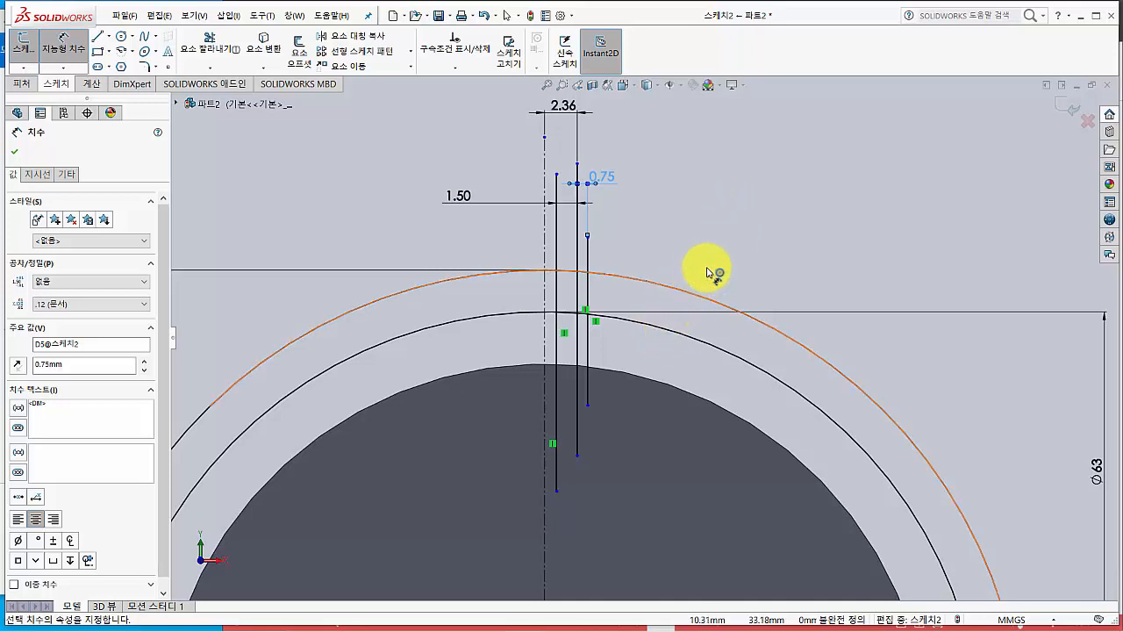
pyautogui.scroll(-1, 779, 241)
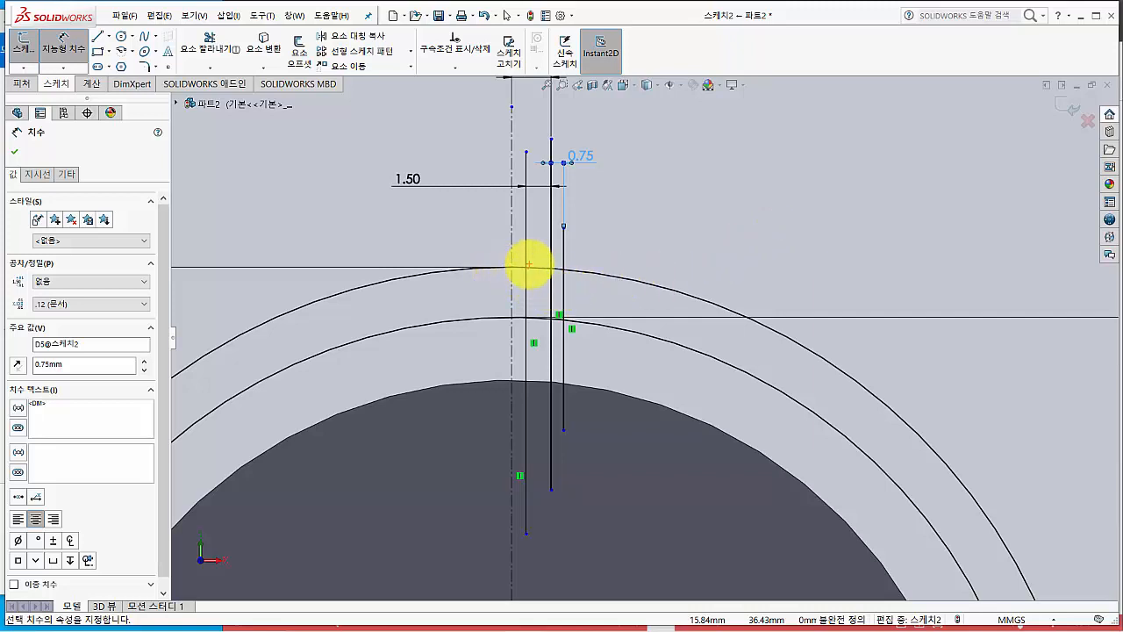
pyautogui.click(524, 265)
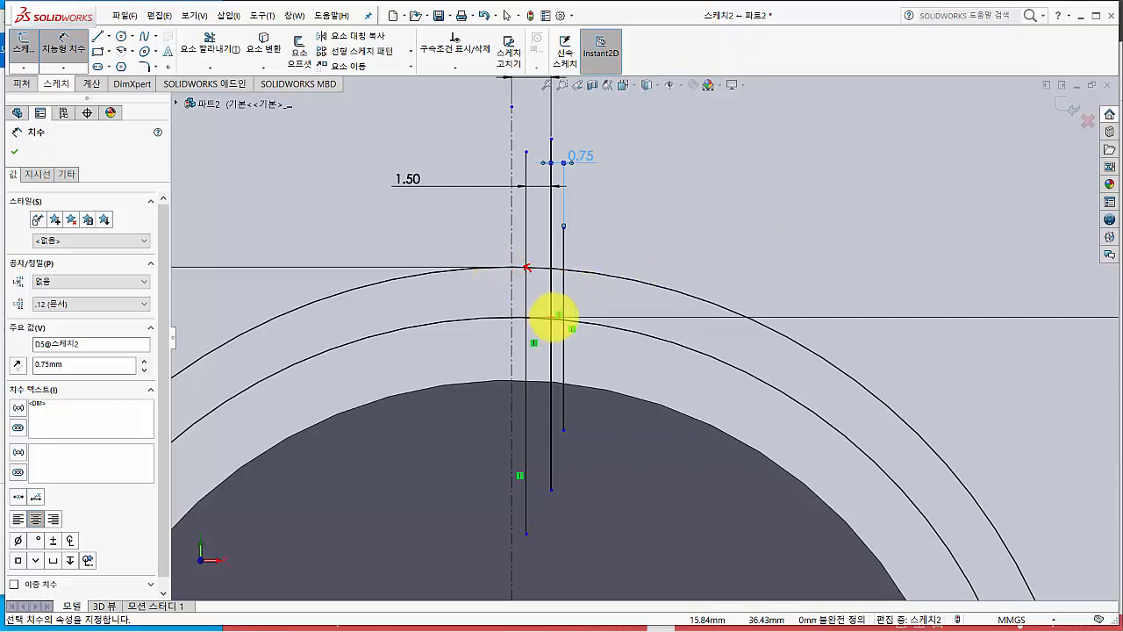
pyautogui.click(550, 318)
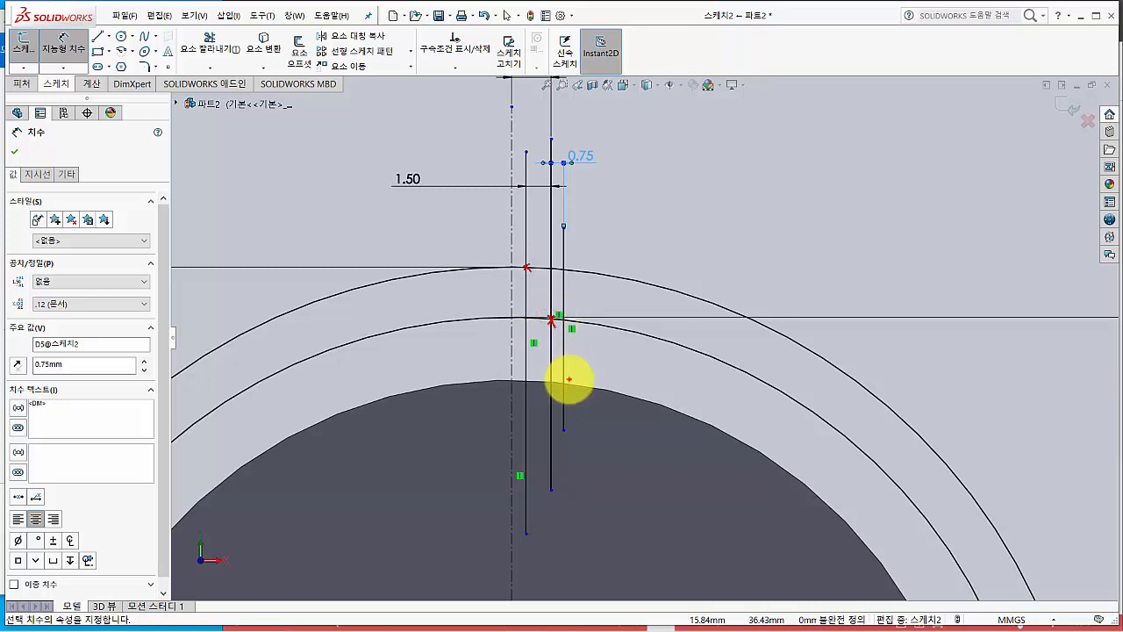
pyautogui.click(567, 379)
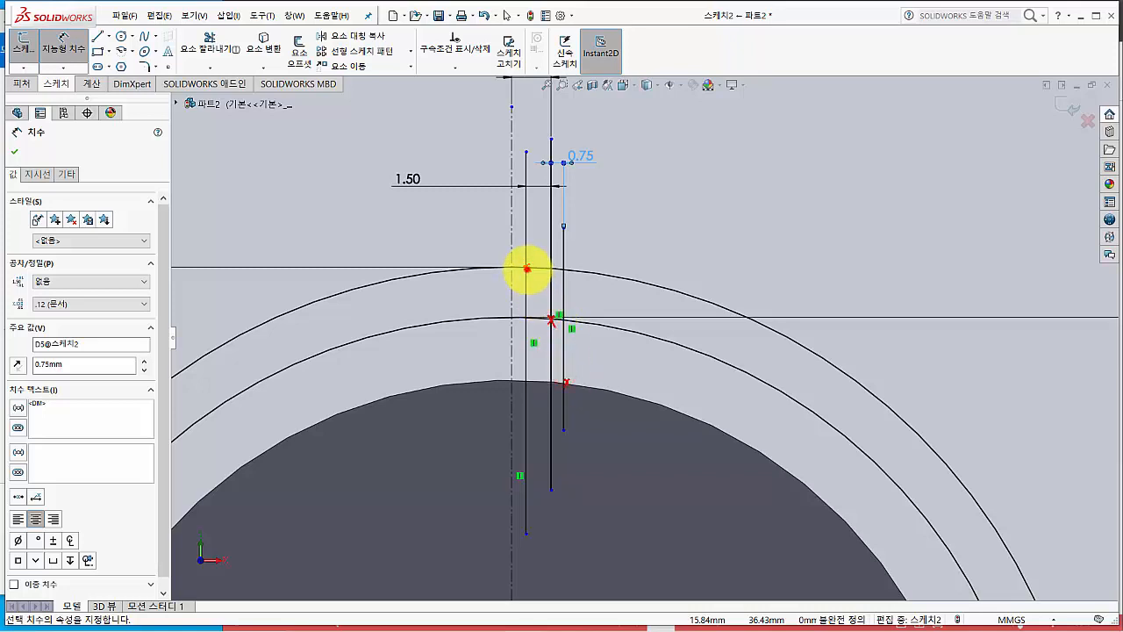
pyautogui.moveTo(528, 269)
pyautogui.mouseDown()
pyautogui.moveTo(567, 388)
pyautogui.moveTo(528, 279)
pyautogui.mouseUp()
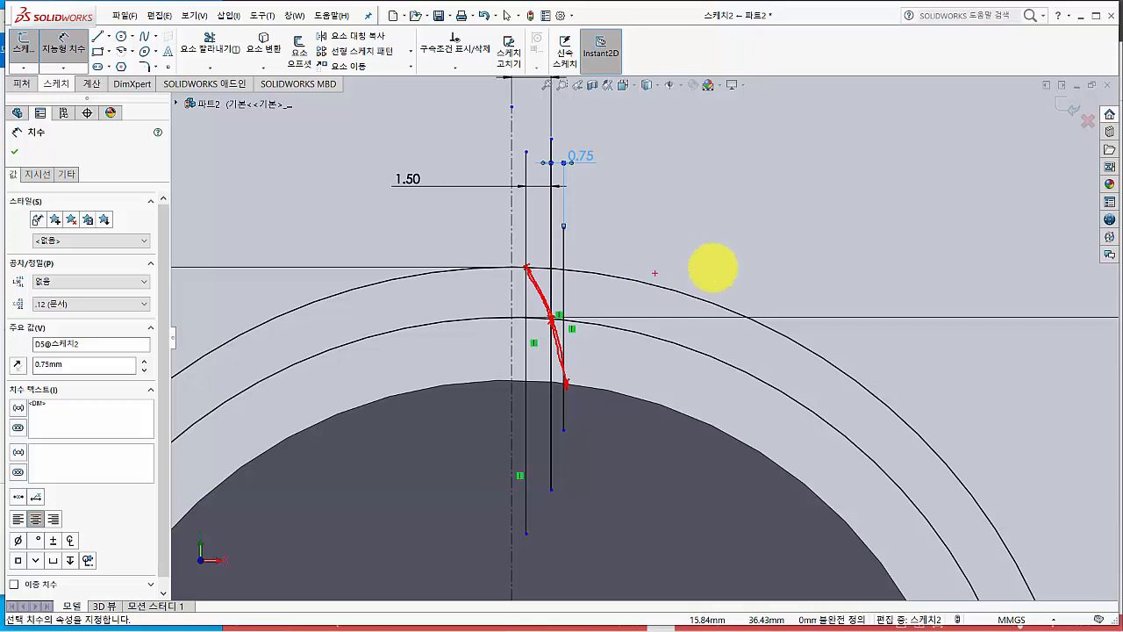
pyautogui.press('Escape')
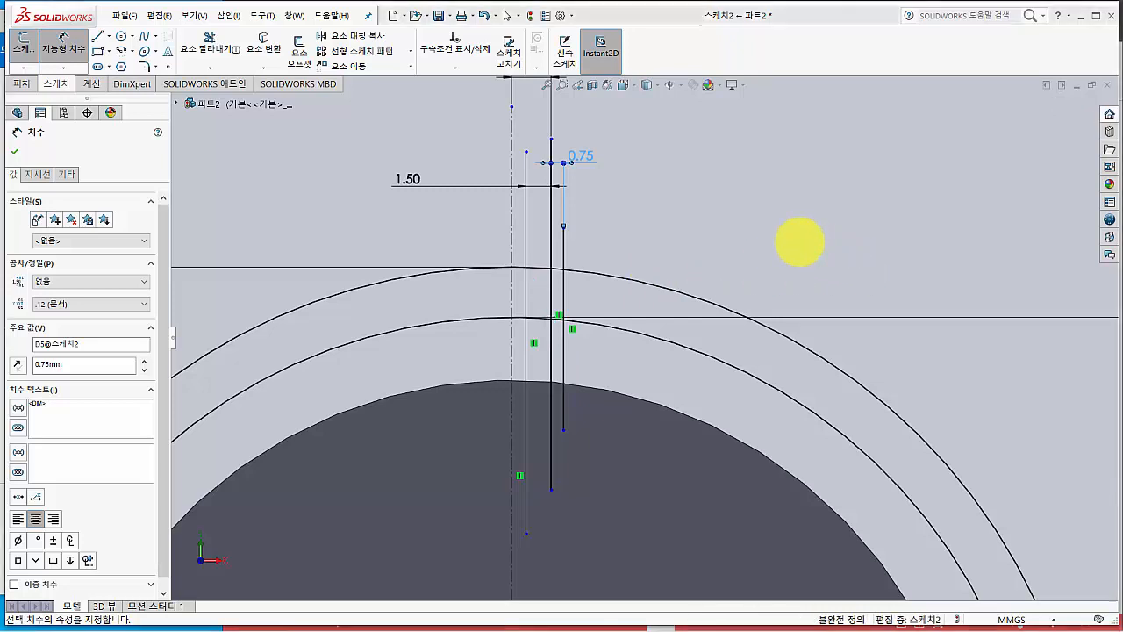
pyautogui.click(776, 237)
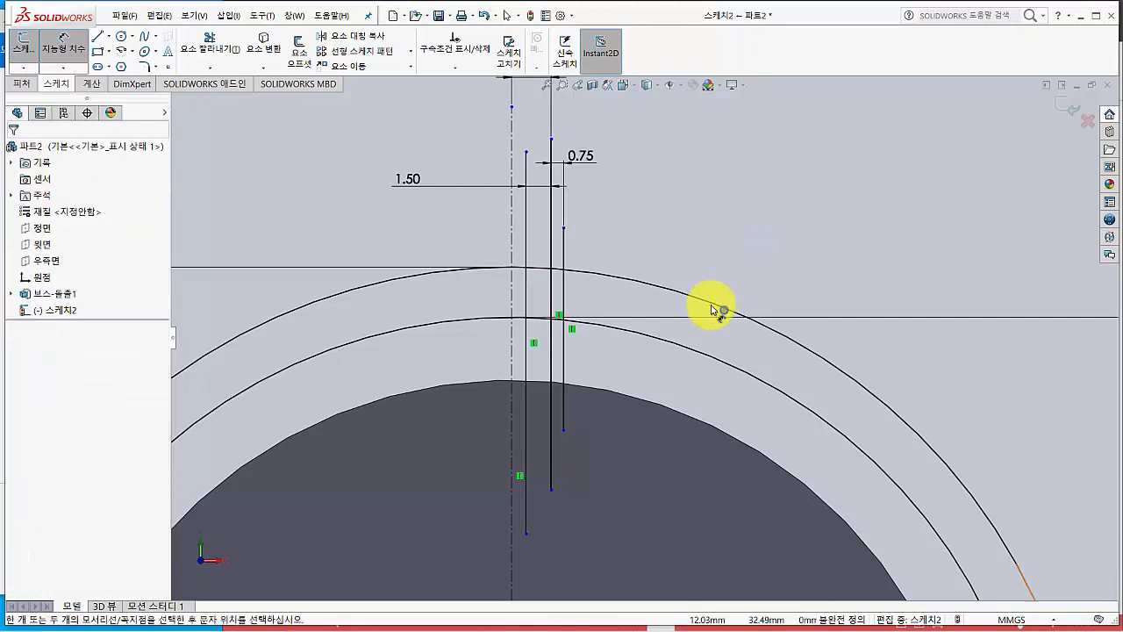
# - Draw a circle of about 21.9 mm radius centred on the origin, inside the root disc
pyautogui.scroll(5, 782, 296)
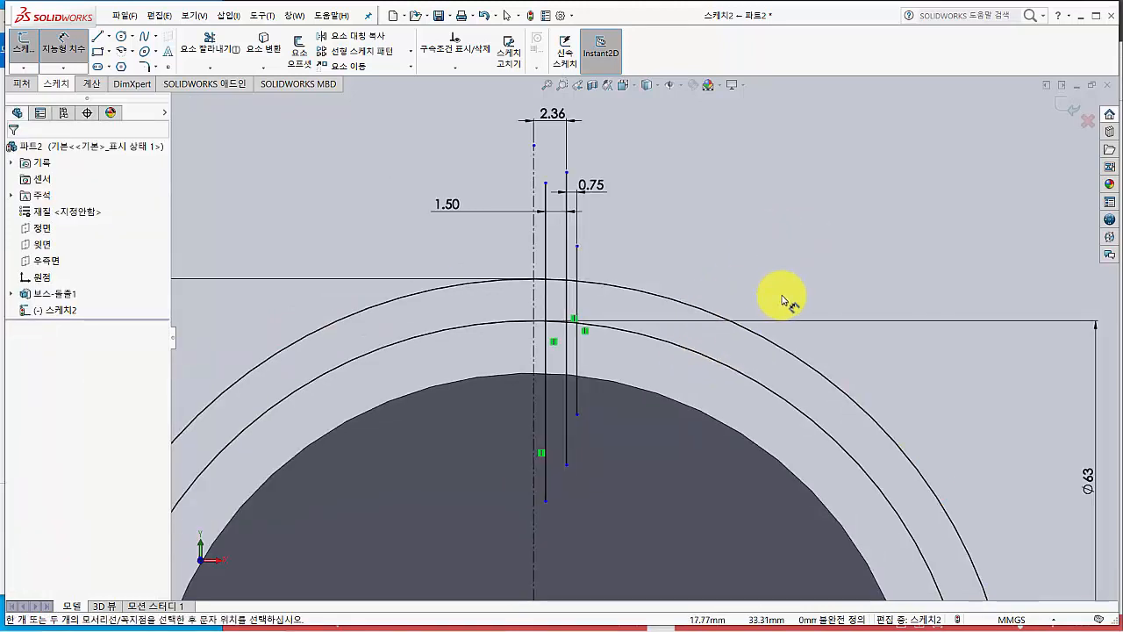
pyautogui.keyDown('ctrl'); pyautogui.moveTo(784, 363); pyautogui.dragTo(799, 260, button='middle'); pyautogui.keyUp('ctrl')
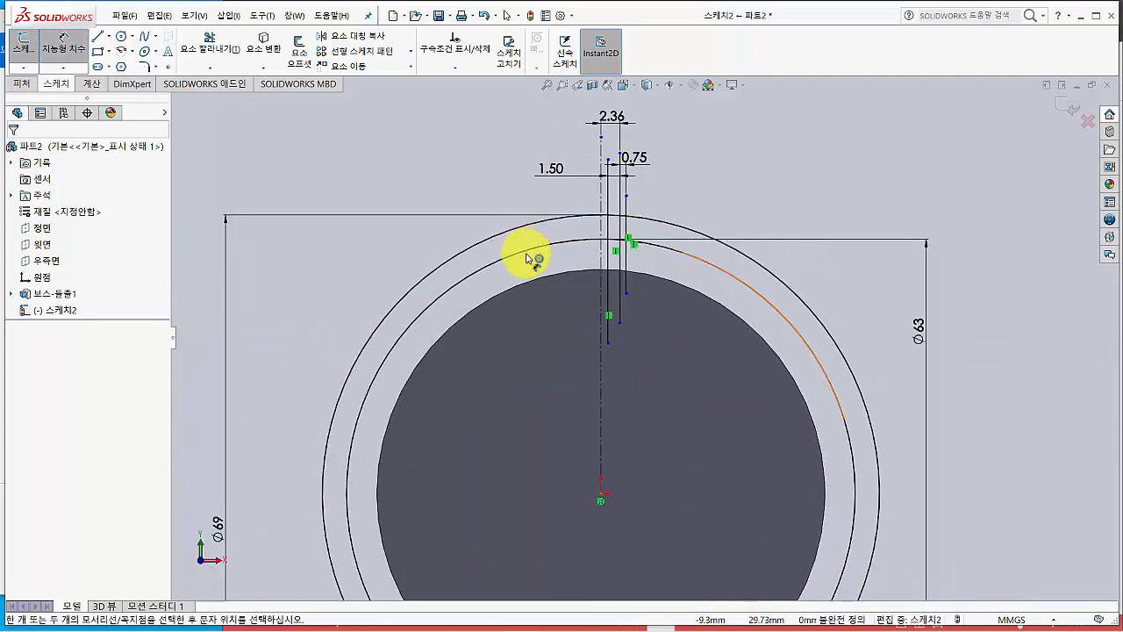
pyautogui.click(121, 39)
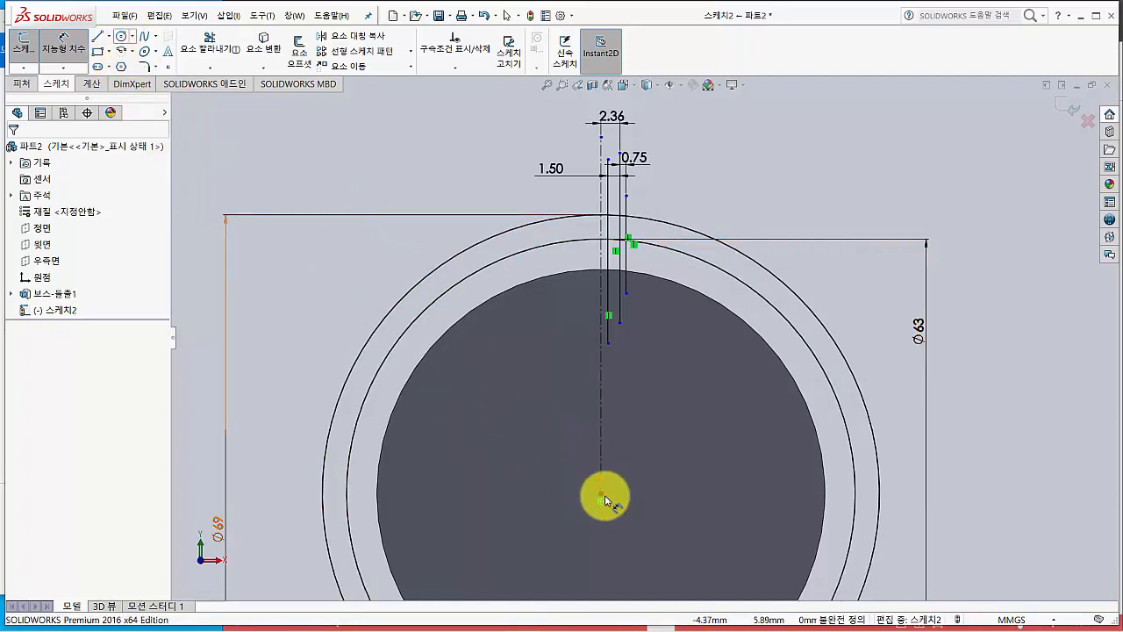
pyautogui.click(121, 40)
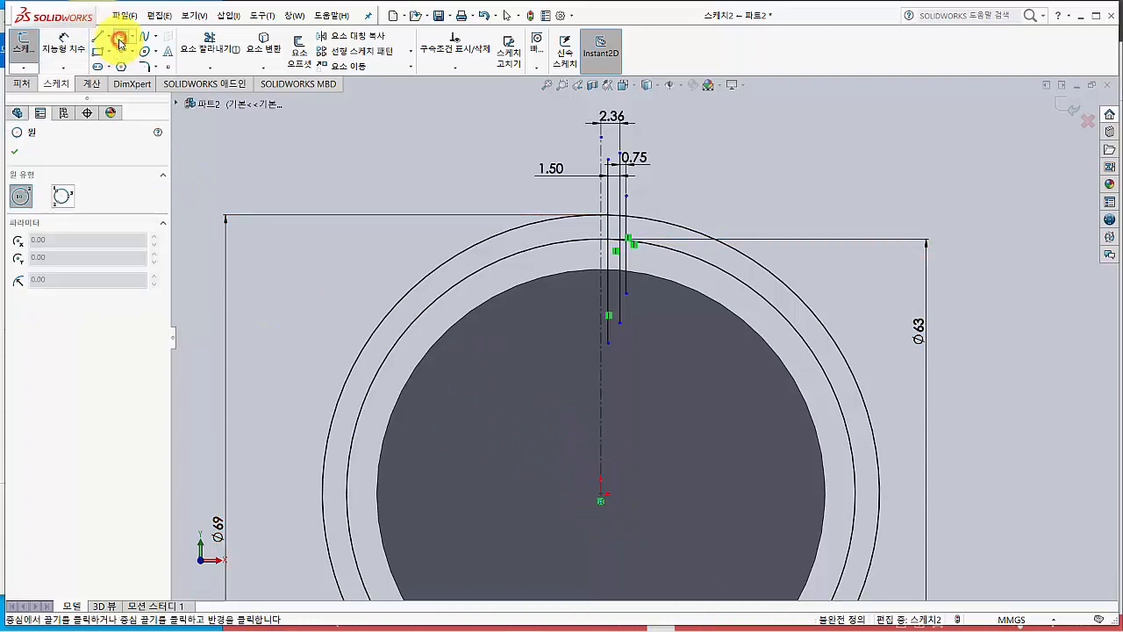
pyautogui.click(601, 499)
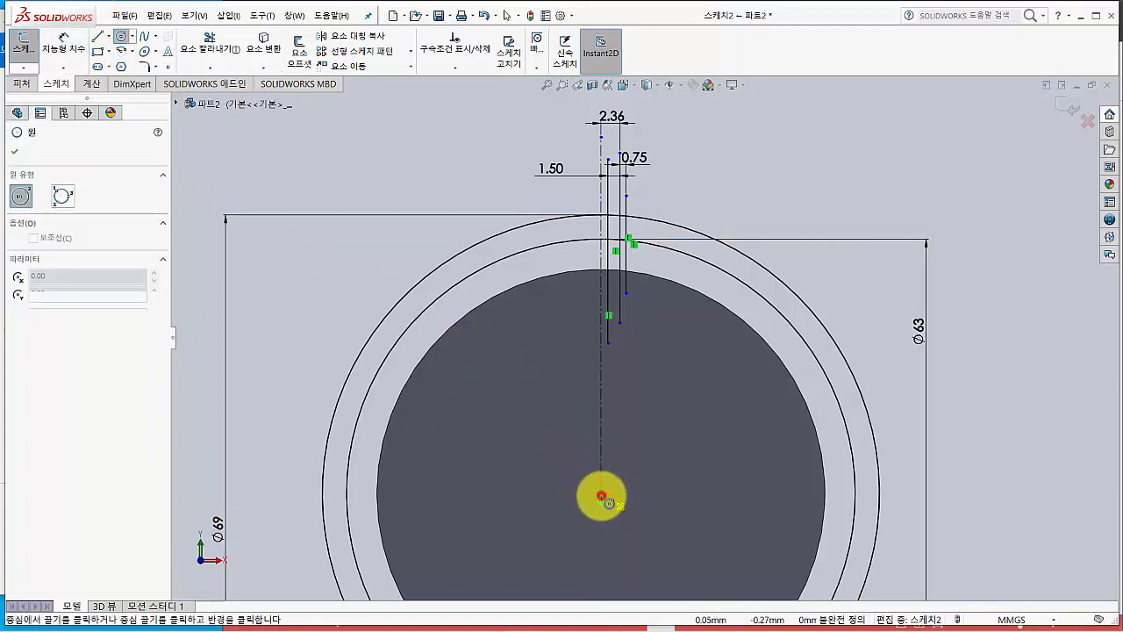
pyautogui.click(475, 368)
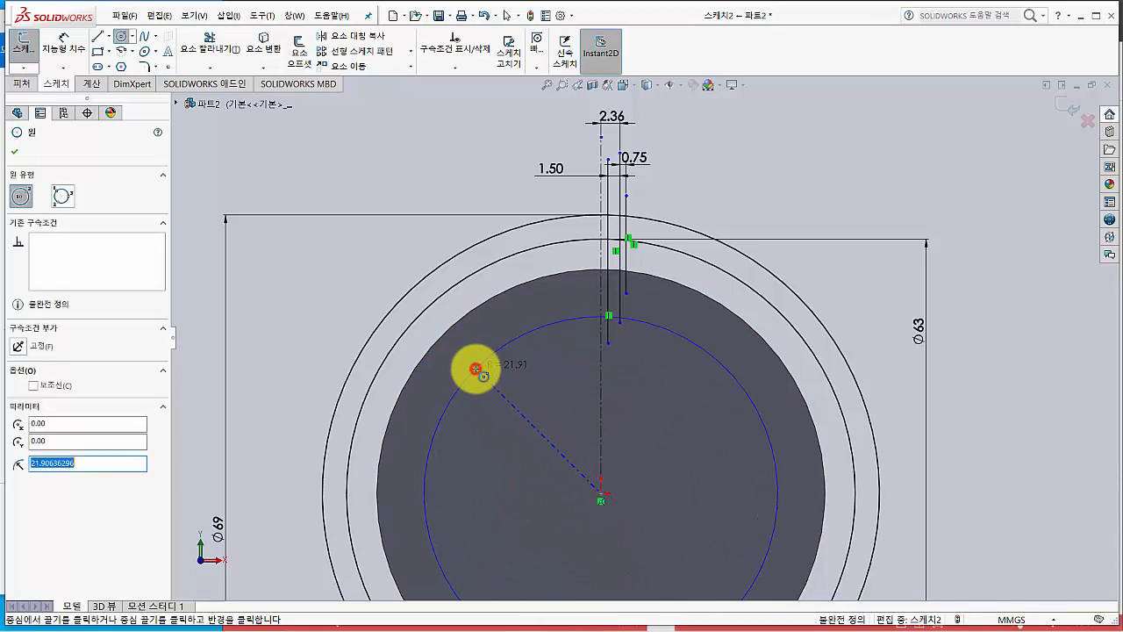
# - Dimension the innermost circle with a diameter of 55.5 mm so it lies on the root disc's edge
pyautogui.click(67, 48)
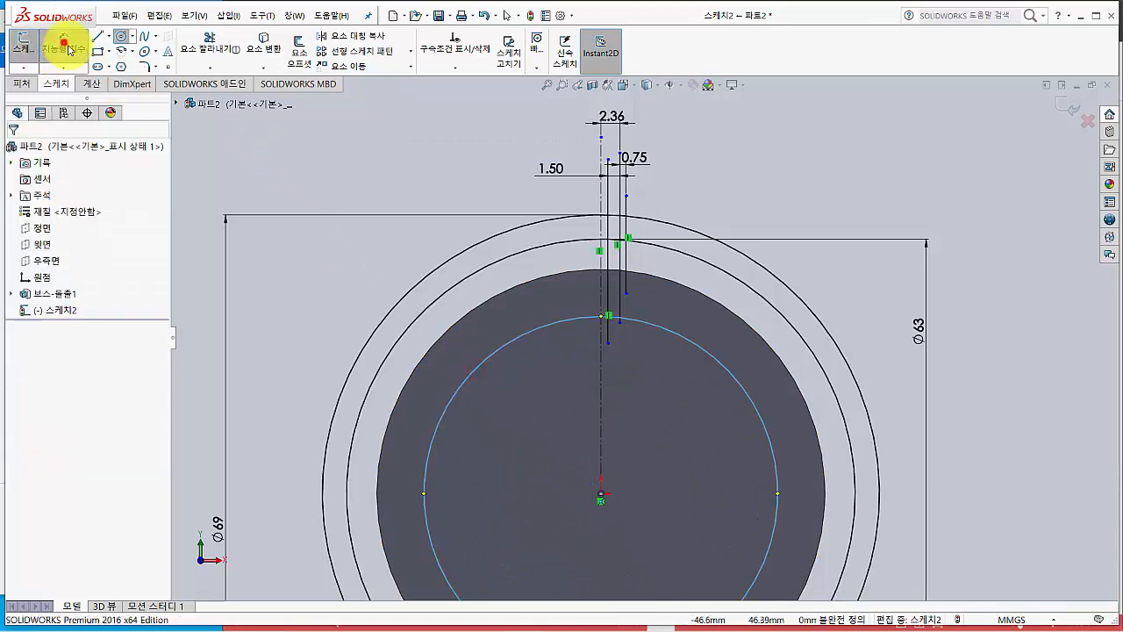
pyautogui.click(478, 376)
pyautogui.click(340, 281)
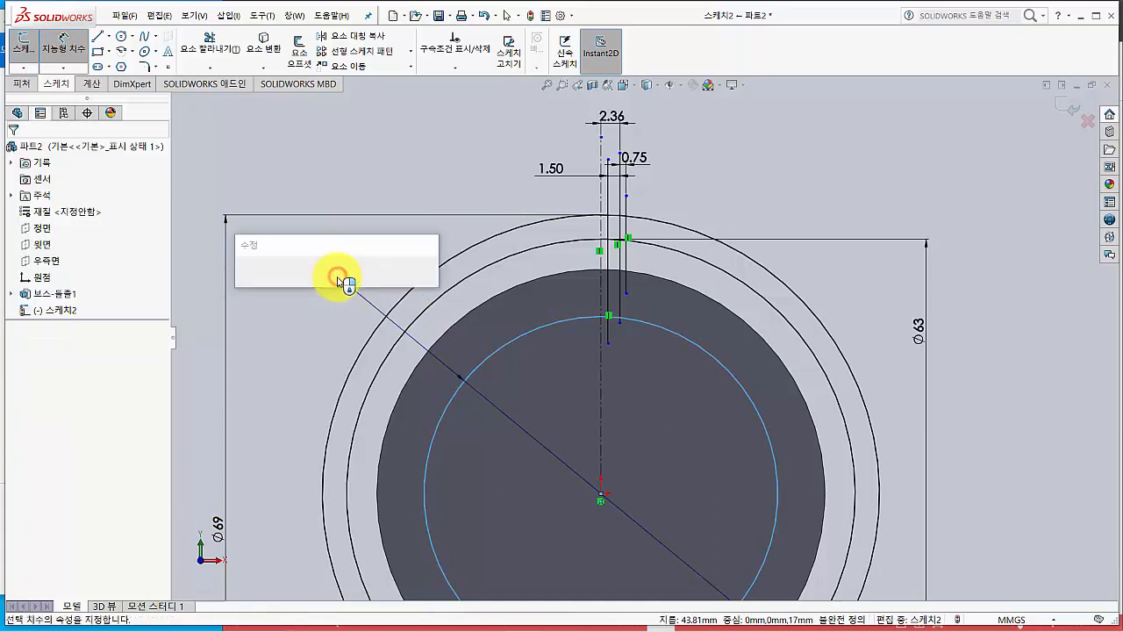
pyautogui.write('55.5')
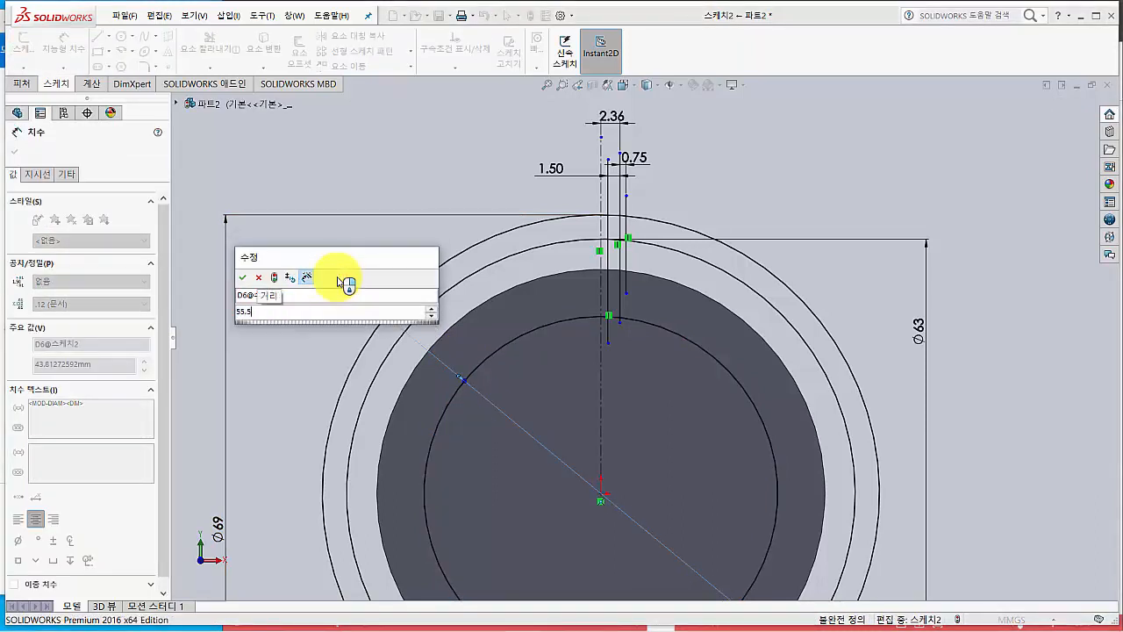
pyautogui.press('Return')
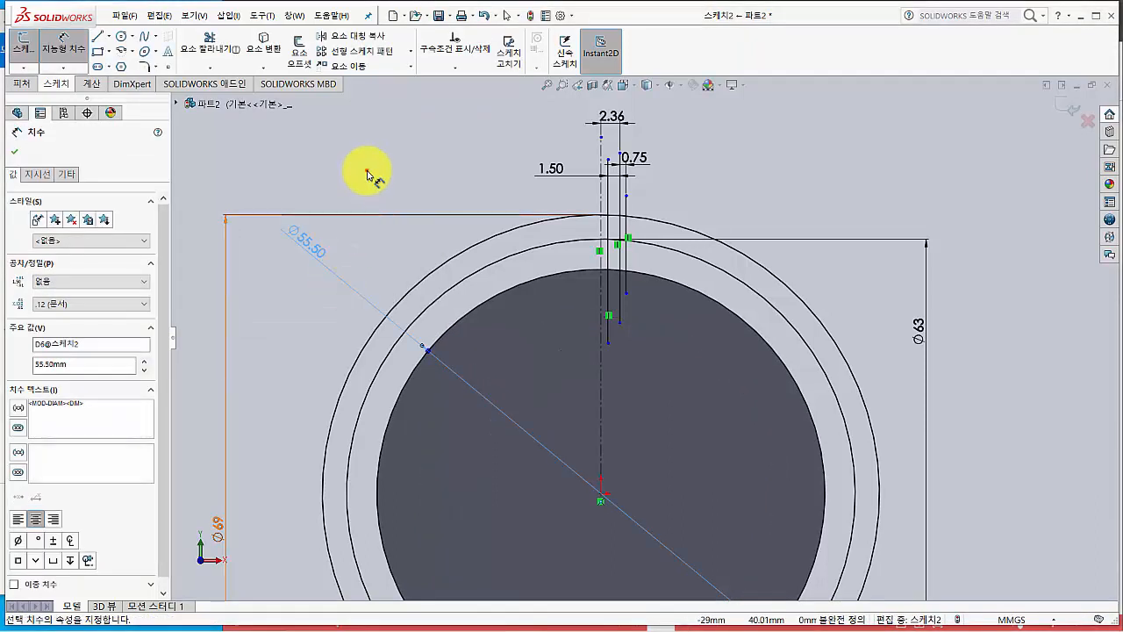
pyautogui.click(367, 173)
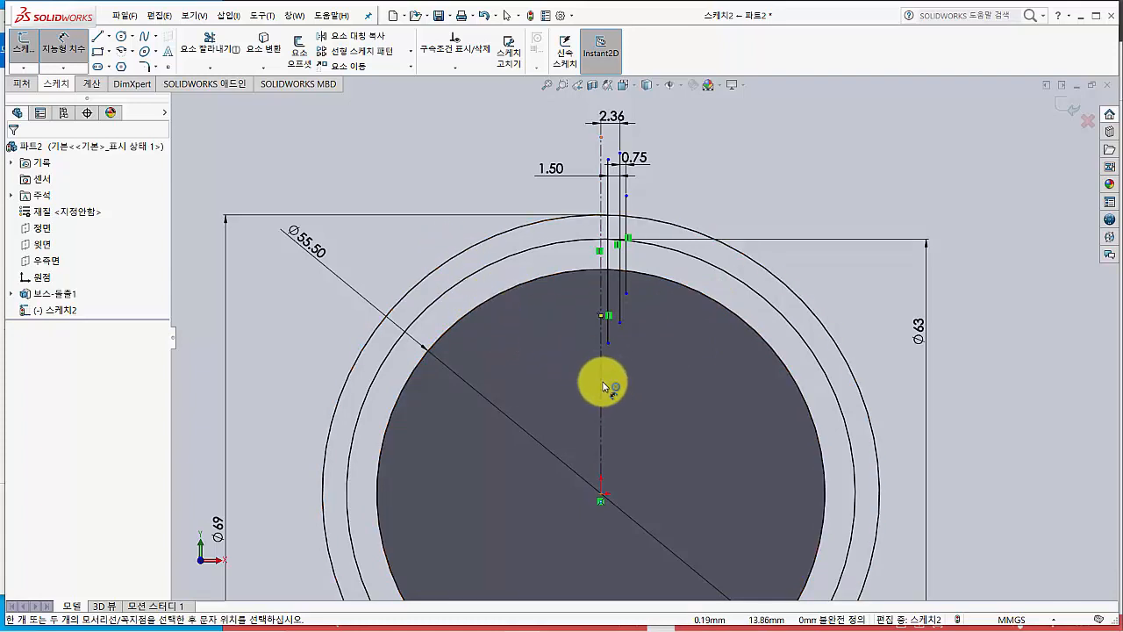
pyautogui.scroll(-2, 631, 237)
pyautogui.scroll(-3, 645, 235)
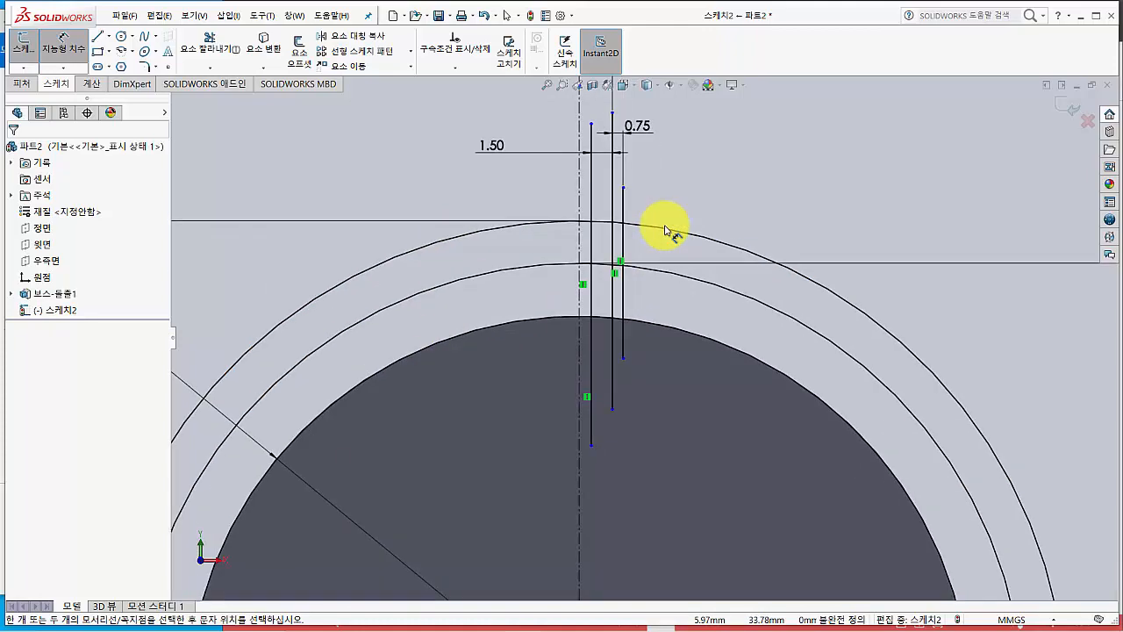
pyautogui.scroll(-1, 668, 257)
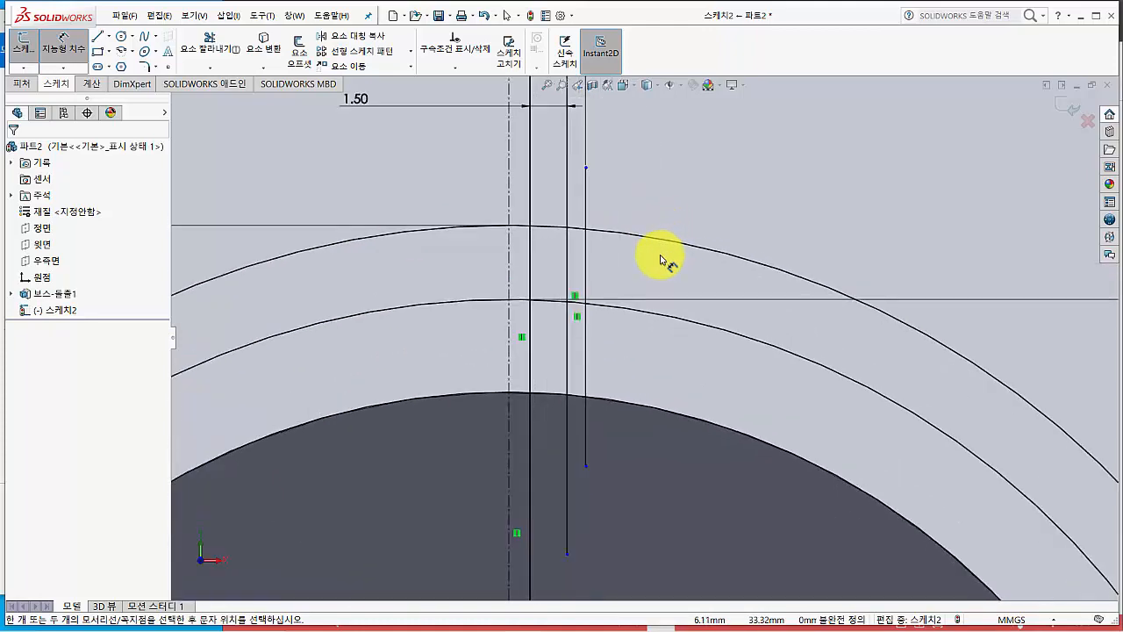
pyautogui.click(650, 255)
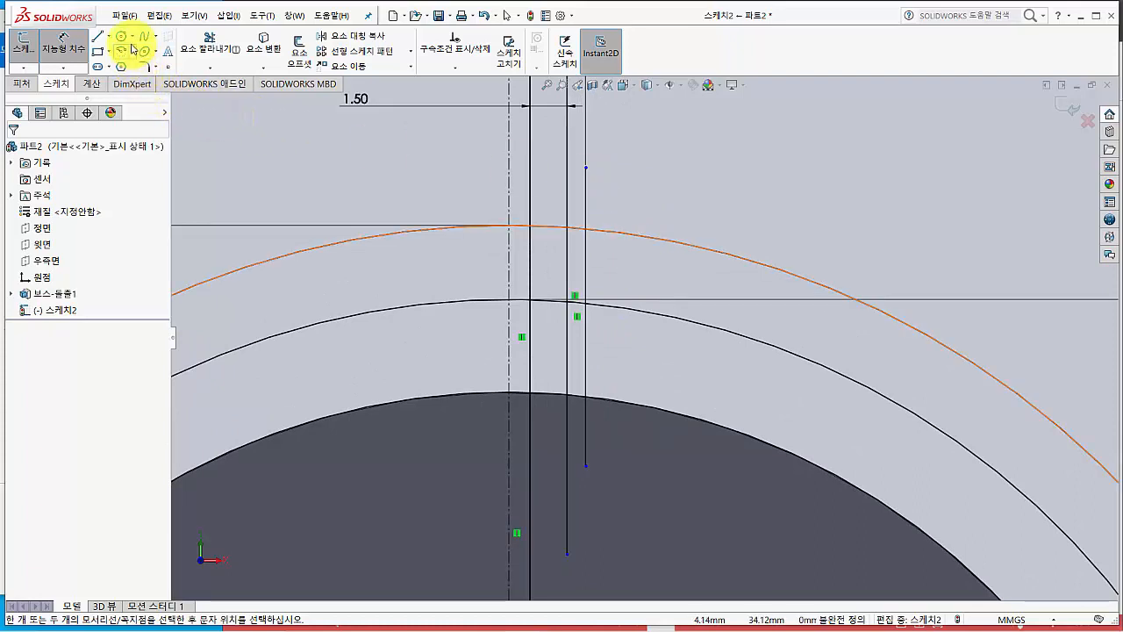
pyautogui.click(133, 37)
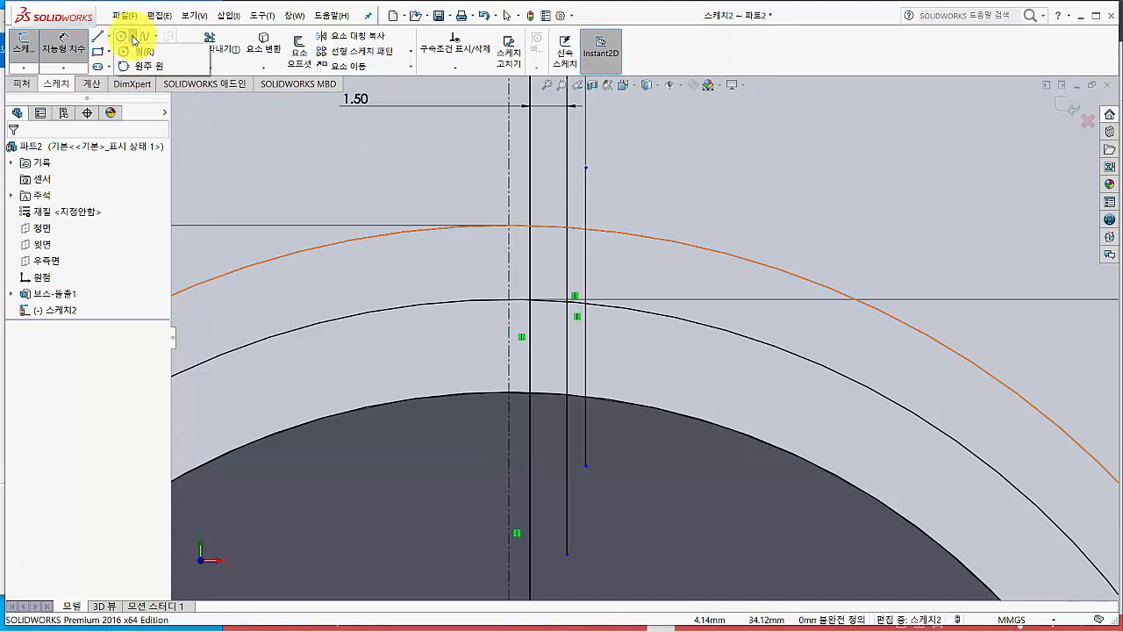
pyautogui.click(236, 137)
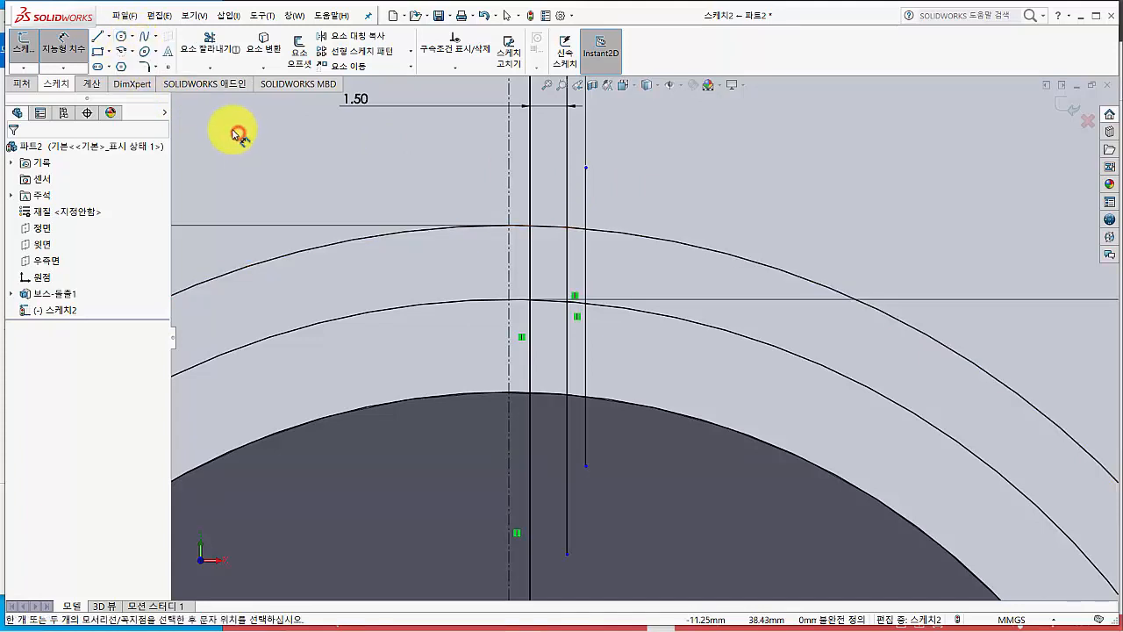
pyautogui.click(131, 53)
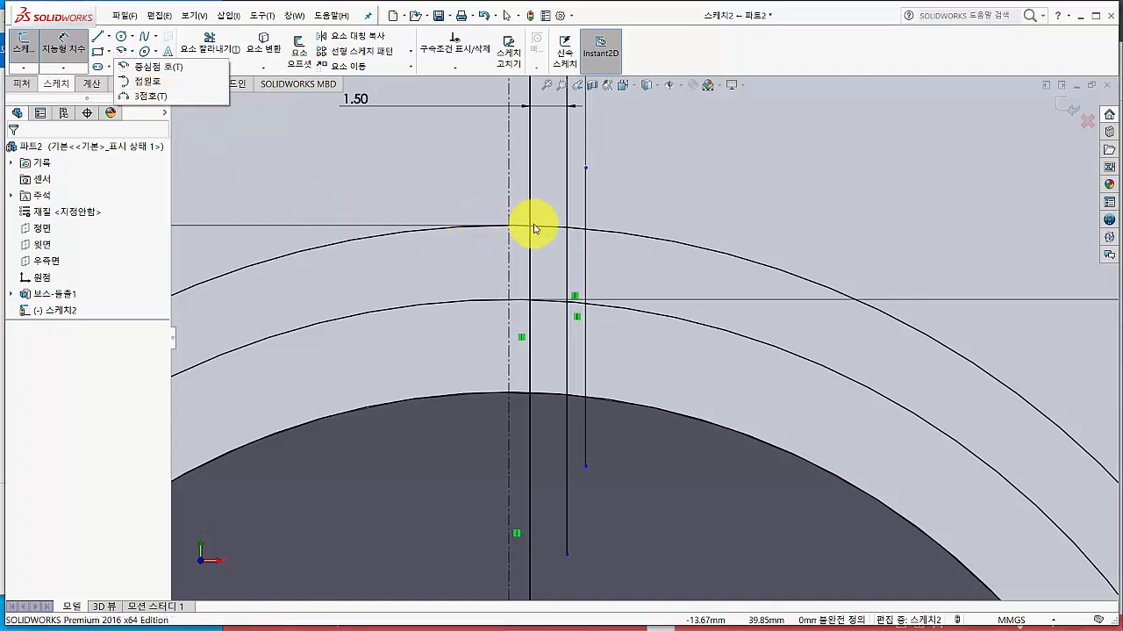
pyautogui.click(432, 189)
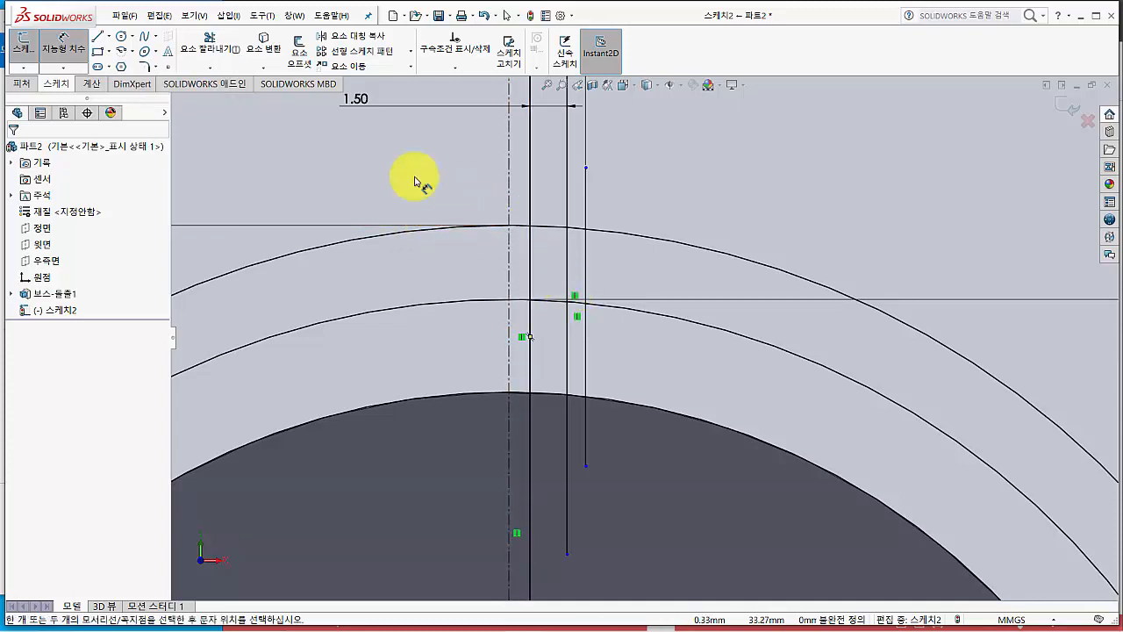
# - Trim the line nearest the centerline above the outside circle, the middle line between outside and pitch circles, and the outermost line below the root circle
pyautogui.click(209, 44)
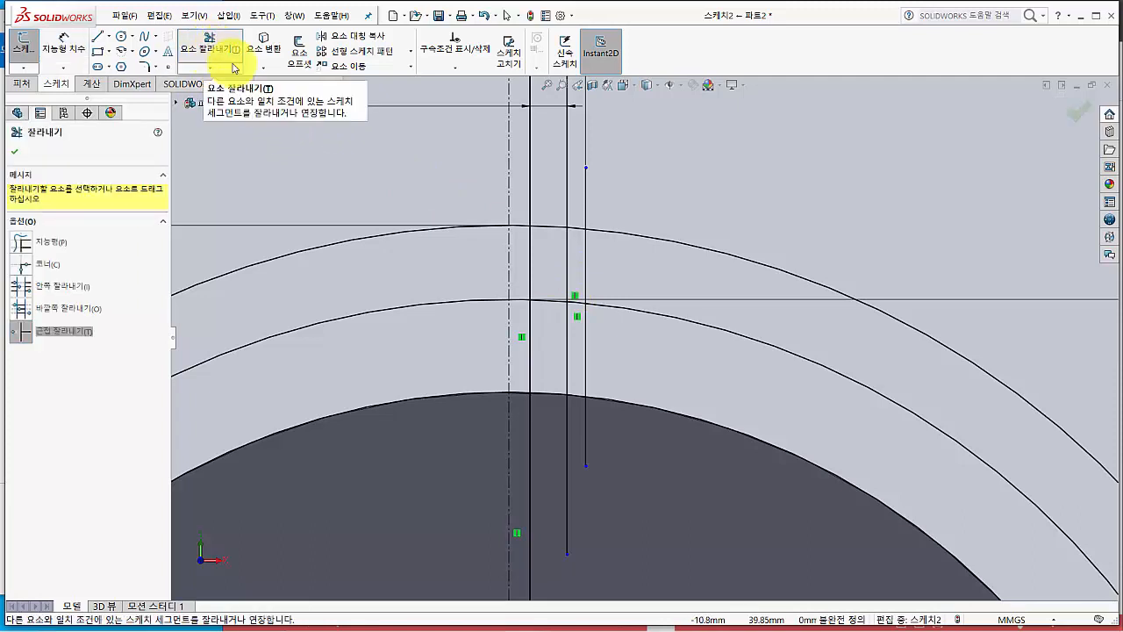
pyautogui.click(529, 188)
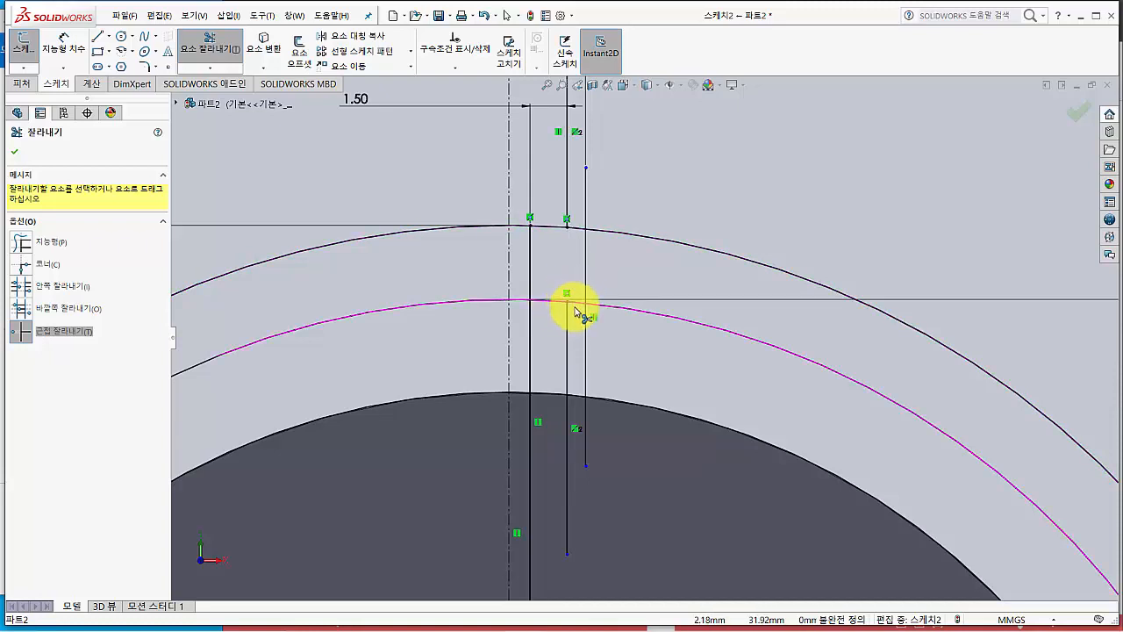
pyautogui.click(586, 419)
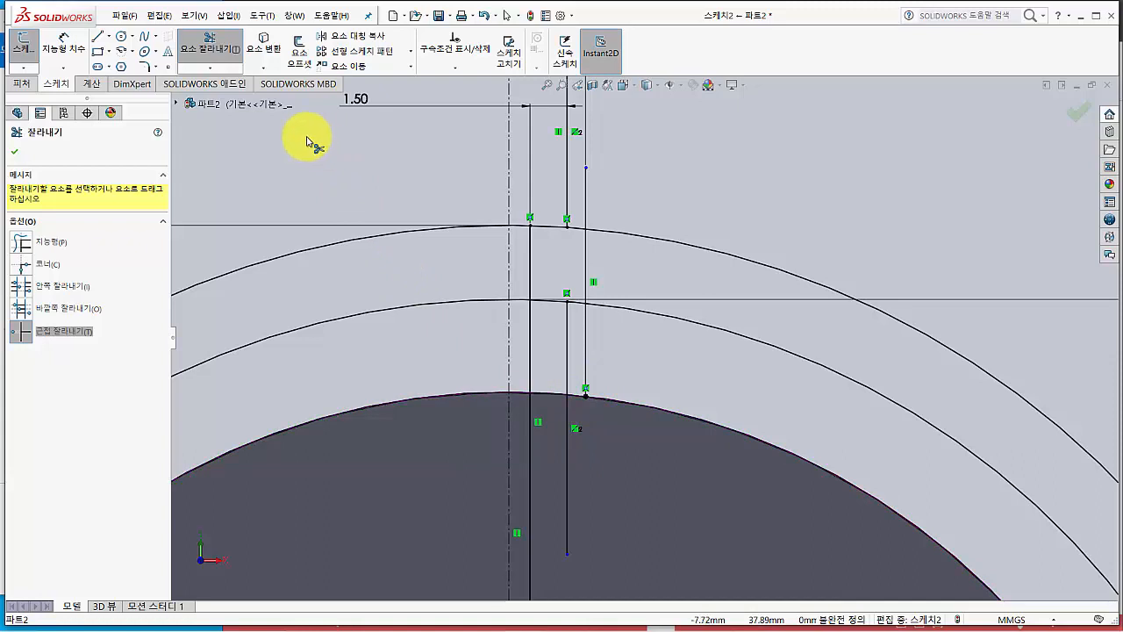
# - Draw a 3-point arc from the nearest line's outside-circle end to the outermost line's root-circle end, passing through the middle line's pitch-circle end
pyautogui.click(133, 53)
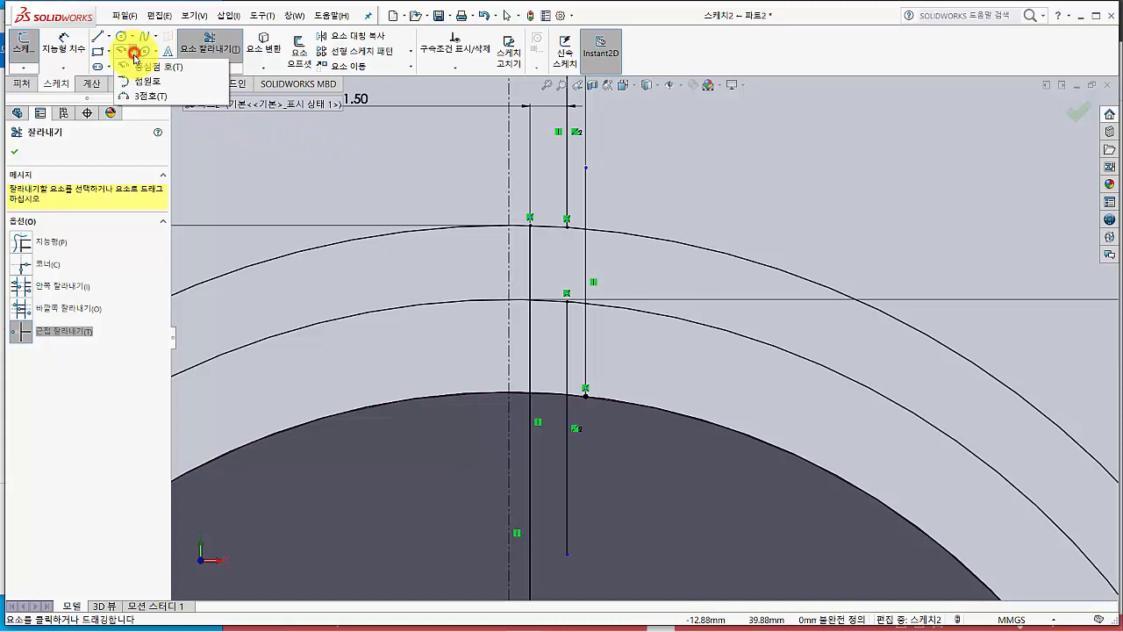
pyautogui.click(149, 97)
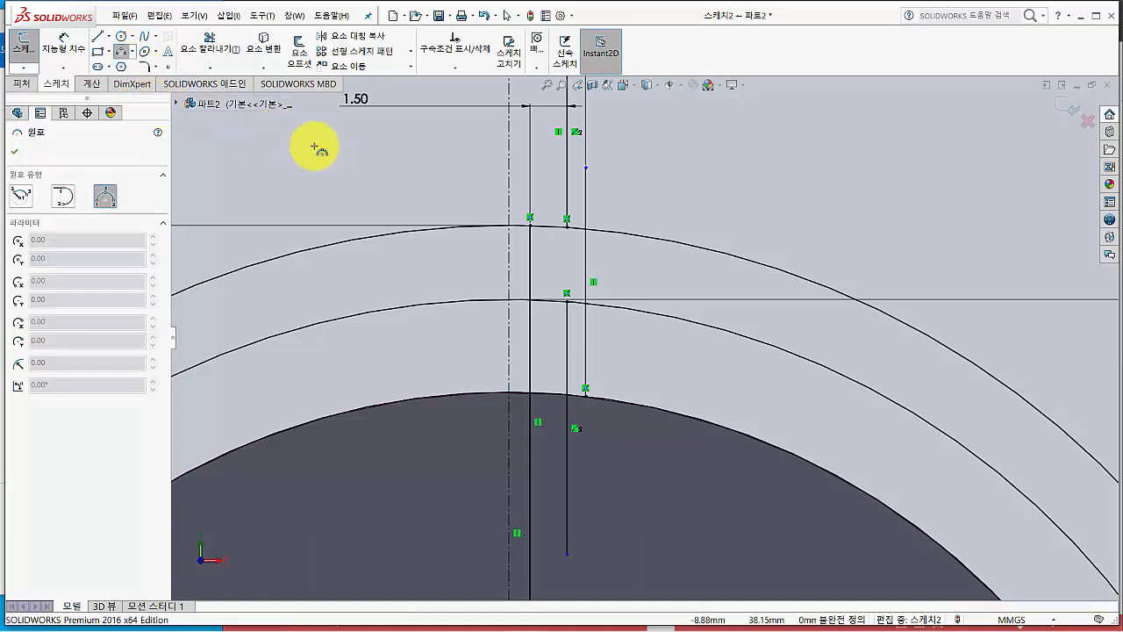
pyautogui.click(111, 200)
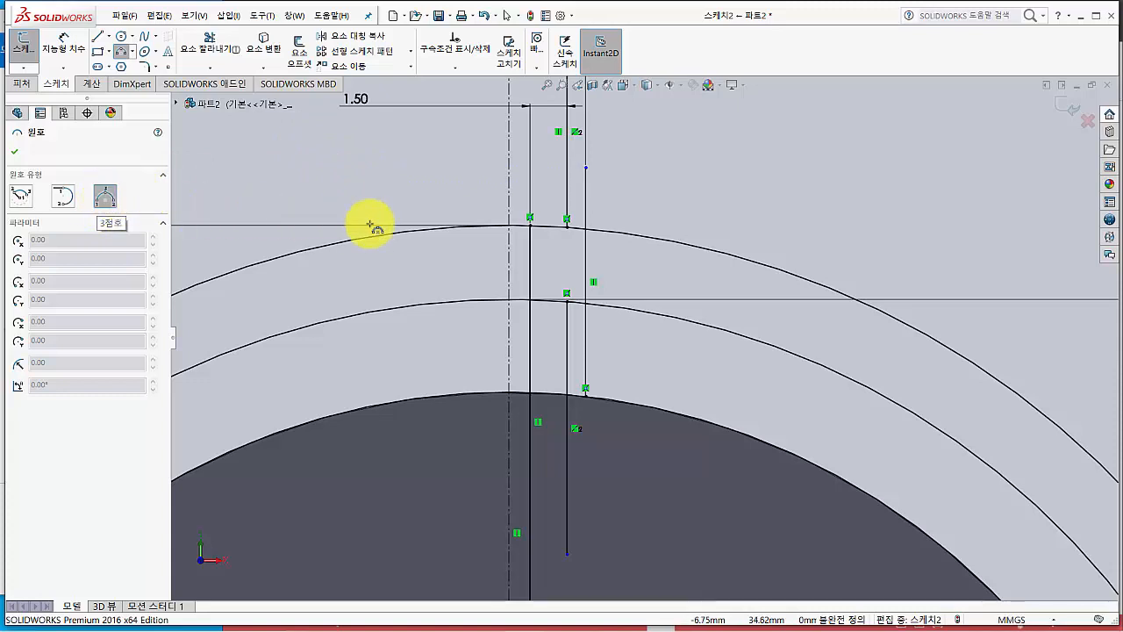
pyautogui.click(528, 225)
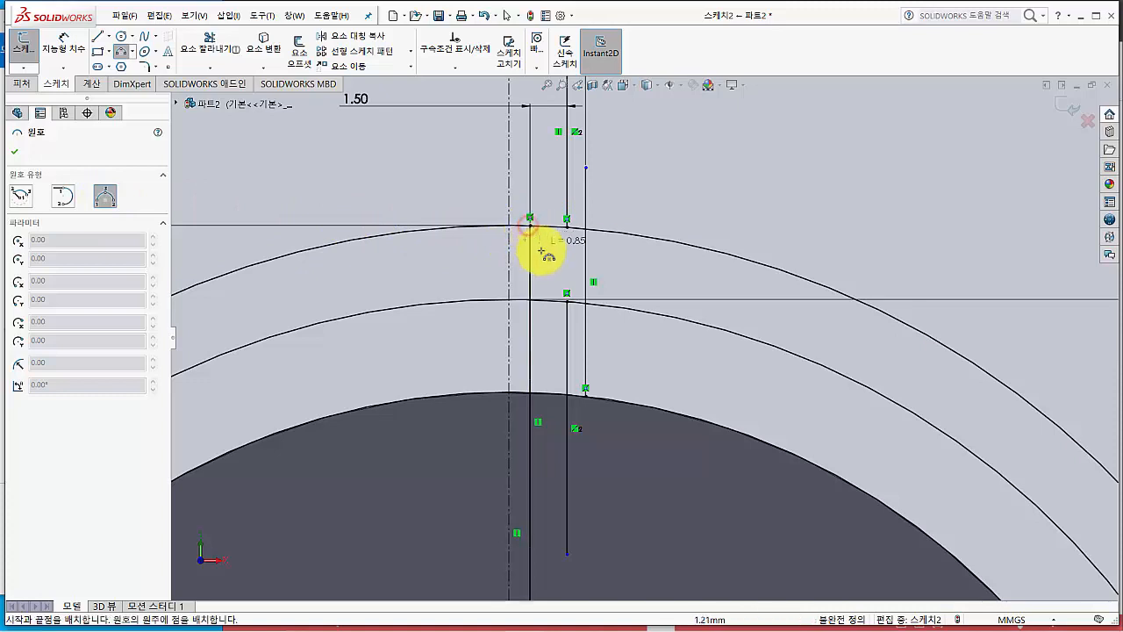
pyautogui.click(585, 394)
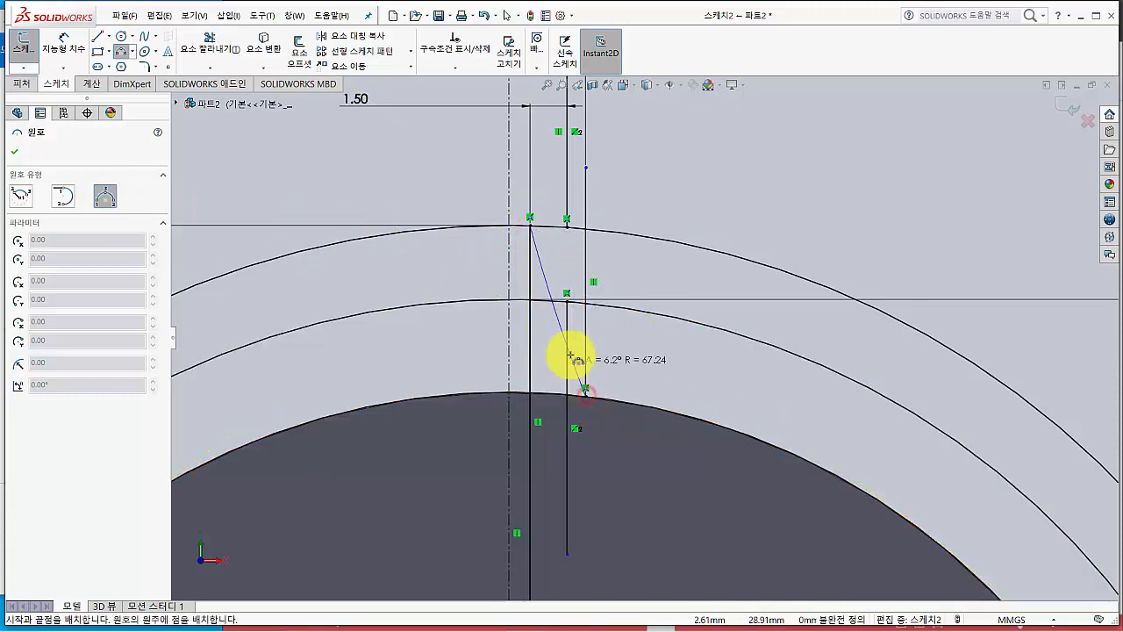
pyautogui.scroll(4, 568, 300)
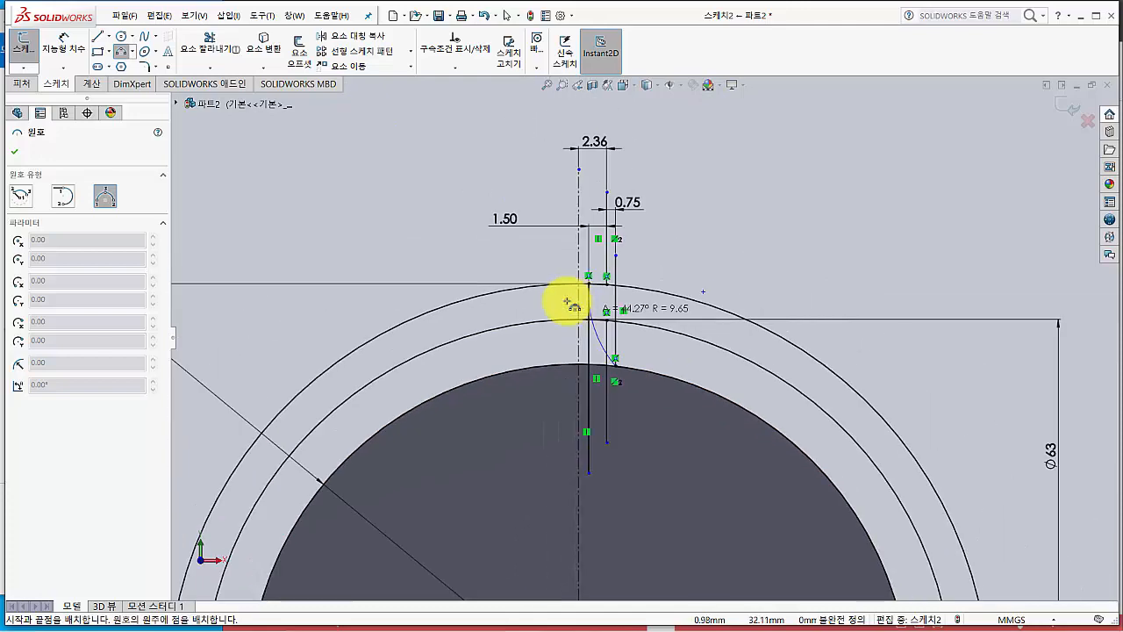
pyautogui.scroll(-8, 609, 318)
pyautogui.scroll(-5, 604, 328)
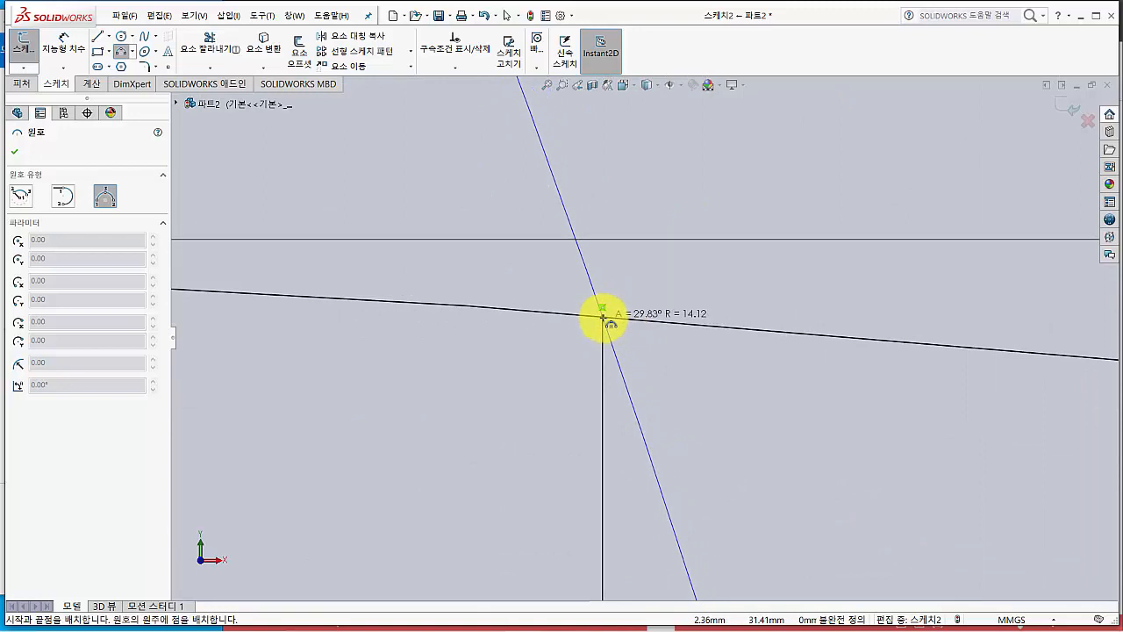
pyautogui.click(603, 317)
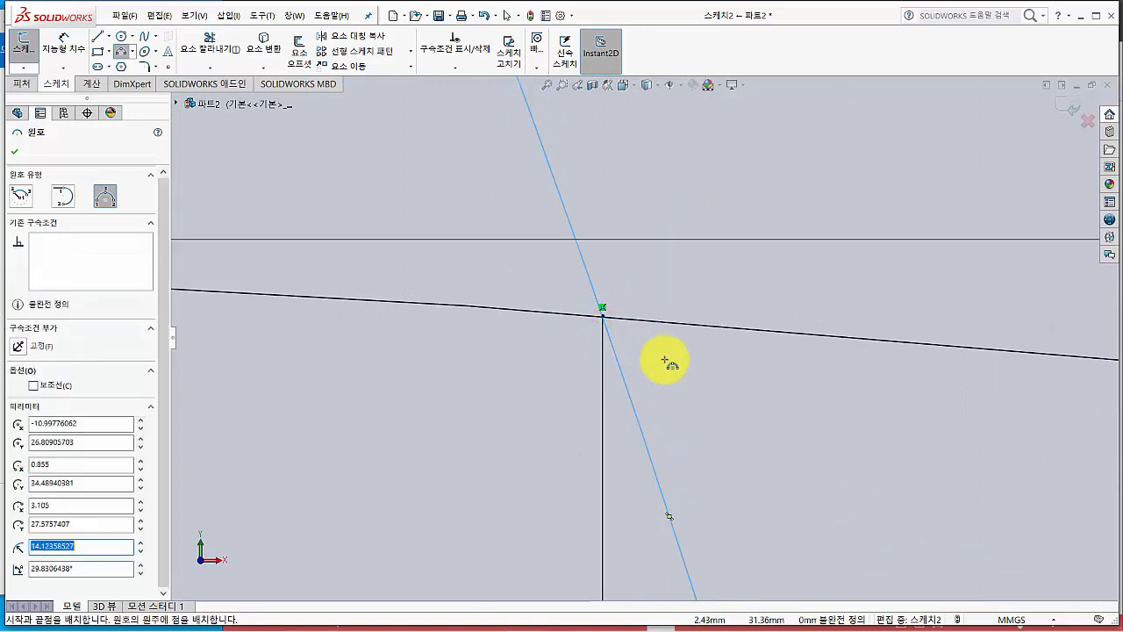
pyautogui.scroll(-2, 669, 363)
pyautogui.scroll(3, 669, 365)
pyautogui.scroll(5, 666, 362)
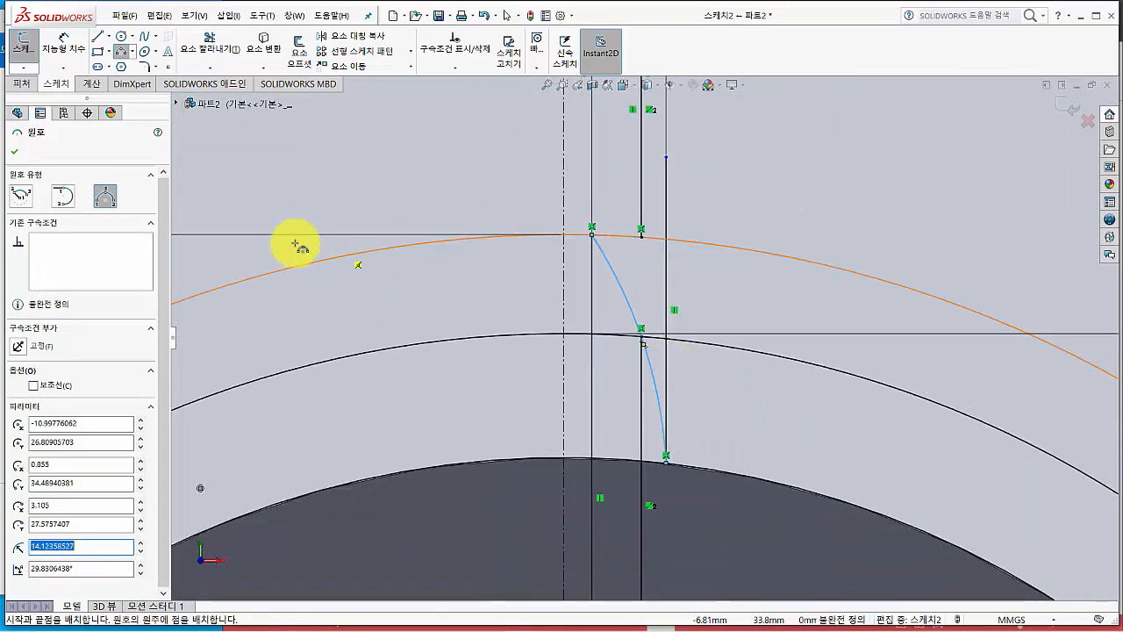
pyautogui.click(17, 154)
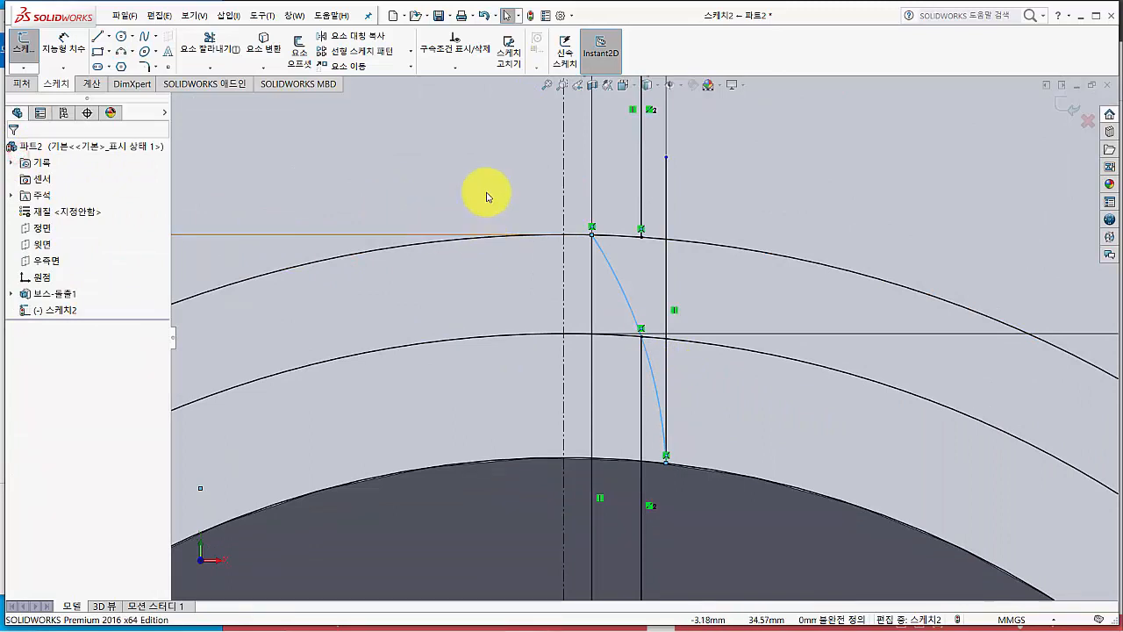
pyautogui.click(434, 191)
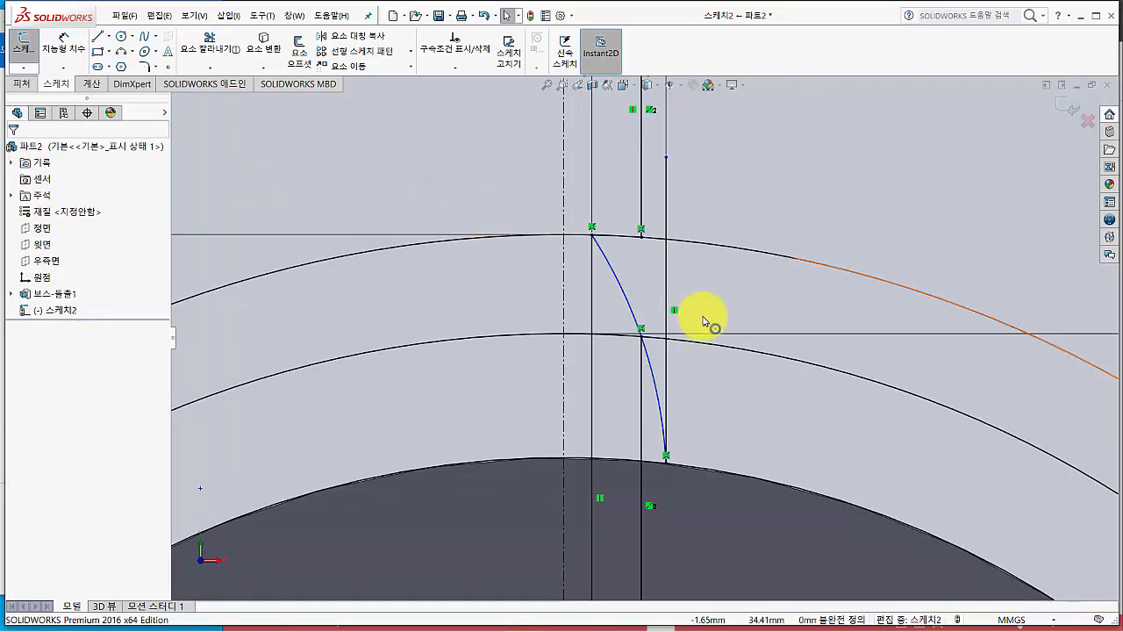
# - Mirror the tooth flank arc about the vertical centerline, keeping the original
pyautogui.press('z')
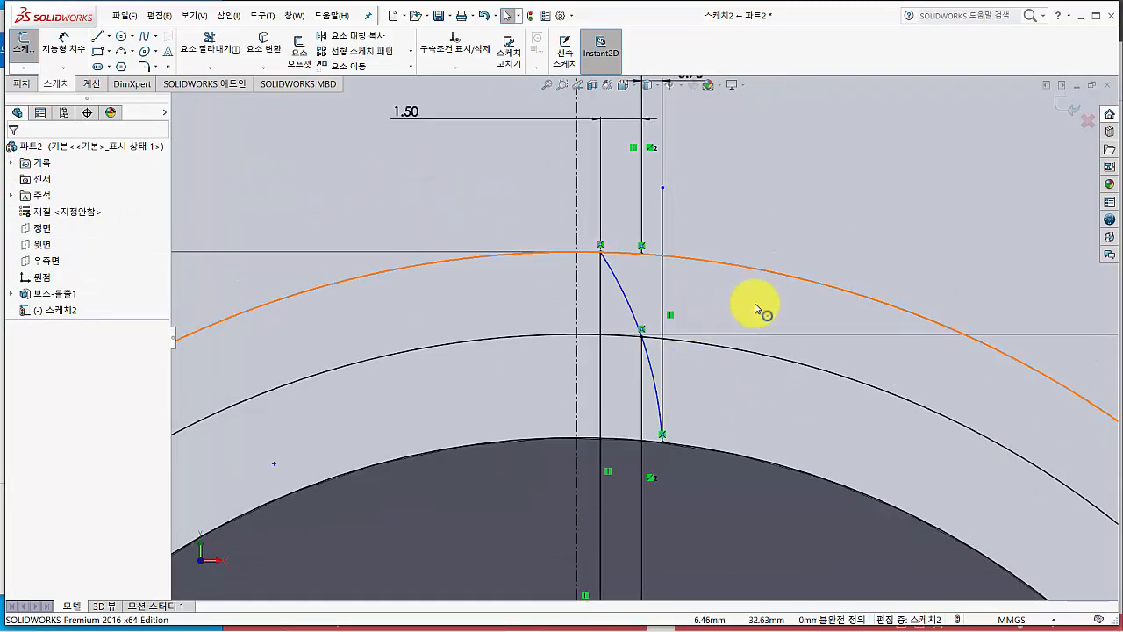
pyautogui.press('z')
pyautogui.press('z')
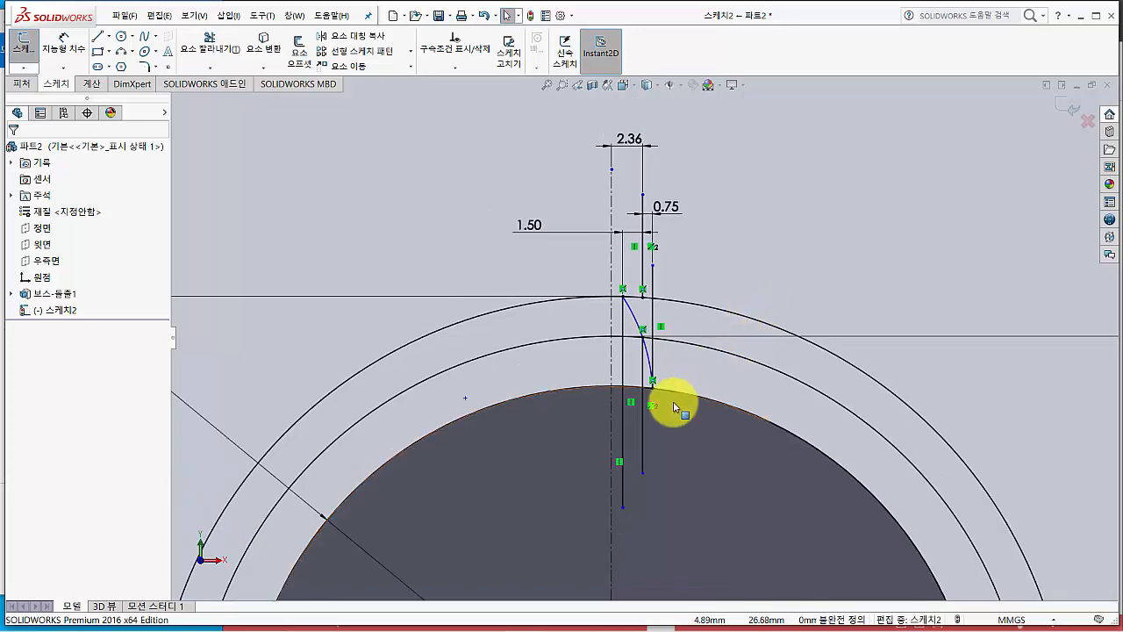
pyautogui.scroll(-1, 675, 407)
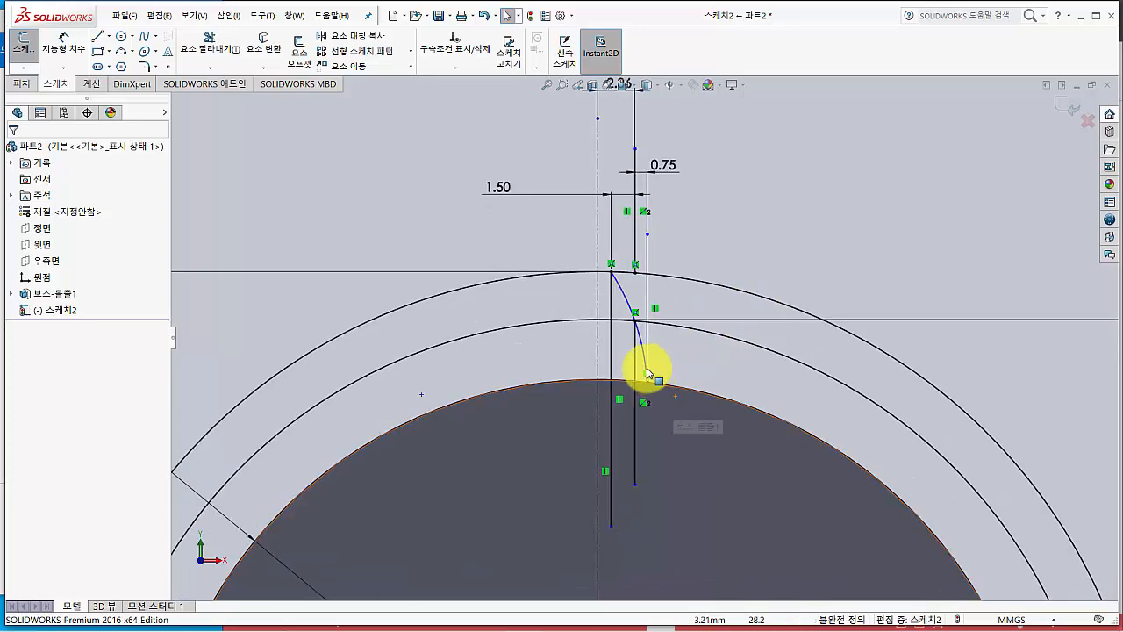
pyautogui.click(628, 299)
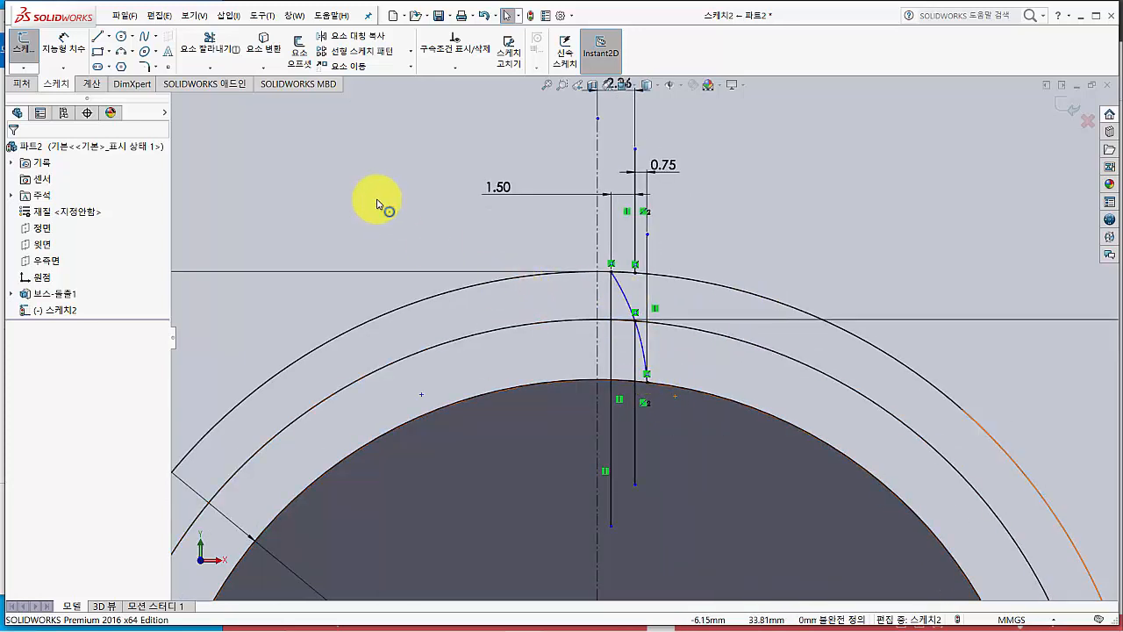
pyautogui.click(355, 39)
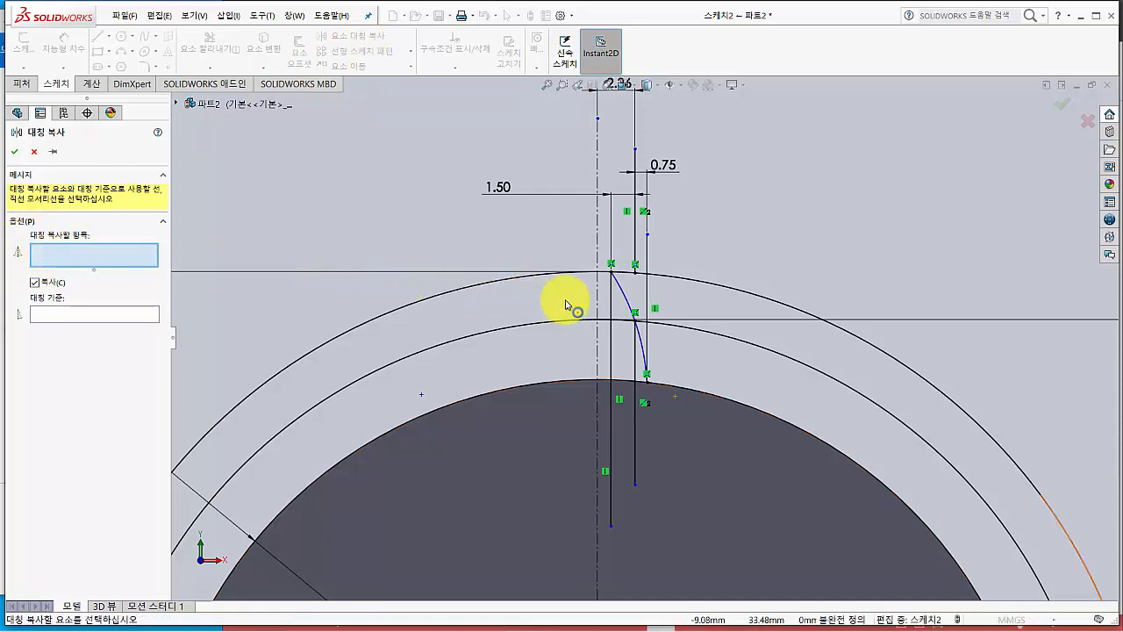
pyautogui.click(628, 305)
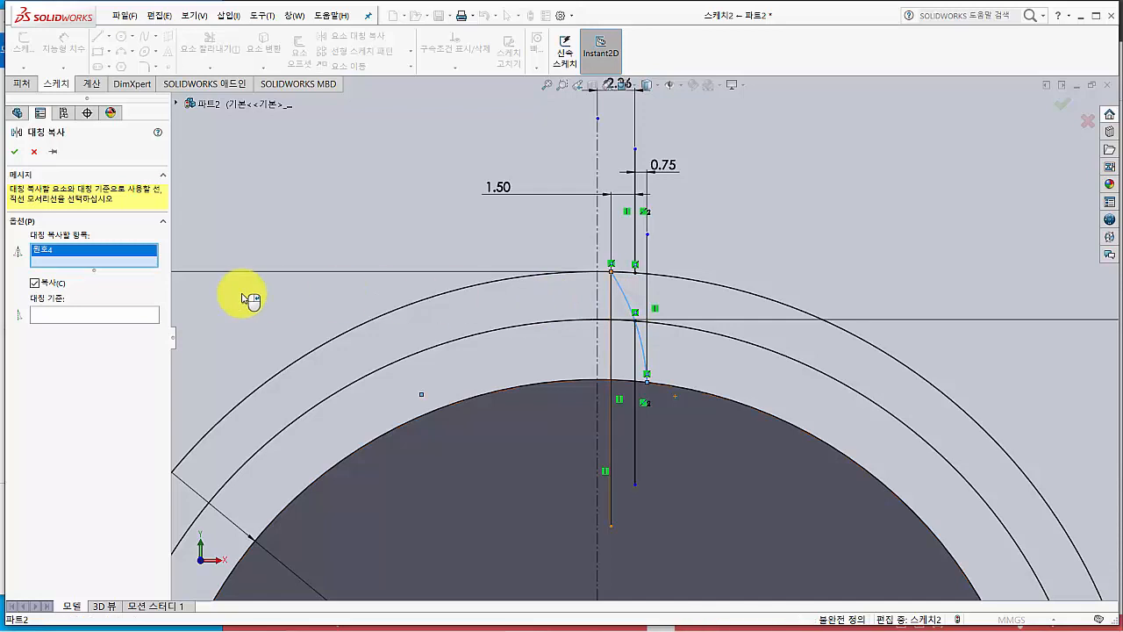
pyautogui.click(60, 317)
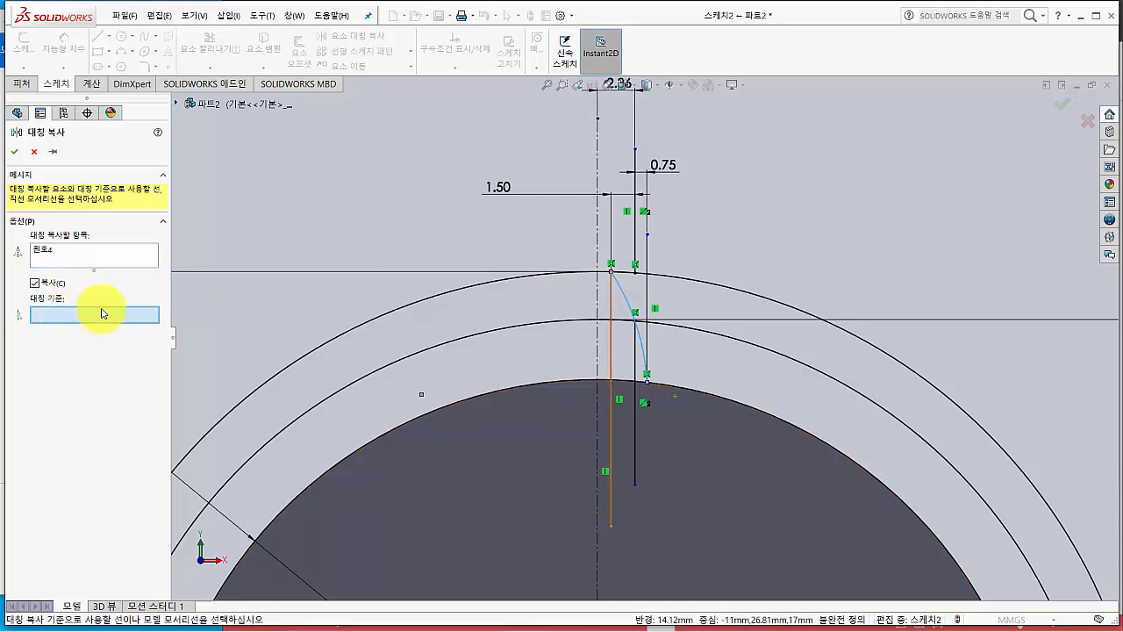
pyautogui.click(598, 237)
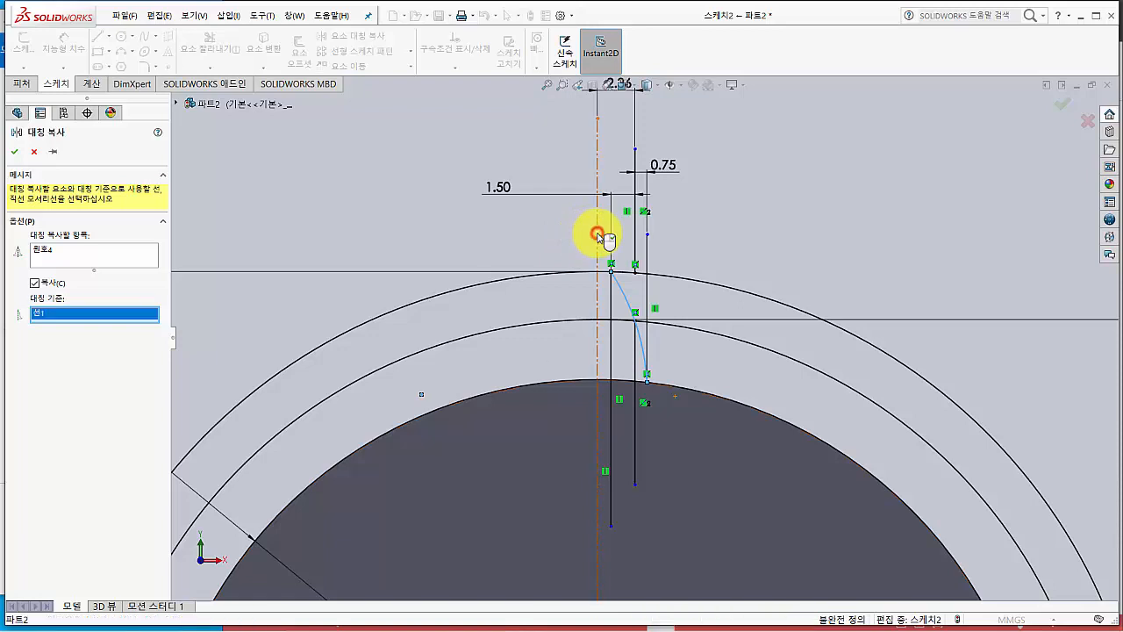
pyautogui.click(16, 155)
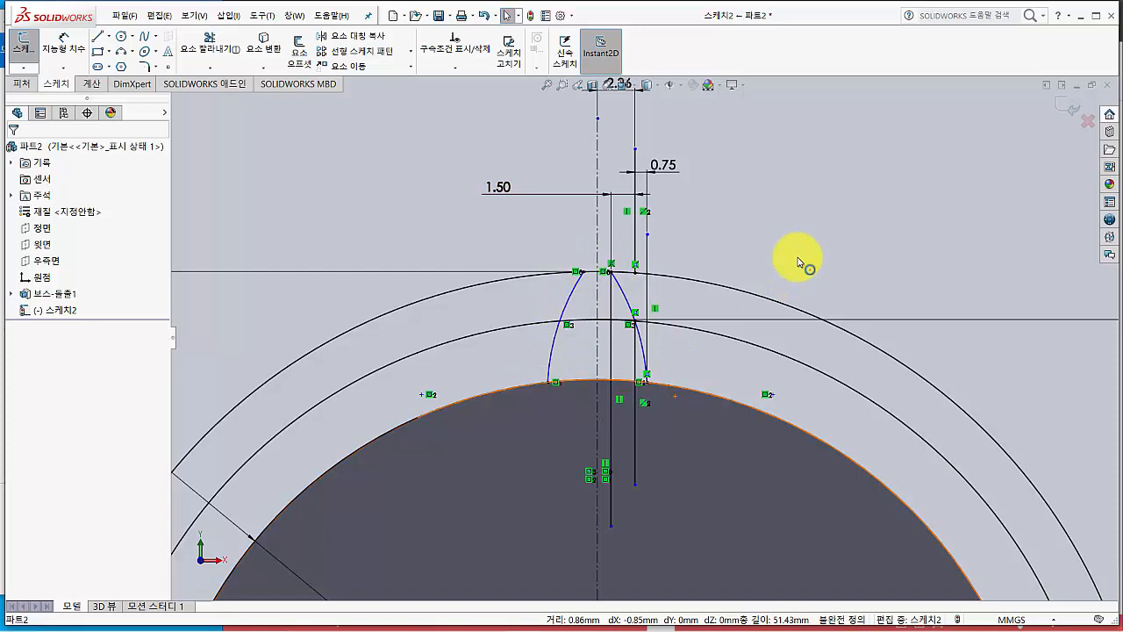
# - Trim the outside circle and the root circle away beyond the tooth, keeping the short arcs at the tooth's tip and base
pyautogui.scroll(-2, 798, 261)
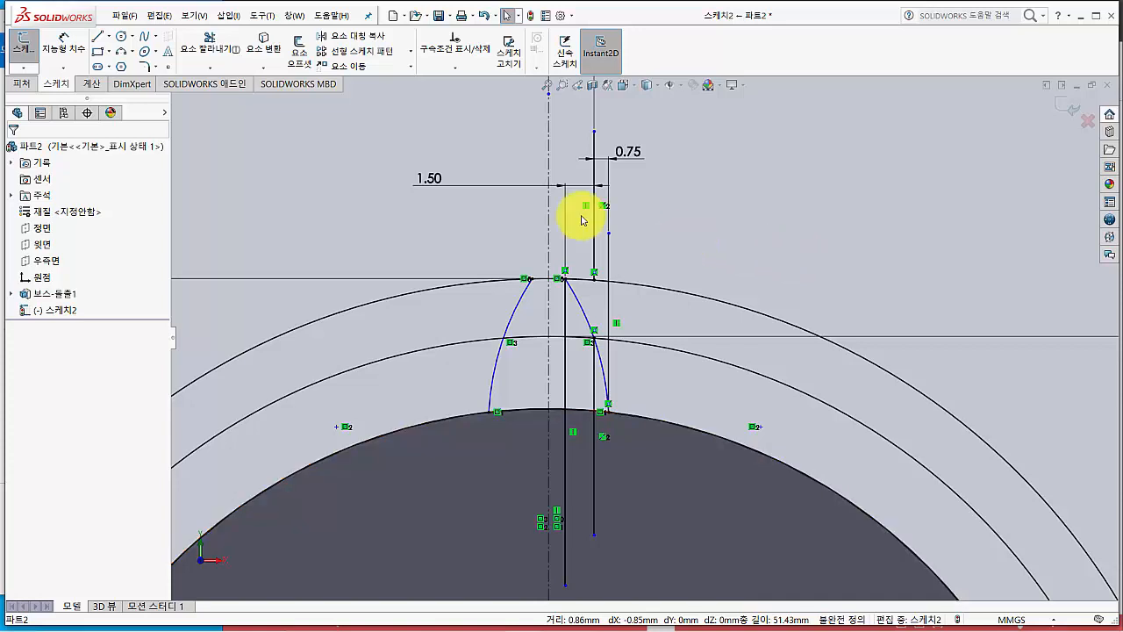
pyautogui.click(214, 42)
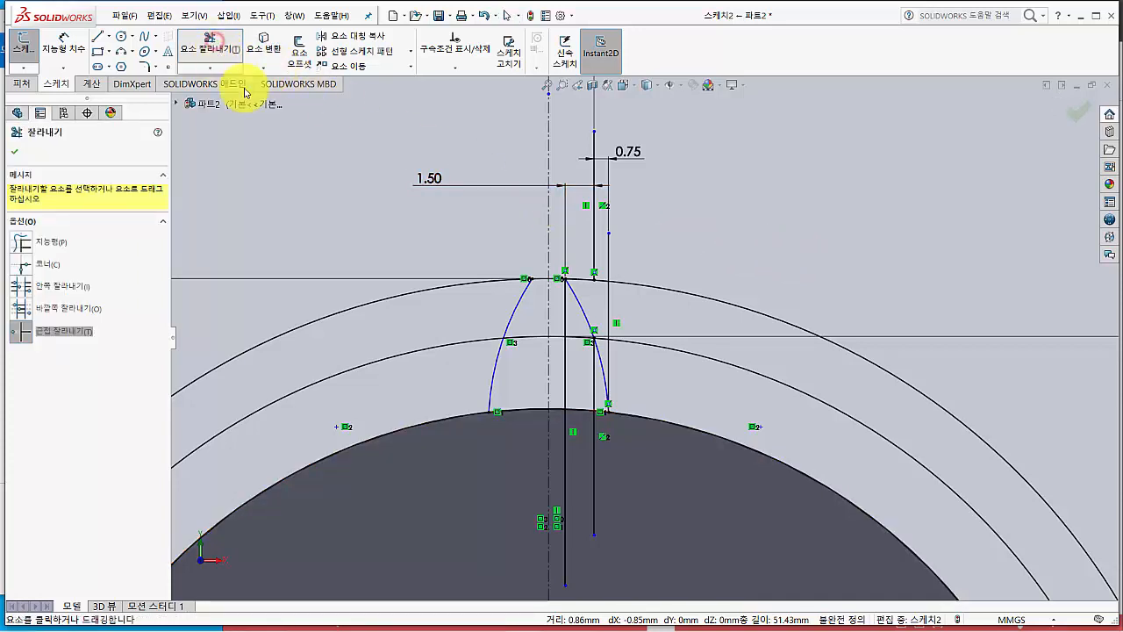
pyautogui.click(486, 285)
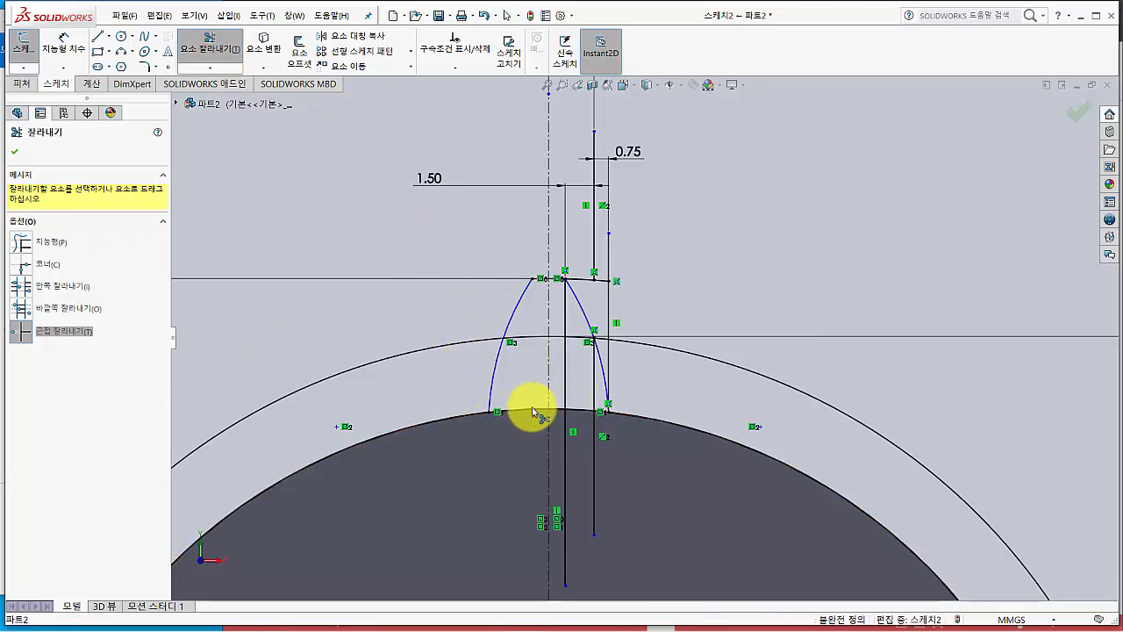
pyautogui.click(460, 424)
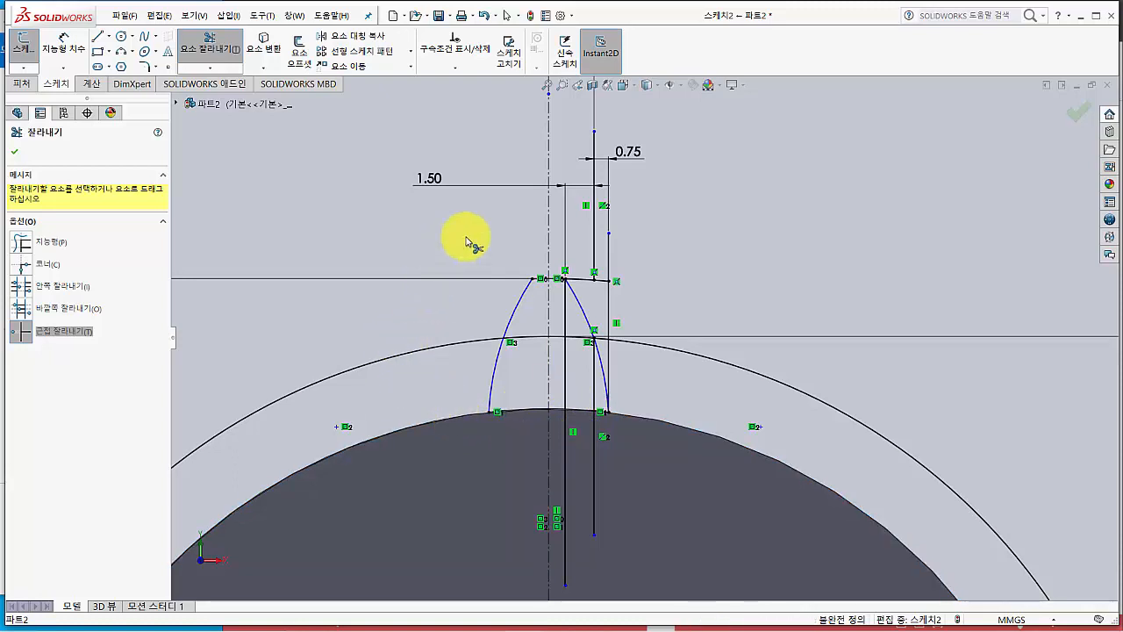
pyautogui.click(17, 152)
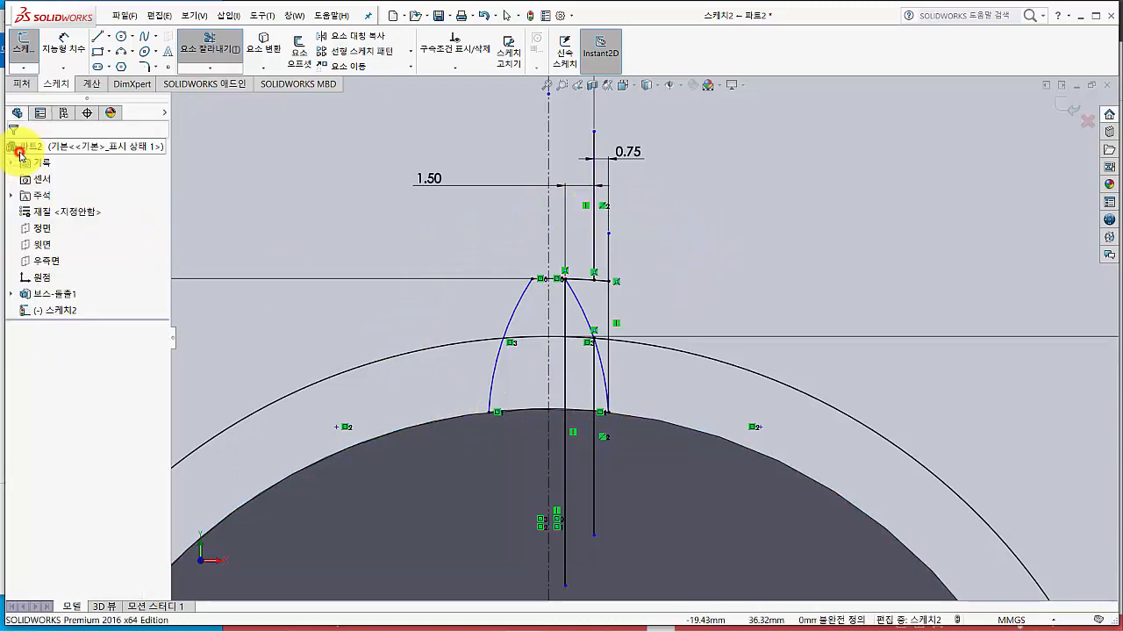
# - Delete the pitch circle and the three vertical helper lines beside the centerline from the tooth sketch
pyautogui.click(689, 356)
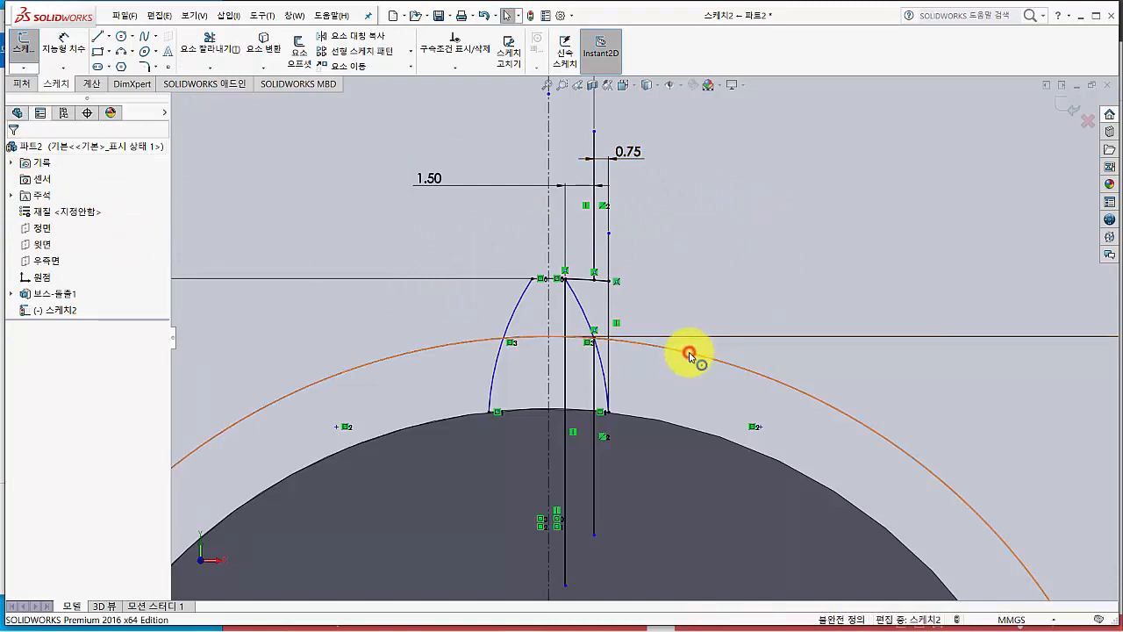
pyautogui.press('Delete')
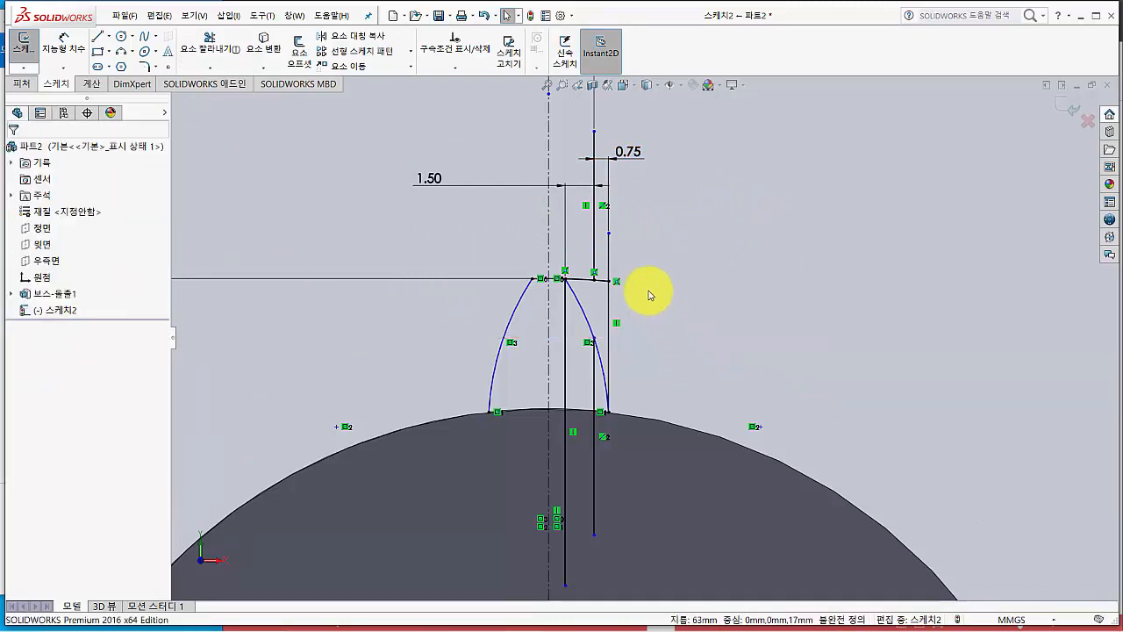
pyautogui.click(596, 226)
pyautogui.press('Delete')
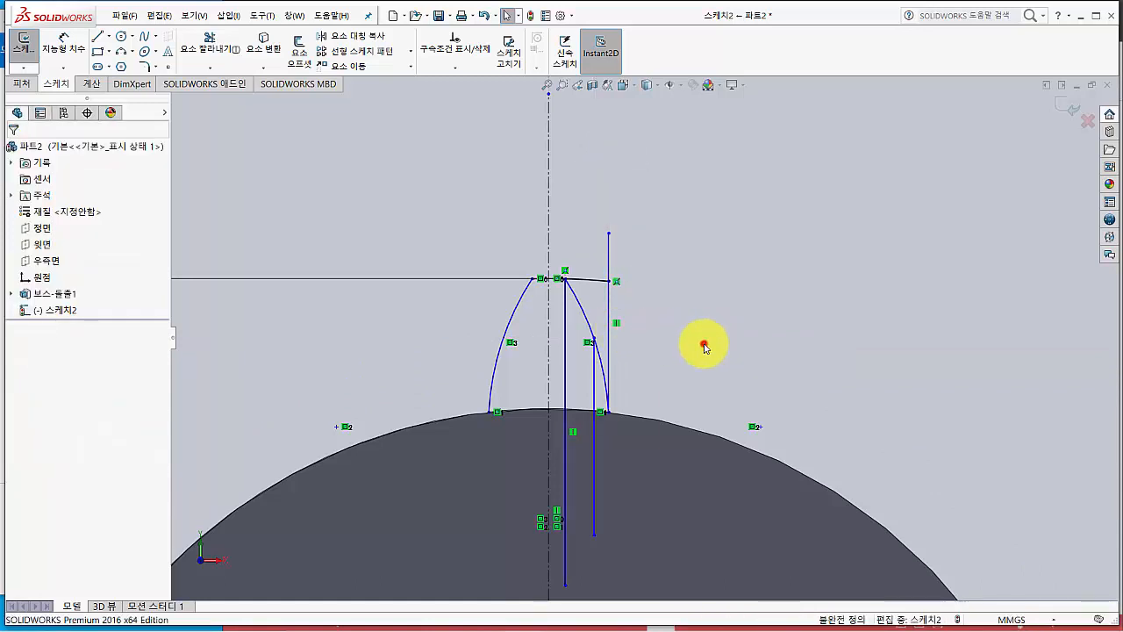
pyautogui.click(608, 256)
pyautogui.press('Delete')
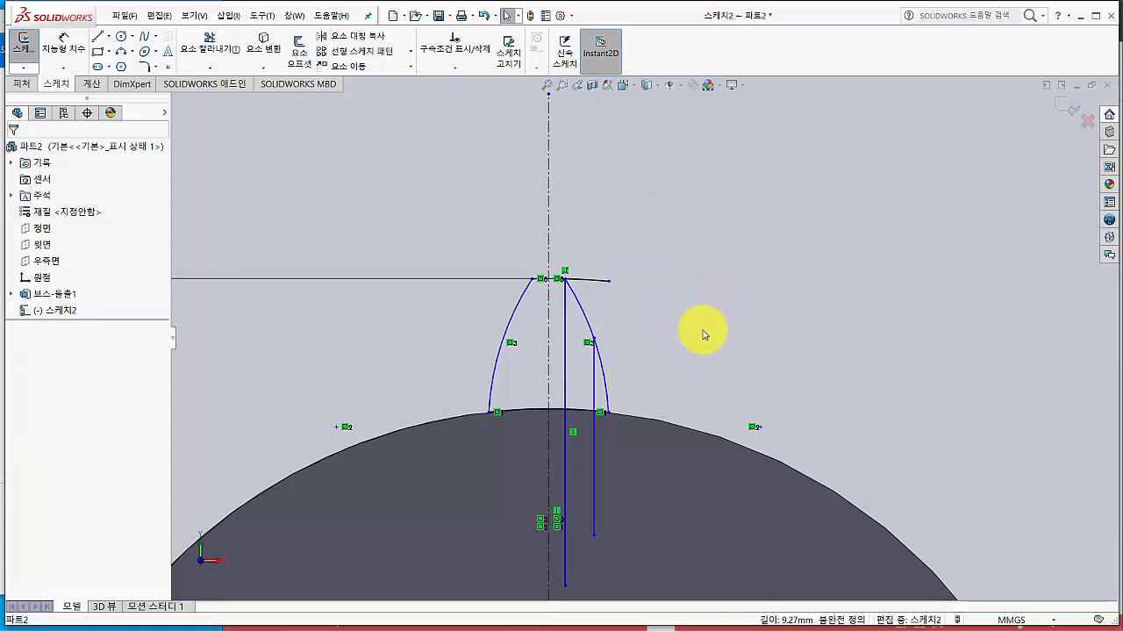
pyautogui.click(567, 380)
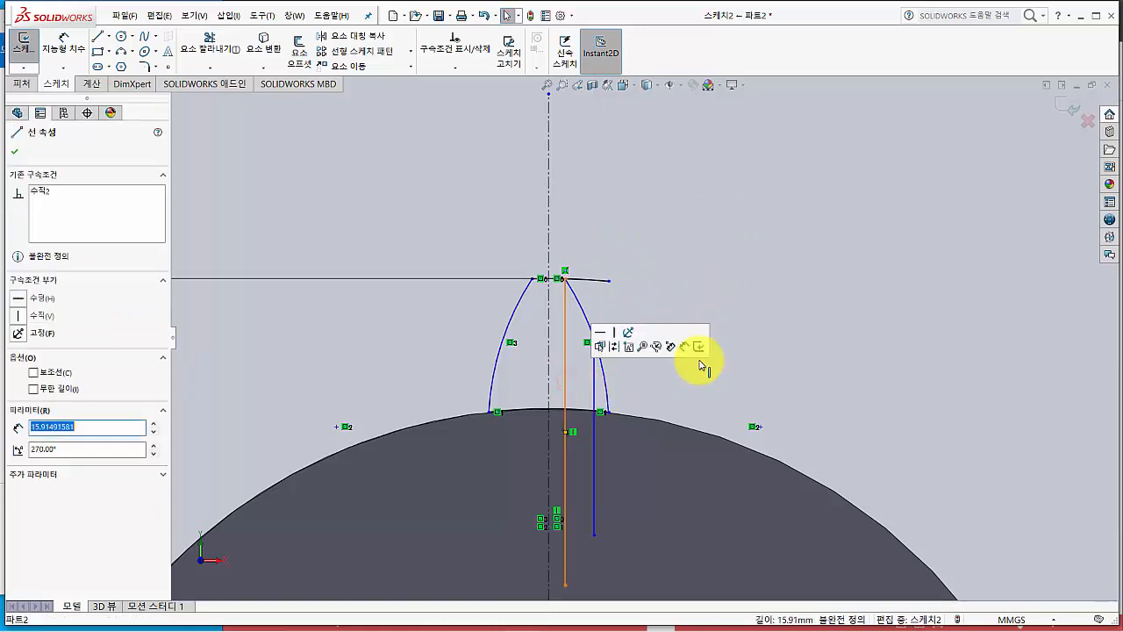
pyautogui.press('Delete')
pyautogui.click(593, 394)
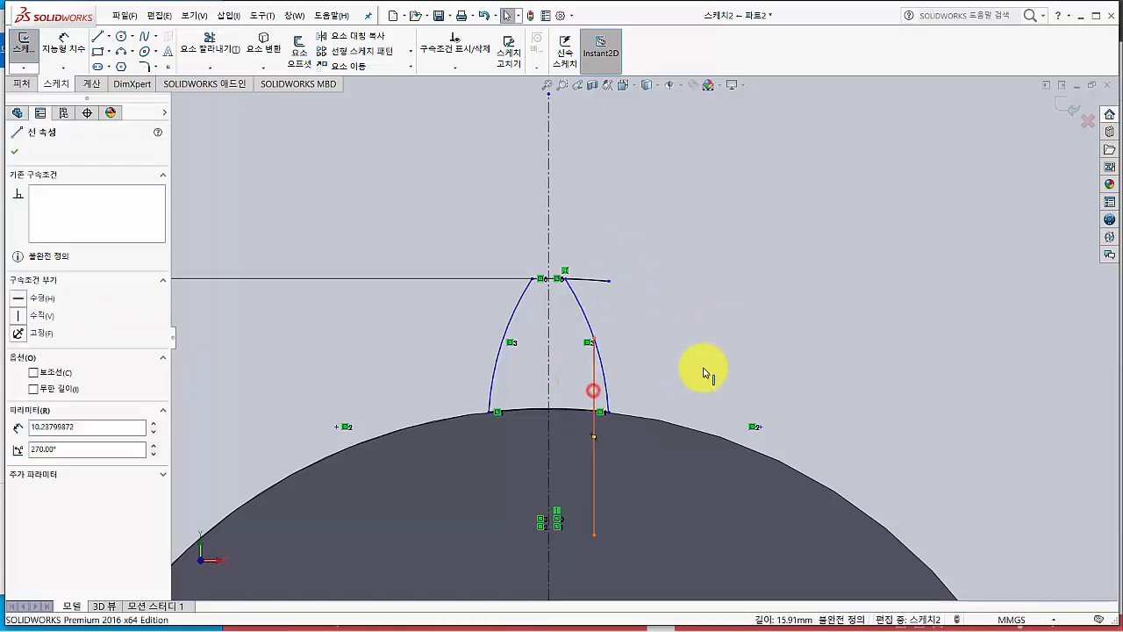
pyautogui.press('Delete')
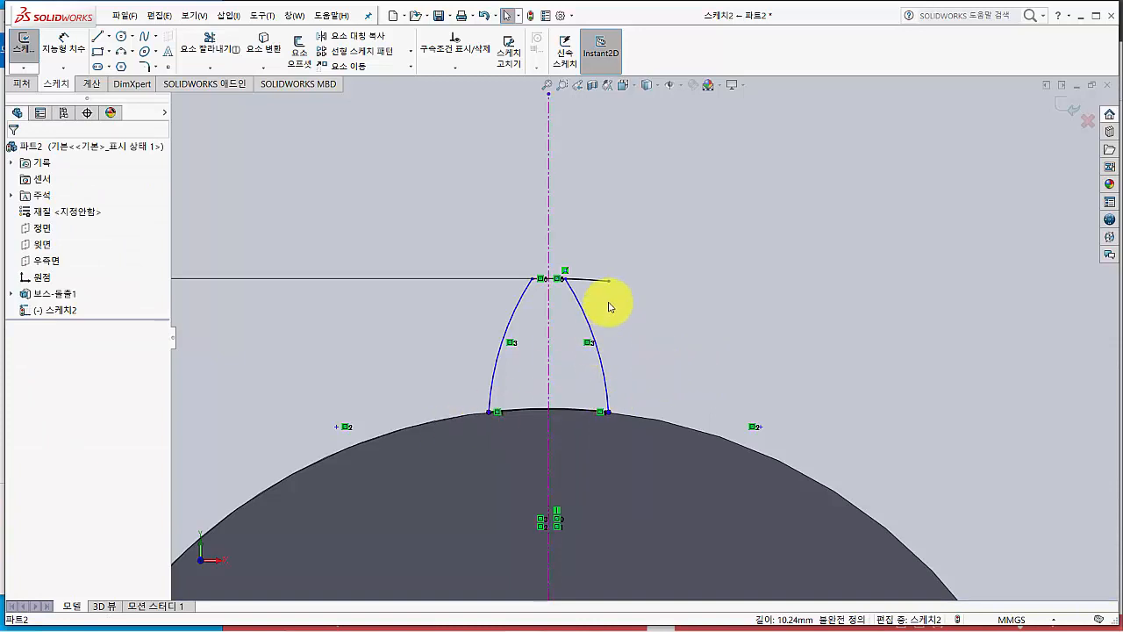
# - Trim the leftover piece of the outside circle that sticks out past the right-hand flank at the tooth tip
pyautogui.click(210, 44)
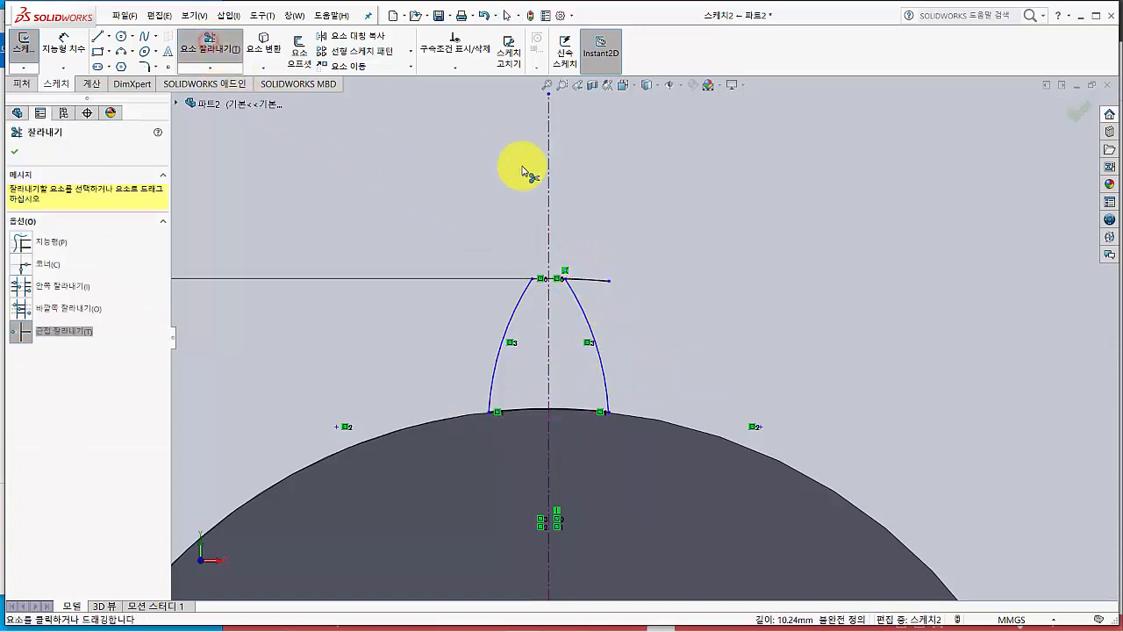
pyautogui.click(588, 279)
pyautogui.scroll(2, 626, 381)
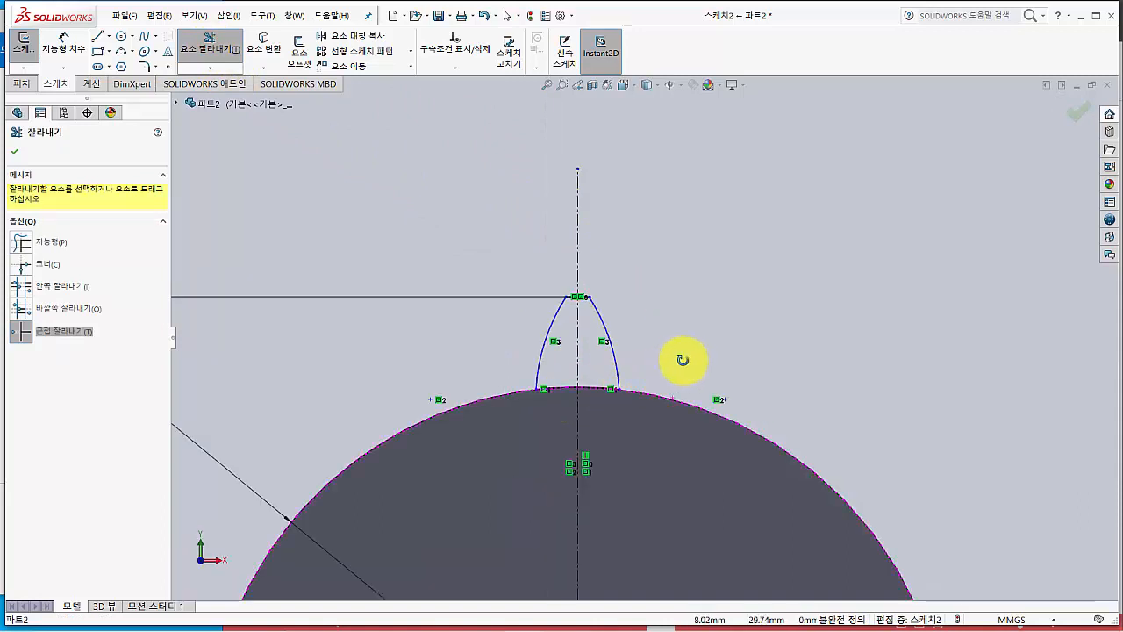
pyautogui.moveTo(682, 359); pyautogui.dragTo(634, 413, button='middle')
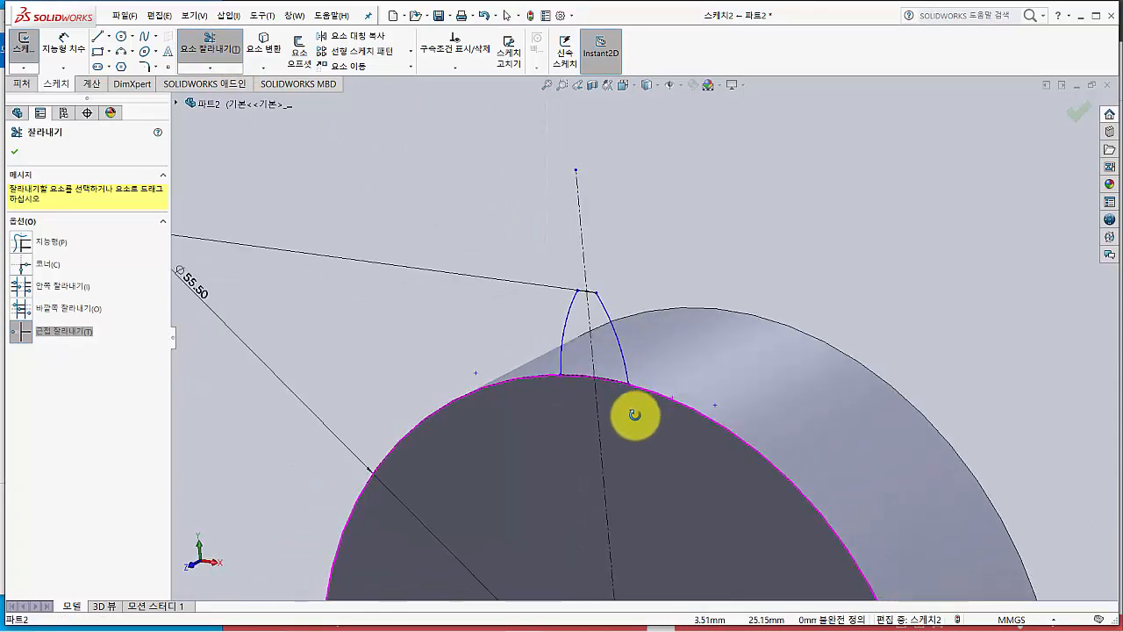
pyautogui.click(16, 153)
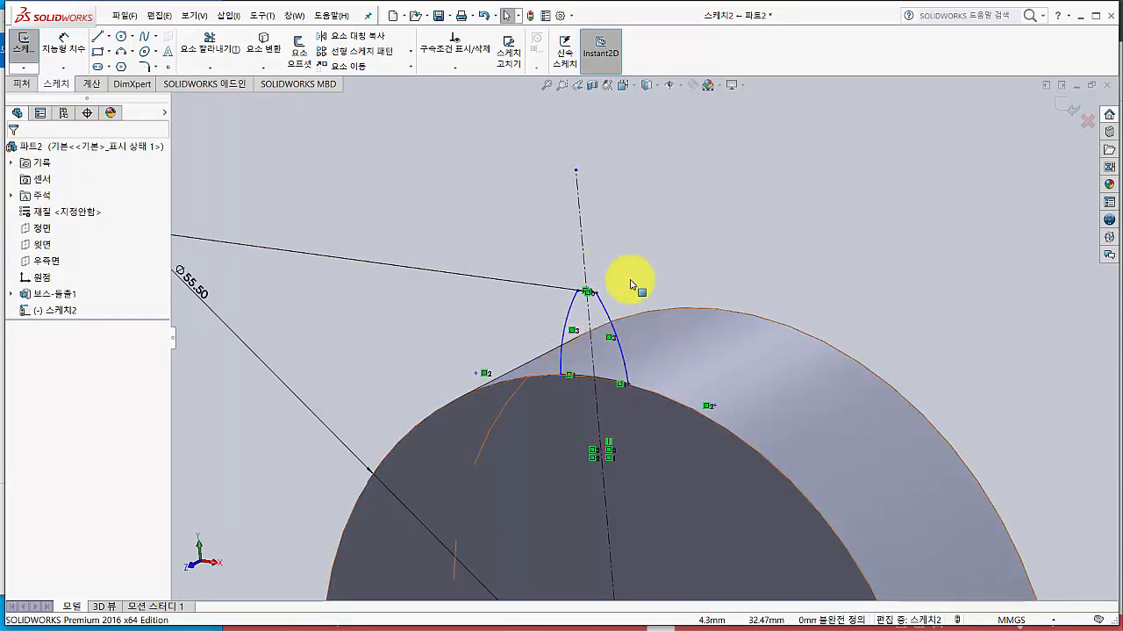
# - Exit the sketch and extrude the tooth profile 17 mm blind in the reversed direction, along the disc's width and merged with it
pyautogui.scroll(4, 723, 245)
pyautogui.scroll(3, 737, 310)
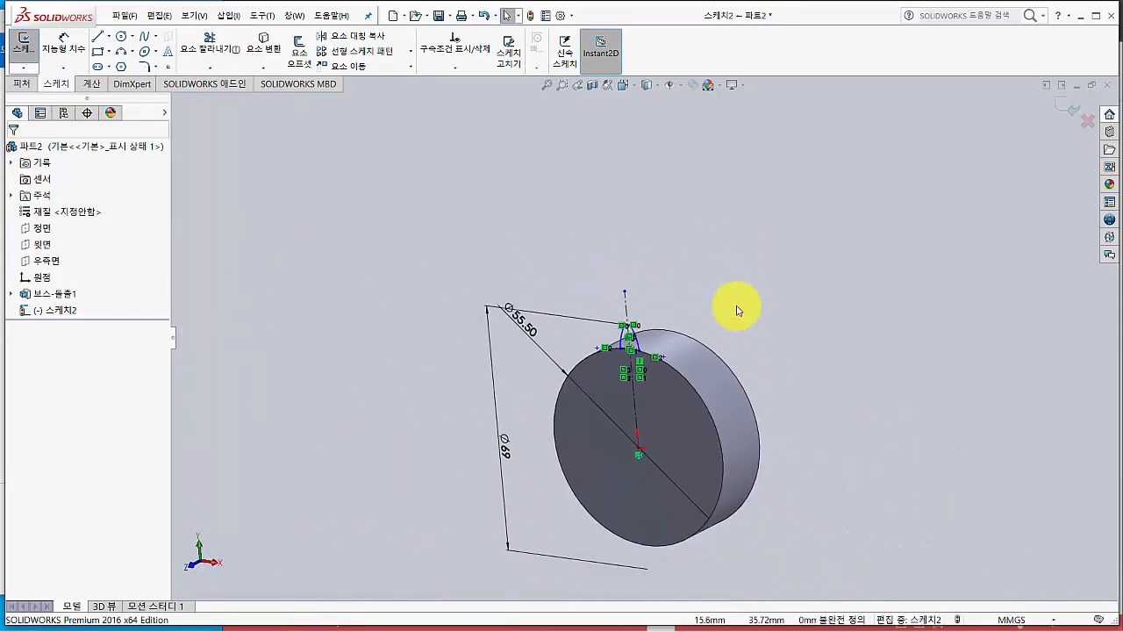
pyautogui.scroll(-5, 627, 371)
pyautogui.scroll(-3, 603, 371)
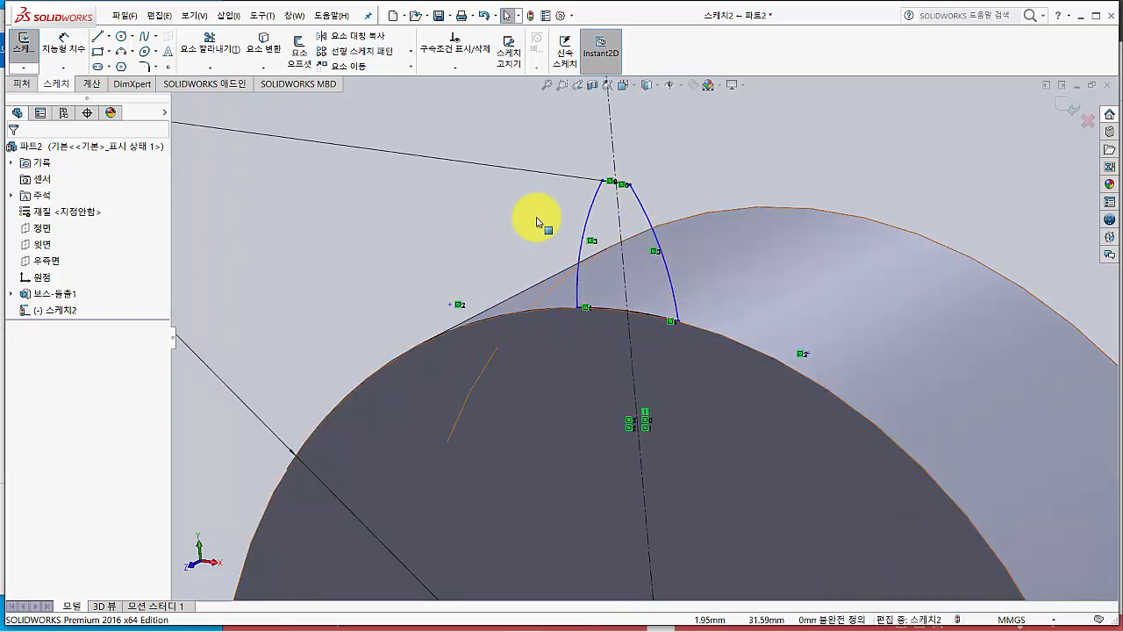
pyautogui.moveTo(478, 233)
pyautogui.mouseDown(button='middle')
pyautogui.moveTo(429, 233)
pyautogui.moveTo(517, 214)
pyautogui.moveTo(532, 193)
pyautogui.moveTo(457, 243)
pyautogui.moveTo(415, 243)
pyautogui.mouseUp(button='middle')
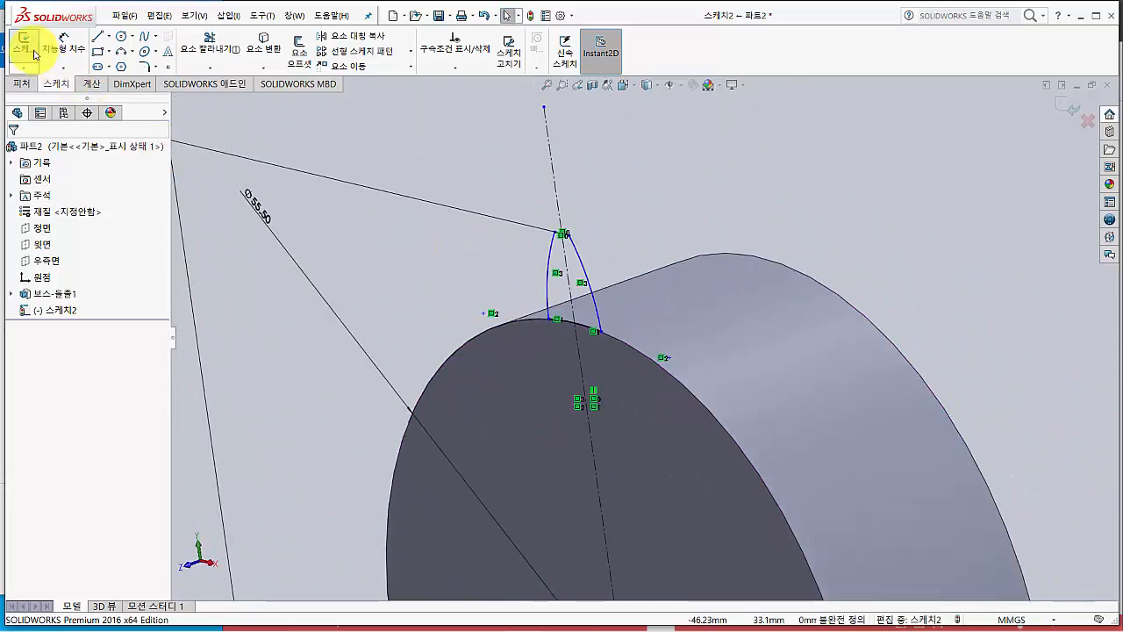
pyautogui.click(24, 48)
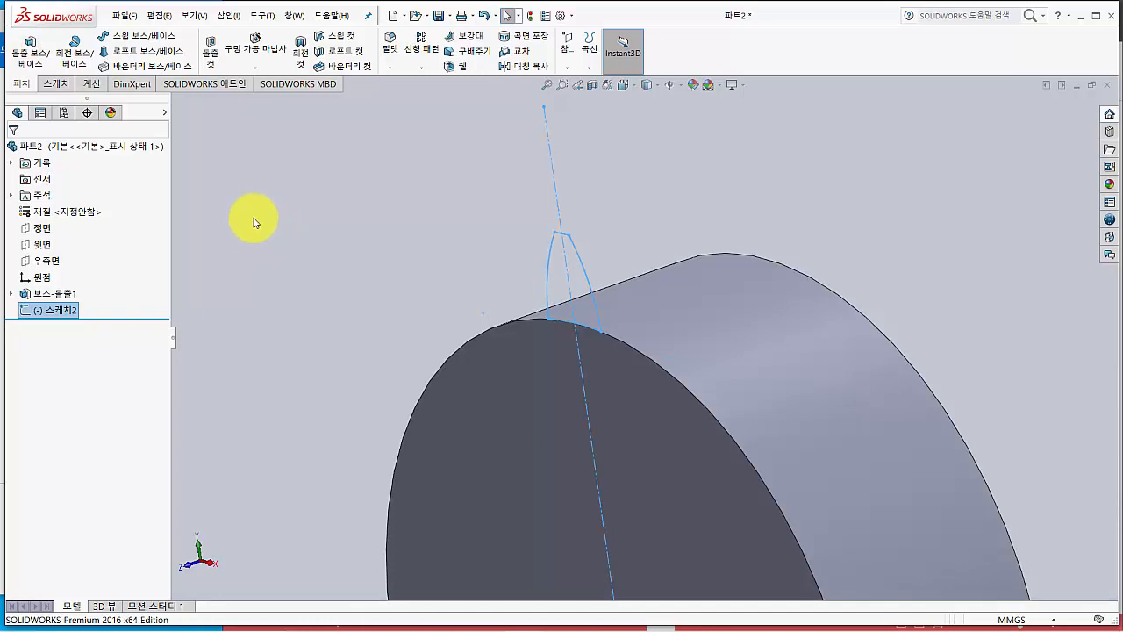
pyautogui.click(30, 60)
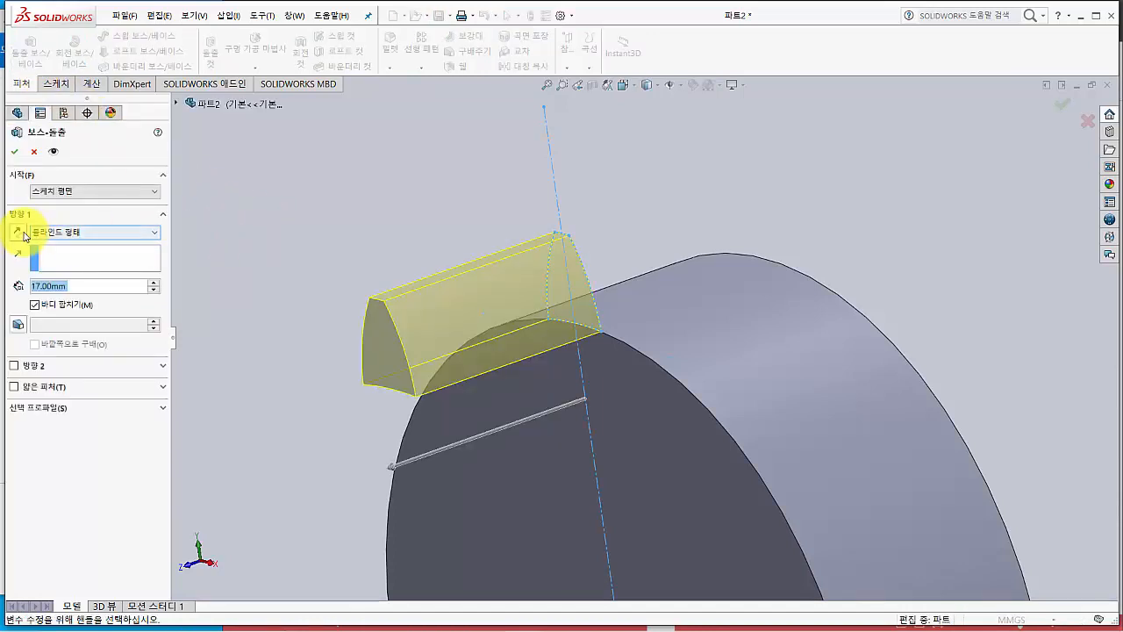
pyautogui.click(16, 231)
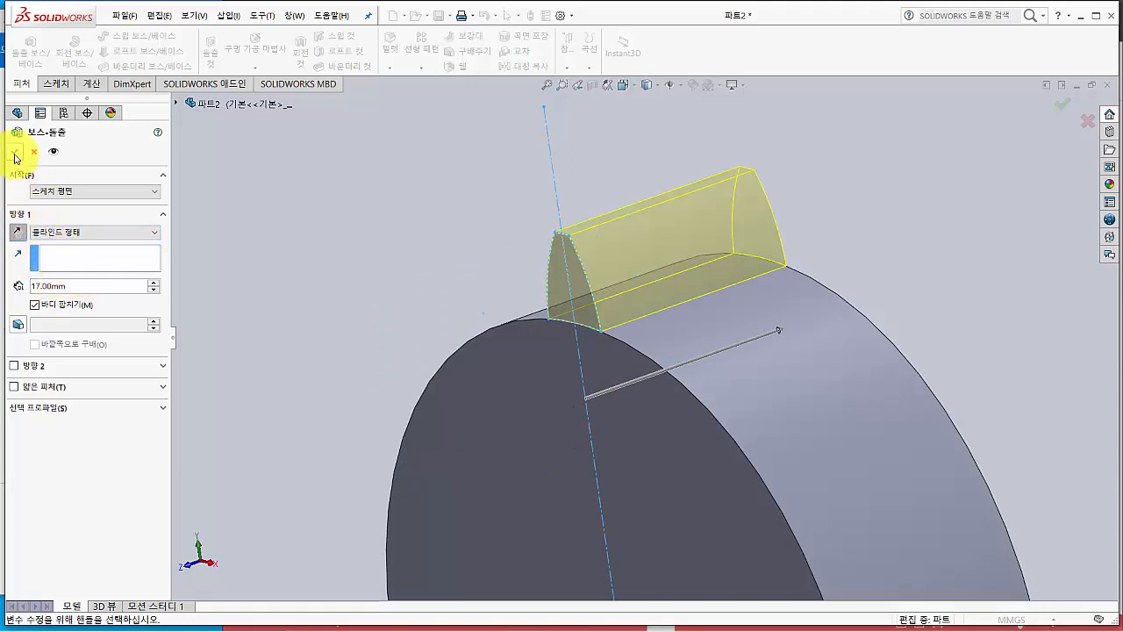
pyautogui.click(14, 151)
pyautogui.click(346, 264)
pyautogui.scroll(4, 366, 307)
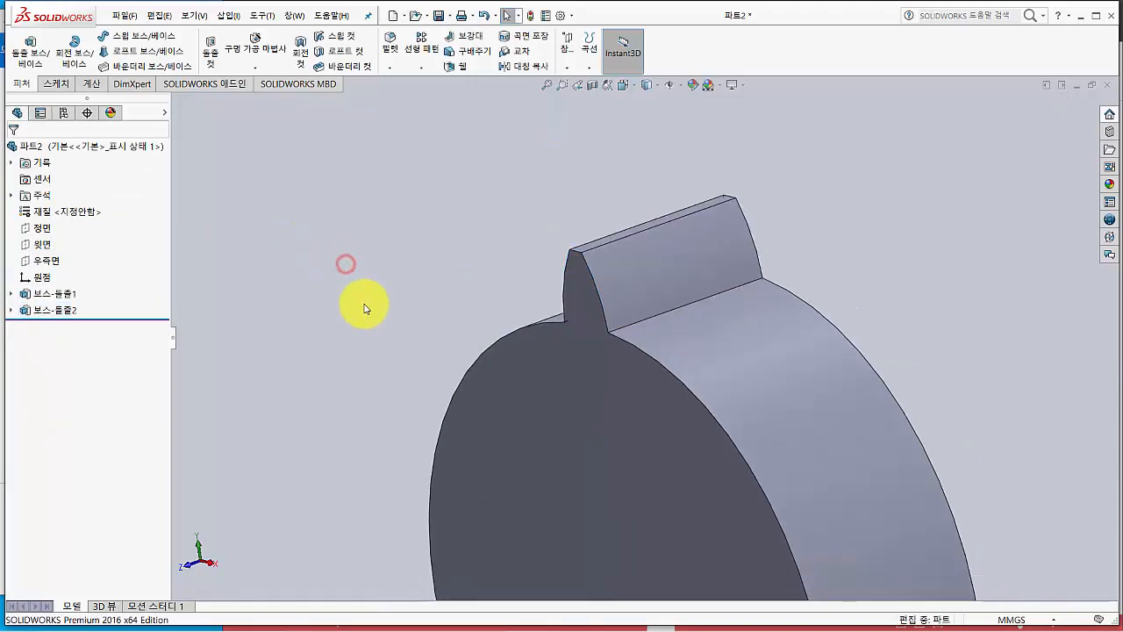
pyautogui.moveTo(384, 316); pyautogui.dragTo(419, 321, button='middle')
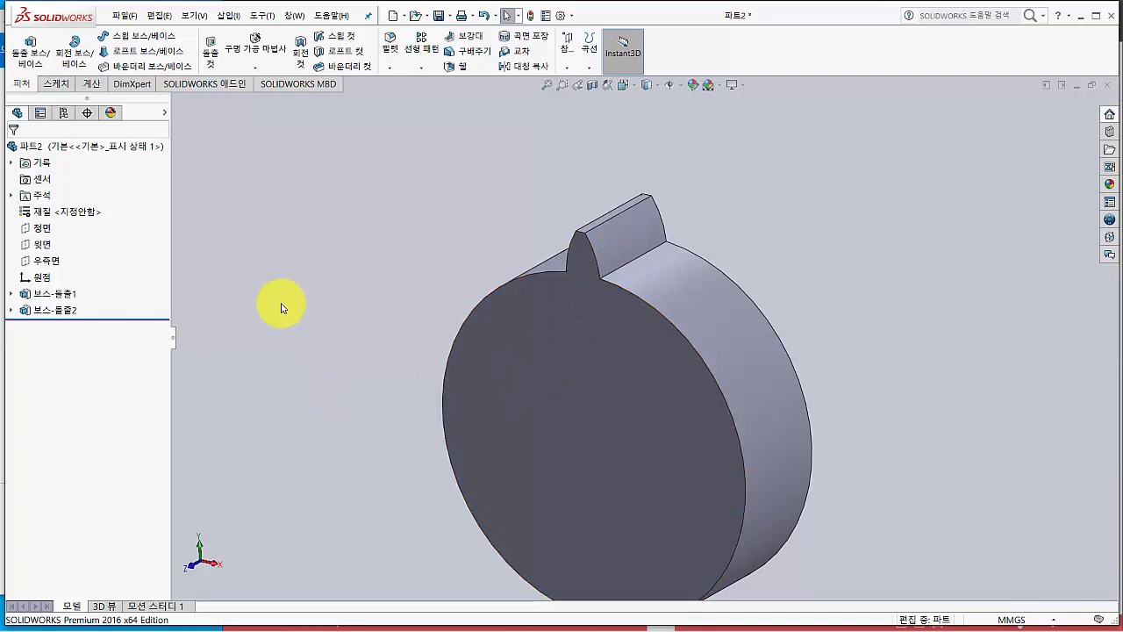
# - Consult the tooth edge in the gear drawing 스퍼기어.jpg, then chamfer the front and back tip edges of the tooth 1 mm at 45°
pyautogui.hotkey('alt', 'Tab')
pyautogui.click(331, 309)
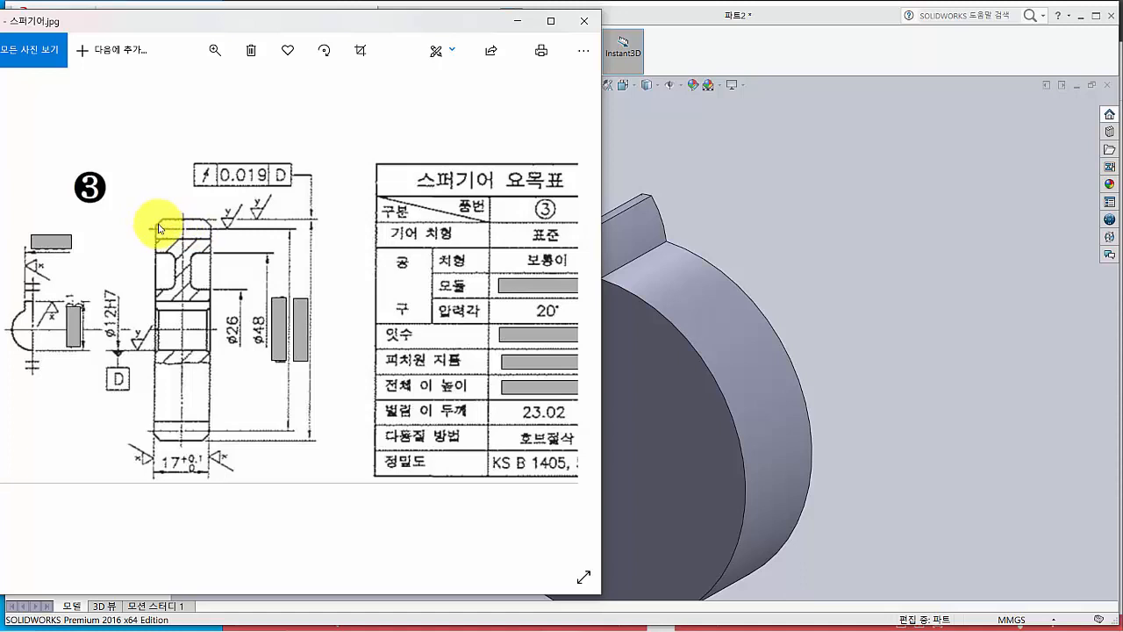
pyautogui.click(783, 43)
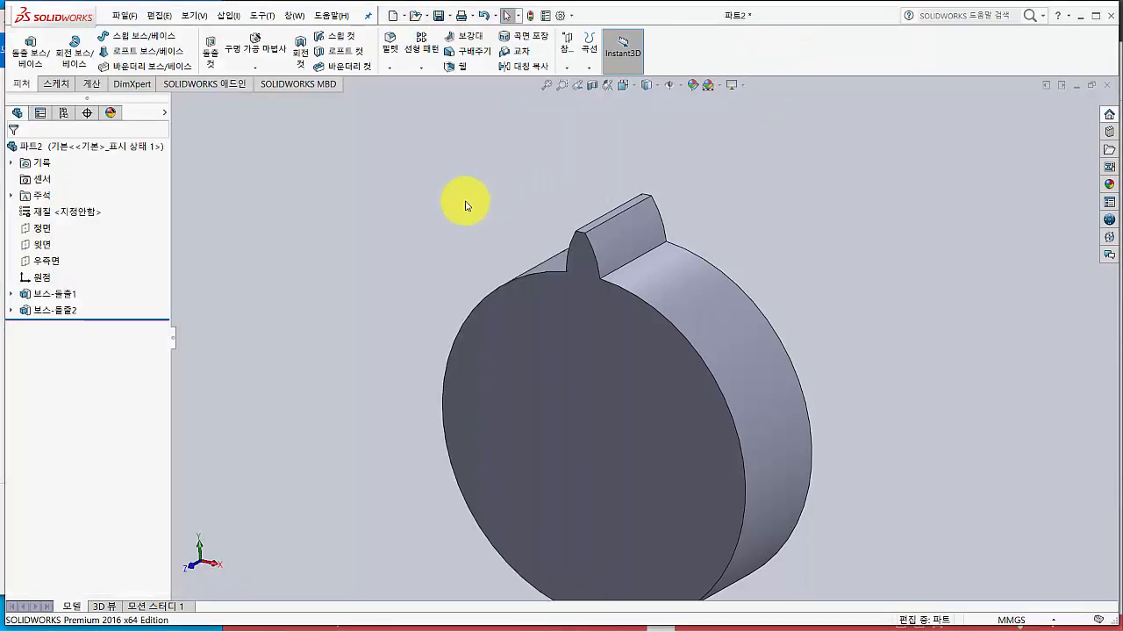
pyautogui.click(390, 67)
pyautogui.click(409, 98)
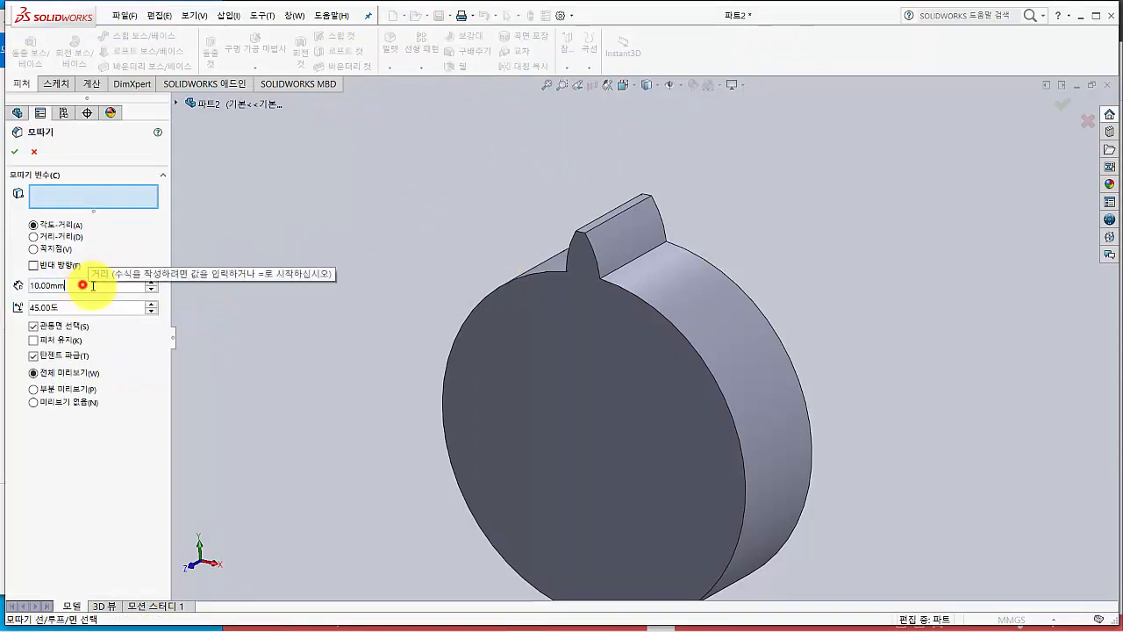
pyautogui.write('1')
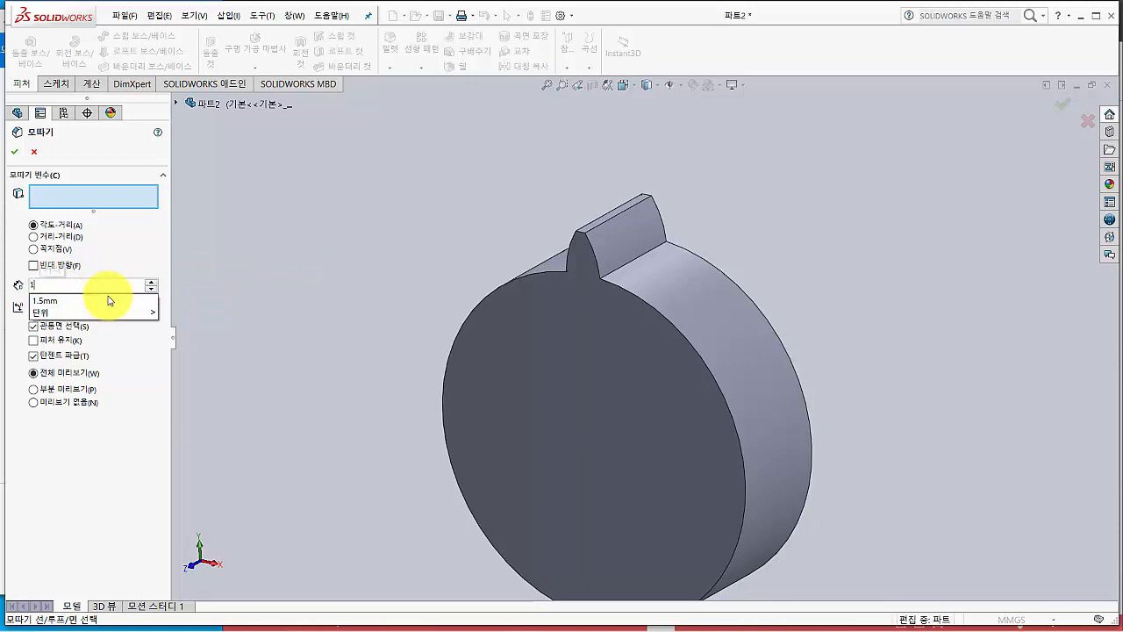
pyautogui.click(269, 268)
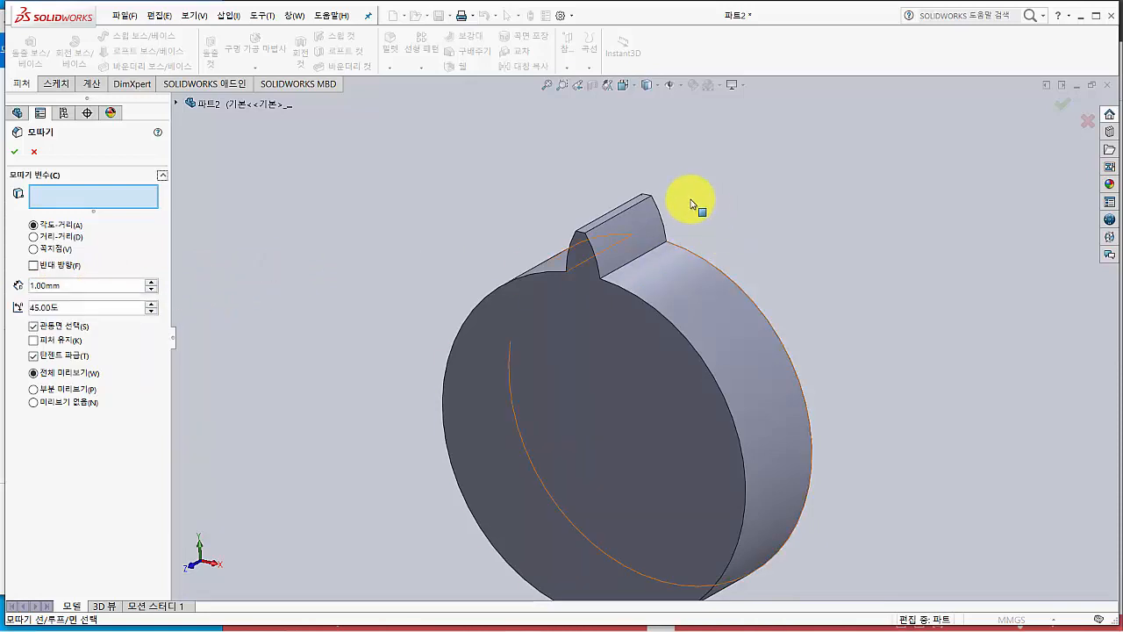
pyautogui.scroll(-5, 689, 196)
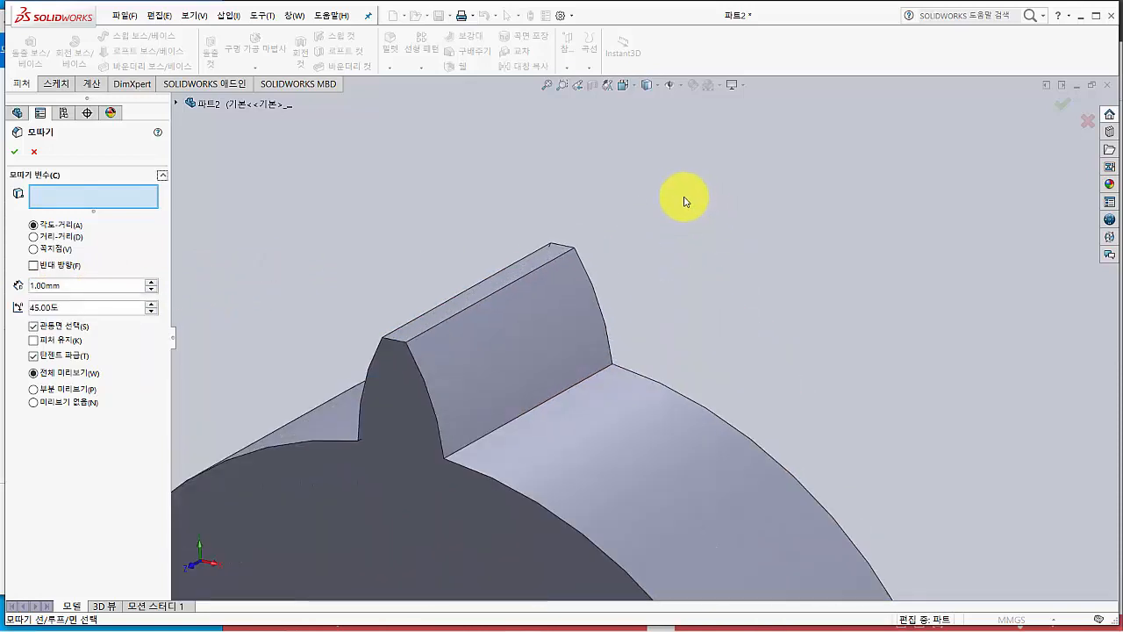
pyautogui.click(530, 265)
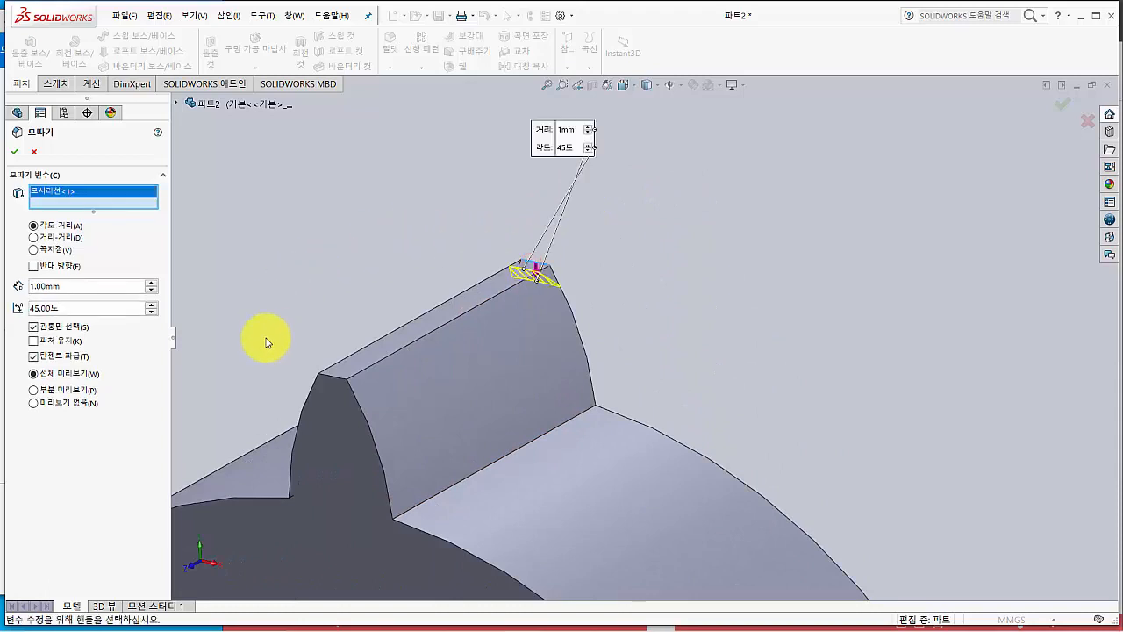
pyautogui.click(331, 381)
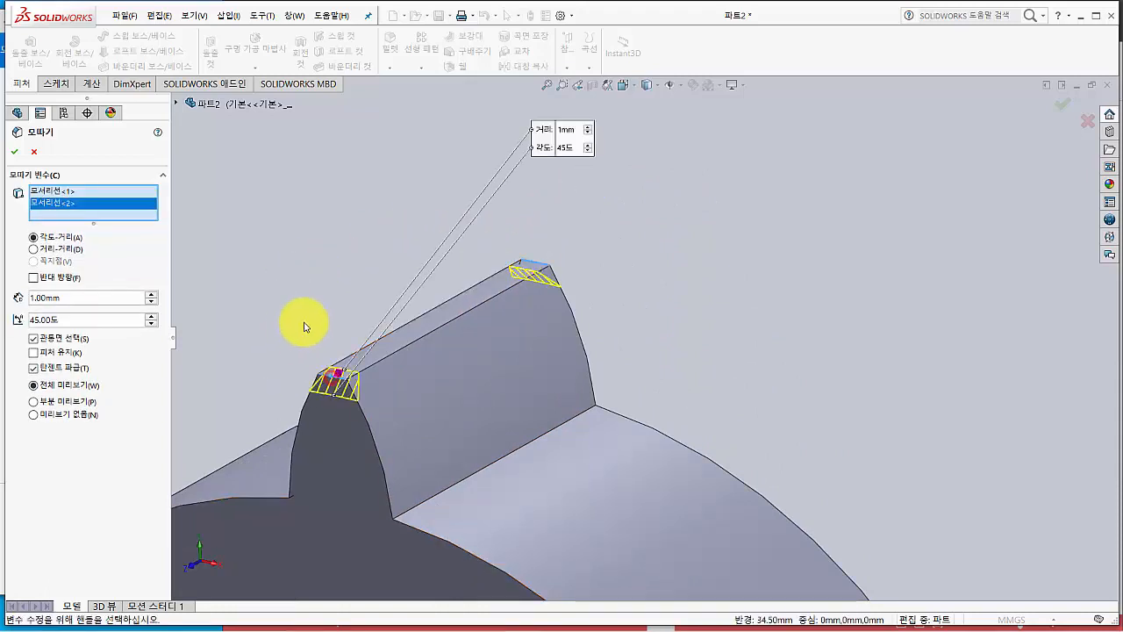
pyautogui.moveTo(306, 321); pyautogui.dragTo(380, 349, button='middle')
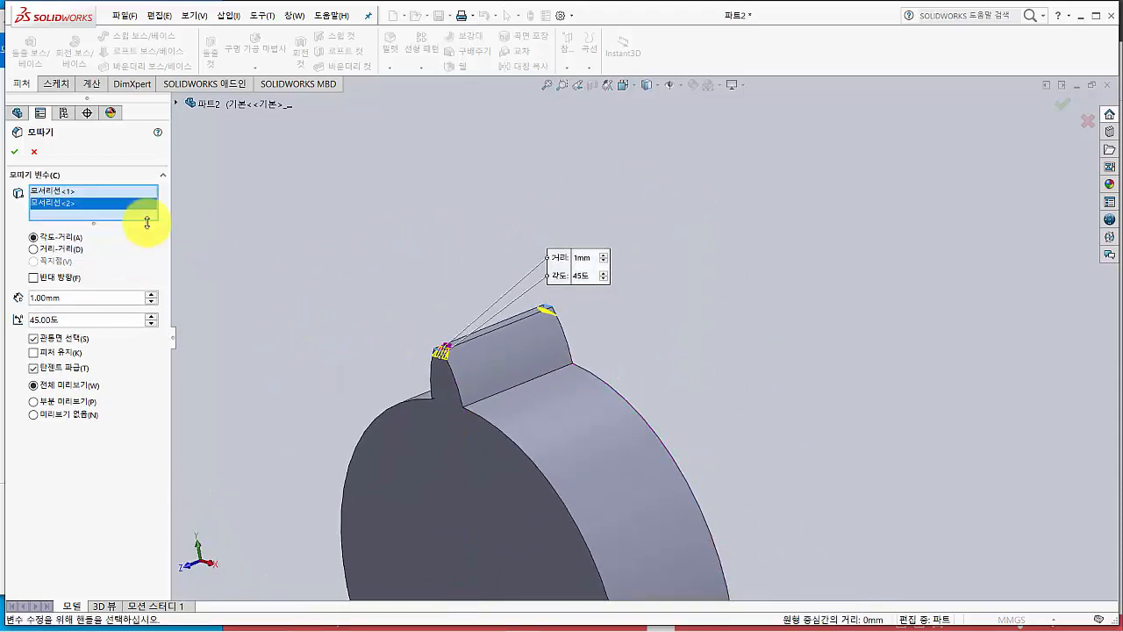
pyautogui.click(14, 151)
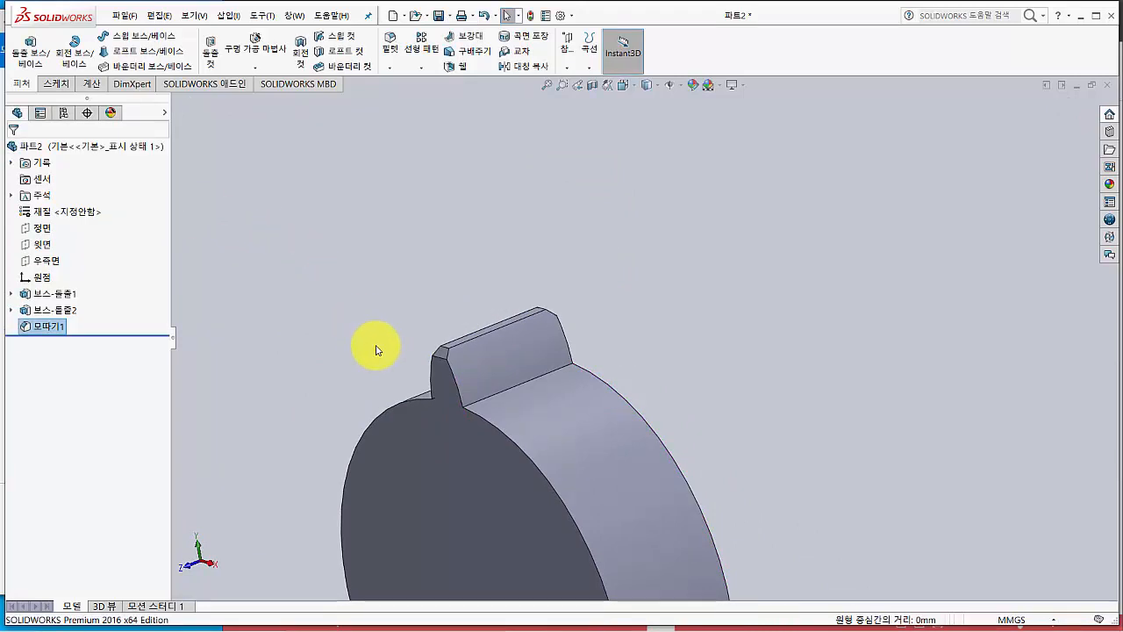
pyautogui.moveTo(371, 343); pyautogui.dragTo(414, 251, button='middle')
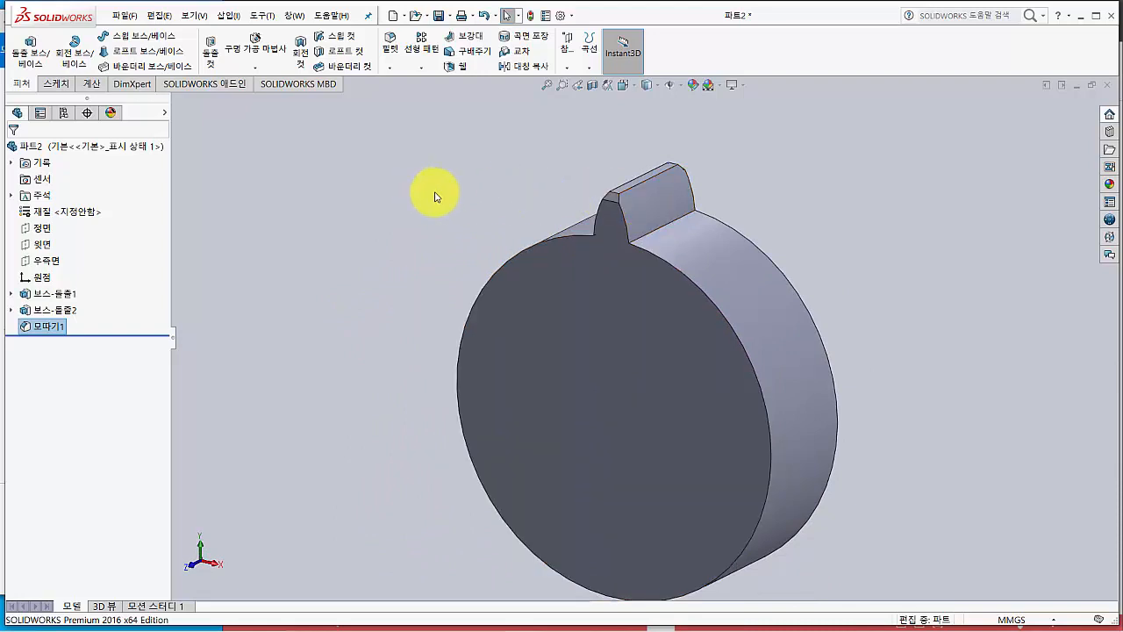
pyautogui.click(425, 69)
pyautogui.click(435, 97)
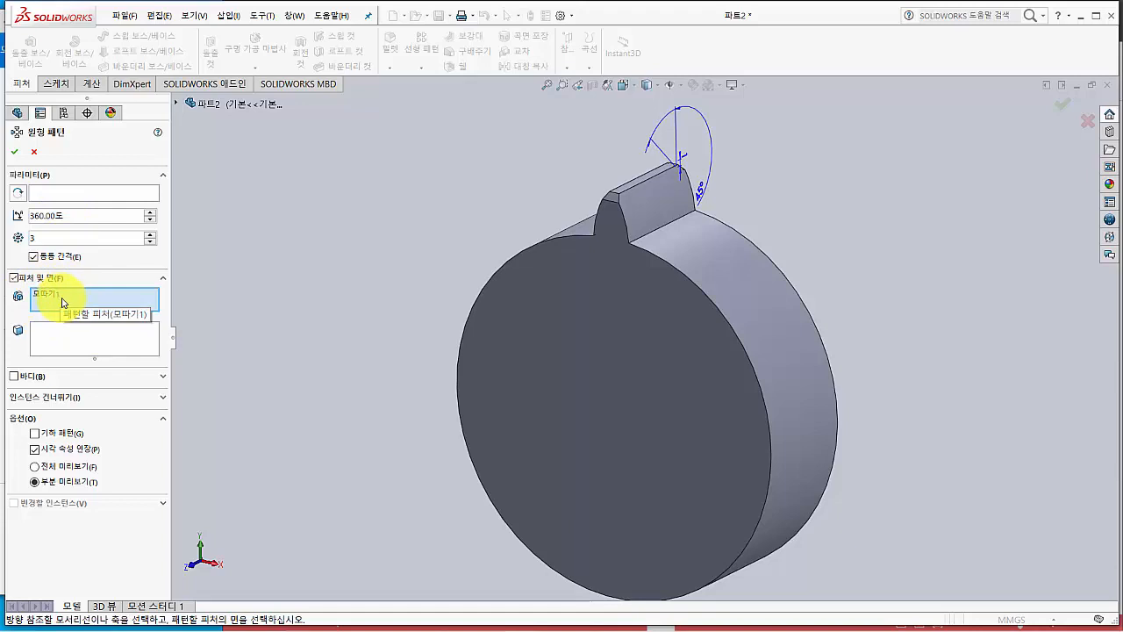
pyautogui.click(34, 151)
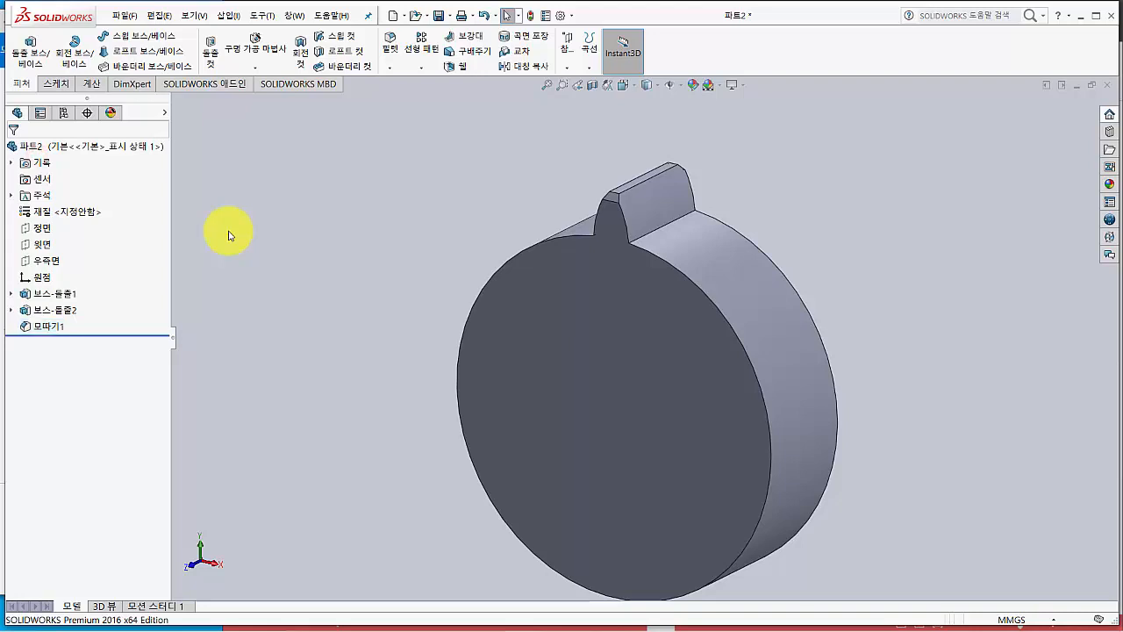
# - Circular-pattern the tooth extrusion and its chamfer around the disc's cylindrical face with 21 equally spaced instances over 360°
pyautogui.click(420, 70)
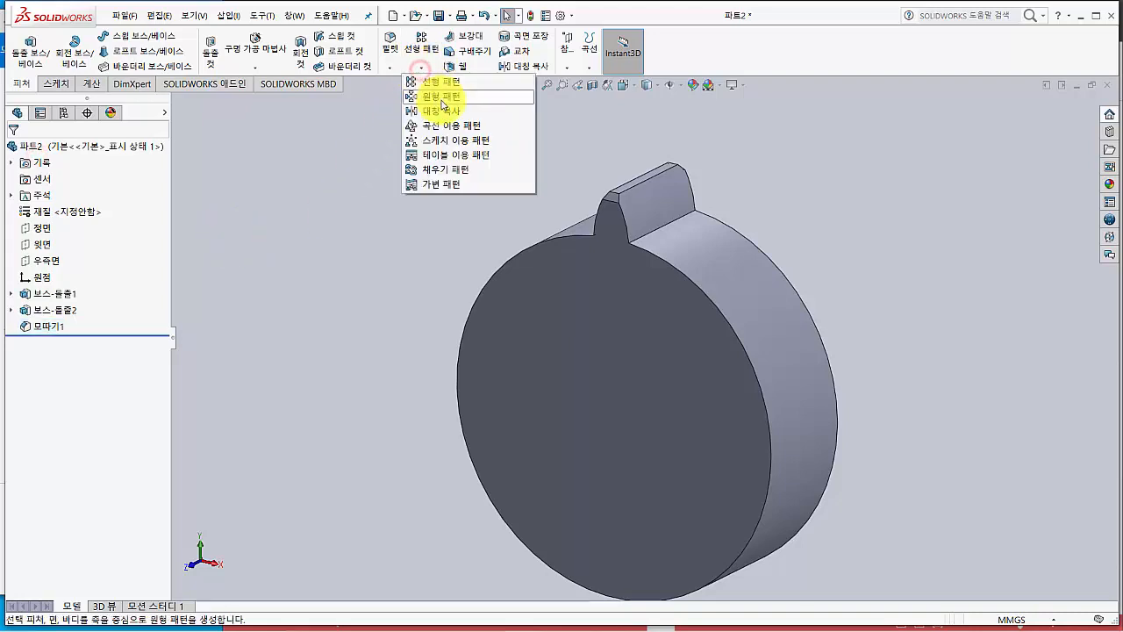
pyautogui.click(441, 102)
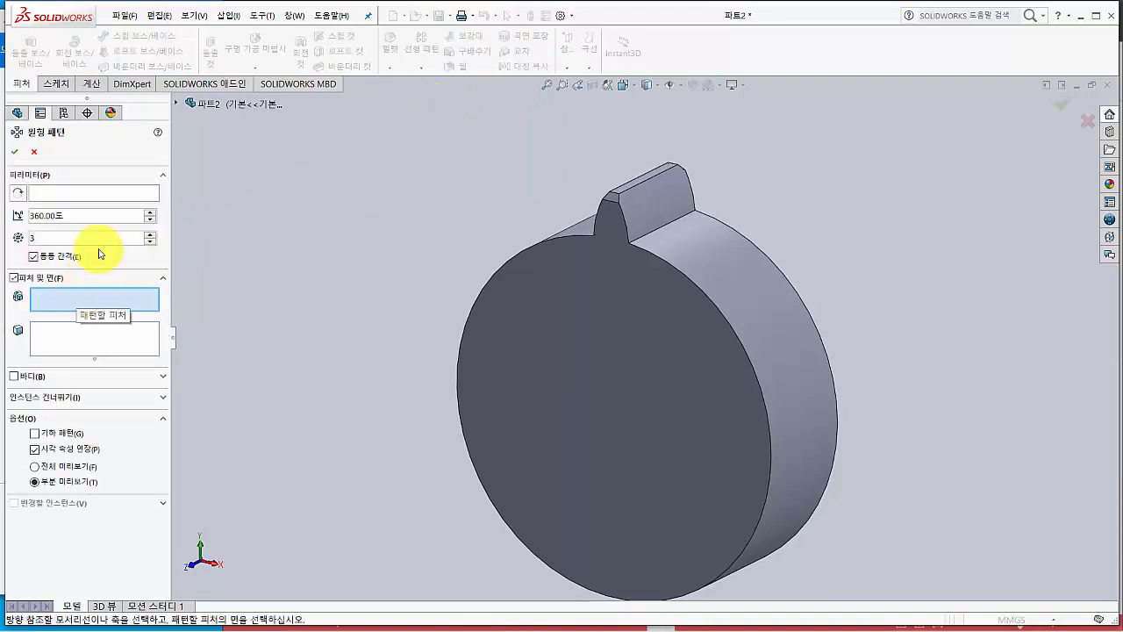
pyautogui.click(176, 104)
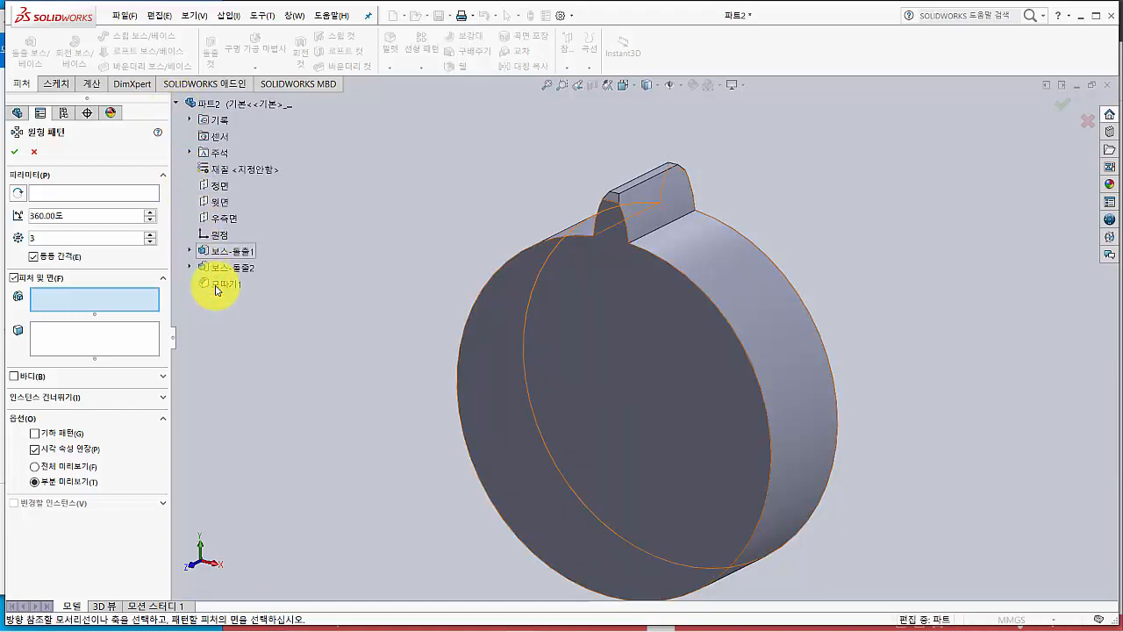
pyautogui.click(224, 285)
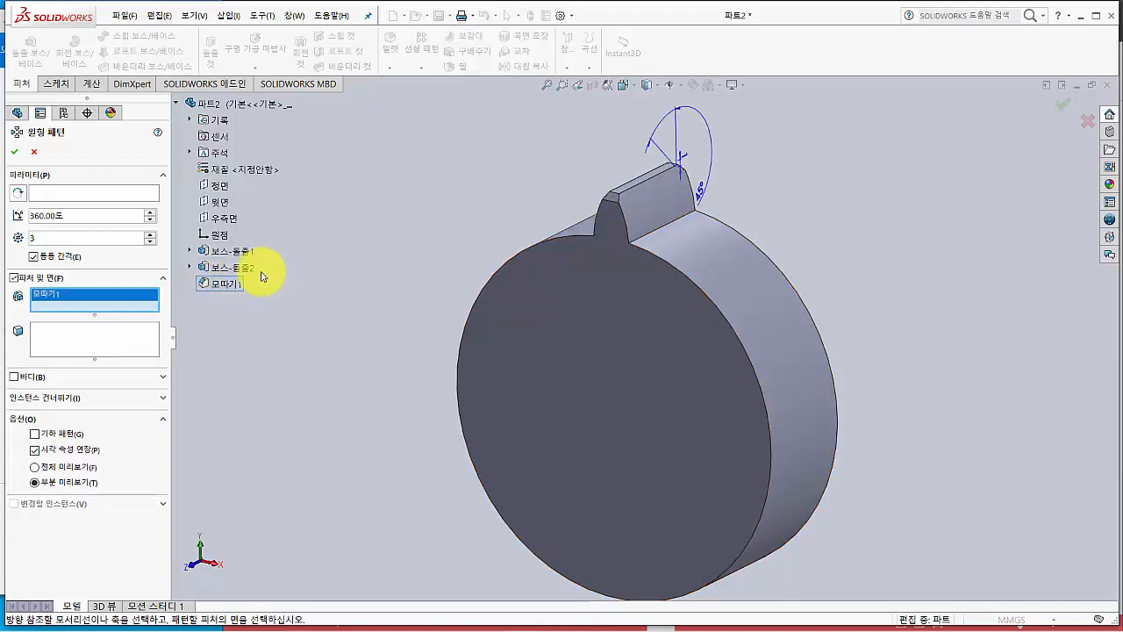
pyautogui.click(245, 269)
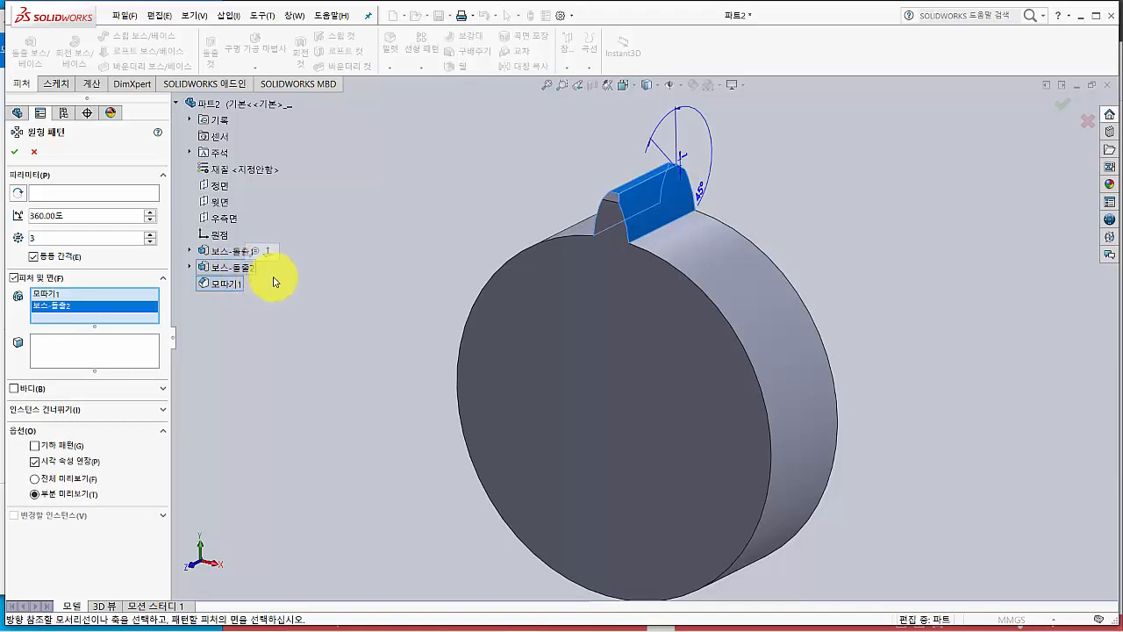
pyautogui.click(50, 199)
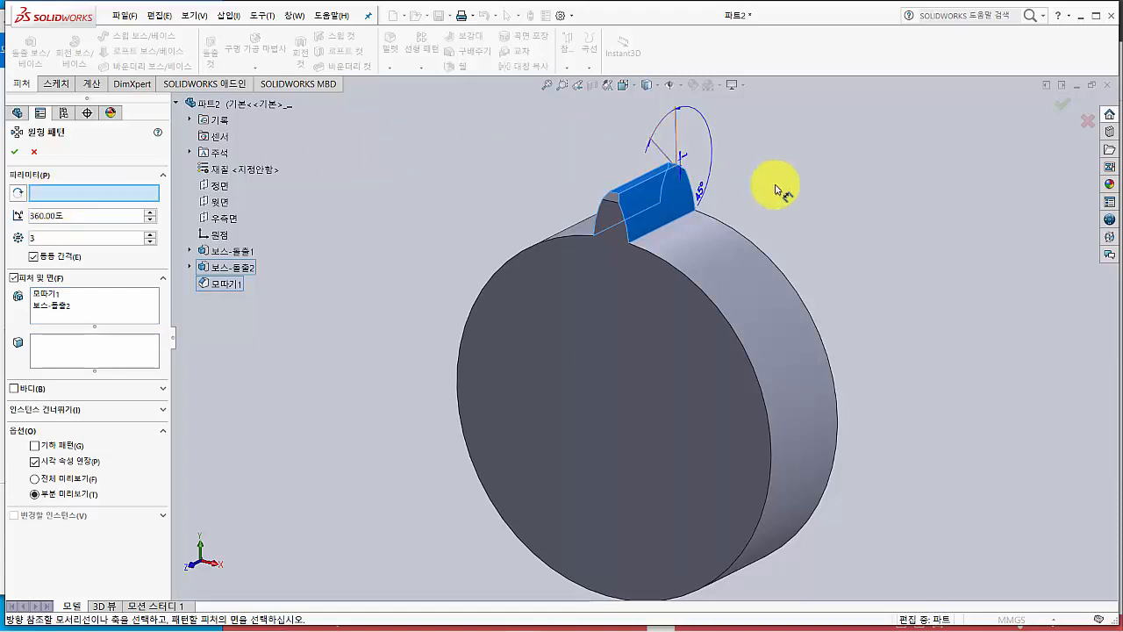
pyautogui.click(753, 303)
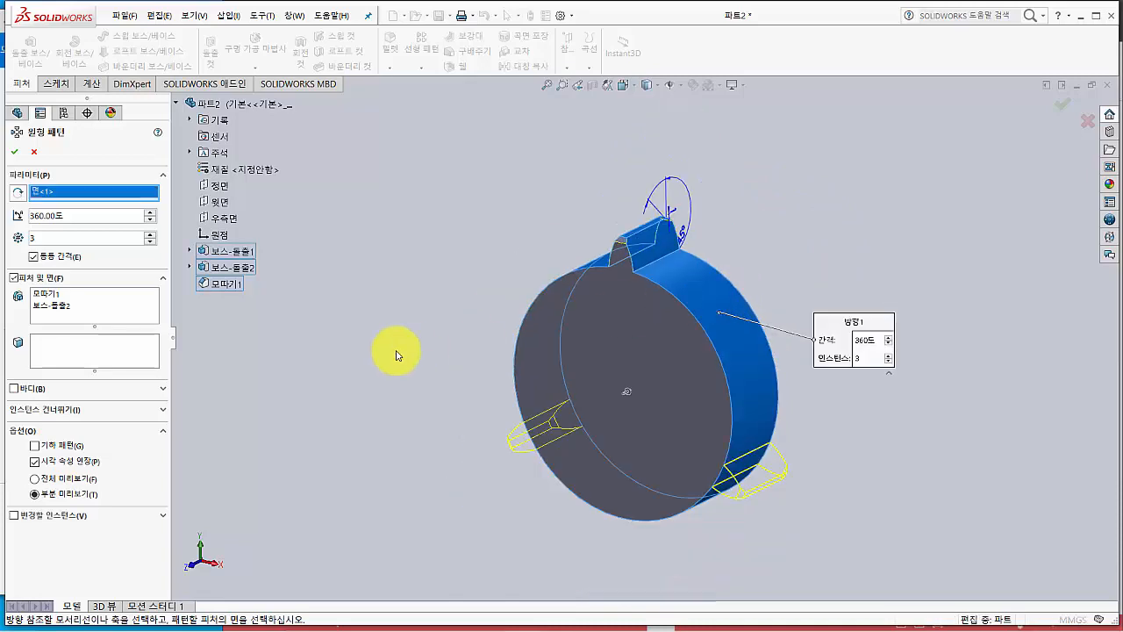
pyautogui.moveTo(388, 351)
pyautogui.mouseDown(button='middle')
pyautogui.moveTo(434, 313)
pyautogui.moveTo(390, 346)
pyautogui.mouseUp(button='middle')
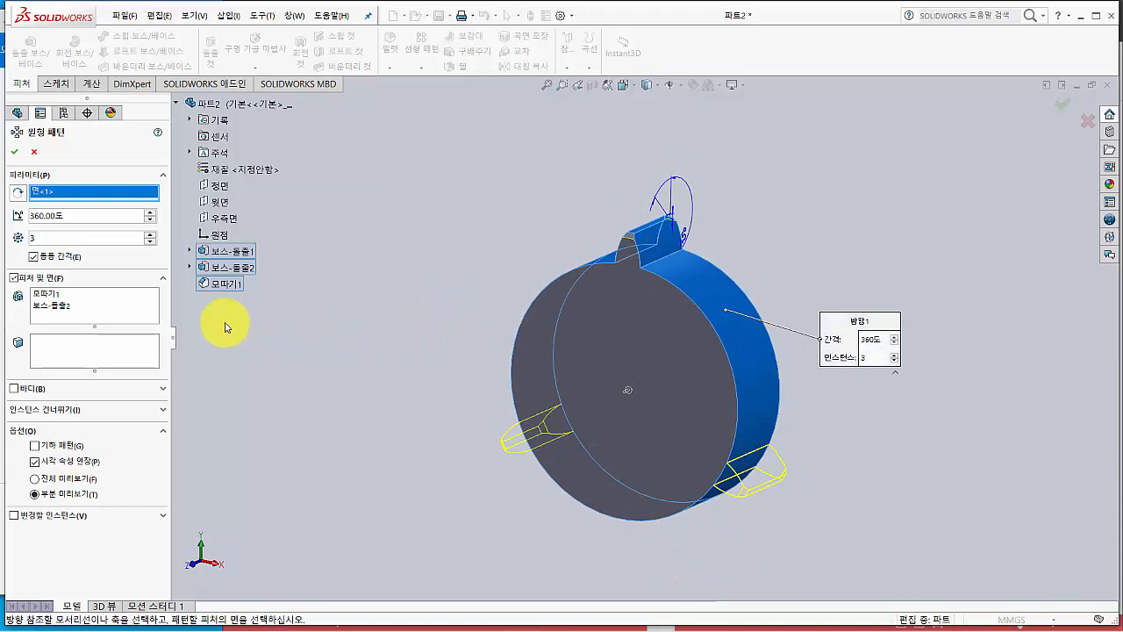
pyautogui.click(47, 239)
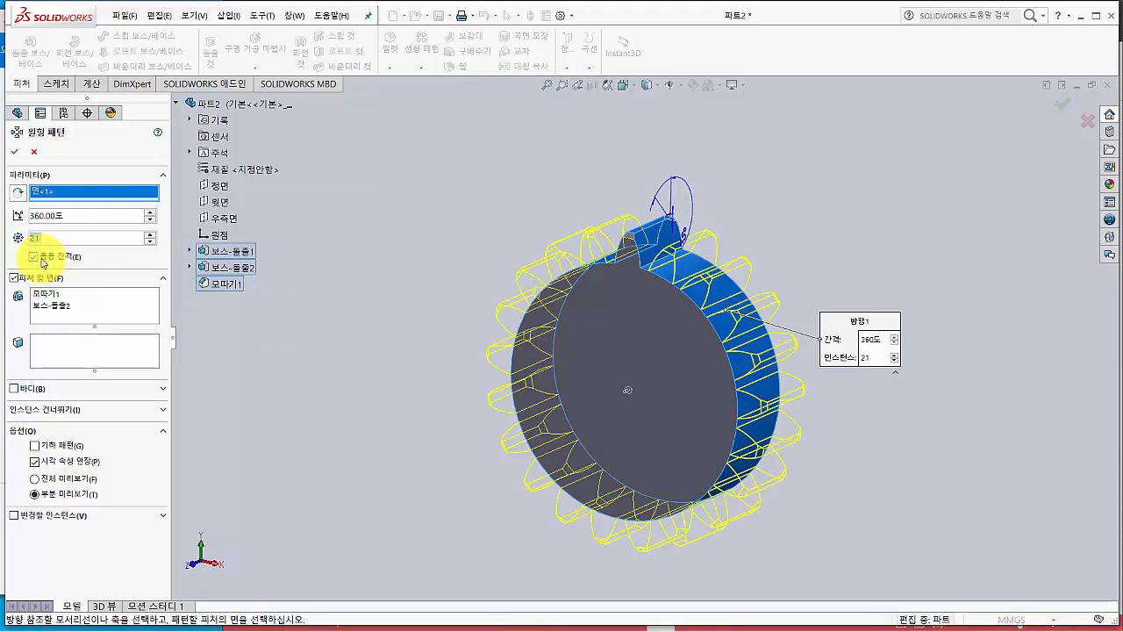
pyautogui.moveTo(389, 359)
pyautogui.mouseDown(button='middle')
pyautogui.moveTo(425, 302)
pyautogui.moveTo(477, 276)
pyautogui.moveTo(418, 299)
pyautogui.moveTo(399, 343)
pyautogui.mouseUp(button='middle')
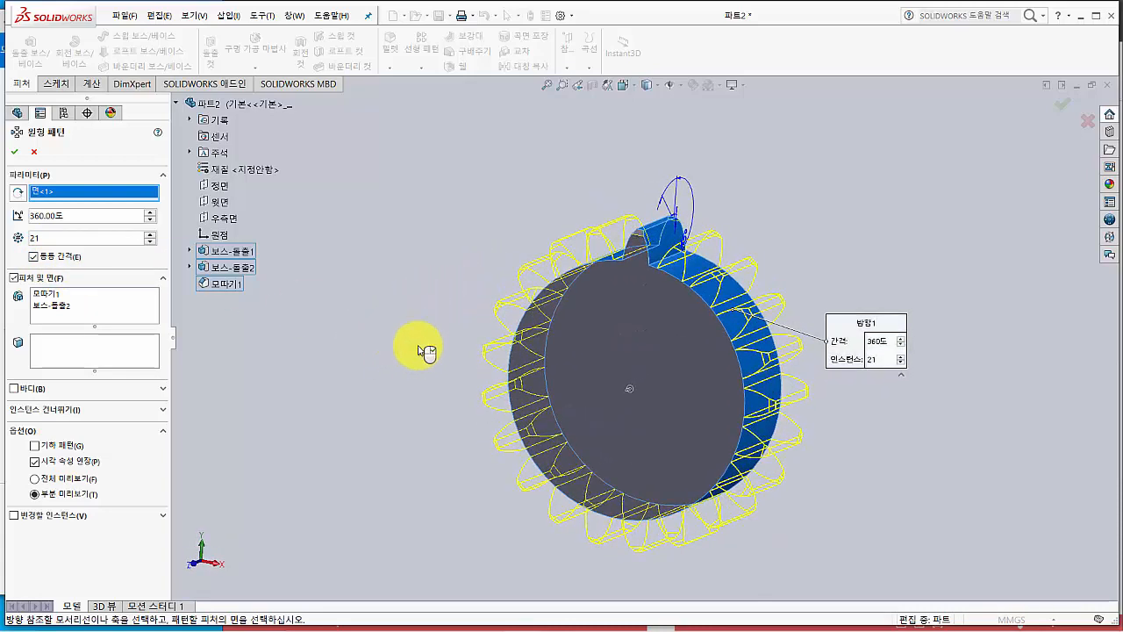
pyautogui.click(17, 153)
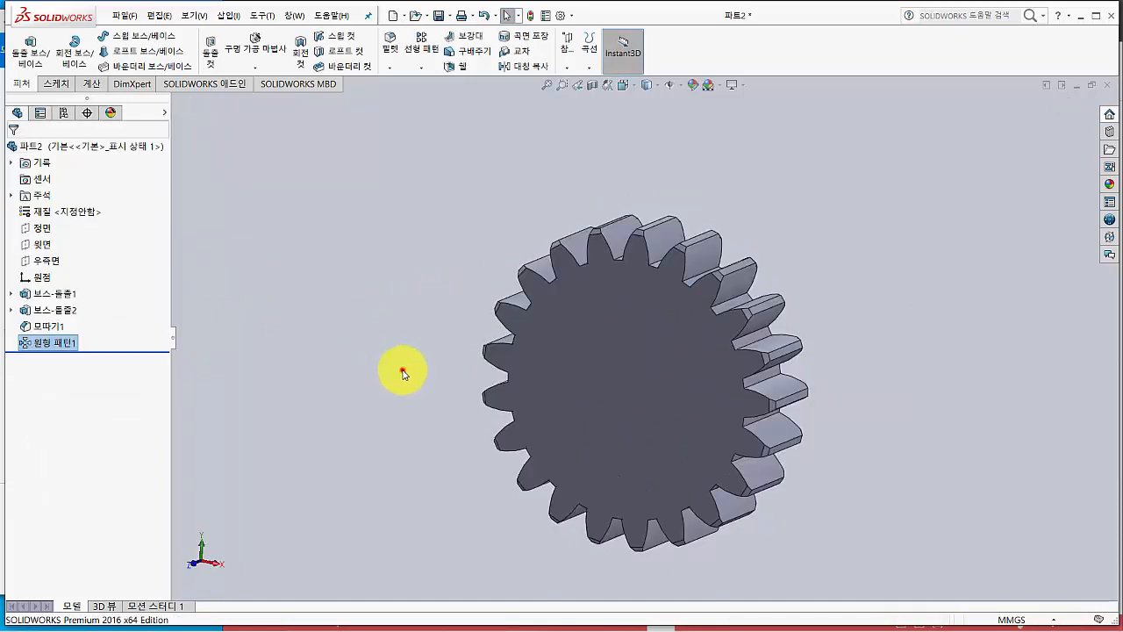
pyautogui.click(403, 373)
pyautogui.moveTo(403, 373); pyautogui.dragTo(430, 377, button='middle')
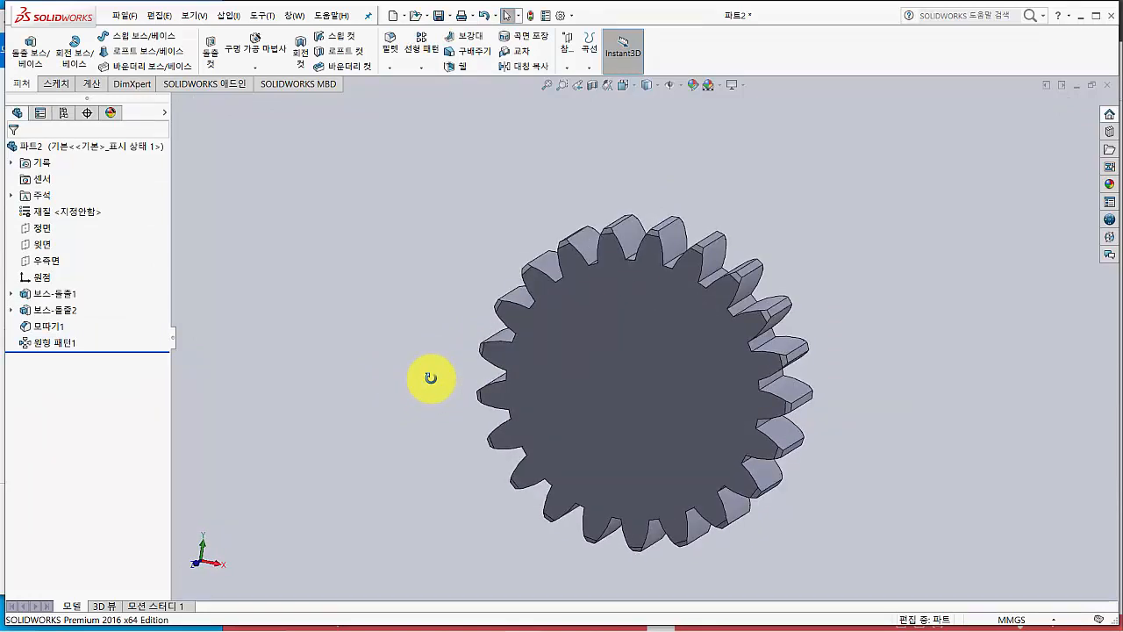
# - Check the bore in the gear drawing 스퍼기어.jpg, then sketch a circle about 22 mm in diameter on the gear's front face, centered on the origin
pyautogui.hotkey('alt', 'Tab')
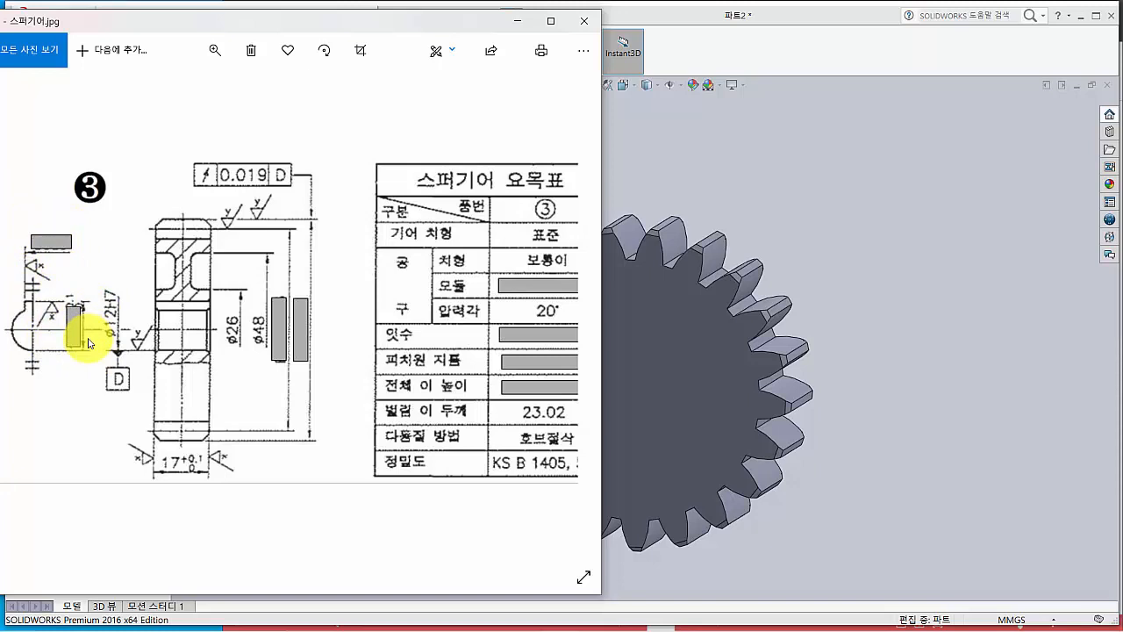
pyautogui.click(797, 47)
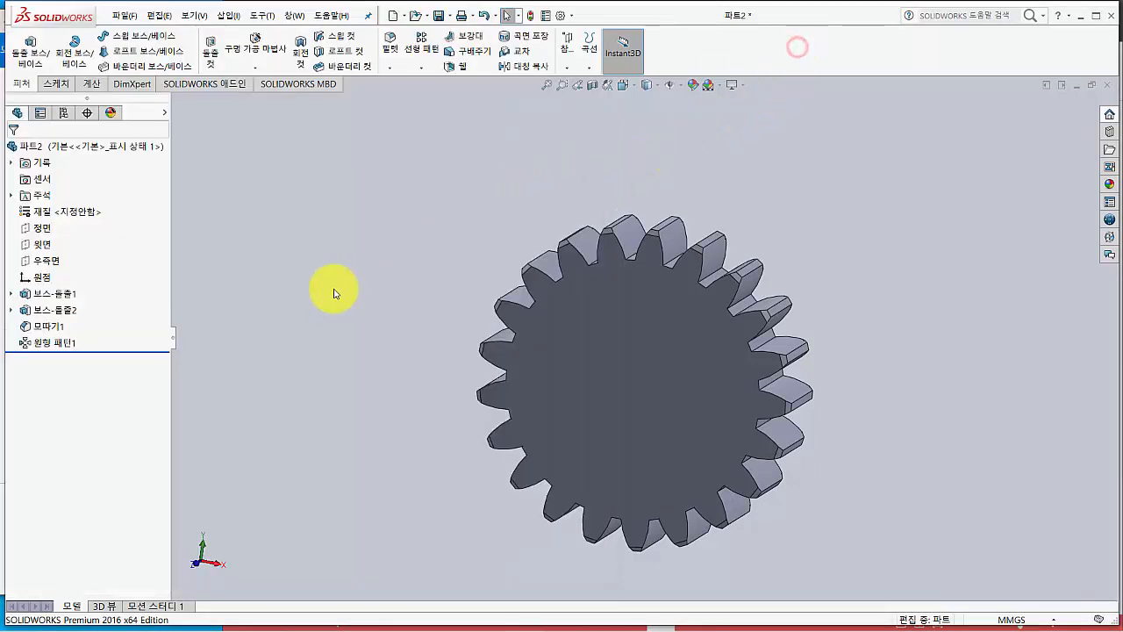
pyautogui.click(601, 381)
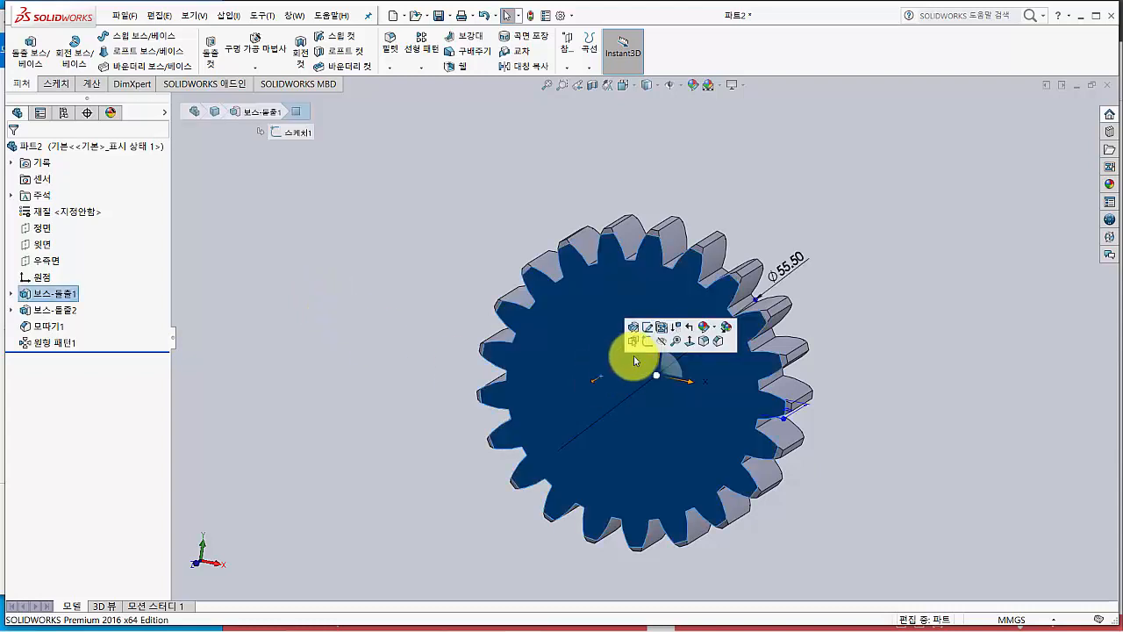
pyautogui.click(648, 347)
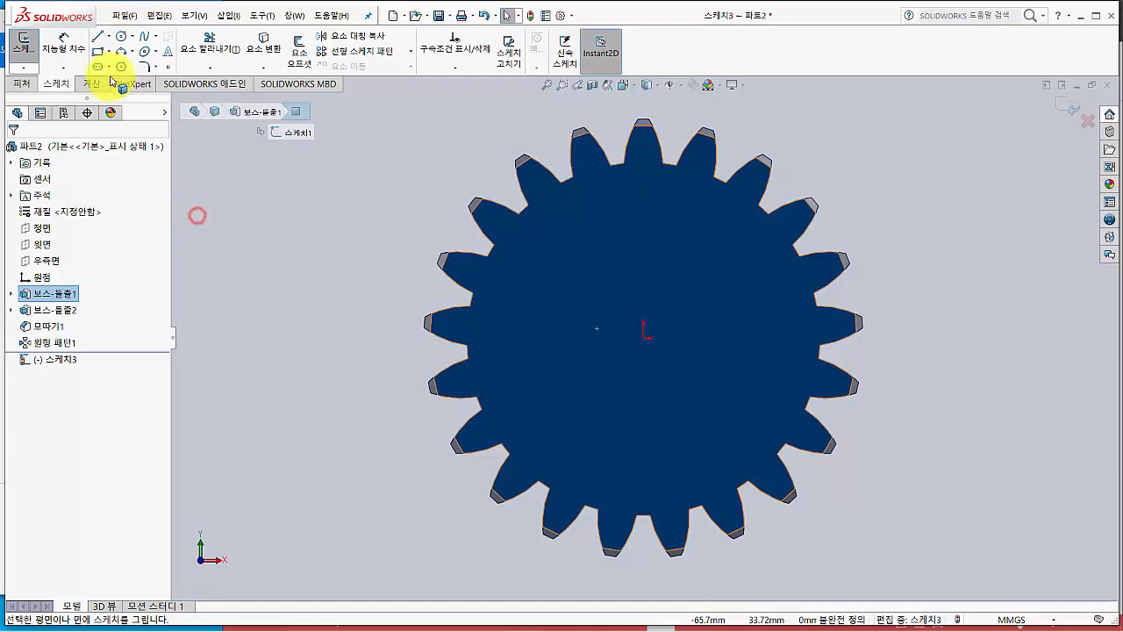
pyautogui.click(123, 39)
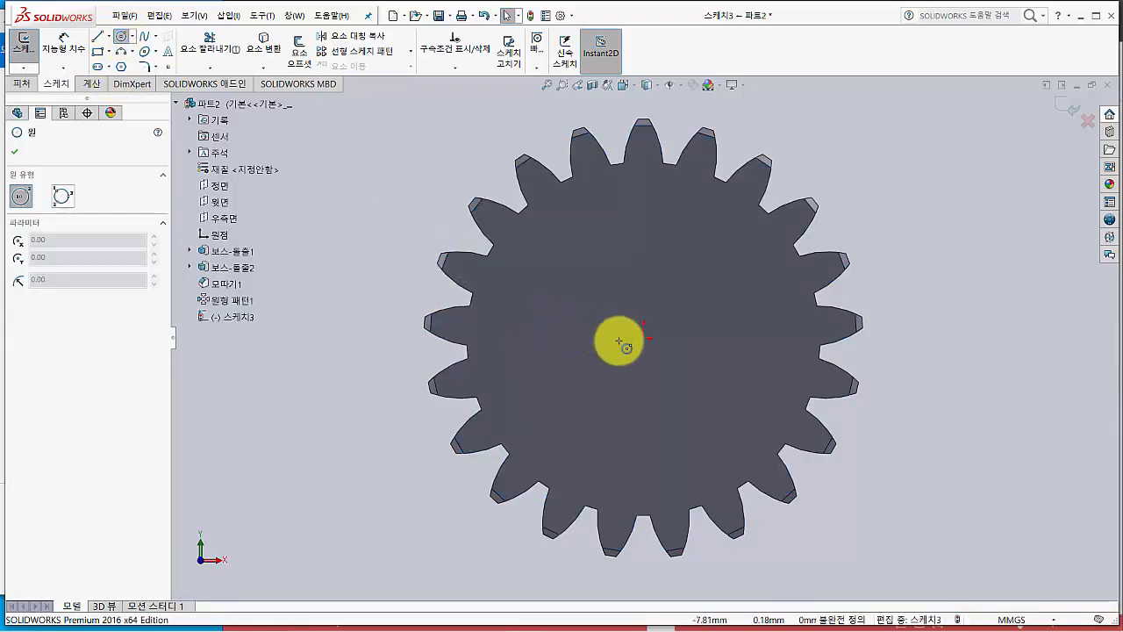
pyautogui.click(645, 340)
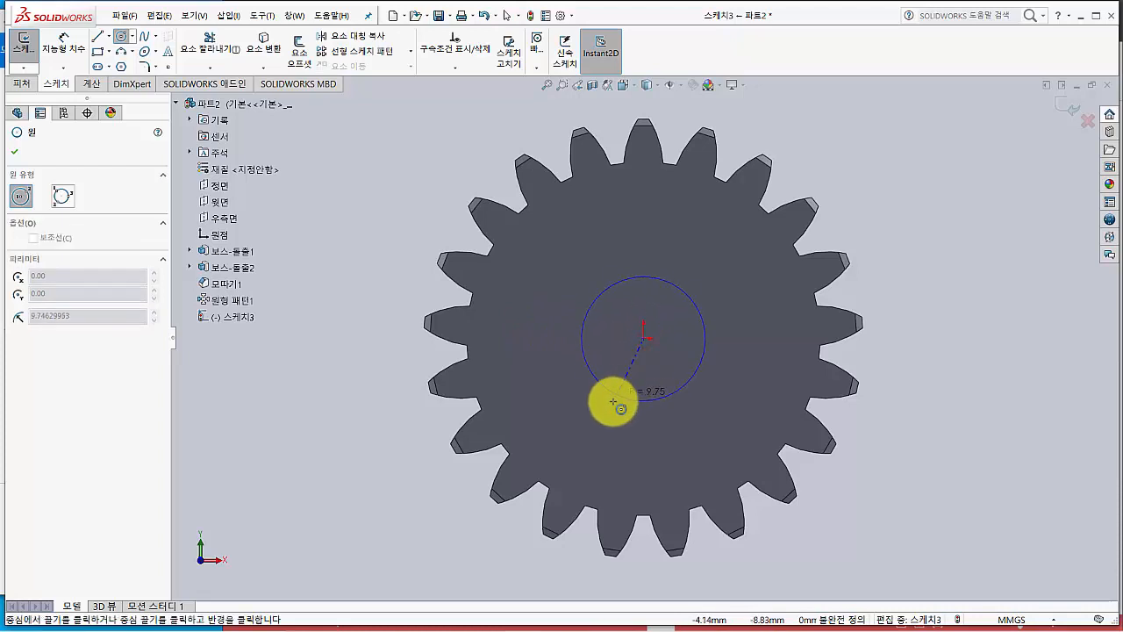
pyautogui.click(611, 402)
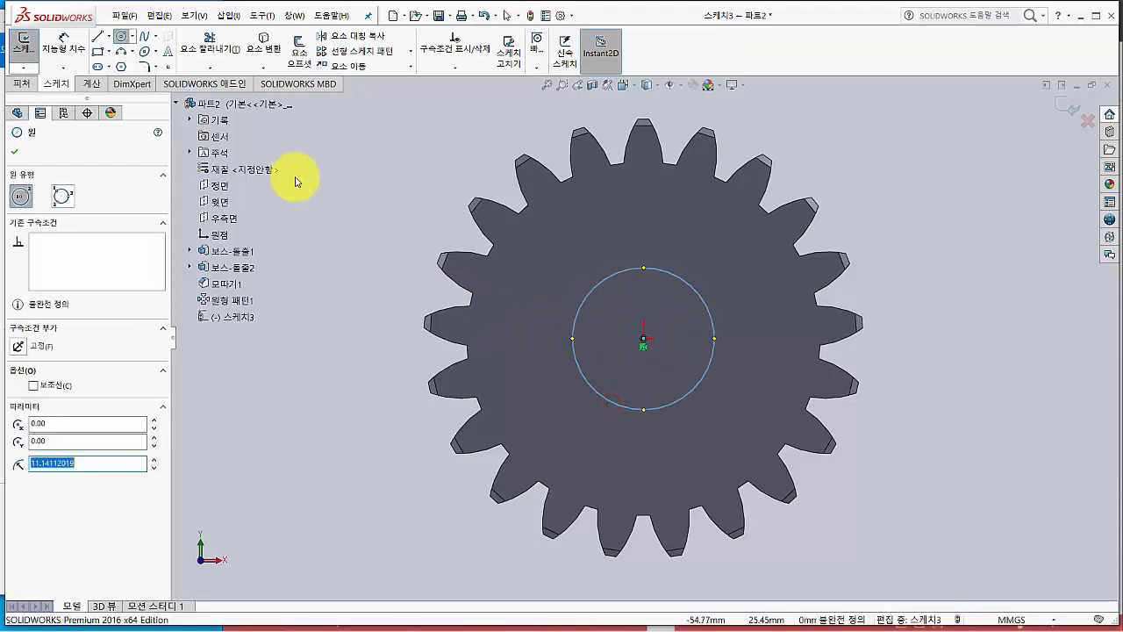
# - Dimension the center circle's diameter and set it to 12 mm
pyautogui.click(63, 40)
pyautogui.click(675, 280)
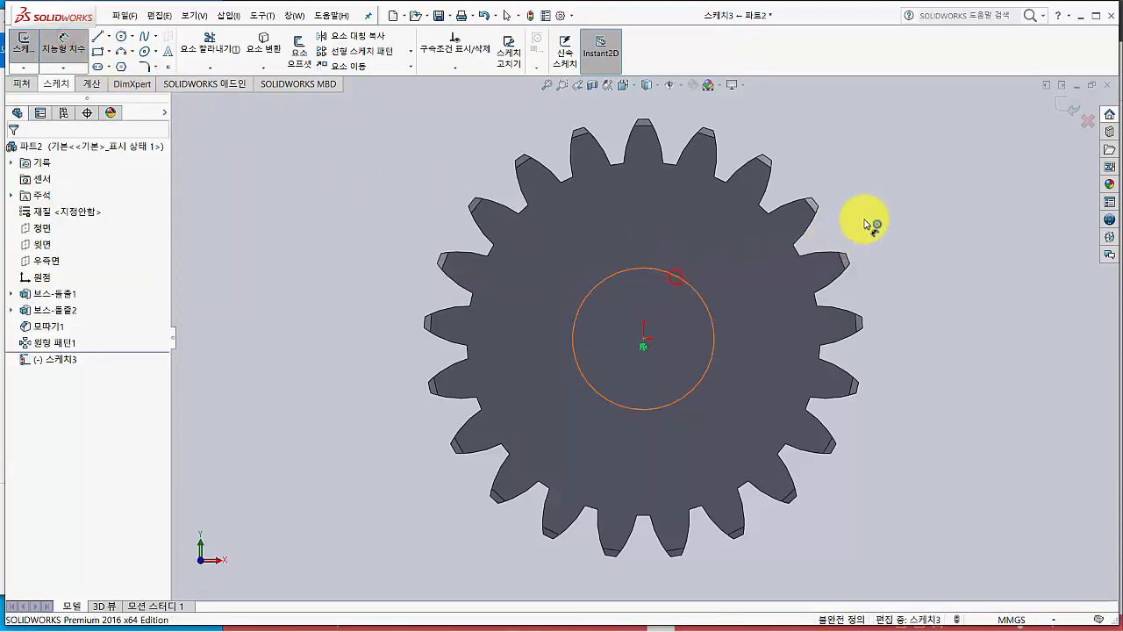
pyautogui.click(879, 212)
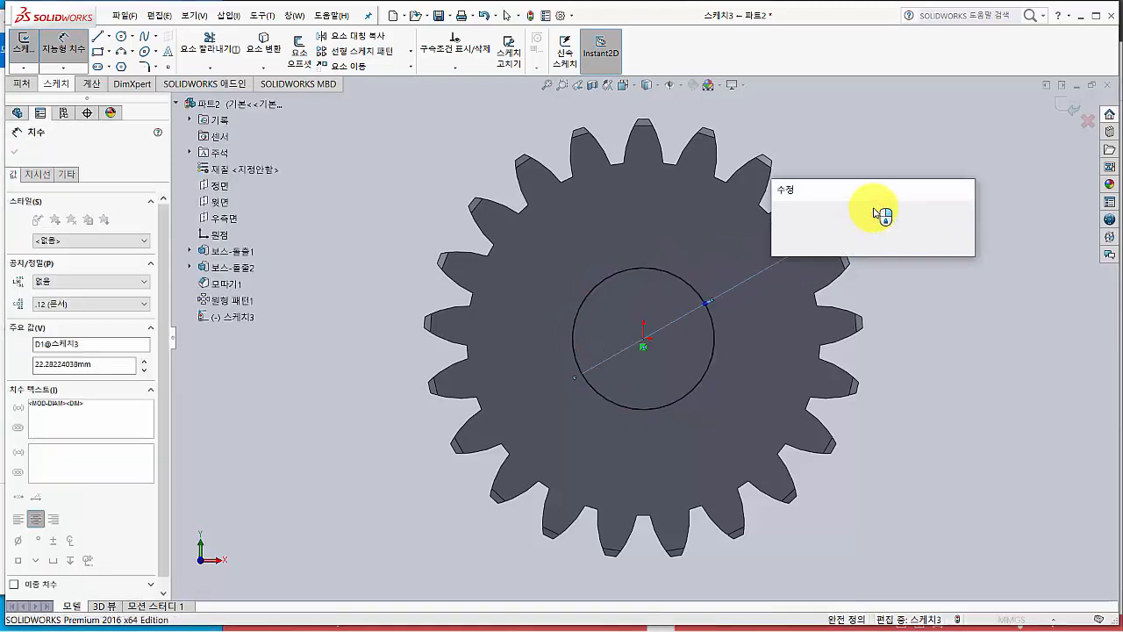
pyautogui.write('12')
pyautogui.press('Return')
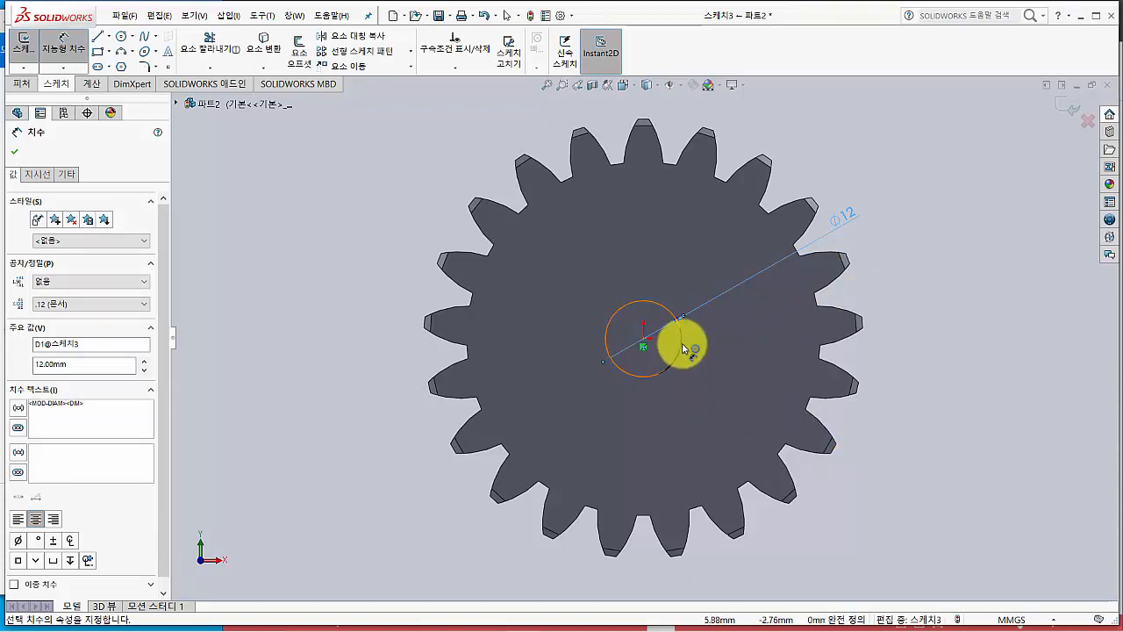
# - Sketch a keyway rectangle about 5.2 mm wide and 4 mm high across the top of the bore circle
pyautogui.scroll(-3, 833, 317)
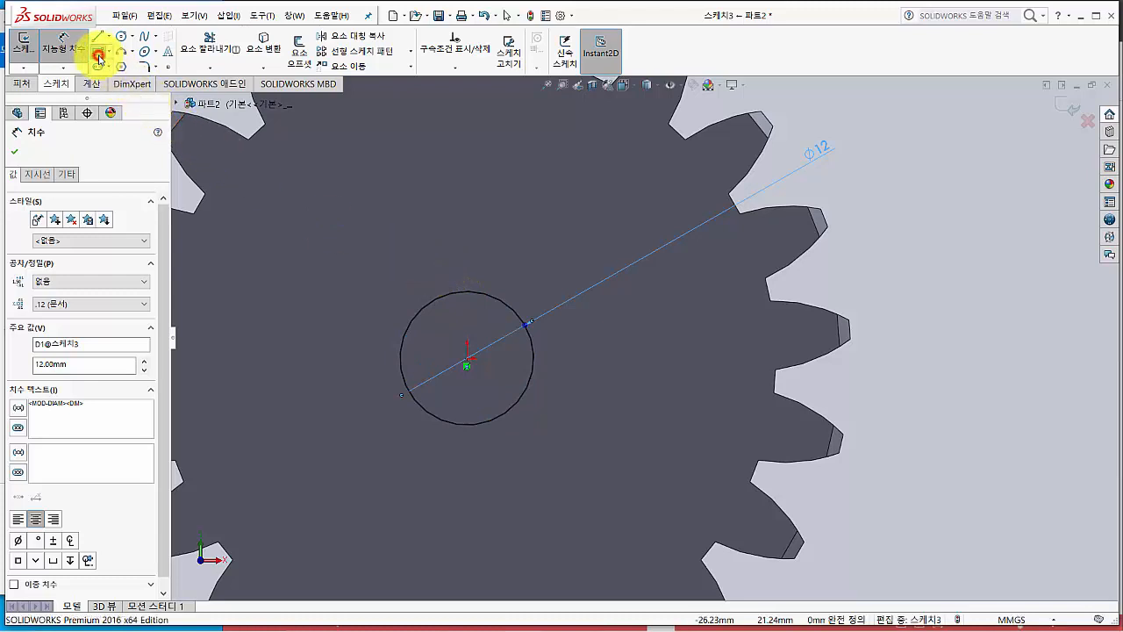
pyautogui.click(97, 52)
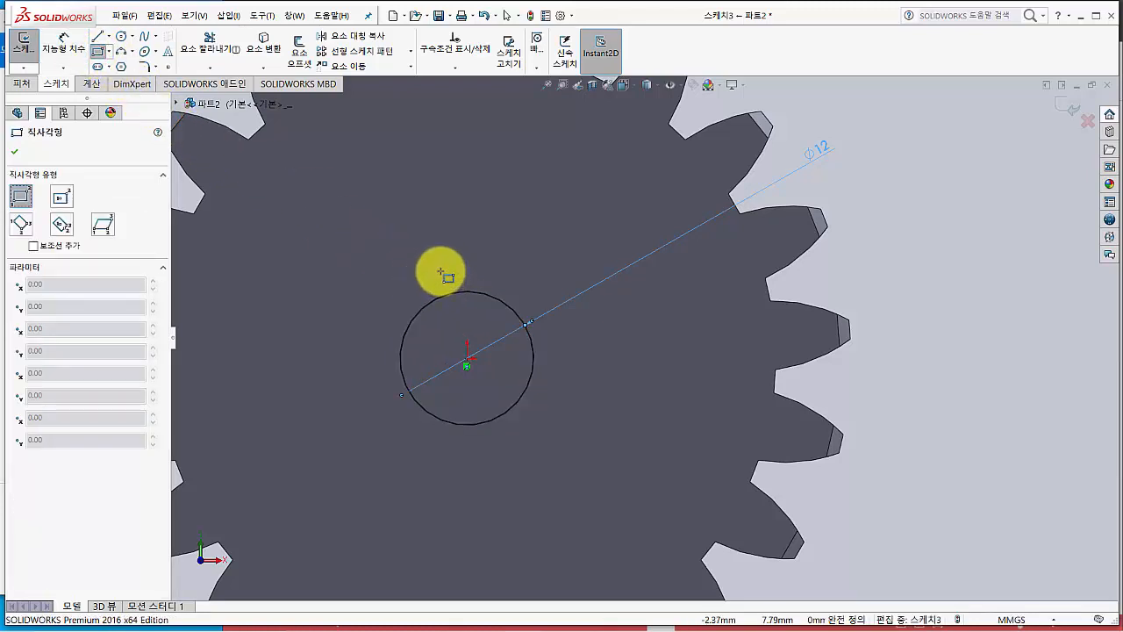
pyautogui.moveTo(441, 271); pyautogui.dragTo(498, 314)
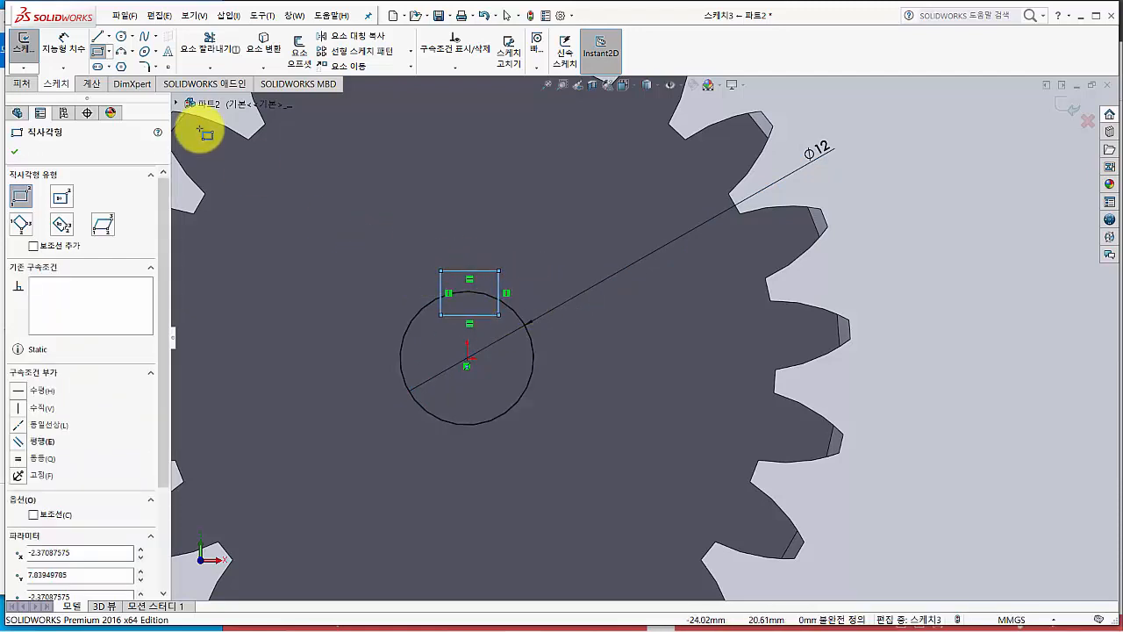
# - Dimension the keyway rectangle's width between its two vertical sides and set it to 4 mm
pyautogui.click(62, 50)
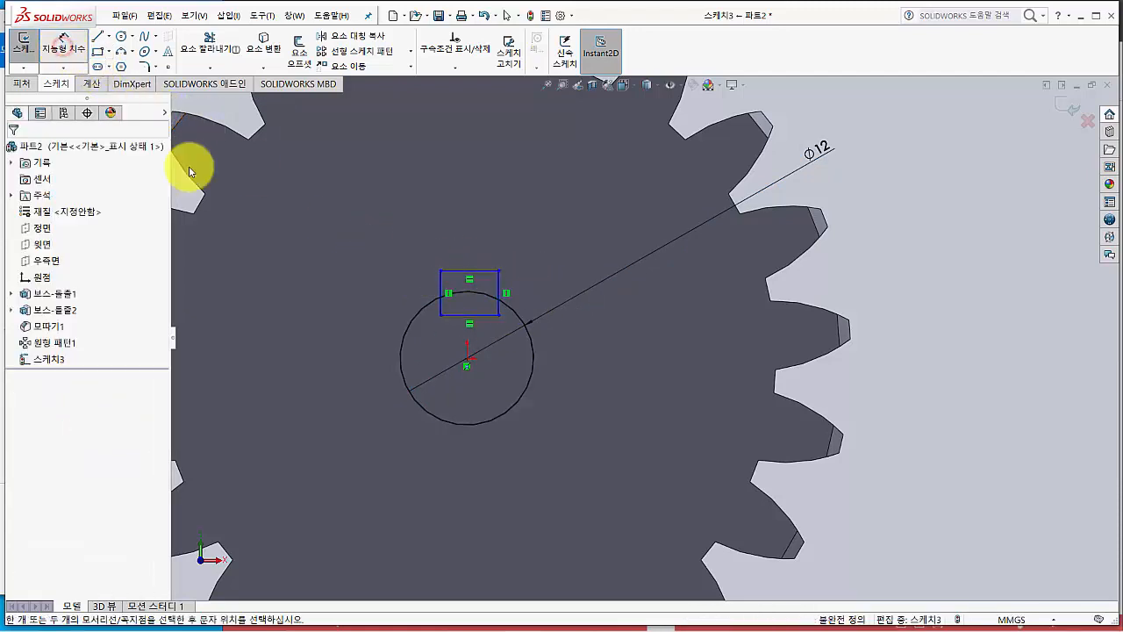
pyautogui.scroll(-2, 351, 268)
pyautogui.scroll(-2, 438, 307)
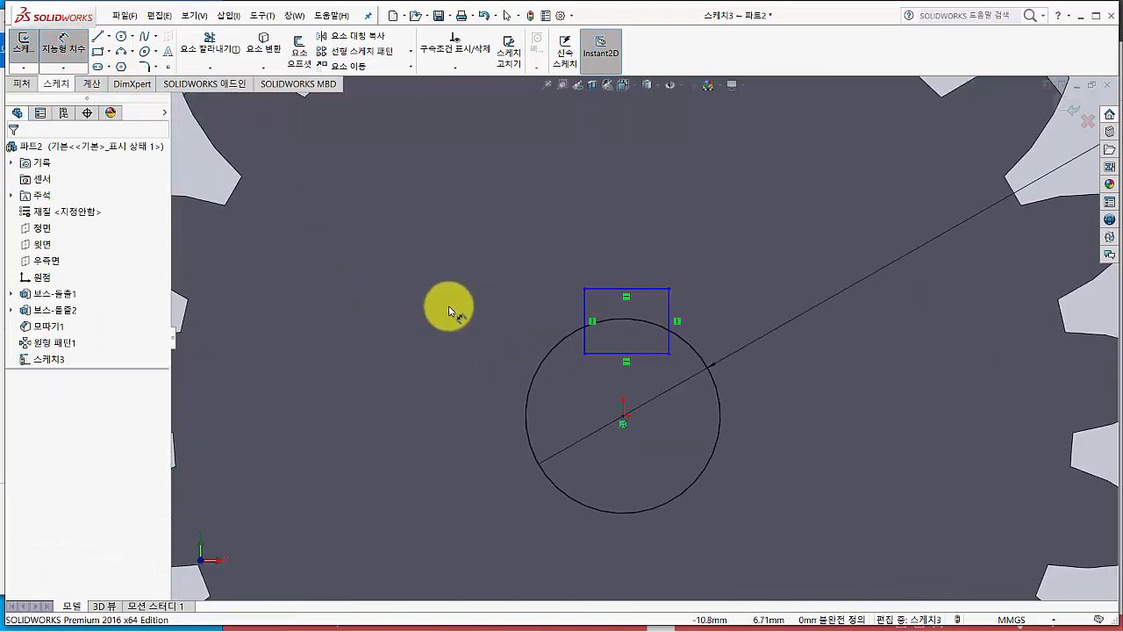
pyautogui.click(586, 309)
pyautogui.click(667, 307)
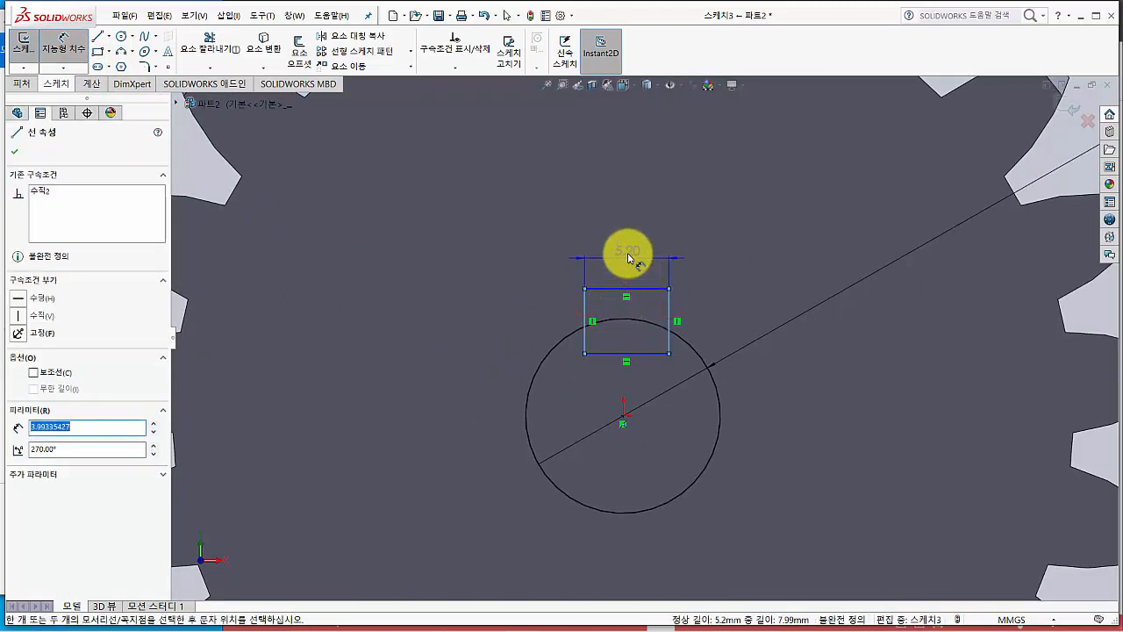
pyautogui.click(627, 245)
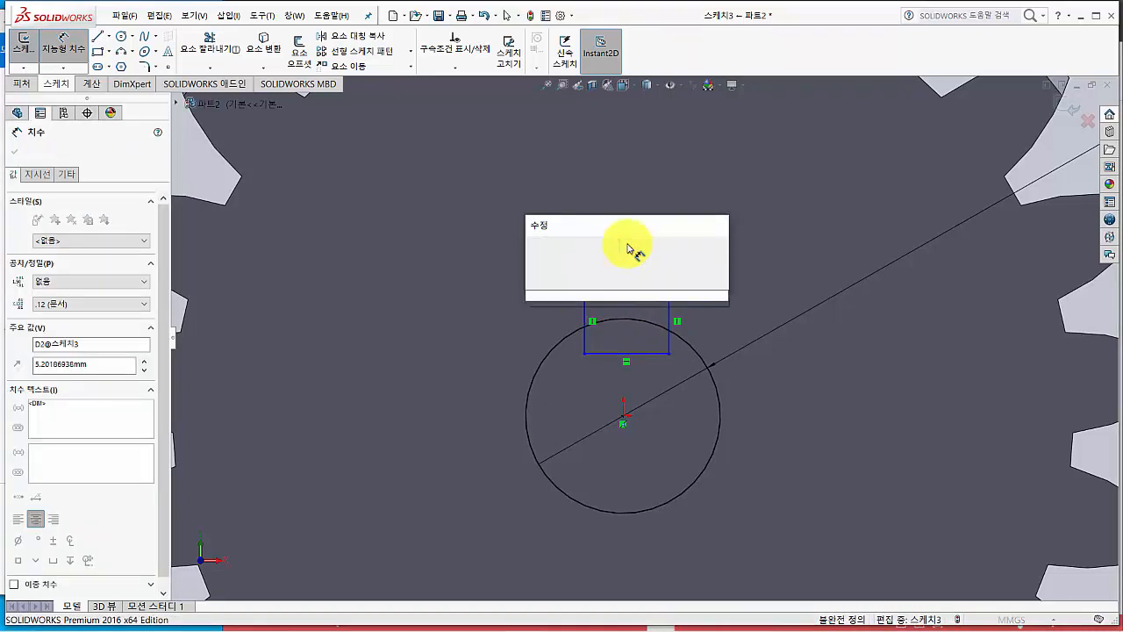
pyautogui.press('Return')
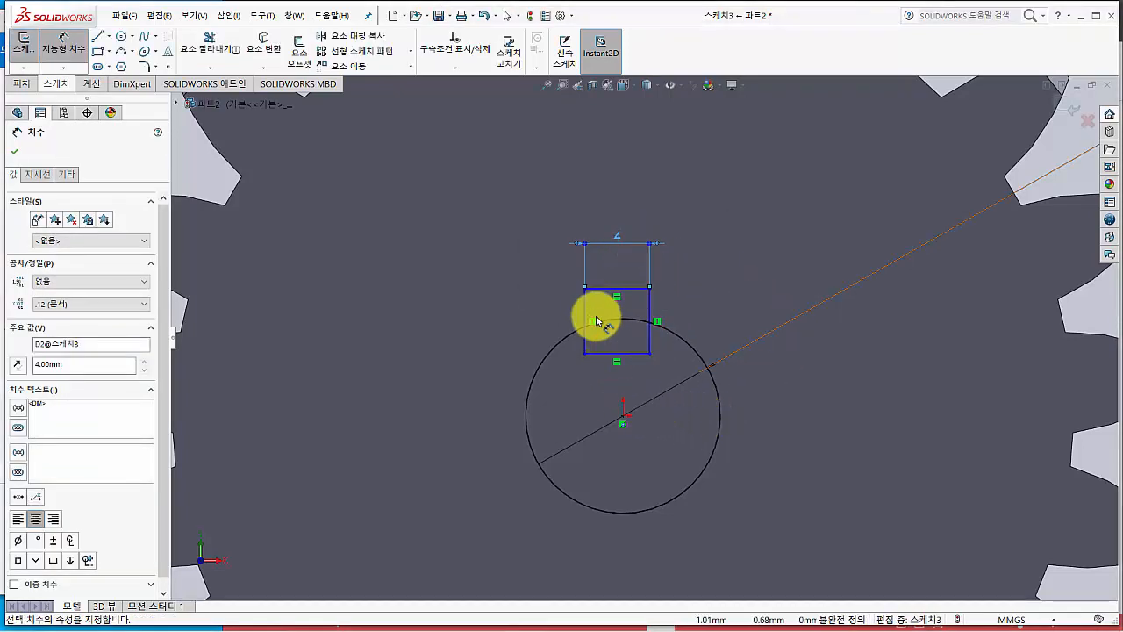
# - Dimension the distance from the keyway rectangle's left side to the origin and set it to 2 mm
pyautogui.click(586, 305)
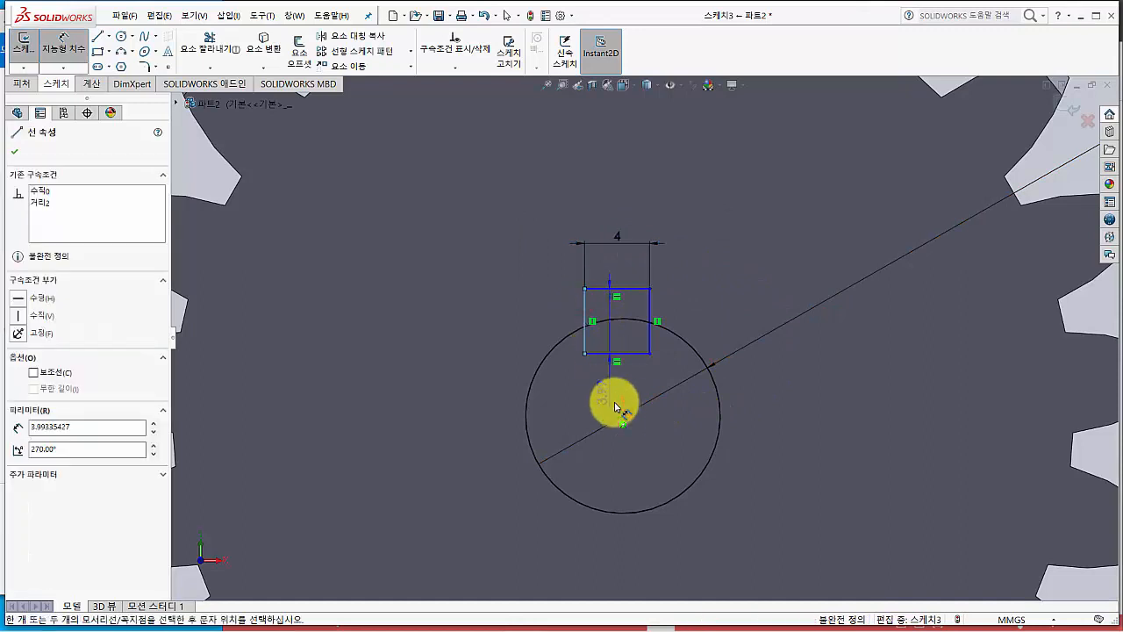
pyautogui.click(623, 414)
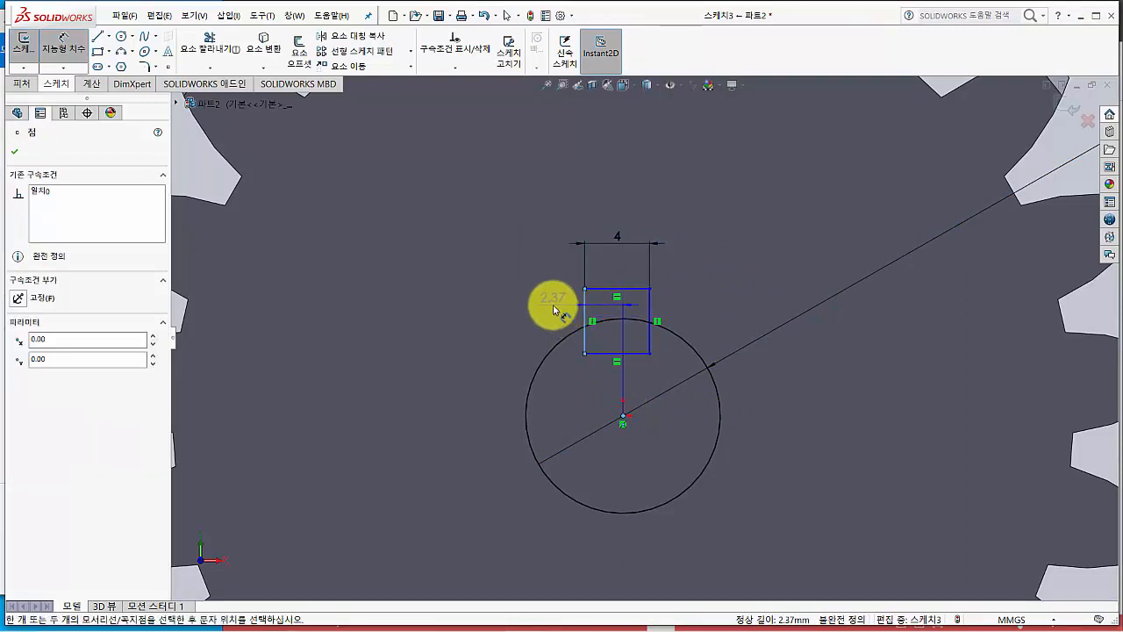
pyautogui.click(552, 306)
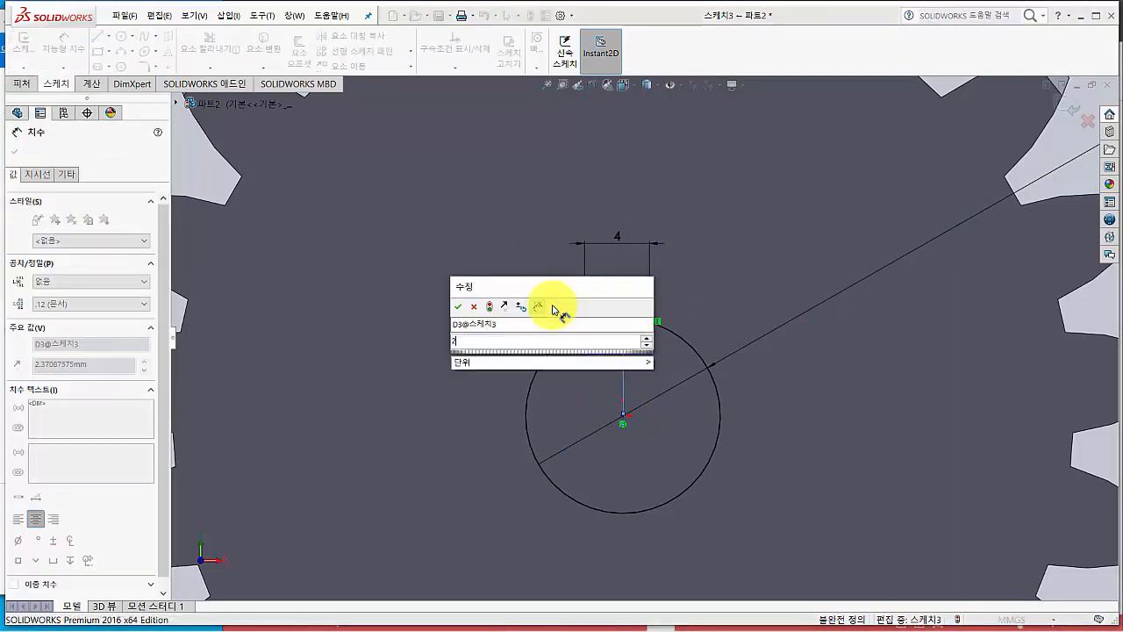
pyautogui.press('Return')
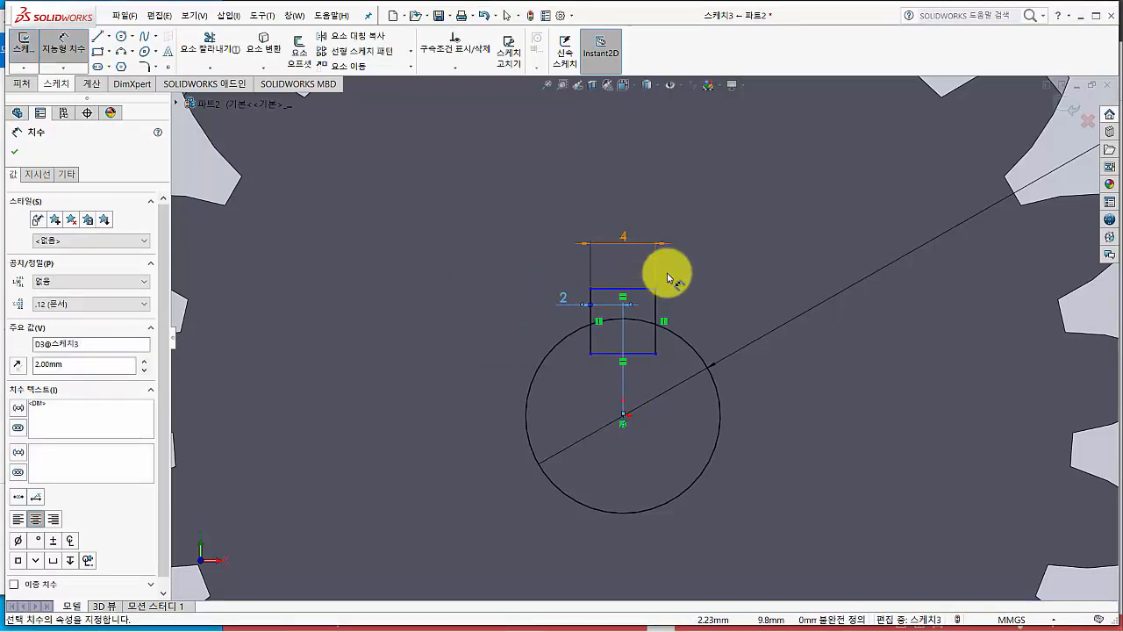
# - Dimension the height from the keyway's top edge to the lowest point of the bore circle and set it to 13.8 mm
pyautogui.click(639, 291)
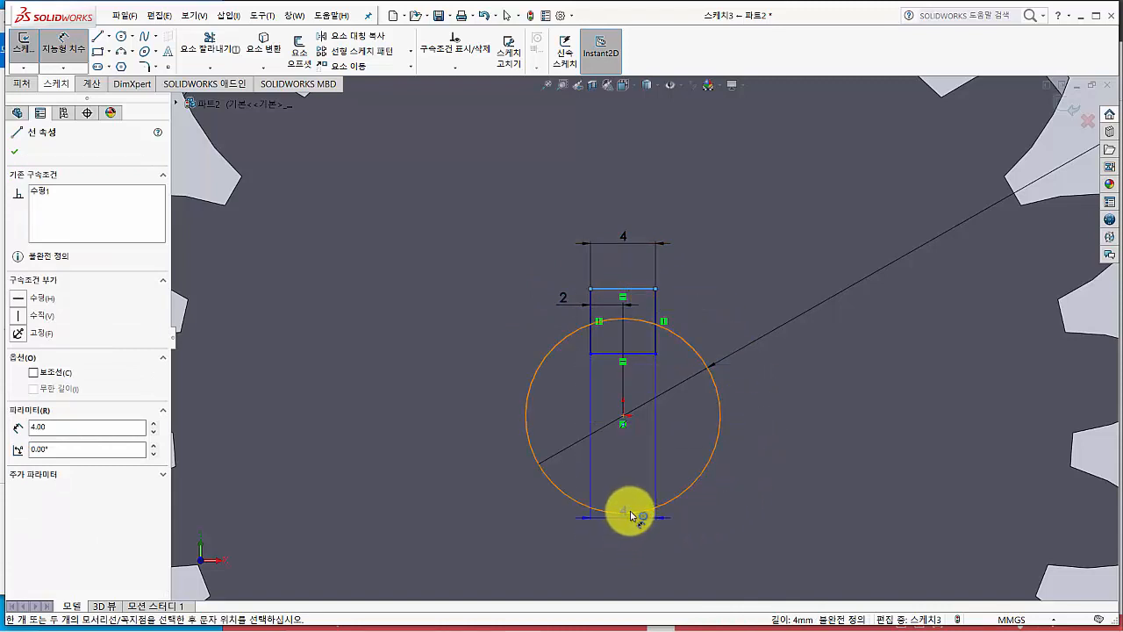
pyautogui.click(630, 514)
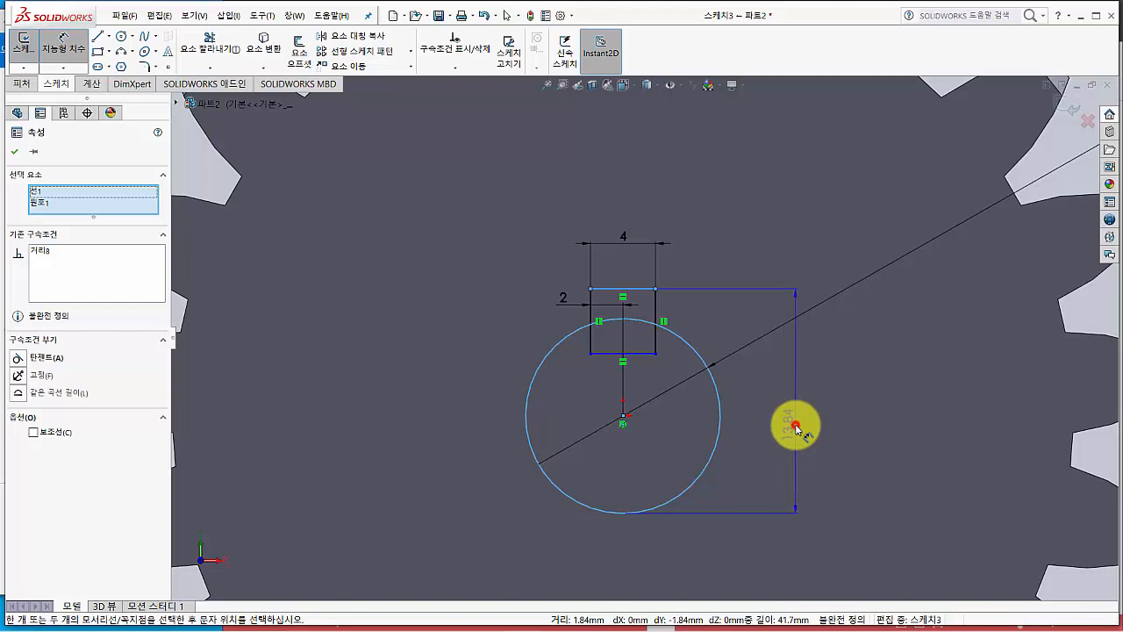
pyautogui.click(795, 427)
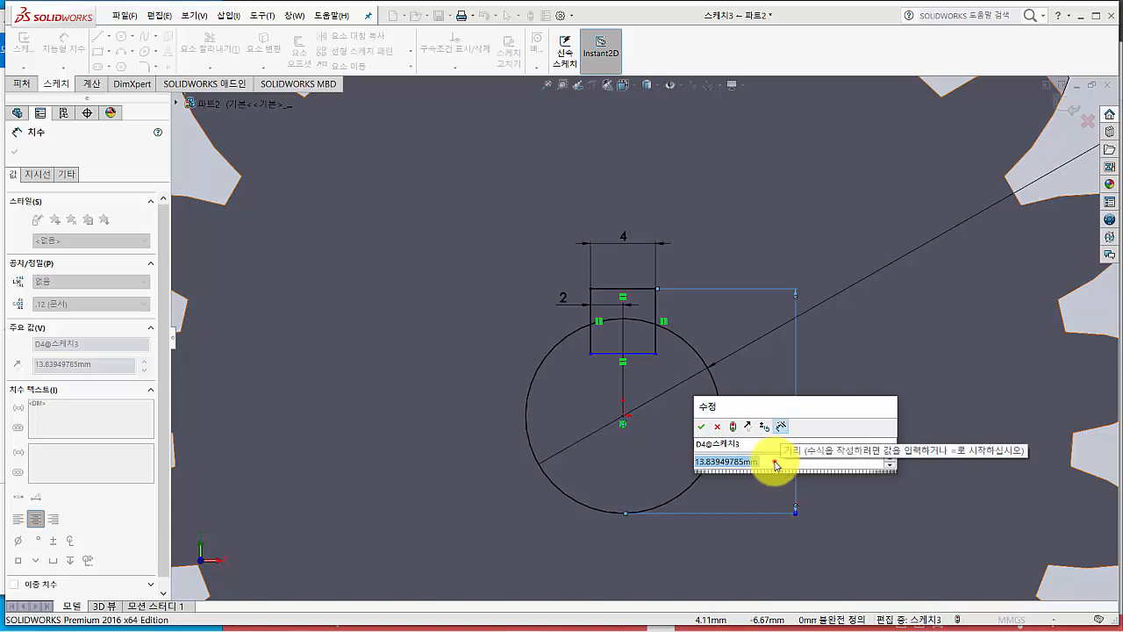
pyautogui.moveTo(730, 460); pyautogui.dragTo(689, 462)
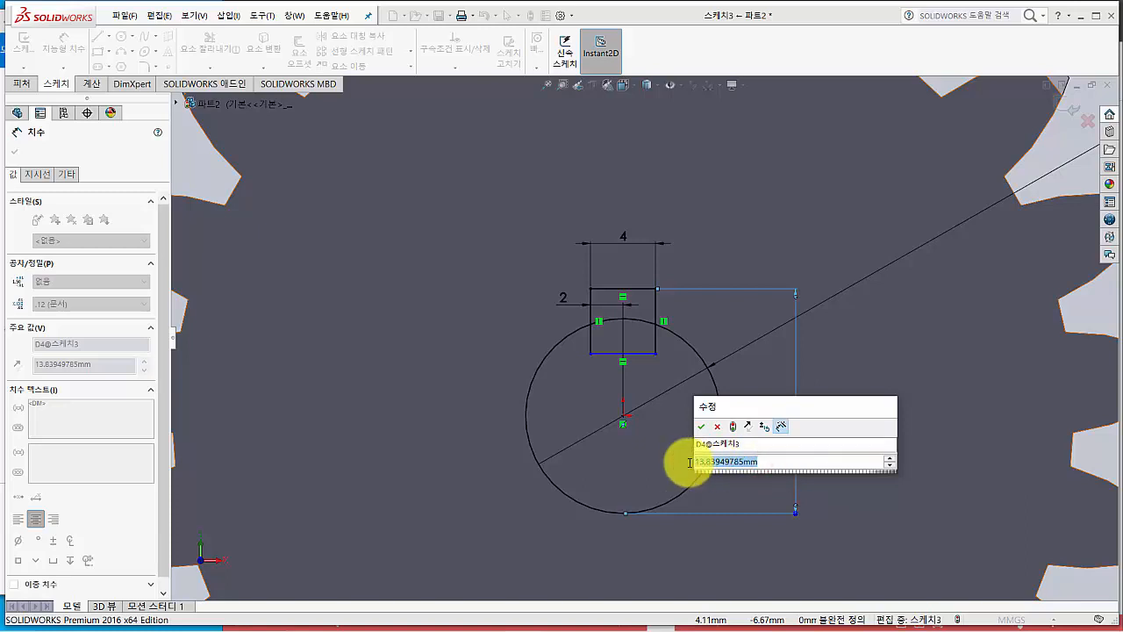
pyautogui.write('피')
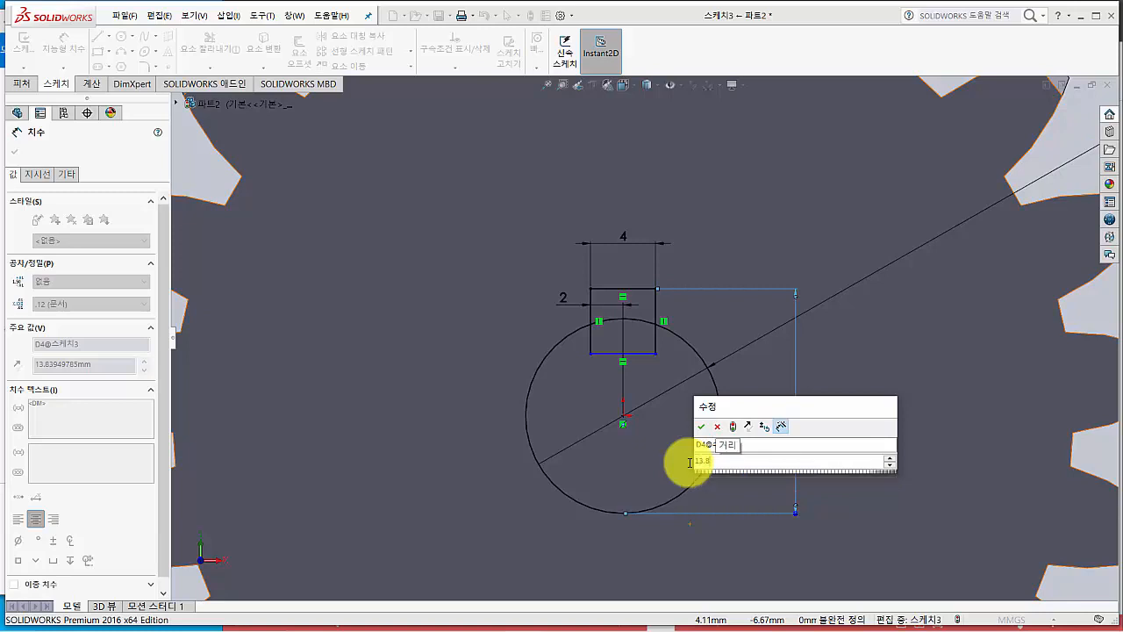
pyautogui.press('Return')
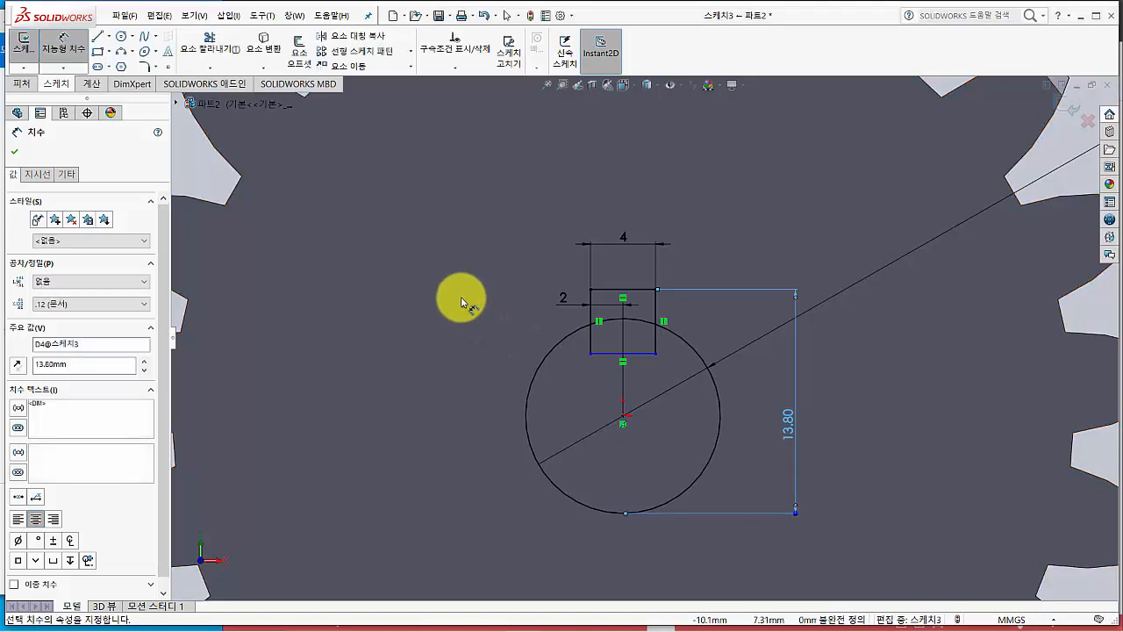
# - Trim the keyway lines and arc inside the bore so one closed keyed outline remains, and exit the sketch
pyautogui.click(211, 52)
pyautogui.moveTo(591, 345)
pyautogui.mouseDown()
pyautogui.moveTo(603, 357)
pyautogui.moveTo(657, 351)
pyautogui.moveTo(641, 318)
pyautogui.moveTo(649, 339)
pyautogui.mouseUp()
pyautogui.scroll(5, 649, 338)
pyautogui.moveTo(965, 359); pyautogui.dragTo(929, 380, button='middle')
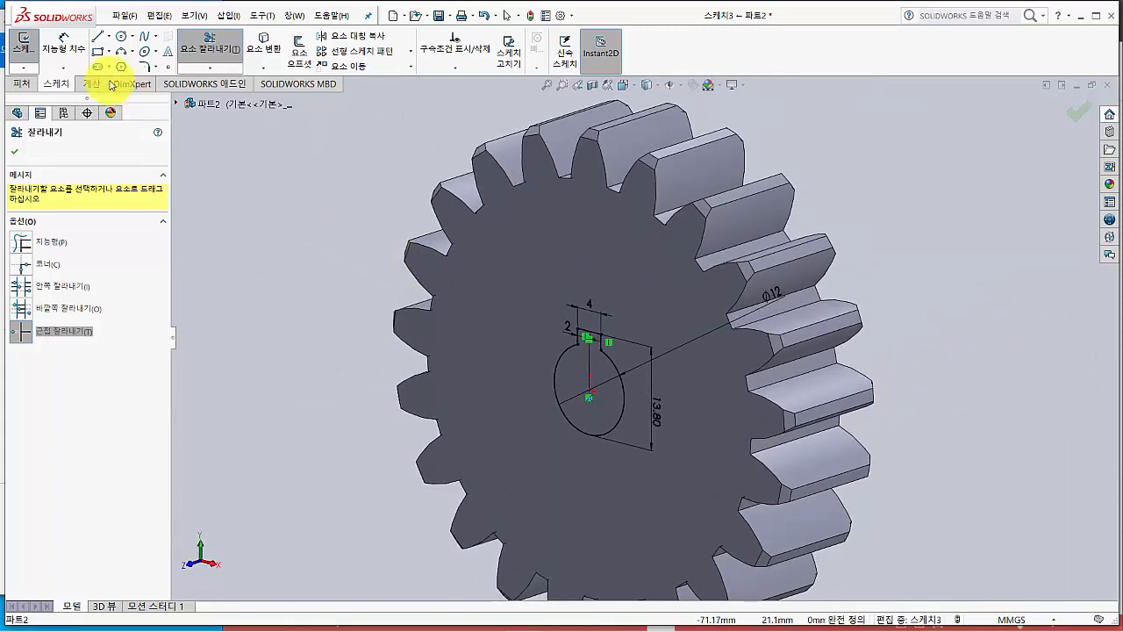
pyautogui.click(25, 44)
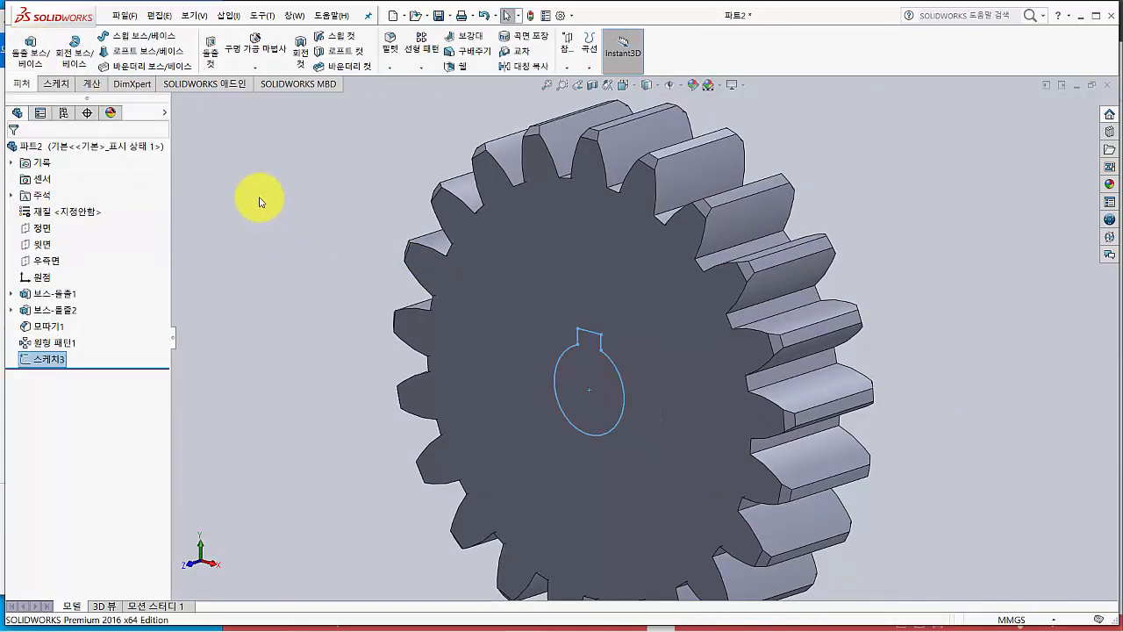
# - Cut-extrude the keyed bore sketch through all of the gear
pyautogui.click(209, 53)
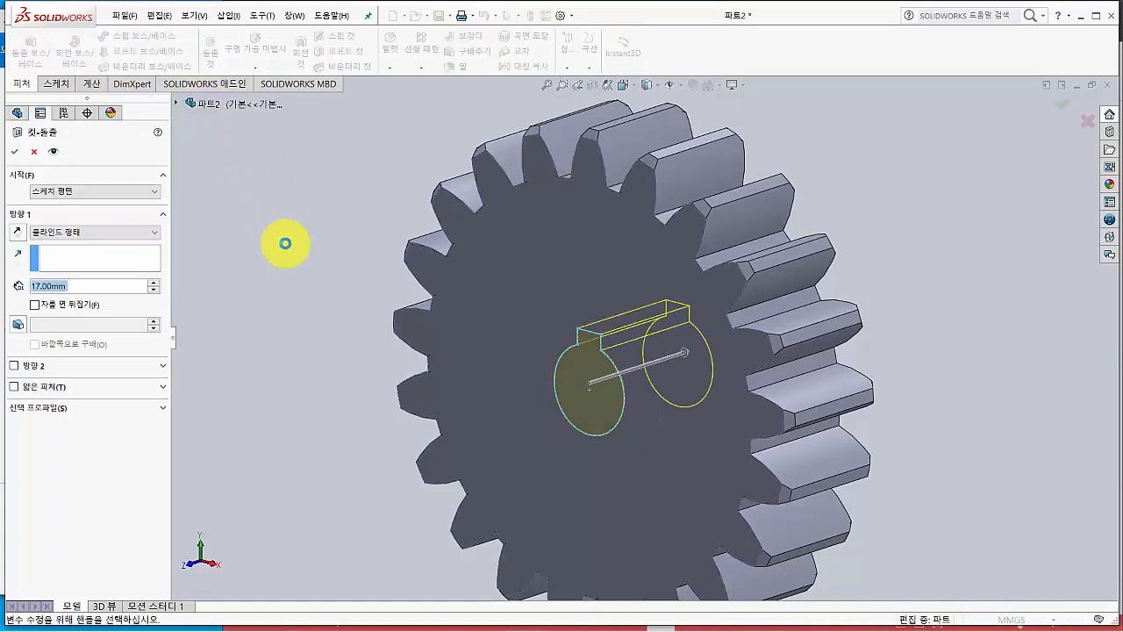
pyautogui.moveTo(308, 310)
pyautogui.mouseDown(button='middle')
pyautogui.moveTo(245, 311)
pyautogui.moveTo(302, 316)
pyautogui.mouseUp(button='middle')
pyautogui.click(75, 232)
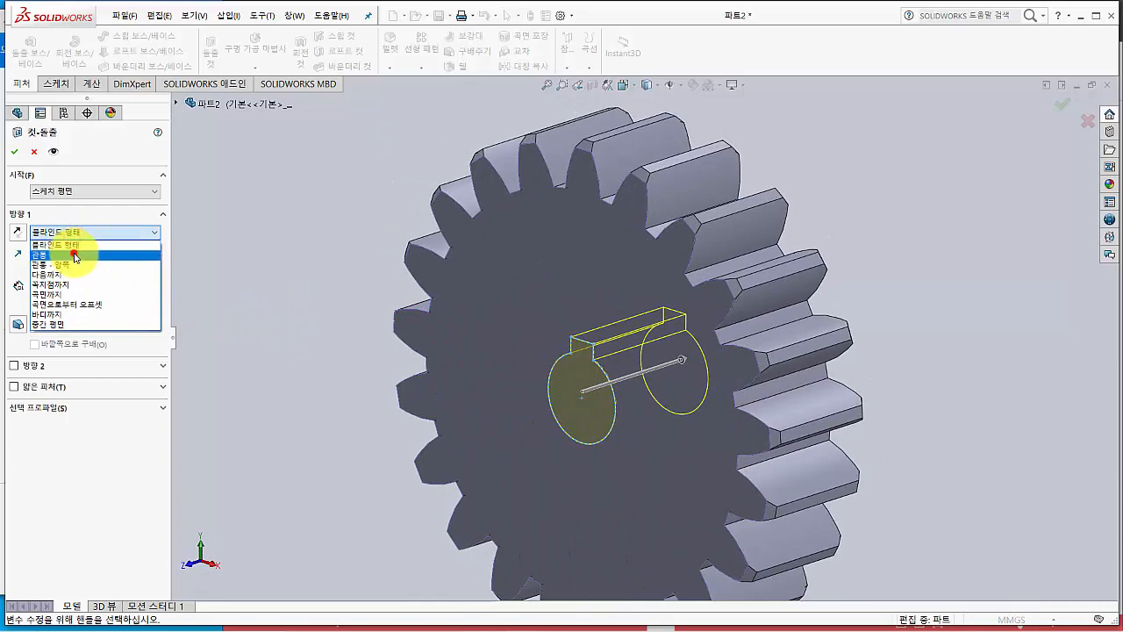
pyautogui.click(75, 245)
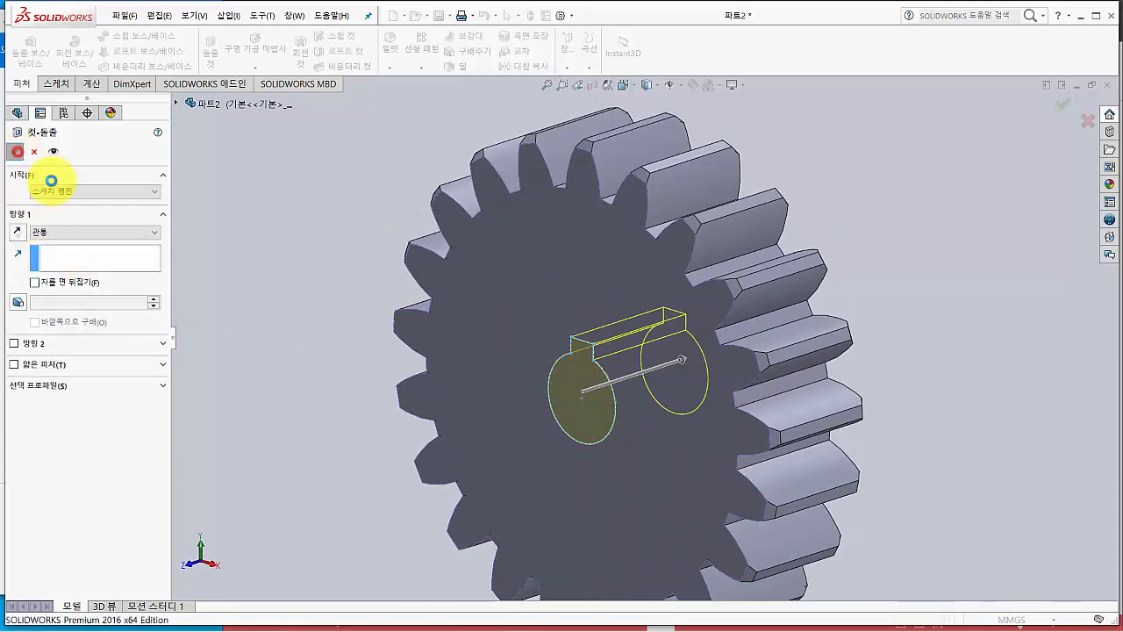
pyautogui.press('Return')
pyautogui.moveTo(307, 368); pyautogui.dragTo(384, 367, button='middle')
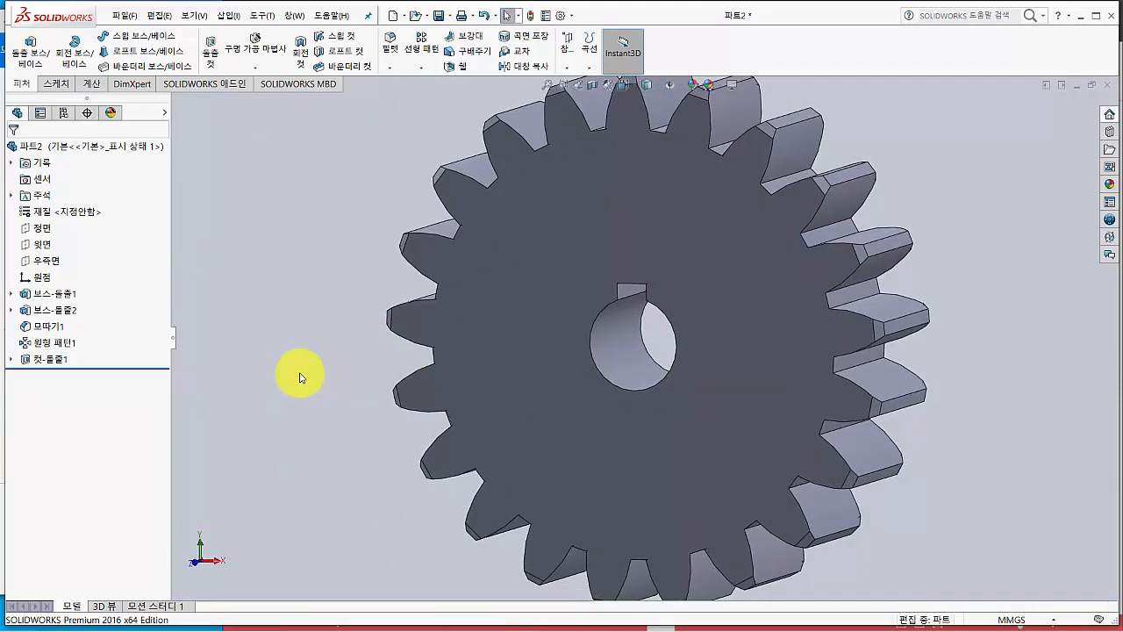
# - Switch to the gear drawing 스퍼기어.jpg and the exploded-view PDF to examine part 3's side recesses, and return to SOLIDWORKS
pyautogui.hotkey('alt', 'Tab')
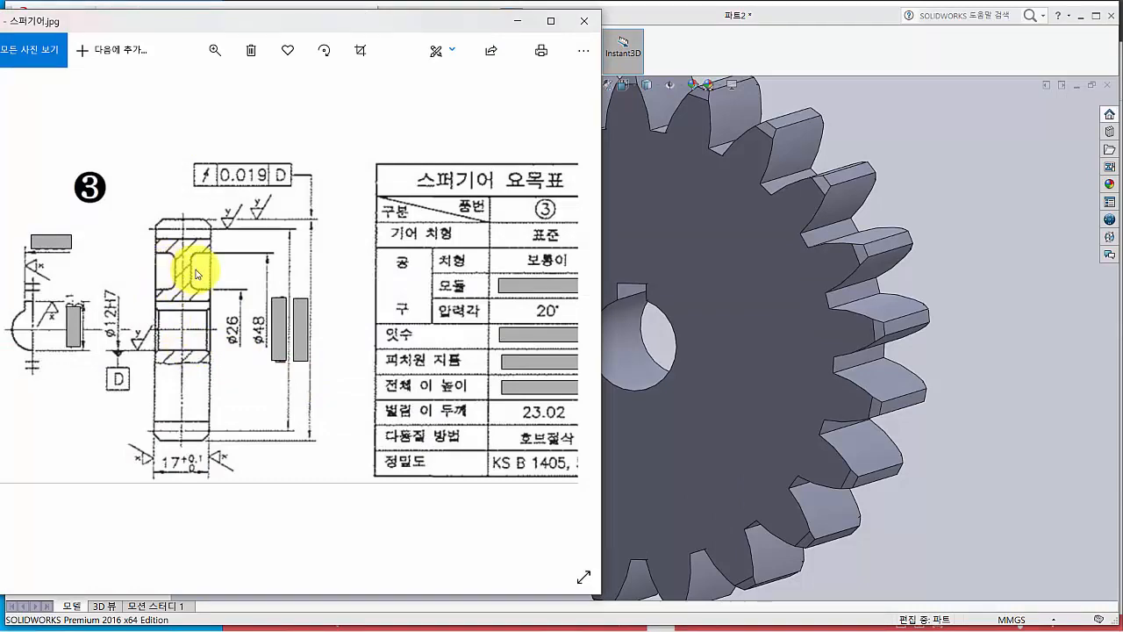
pyautogui.hotkey('alt', 'Tab')
pyautogui.press('Tab')
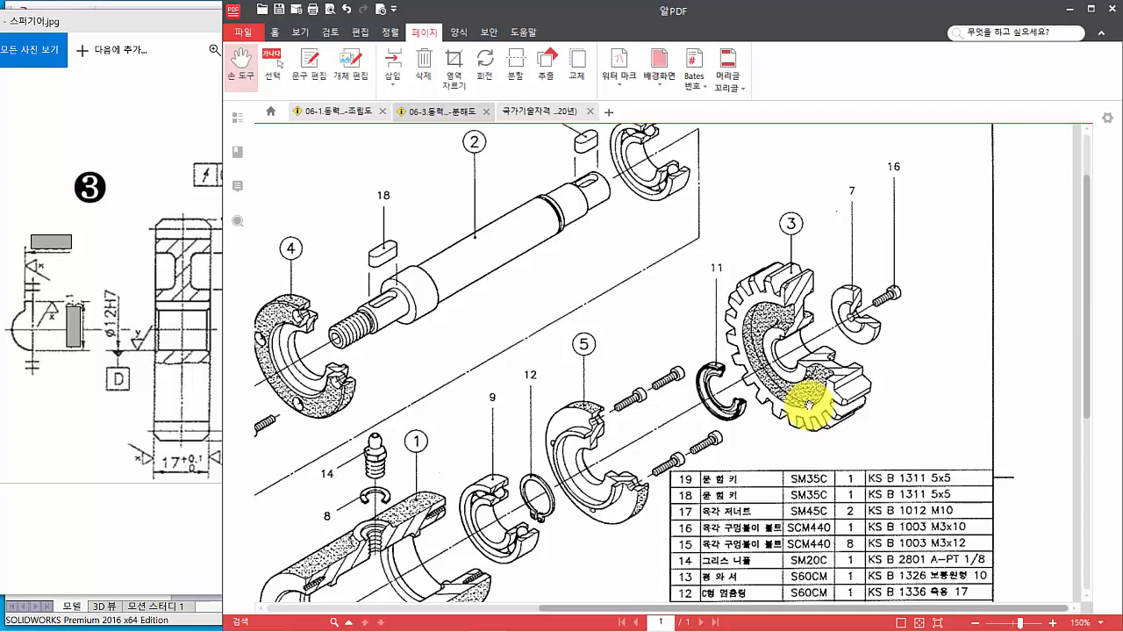
pyautogui.click(171, 151)
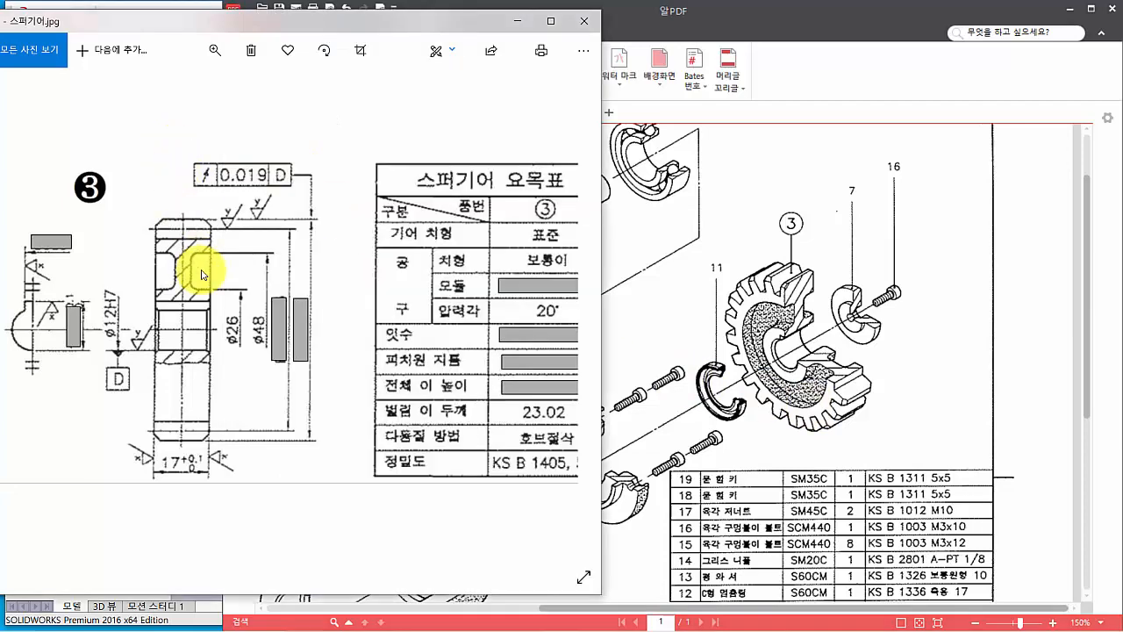
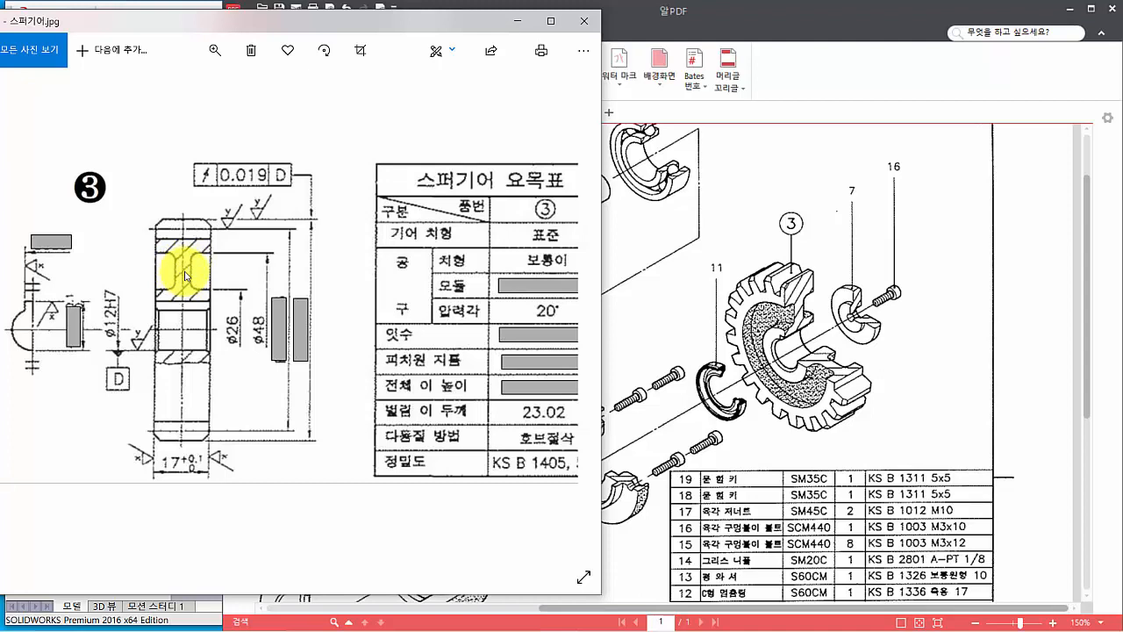
pyautogui.hotkey('alt', 'Tab')
pyautogui.hotkey('alt', 'Tab')
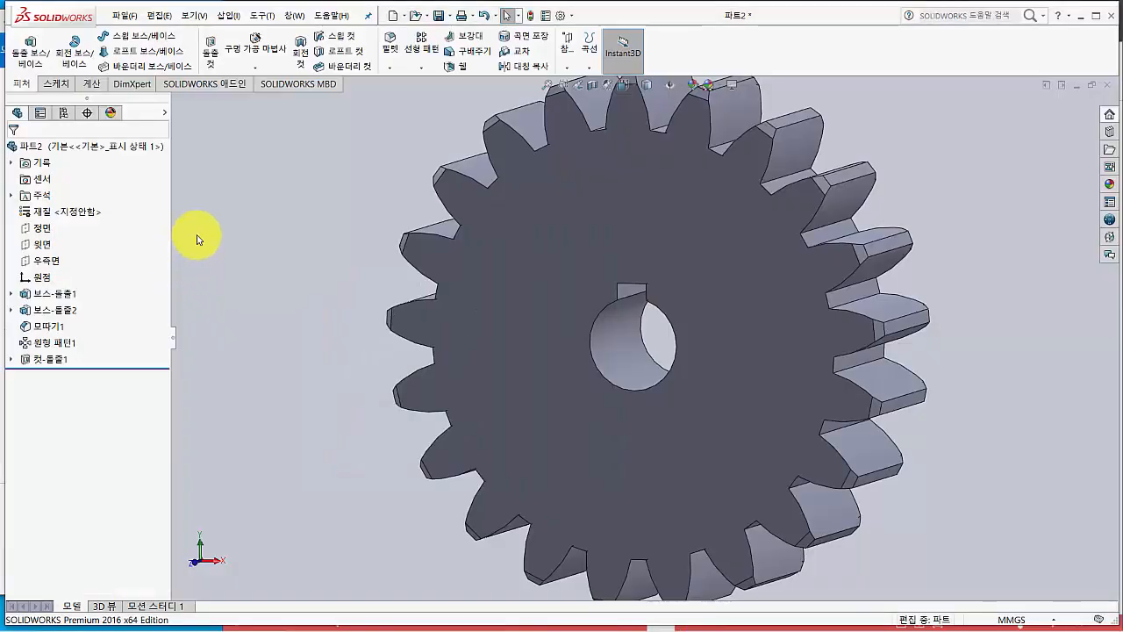
# - Start a sketch on the gear's front face and draw a circle about 36 mm in diameter centered on the origin
pyautogui.click(610, 222)
pyautogui.click(656, 187)
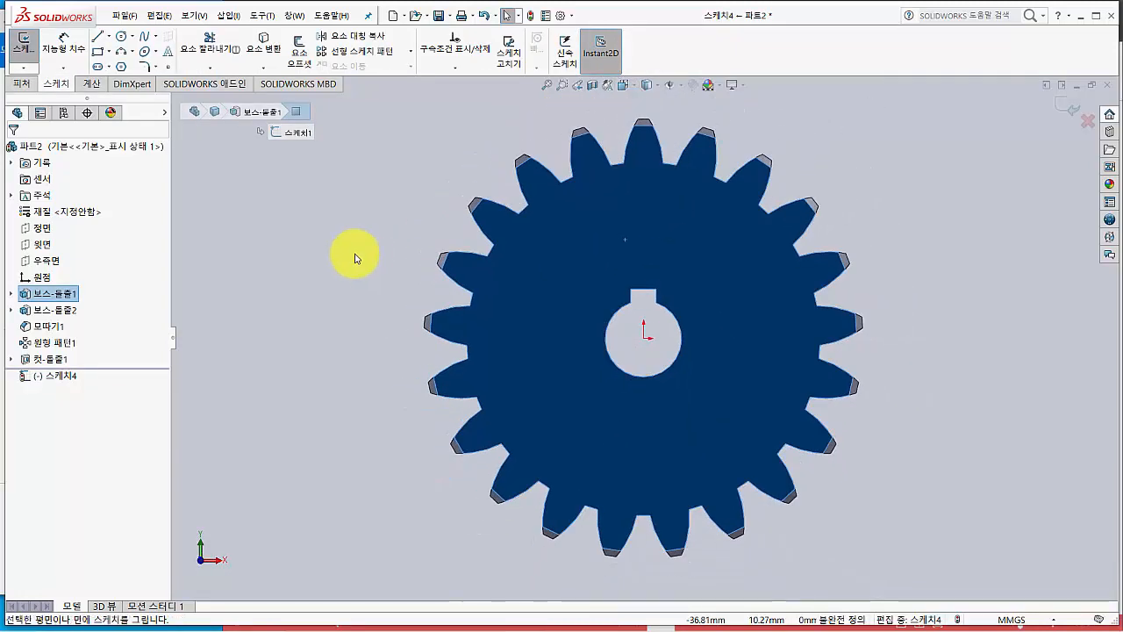
pyautogui.click(121, 36)
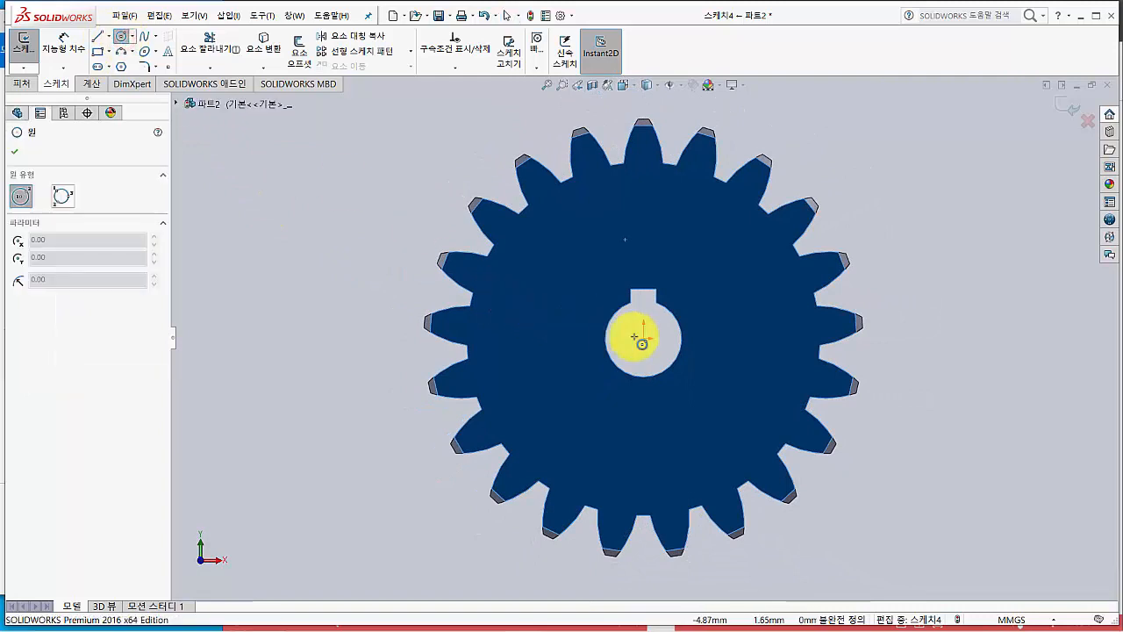
pyautogui.click(643, 339)
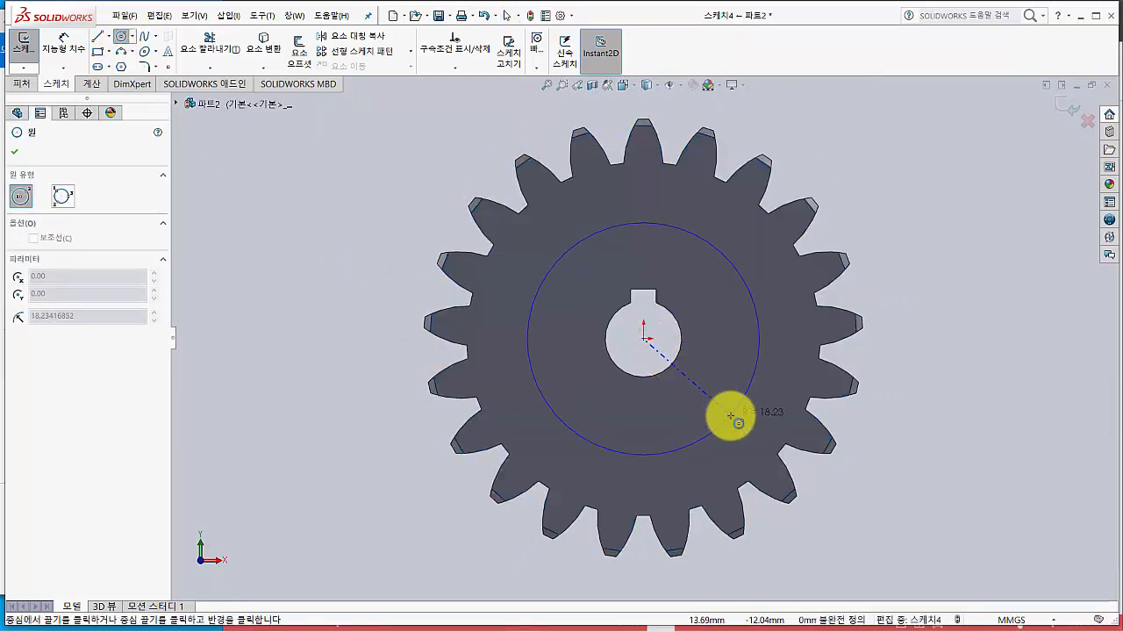
pyautogui.click(731, 416)
# - Dimension the recess circle's diameter and set it to 48 mm
pyautogui.click(63, 40)
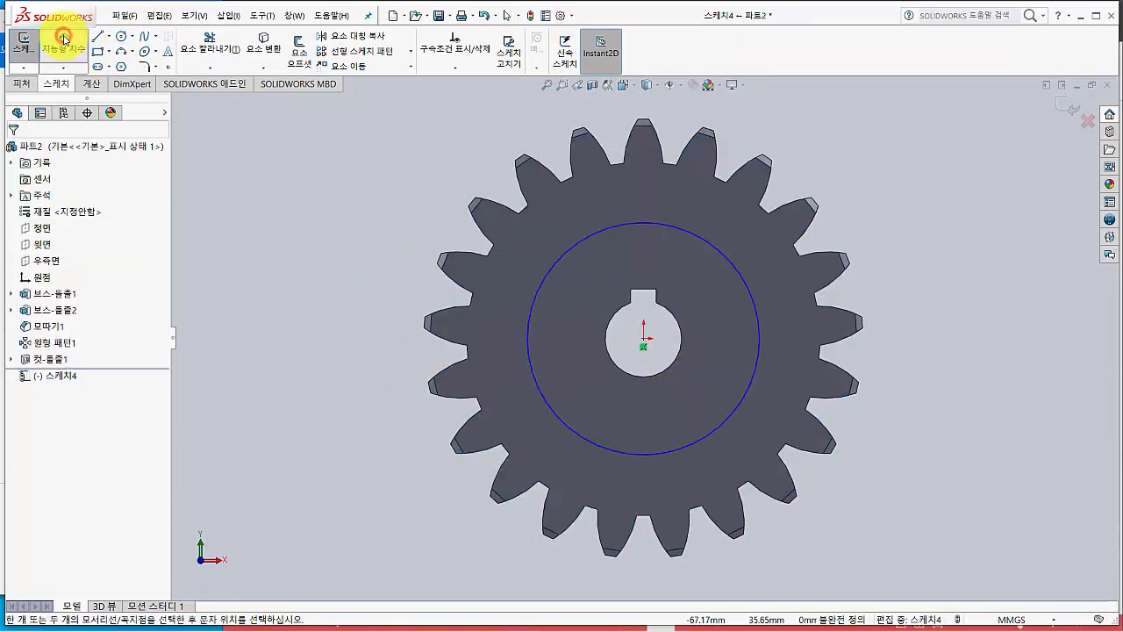
pyautogui.click(696, 237)
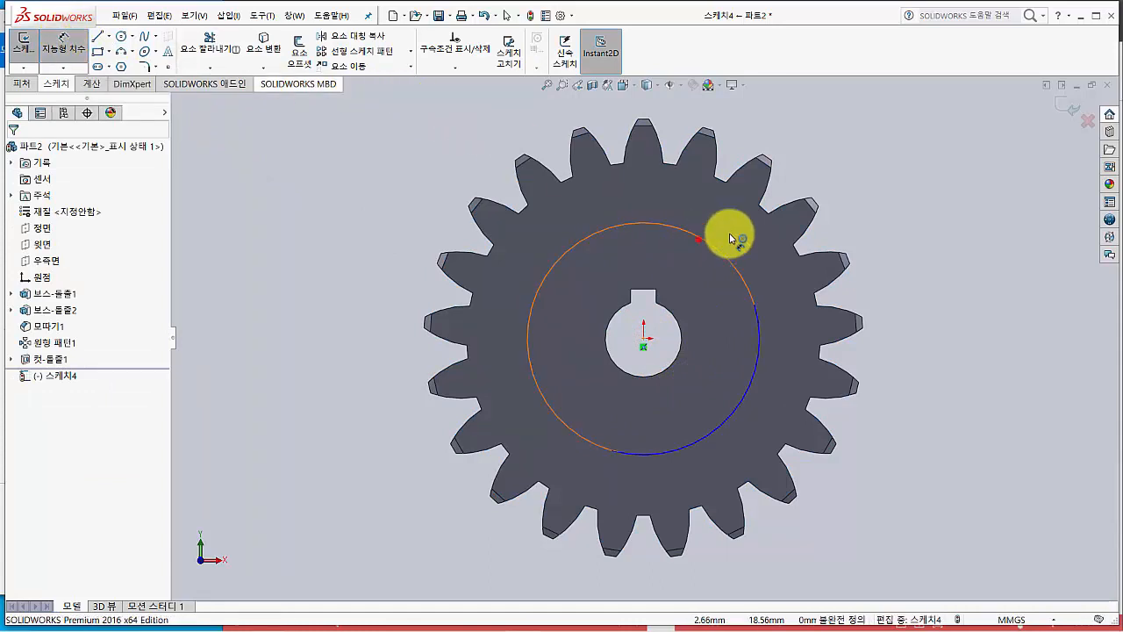
pyautogui.click(851, 180)
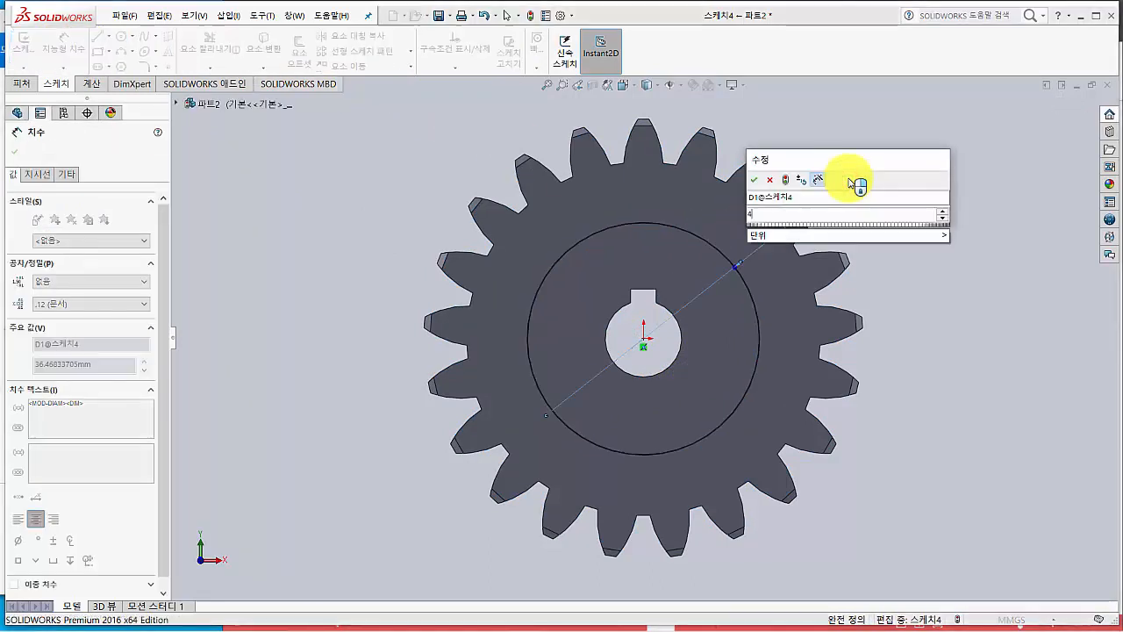
pyautogui.write('48')
pyautogui.press('Return')
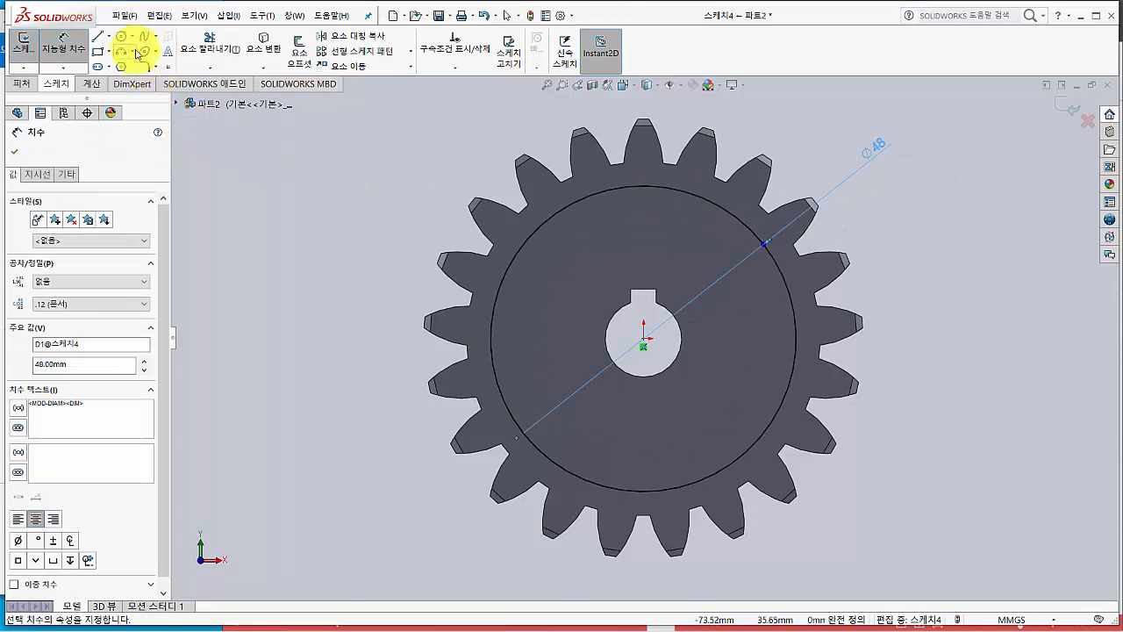
# - Sketch a smaller concentric circle about 27 mm in diameter from the origin, between the bore and the 48 mm circle
pyautogui.click(118, 39)
pyautogui.click(644, 337)
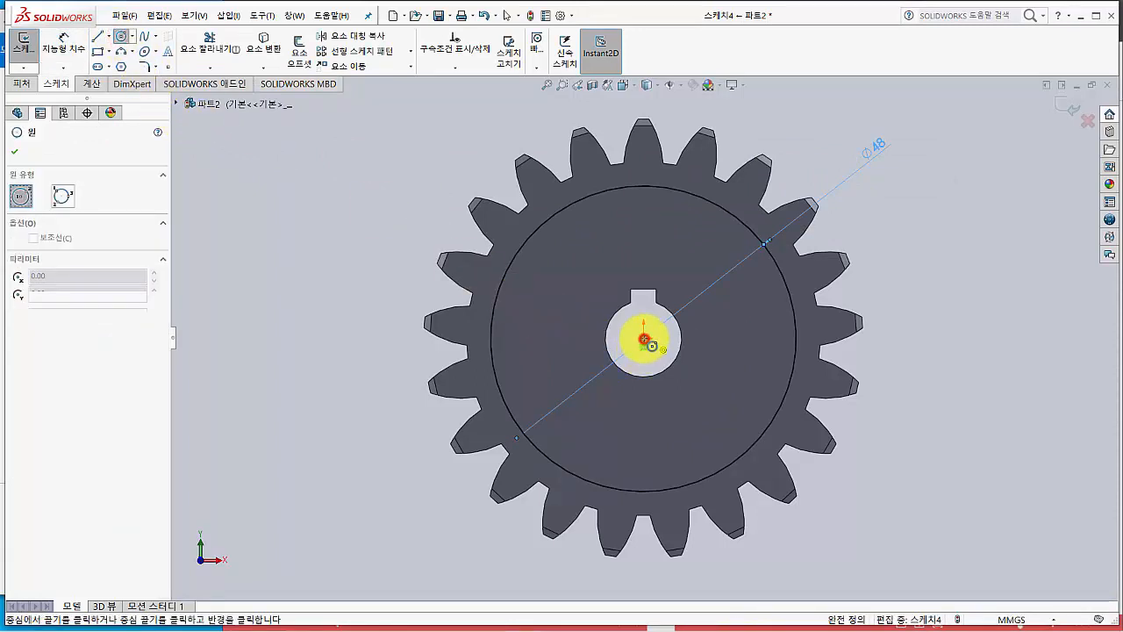
pyautogui.click(561, 359)
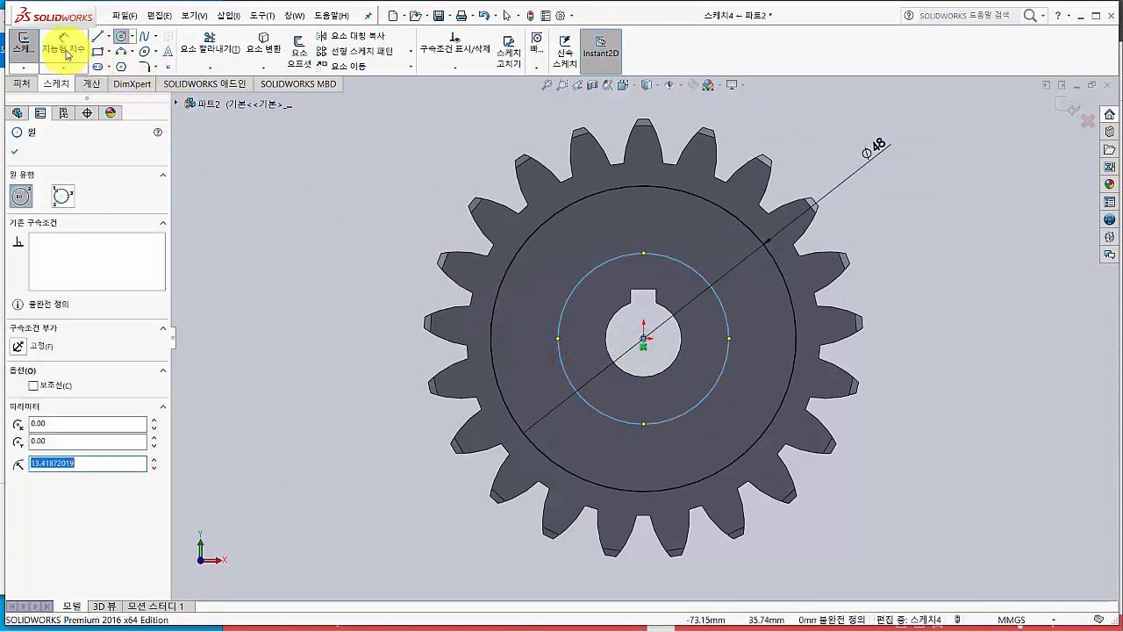
# - Dimension the inner recess circle's diameter and set it to 26 mm
pyautogui.click(64, 44)
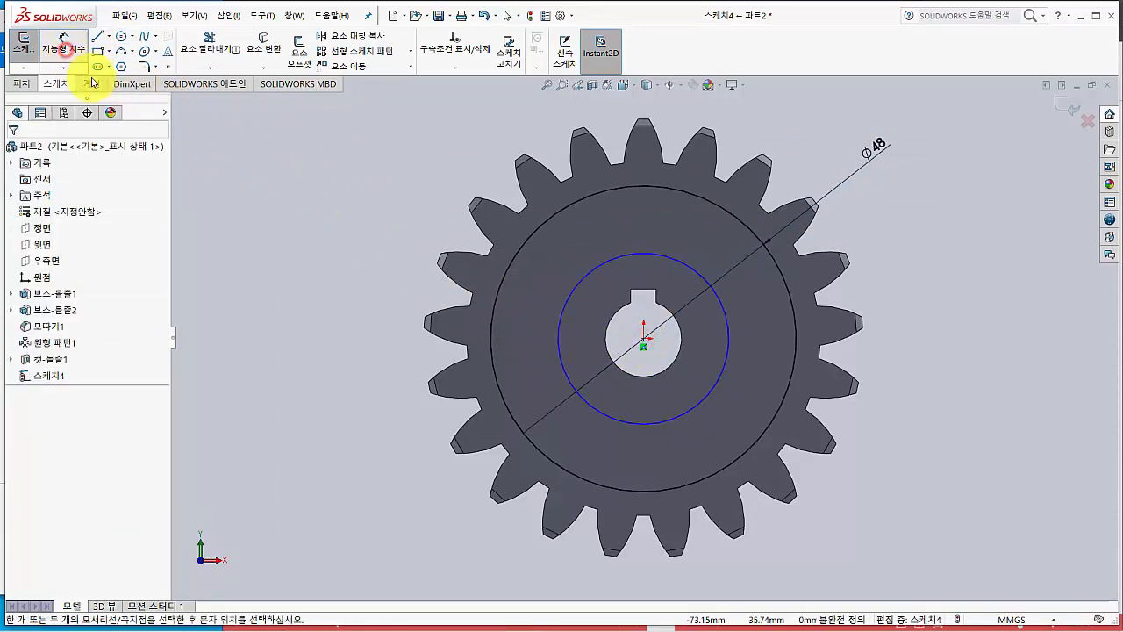
pyautogui.click(564, 373)
pyautogui.click(383, 377)
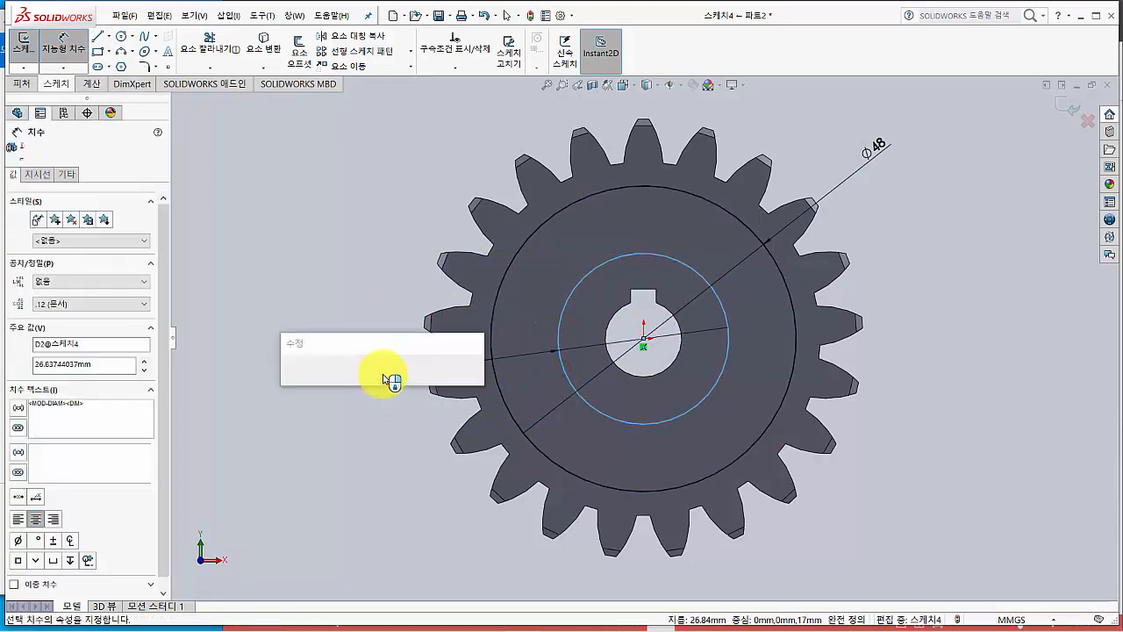
pyautogui.write('26')
pyautogui.press('Return')
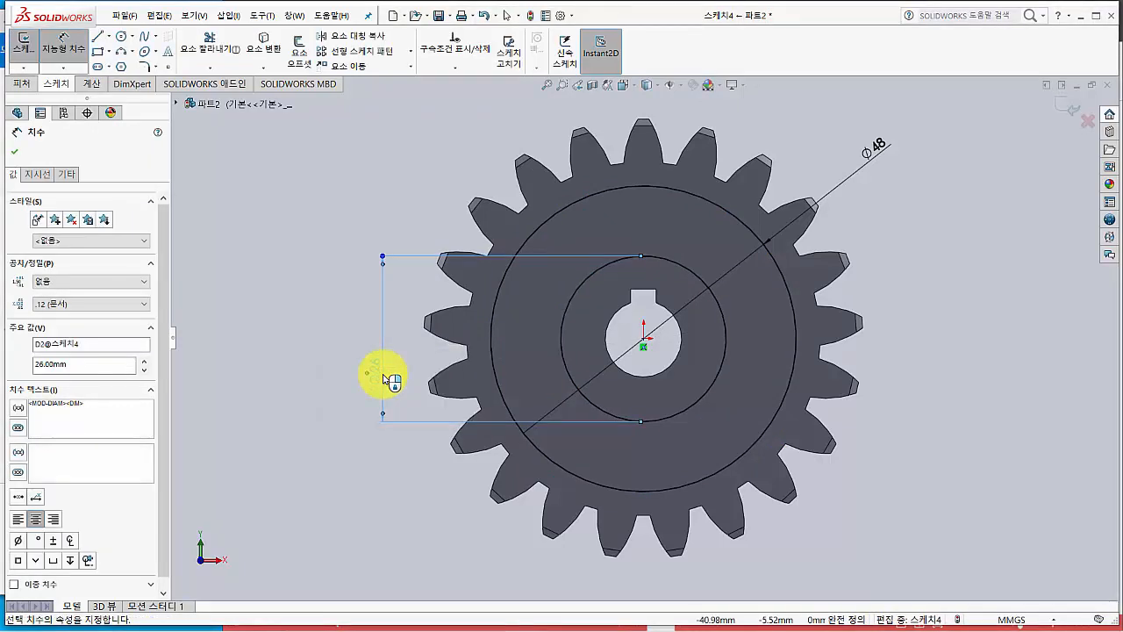
# - Finish the recess sketch and cut-extrude the ring between the 26 and 48 mm circles to a blind depth of 5 mm
pyautogui.click(23, 44)
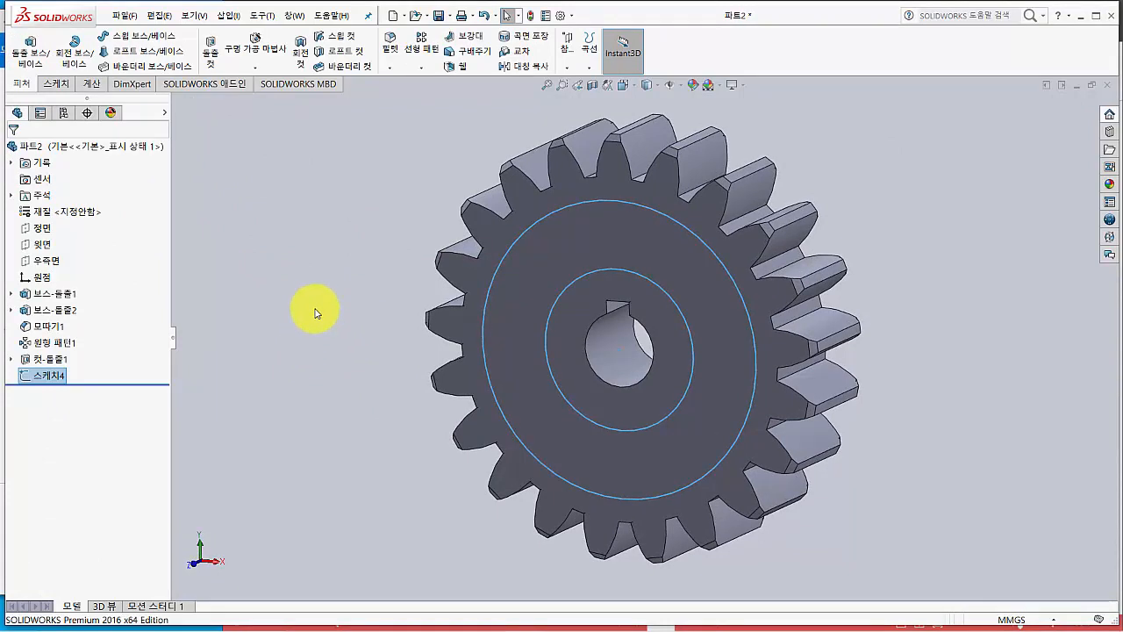
pyautogui.click(217, 53)
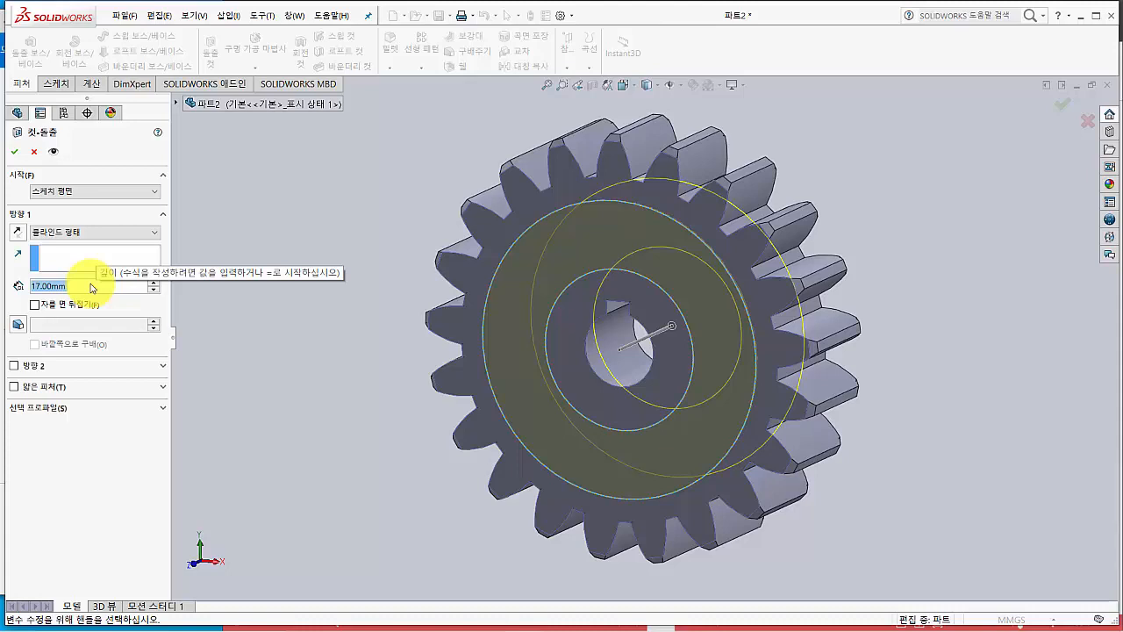
pyautogui.write('5')
pyautogui.press('Return')
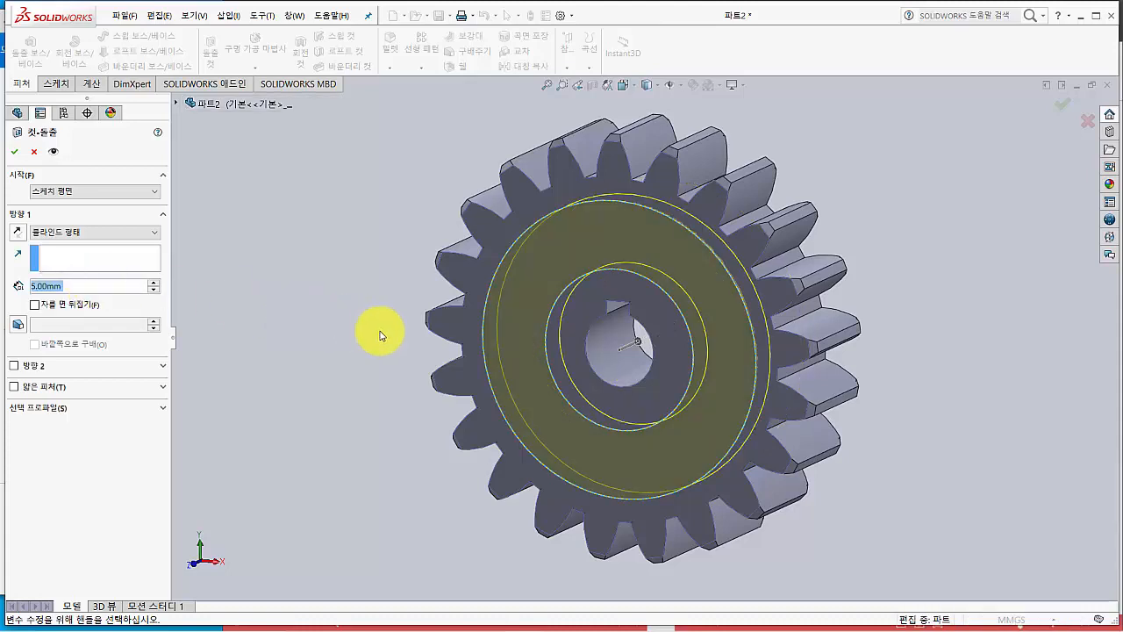
pyautogui.moveTo(377, 330); pyautogui.dragTo(328, 325, button='middle')
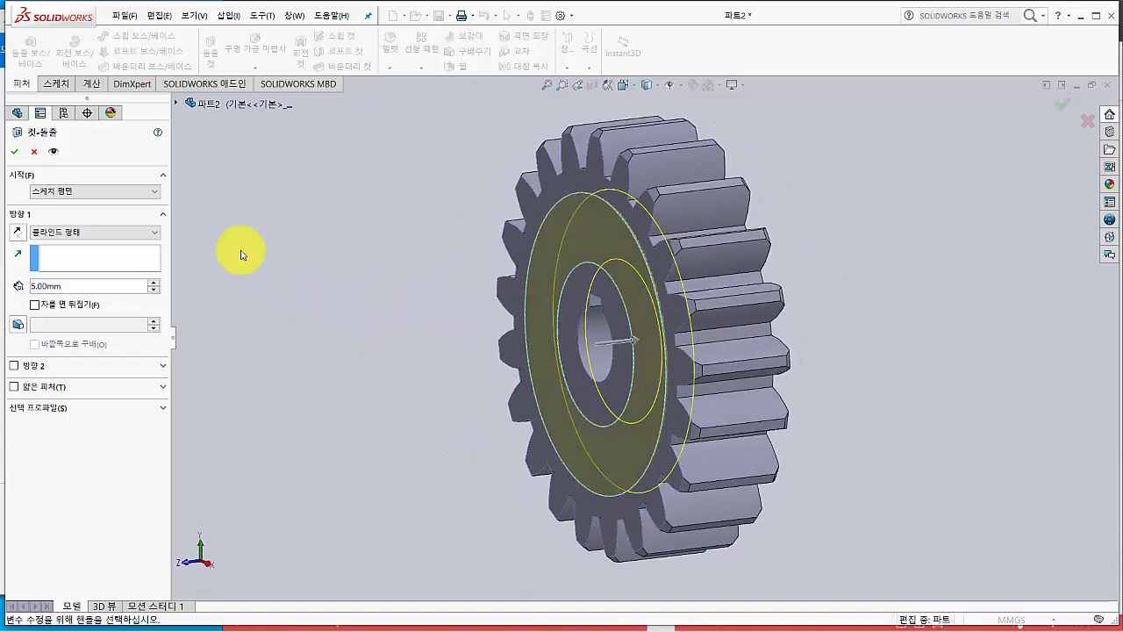
pyautogui.click(20, 155)
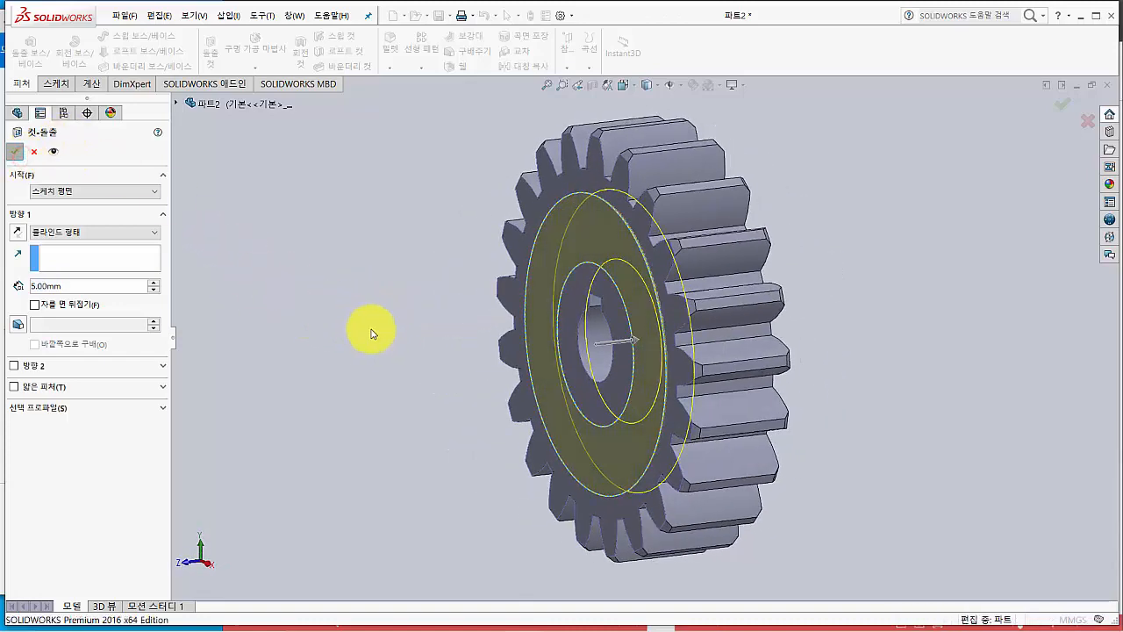
# - Start a reference plane from the gear's uncut back face with an offset distance of 17/2 mm
pyautogui.moveTo(368, 325); pyautogui.dragTo(206, 335, button='middle')
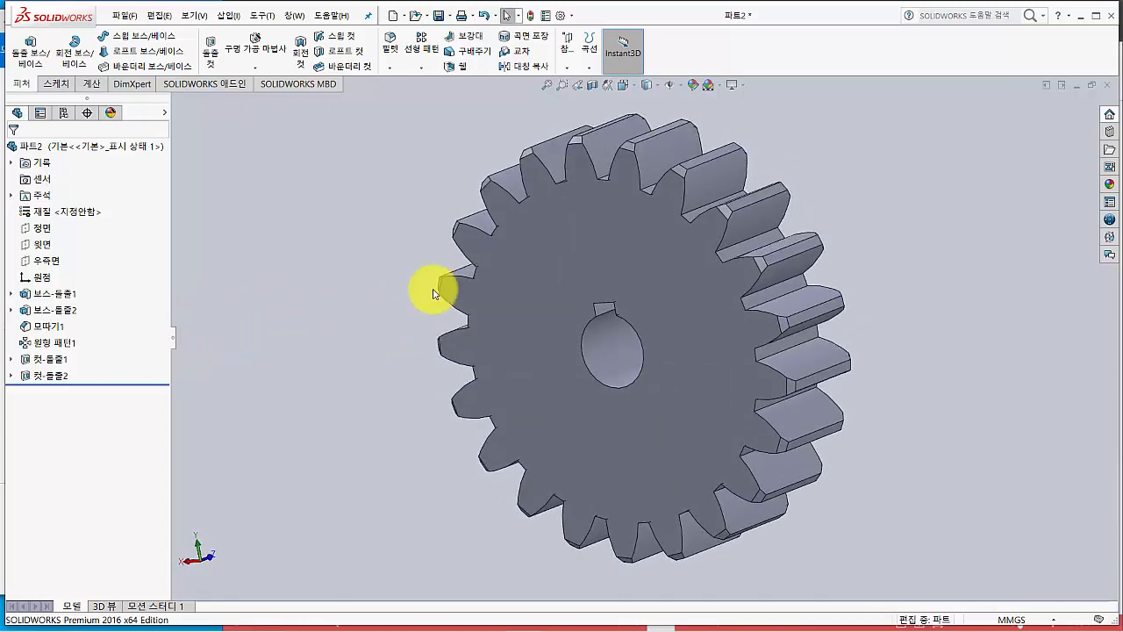
pyautogui.click(566, 263)
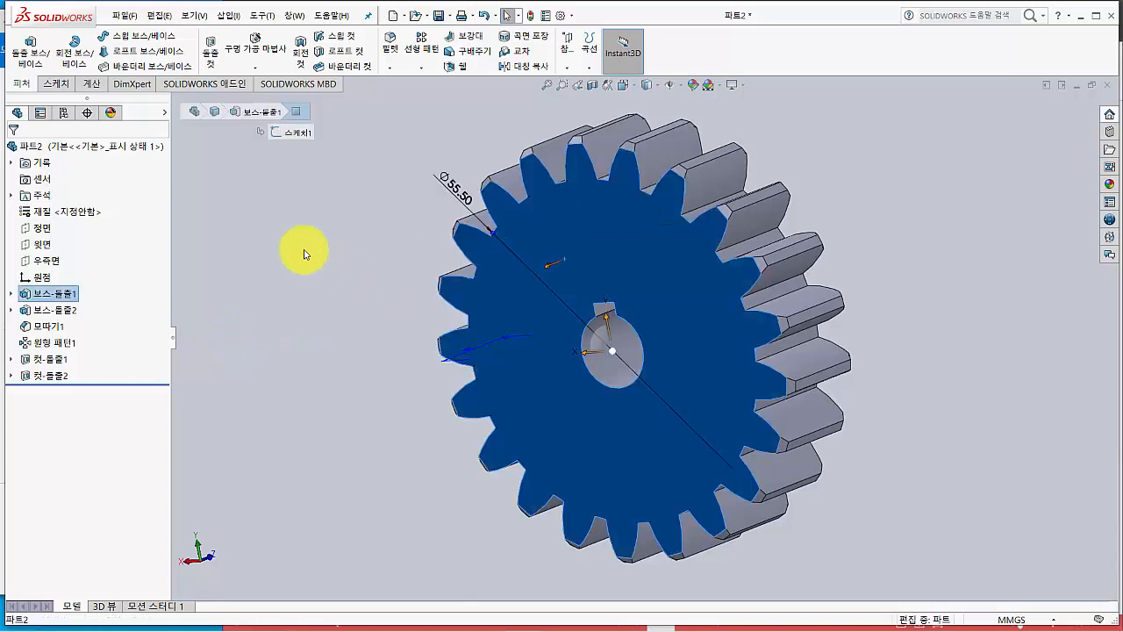
pyautogui.click(268, 258)
pyautogui.moveTo(269, 255); pyautogui.dragTo(486, 234, button='middle')
pyautogui.moveTo(416, 238); pyautogui.dragTo(465, 256, button='middle')
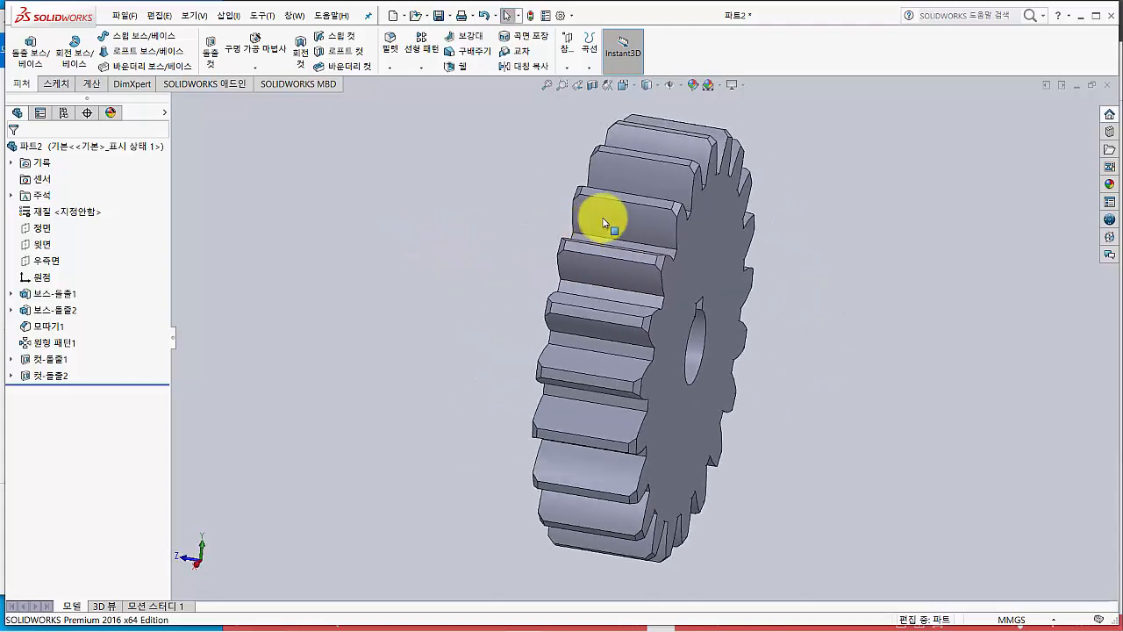
pyautogui.click(567, 66)
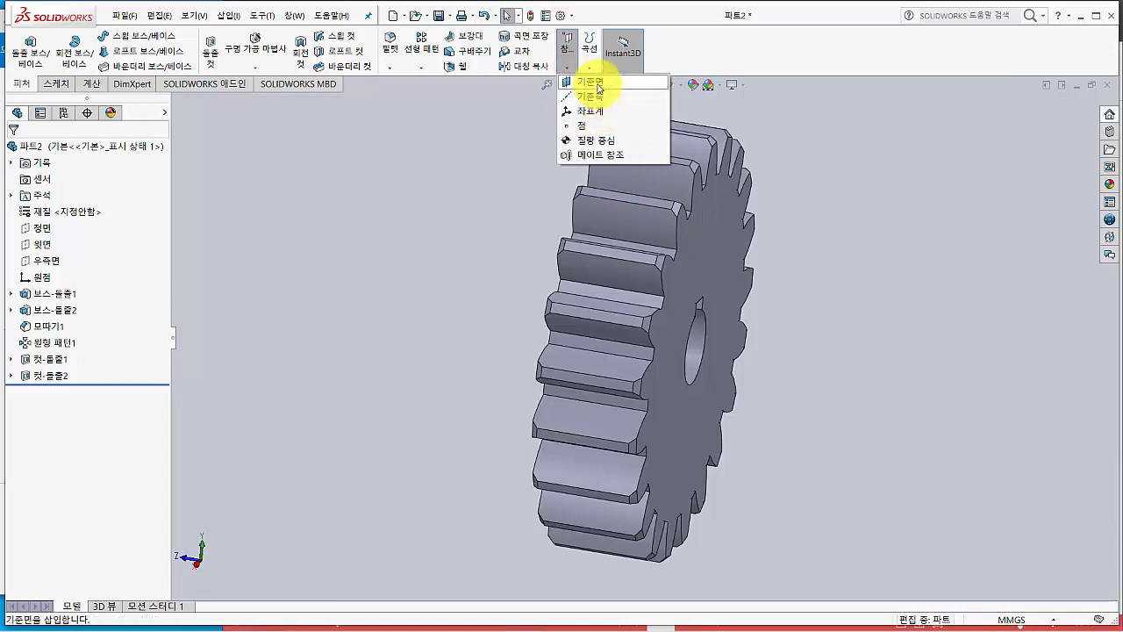
pyautogui.click(593, 81)
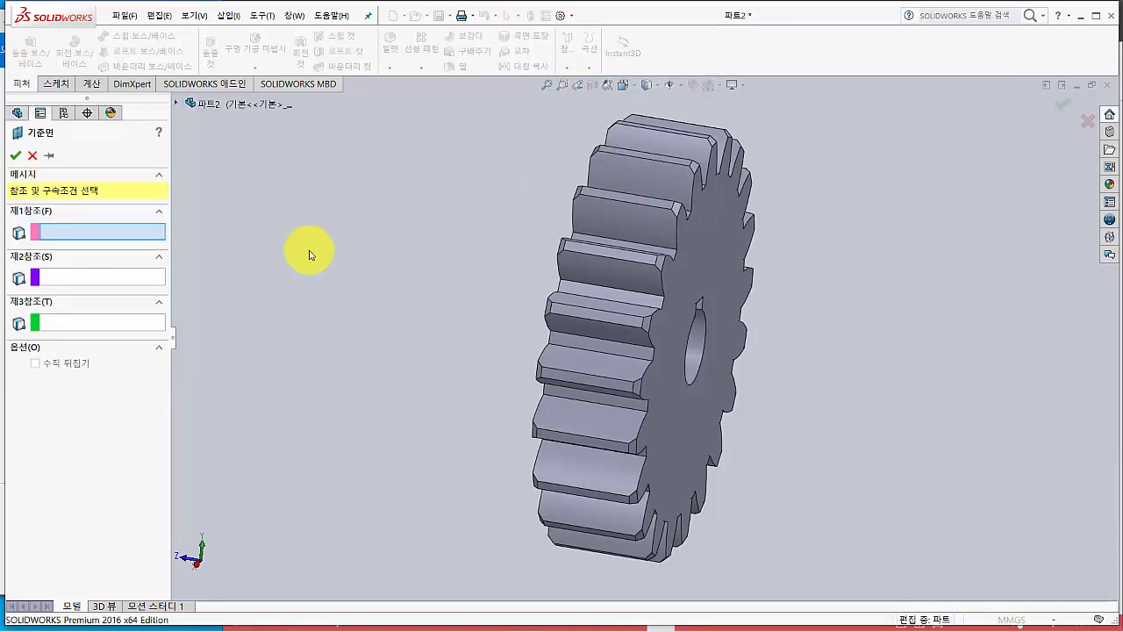
pyautogui.click(708, 241)
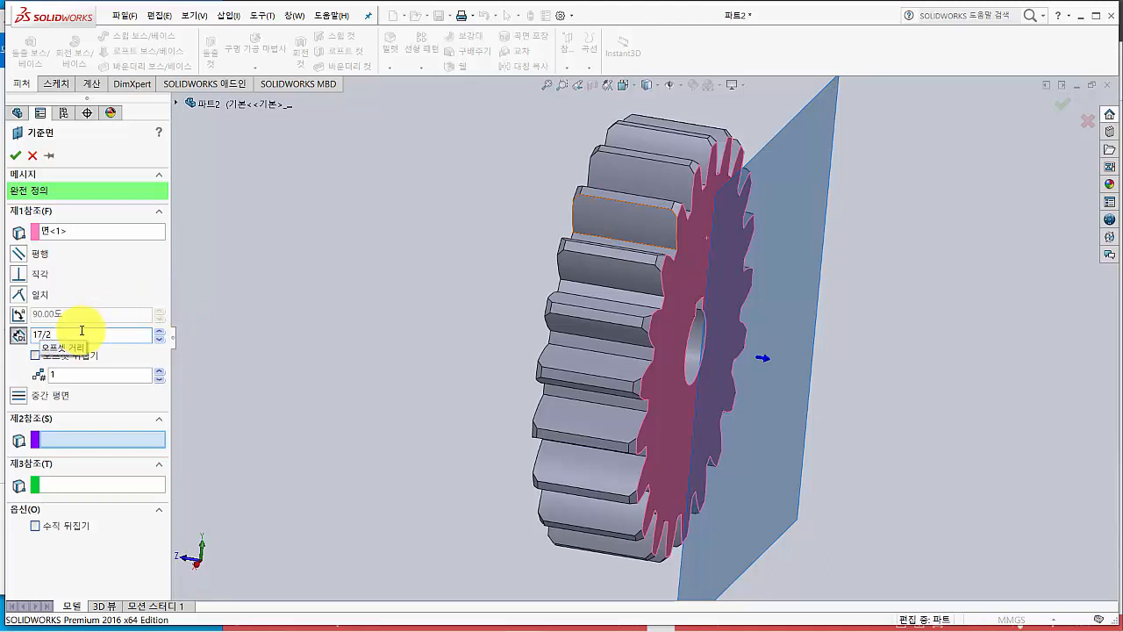
pyautogui.click(81, 330)
pyautogui.write('17/2')
pyautogui.press('Return')
pyautogui.moveTo(368, 353); pyautogui.dragTo(377, 351, button='middle')
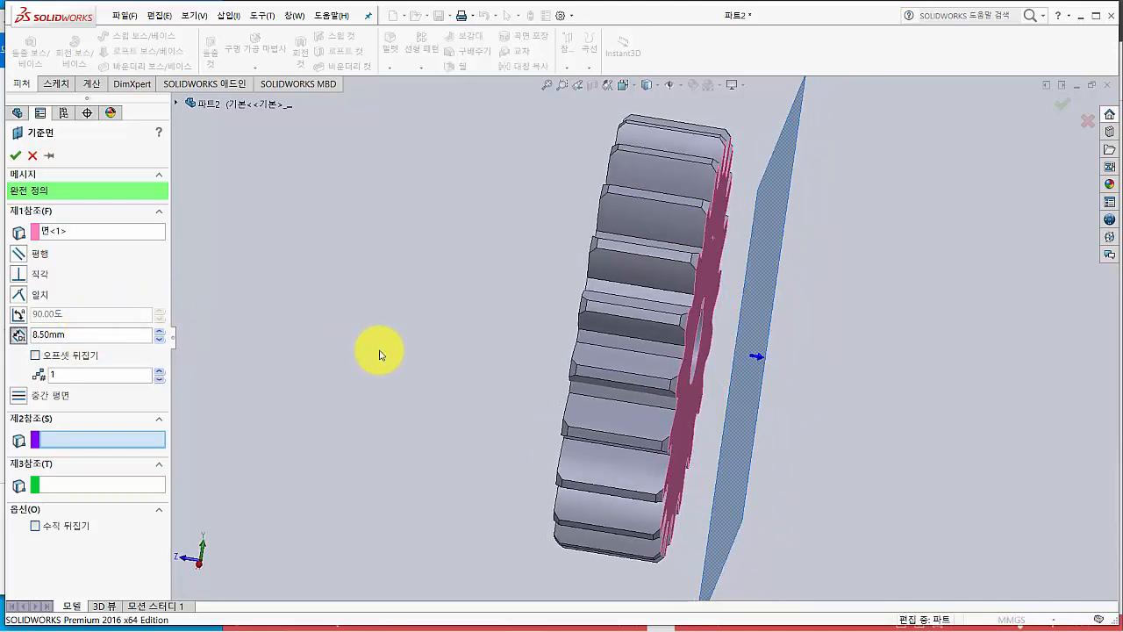
# - Flip the plane's offset toward the inside of the gear and create the mid-thickness plane
pyautogui.click(35, 356)
pyautogui.moveTo(327, 375)
pyautogui.mouseDown(button='middle')
pyautogui.moveTo(389, 353)
pyautogui.moveTo(348, 383)
pyautogui.moveTo(313, 383)
pyautogui.mouseUp(button='middle')
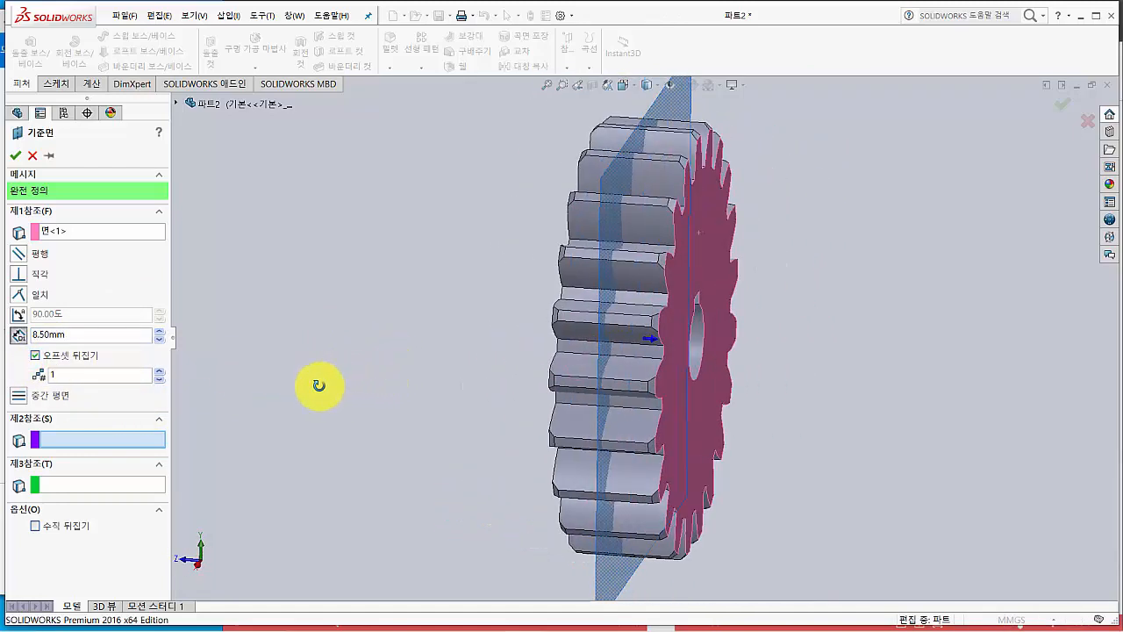
pyautogui.click(16, 156)
pyautogui.click(356, 329)
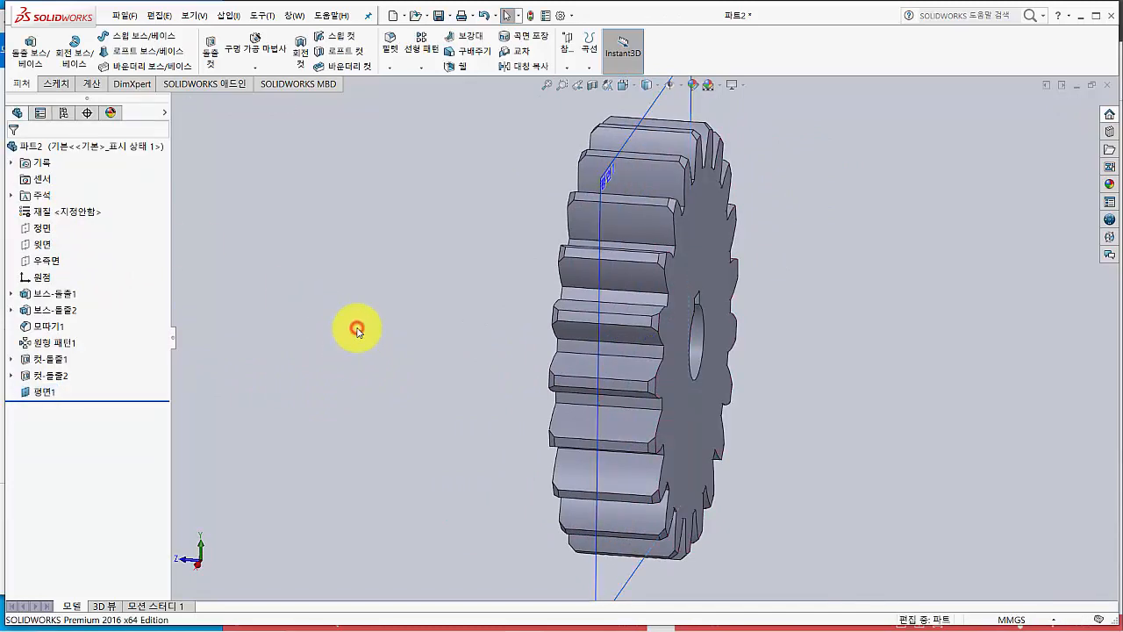
# - Mirror the ring-shaped recess cut about the mid-thickness plane onto the gear's back side
pyautogui.moveTo(356, 329); pyautogui.dragTo(447, 379, button='middle')
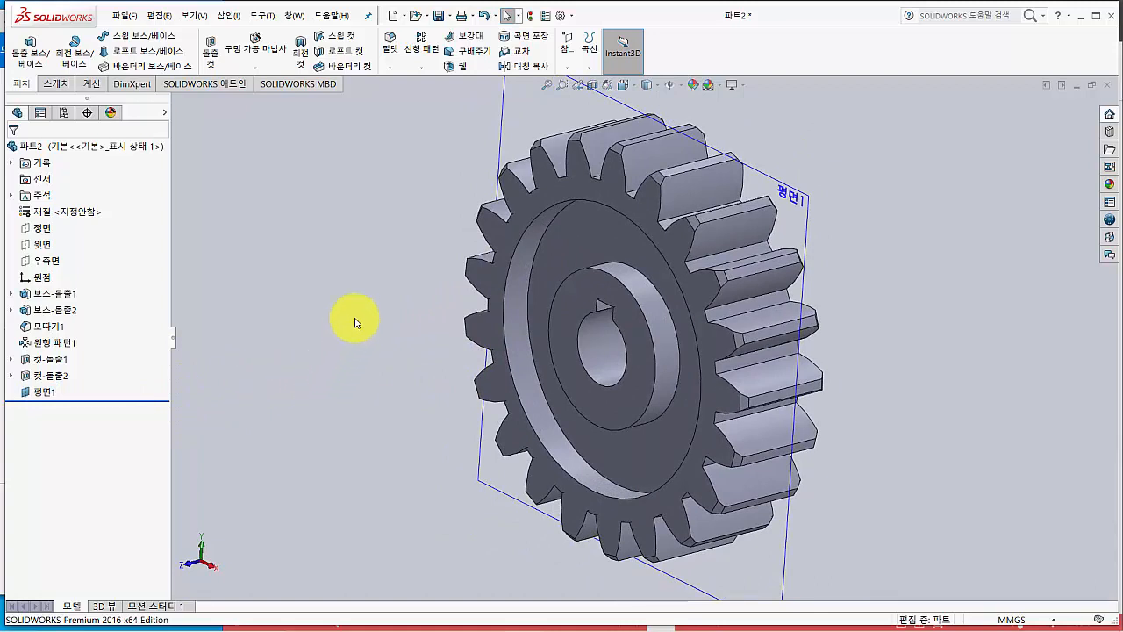
pyautogui.click(529, 68)
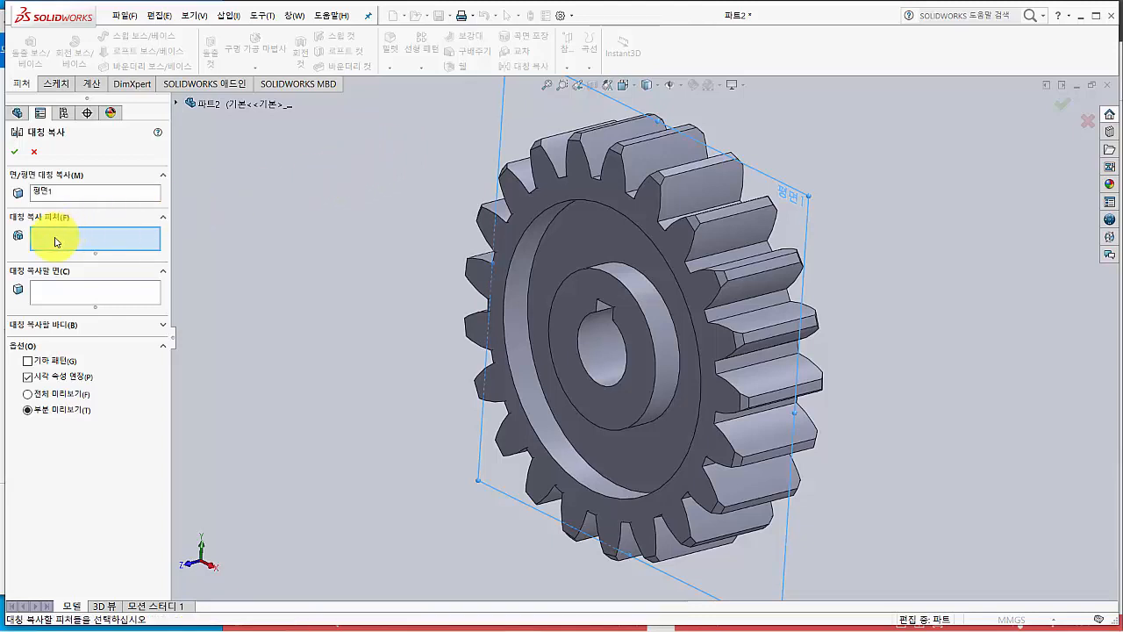
pyautogui.click(577, 251)
pyautogui.moveTo(404, 325); pyautogui.dragTo(306, 319, button='middle')
pyautogui.click(15, 152)
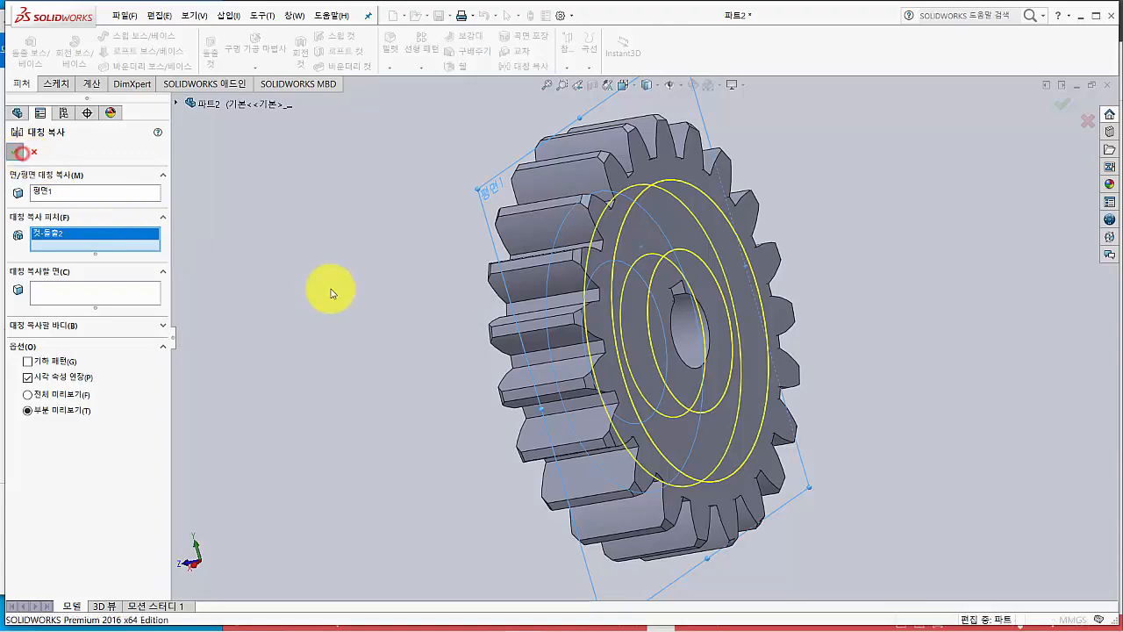
pyautogui.moveTo(401, 339); pyautogui.dragTo(526, 316, button='middle')
# - Check the spur gear drawing, start a constant-size fillet and set its radius to 3 mm
pyautogui.hotkey('alt', 'Tab')
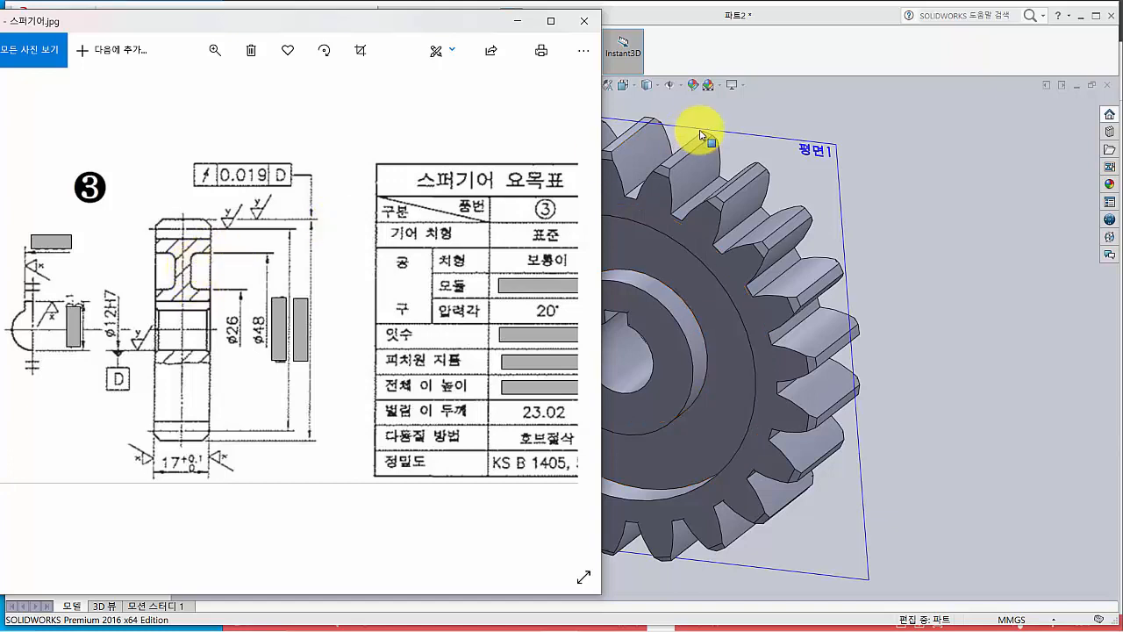
pyautogui.click(750, 46)
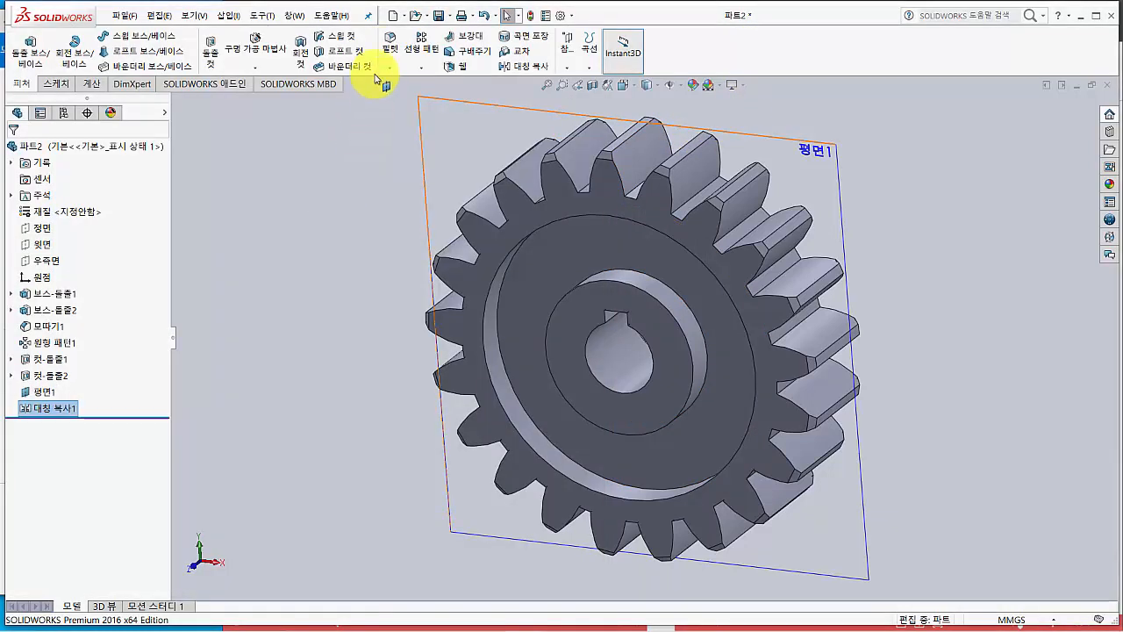
pyautogui.click(391, 45)
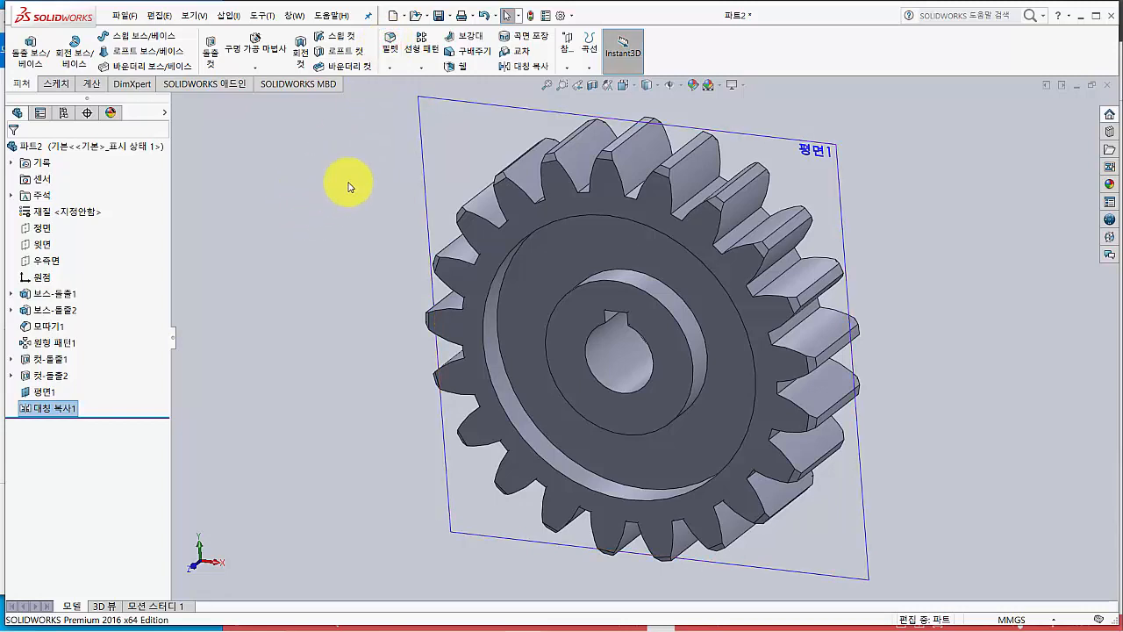
pyautogui.click(393, 51)
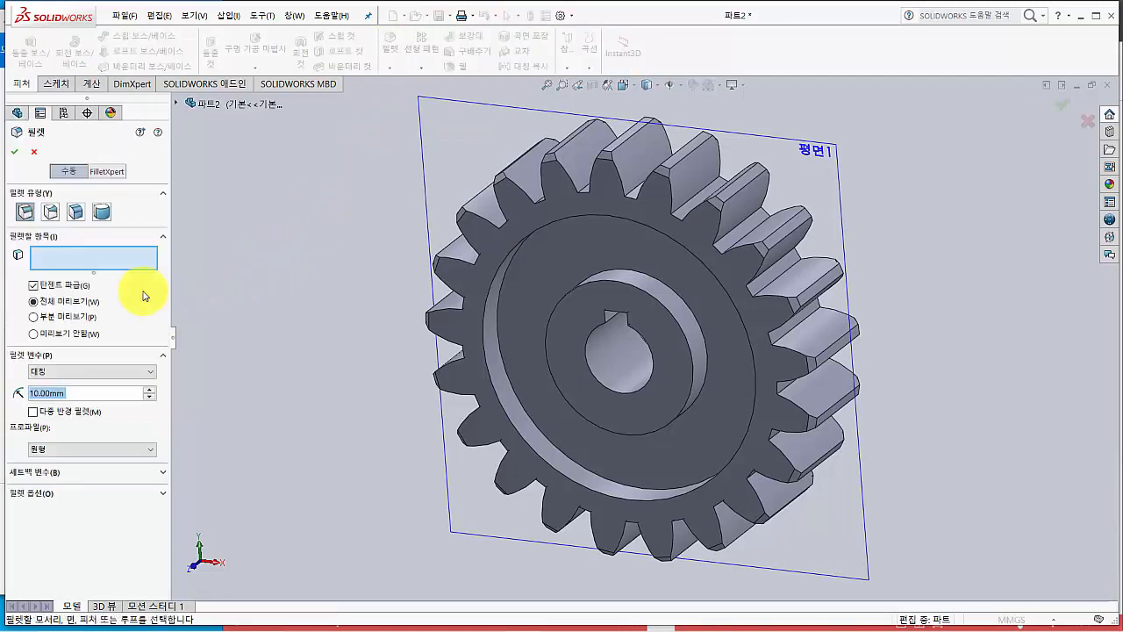
pyautogui.doubleClick(76, 392)
pyautogui.write('3')
pyautogui.press('Return')
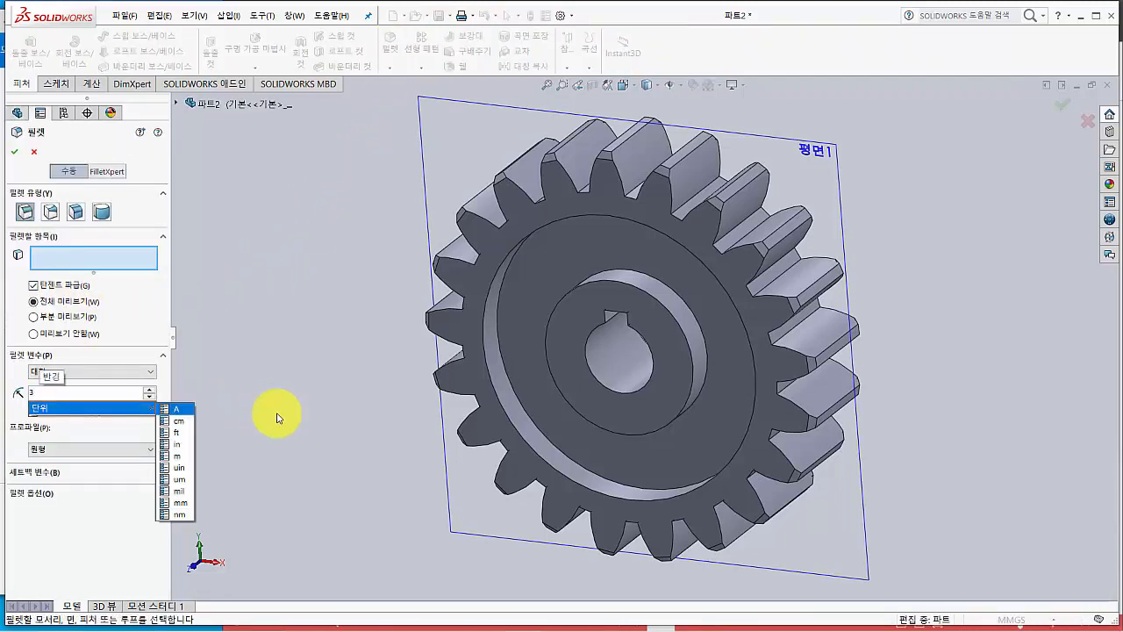
pyautogui.press('Return')
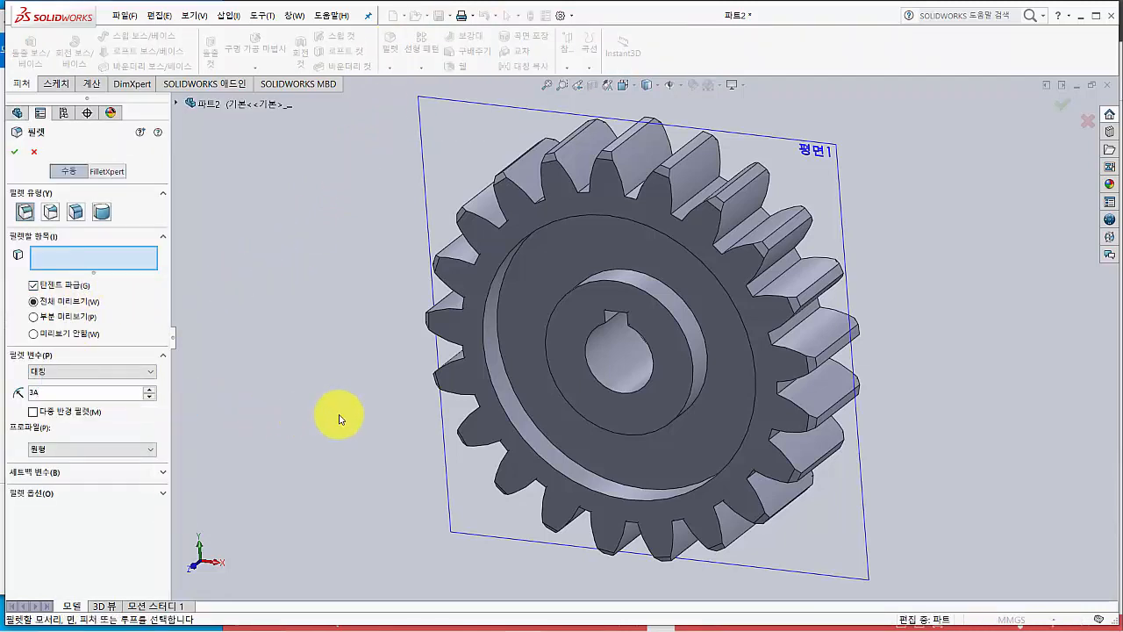
pyautogui.press('BackSpace')
pyautogui.press('Return')
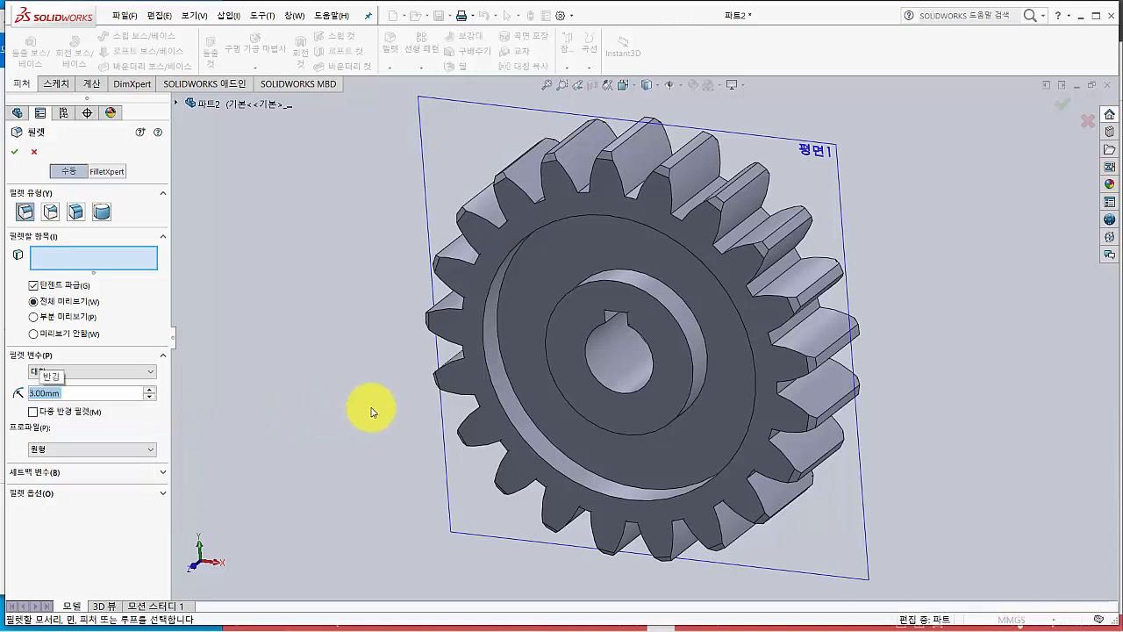
# - Apply the 3 mm fillet to the inner and outer floor edges of the recesses on both sides of the gear
pyautogui.click(707, 378)
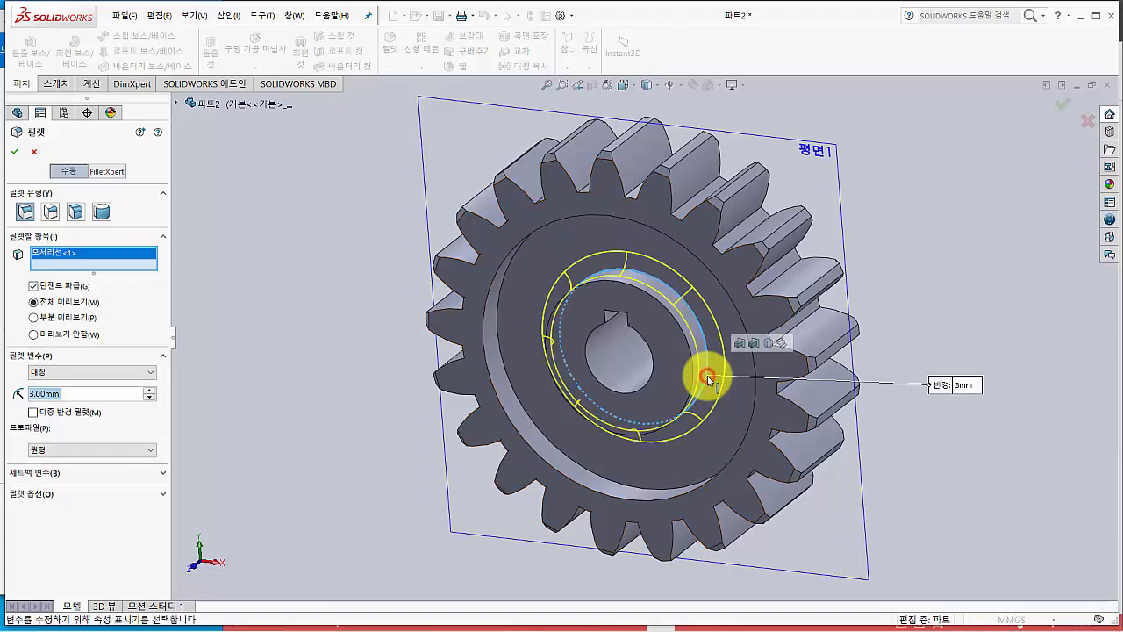
pyautogui.click(549, 447)
pyautogui.moveTo(376, 441); pyautogui.dragTo(592, 428, button='middle')
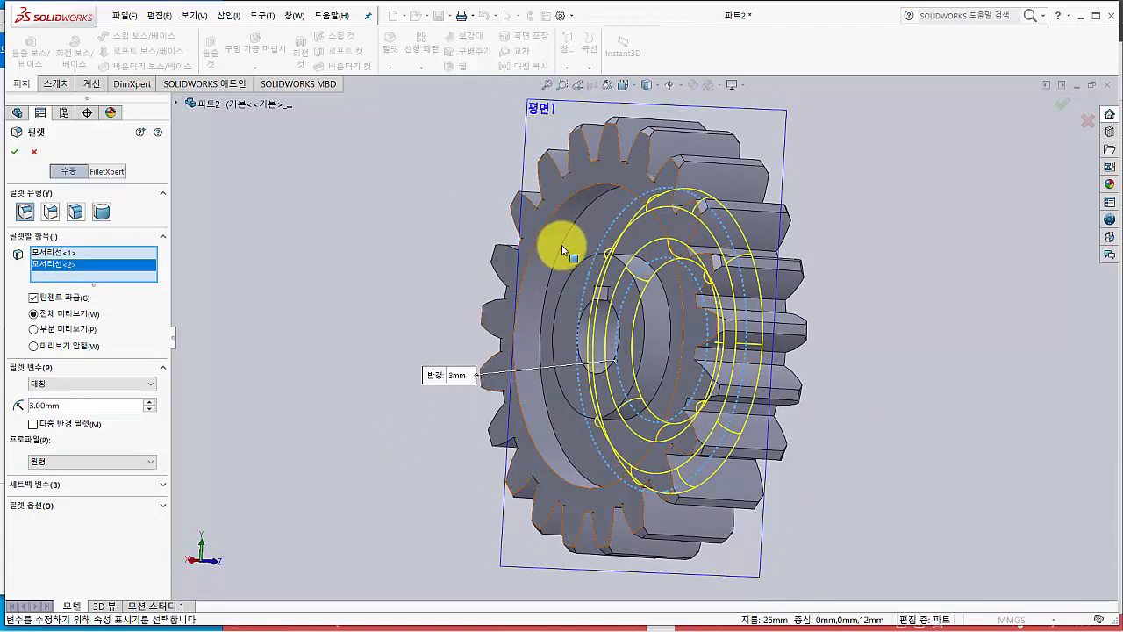
pyautogui.click(559, 252)
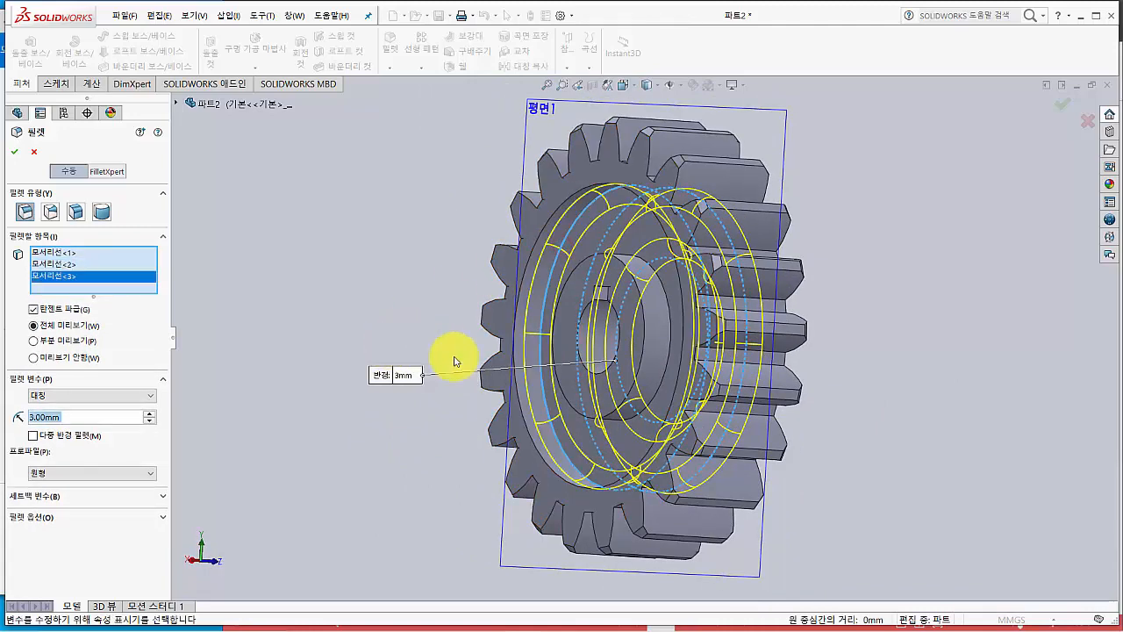
pyautogui.click(672, 350)
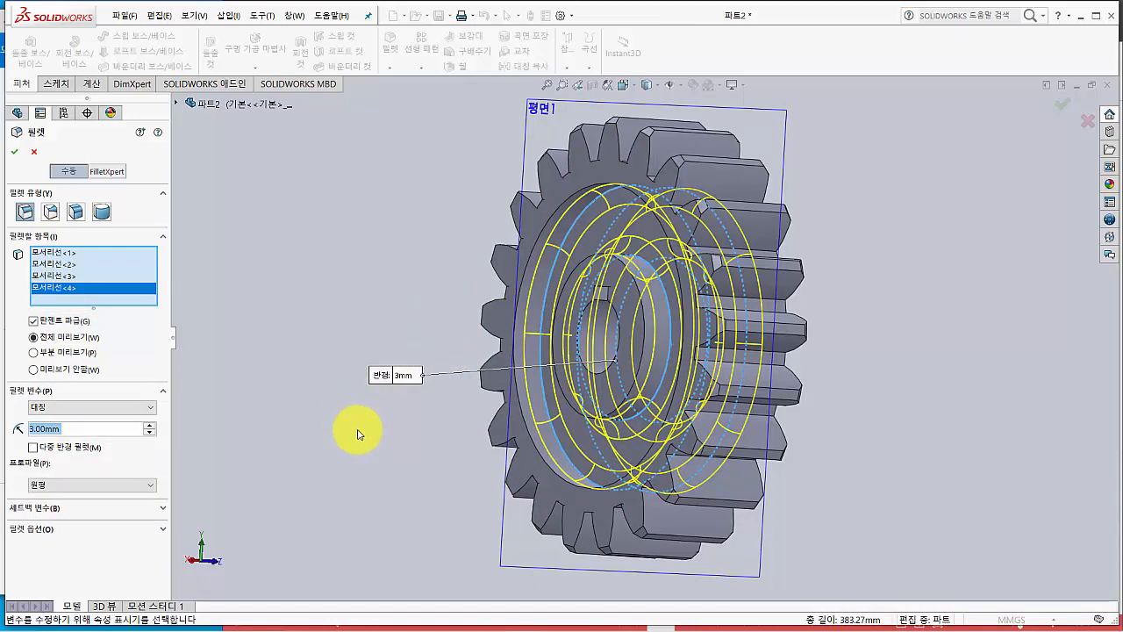
pyautogui.moveTo(359, 431); pyautogui.dragTo(639, 426, button='middle')
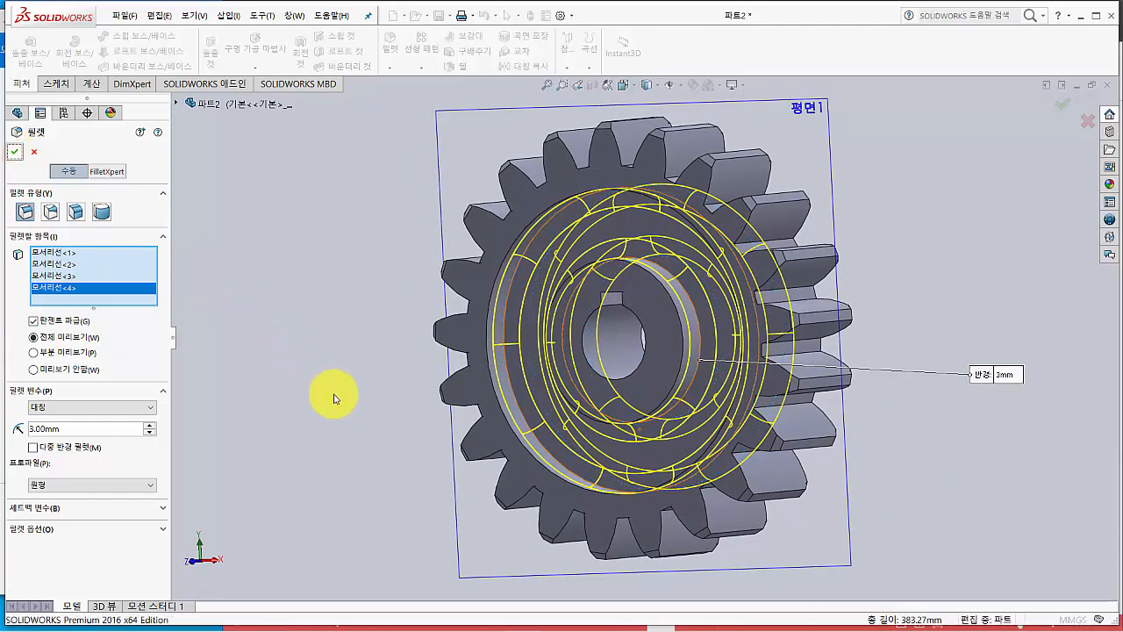
pyautogui.press('Return')
pyautogui.moveTo(334, 395); pyautogui.dragTo(357, 344, button='middle')
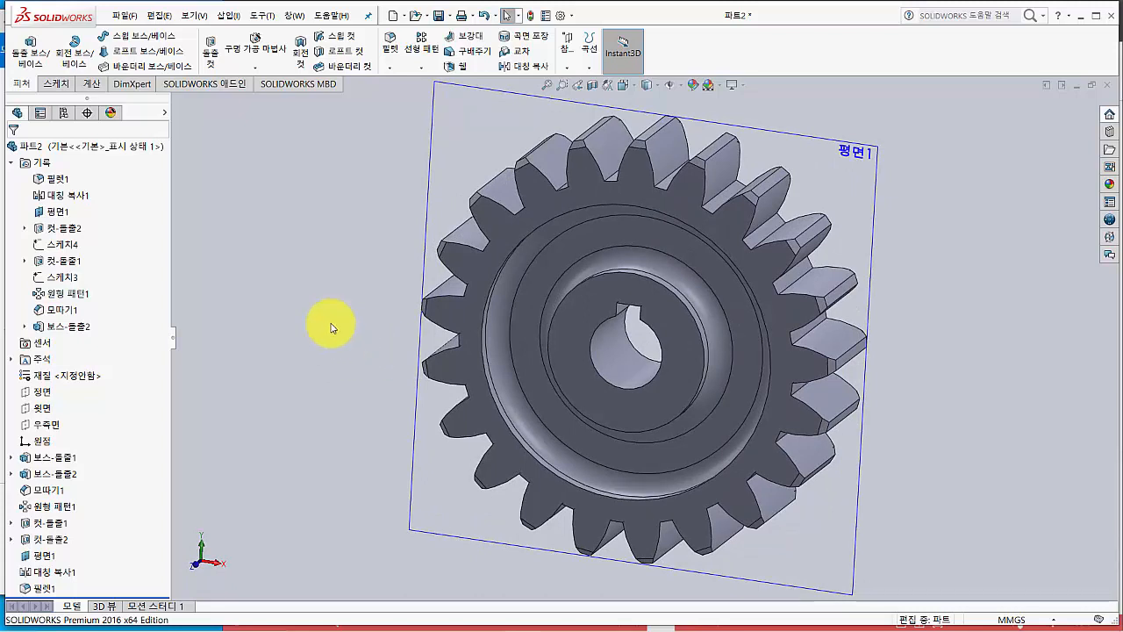
# - Save the part as 스퍼기어 in the A06-0708 folder inside HDU_SW on the desktop
pyautogui.click(439, 17)
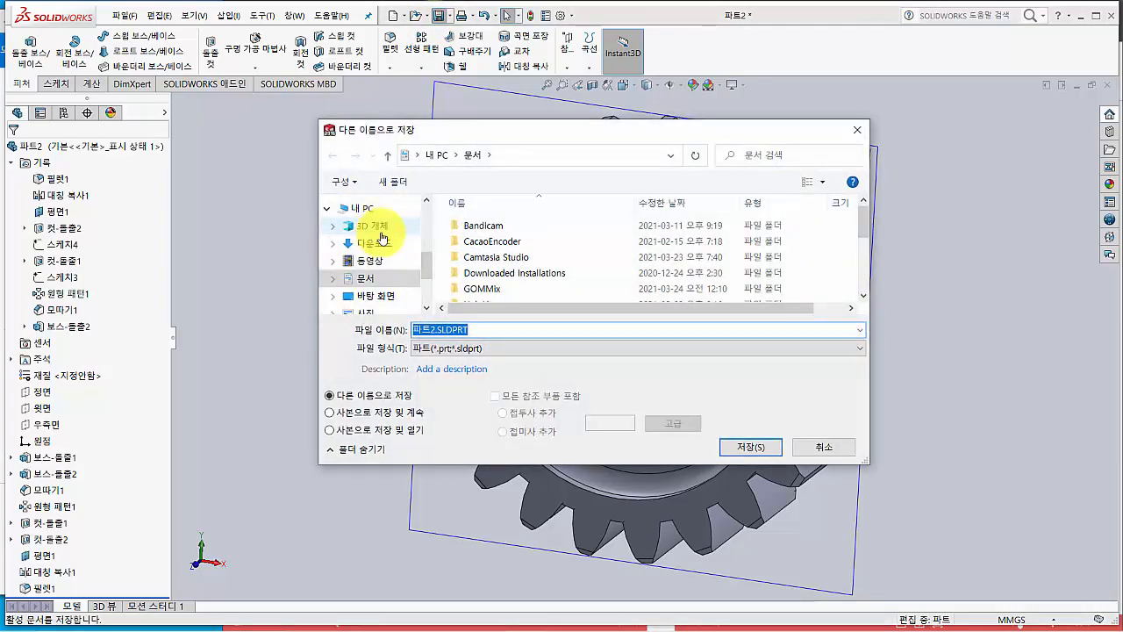
pyautogui.click(373, 298)
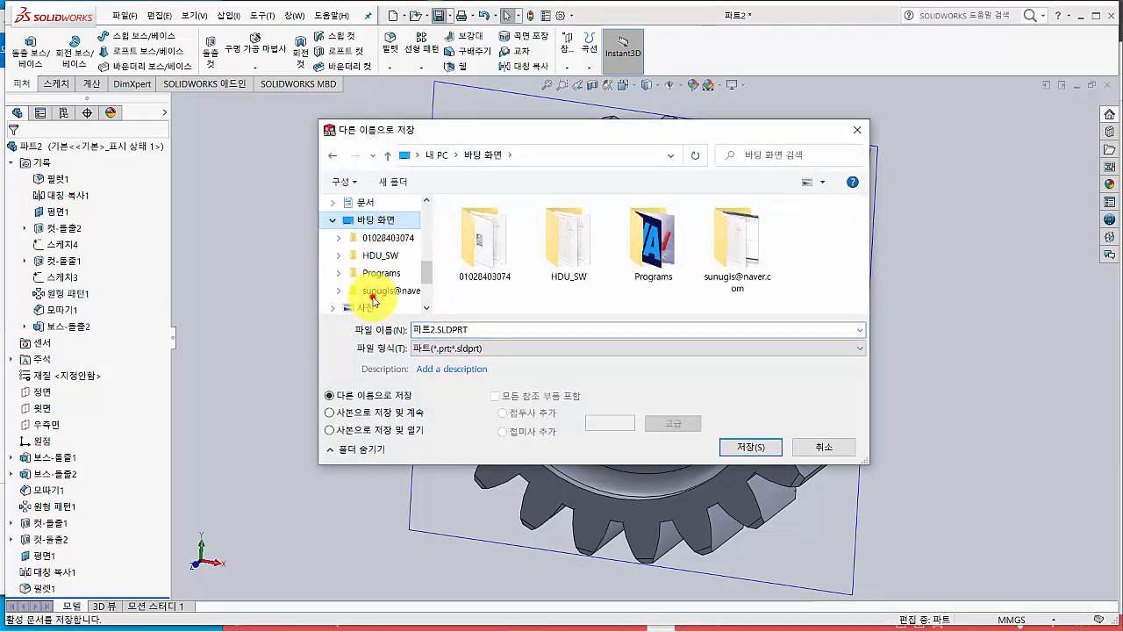
pyautogui.click(577, 263)
pyautogui.doubleClick(577, 264)
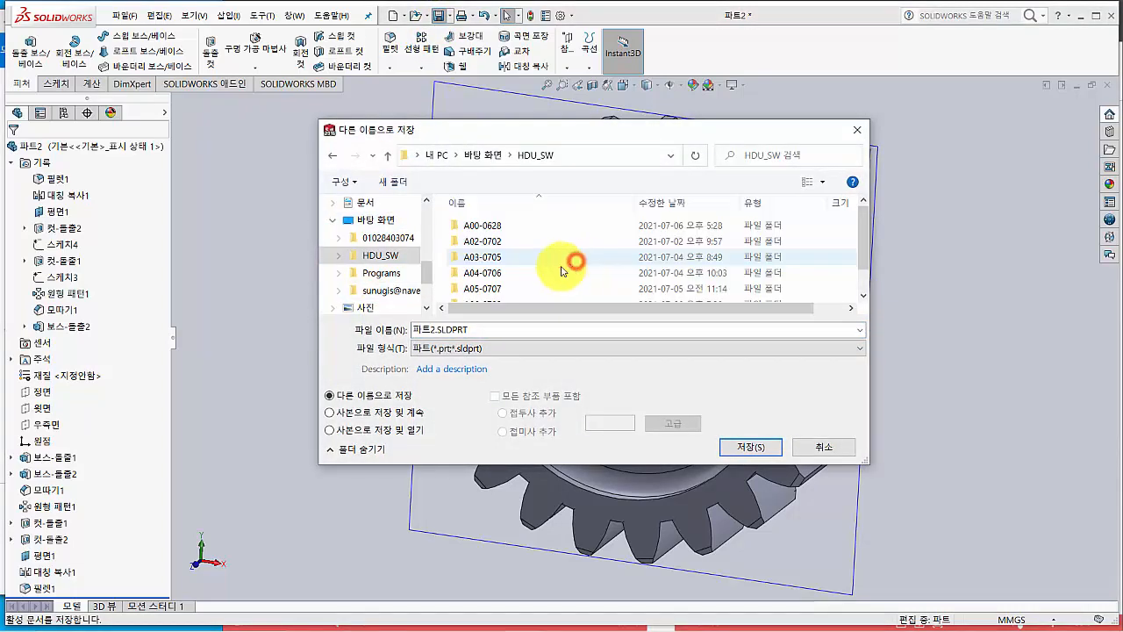
pyautogui.scroll(-1, 543, 272)
pyautogui.doubleClick(489, 275)
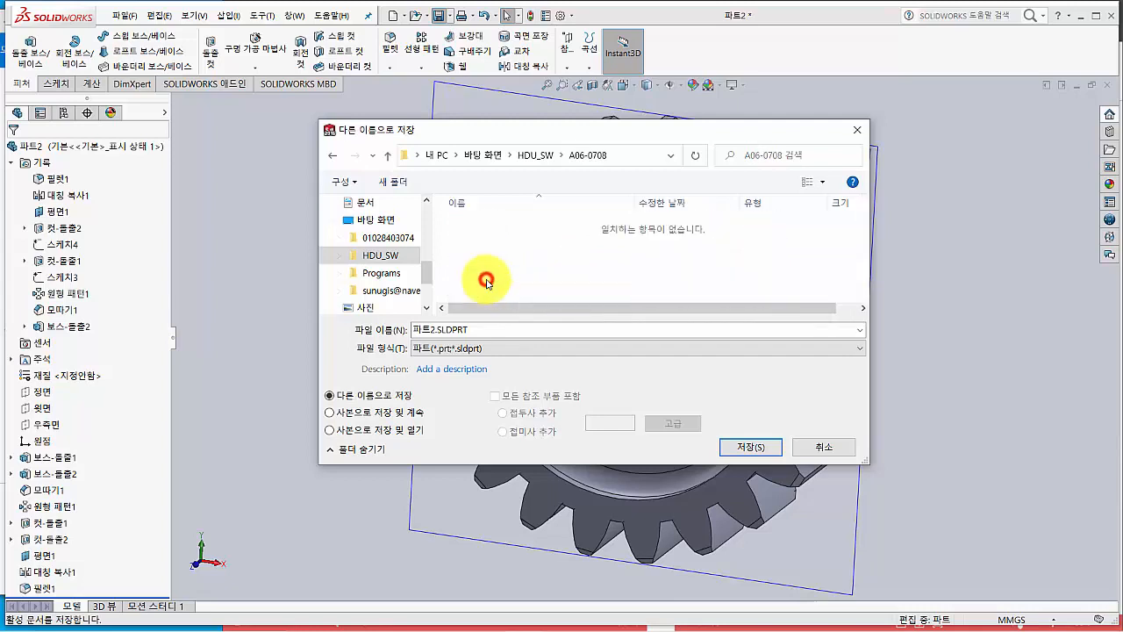
pyautogui.click(477, 330)
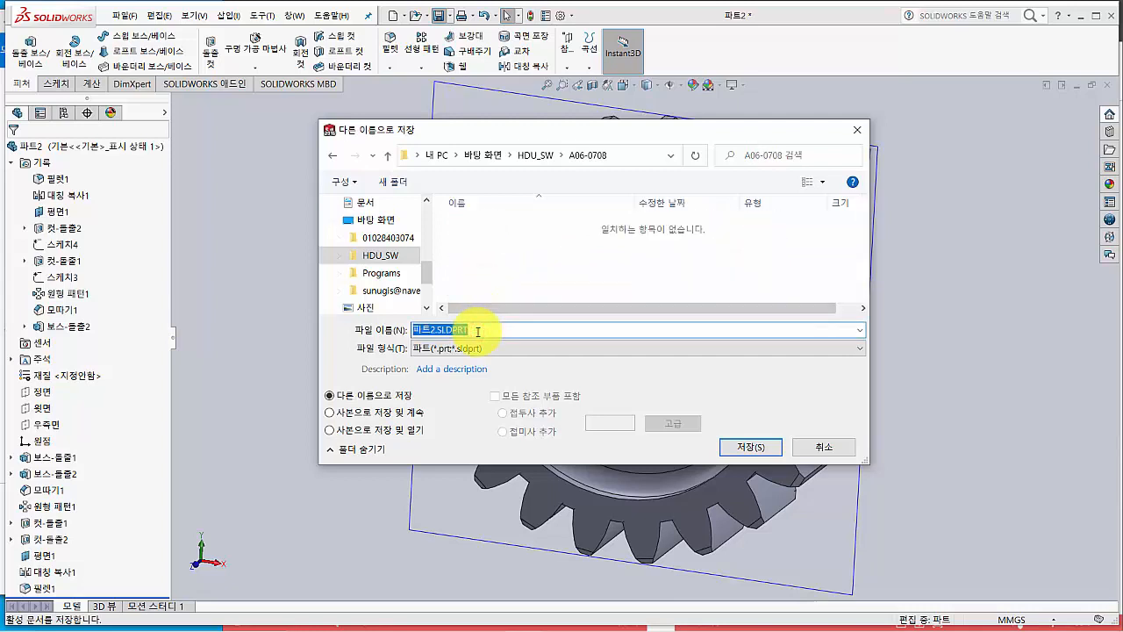
pyautogui.write('스')
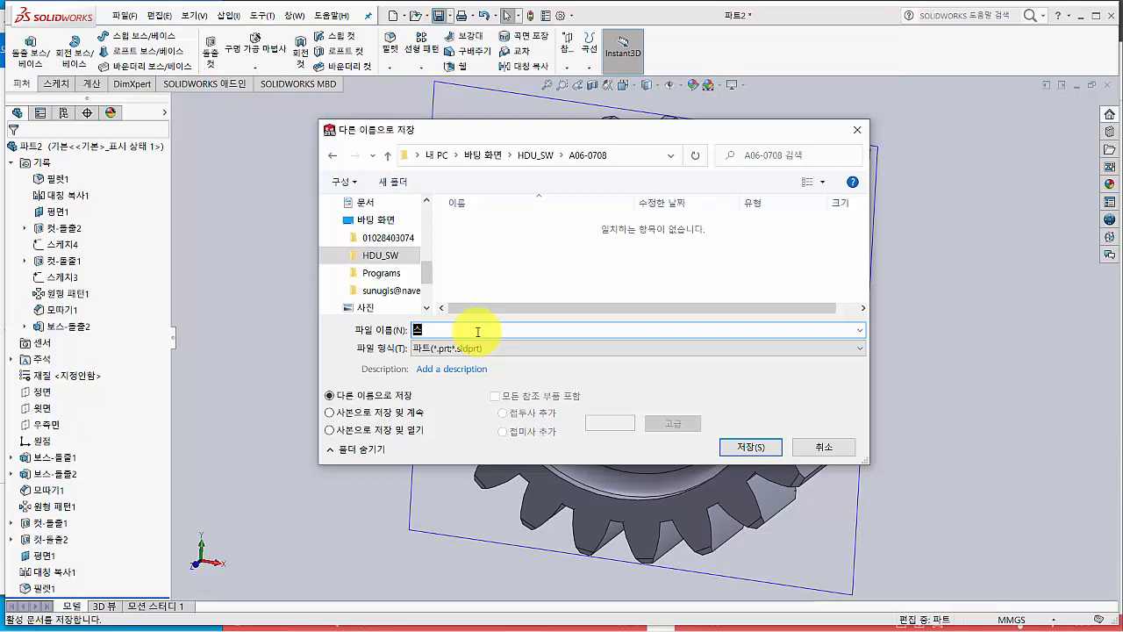
pyautogui.write('퍼기어')
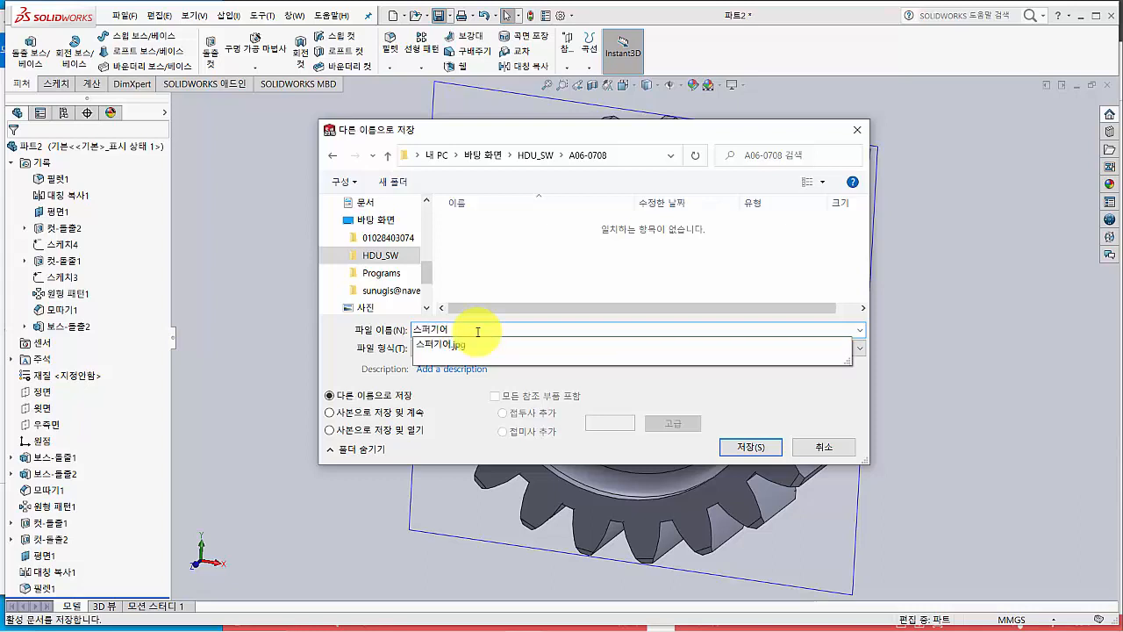
pyautogui.click(515, 278)
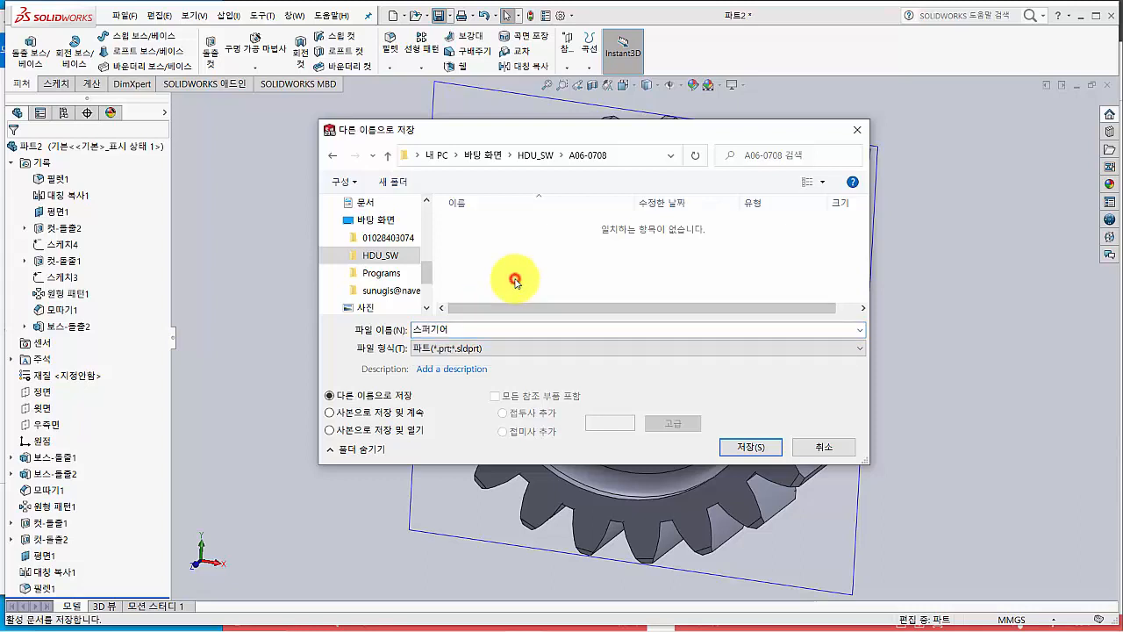
pyautogui.click(740, 449)
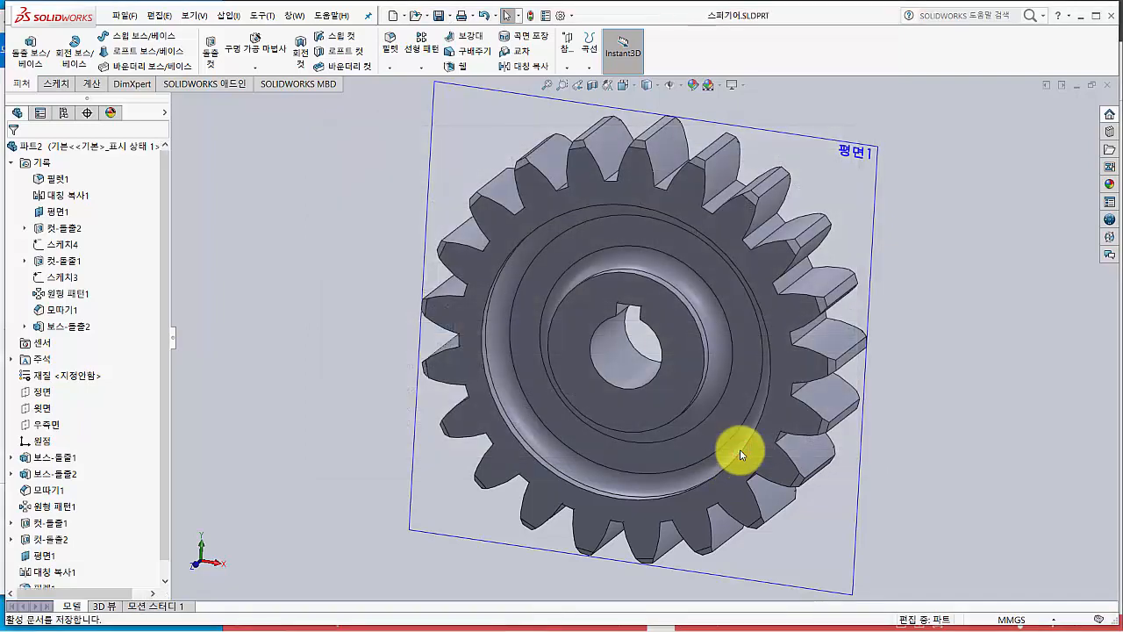
pyautogui.click(331, 342)
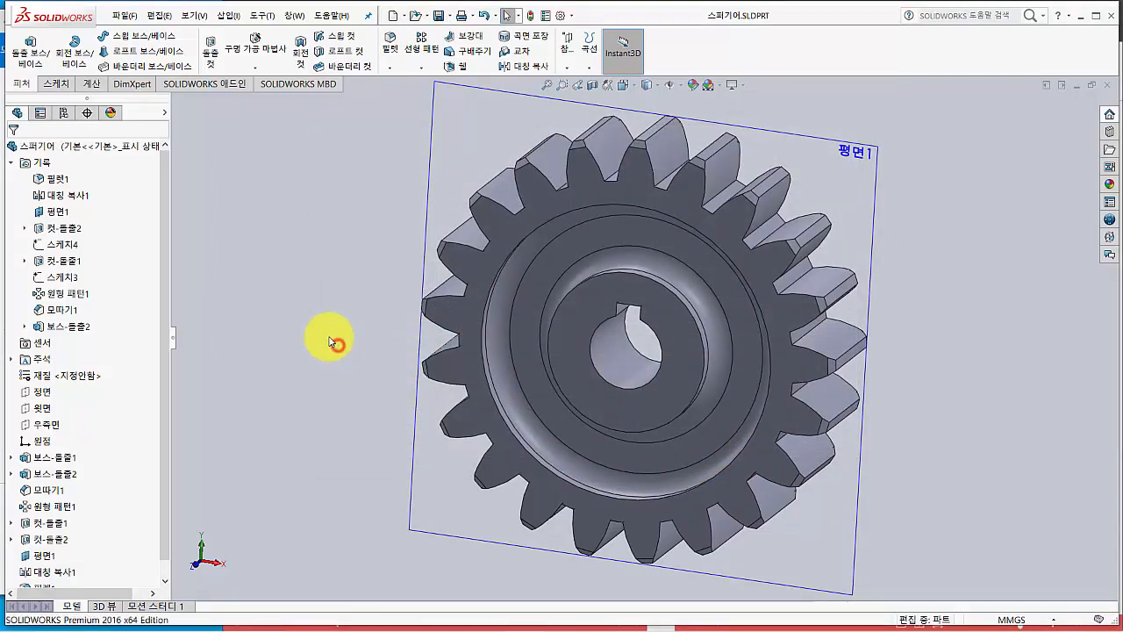
pyautogui.click(391, 16)
pyautogui.click(555, 198)
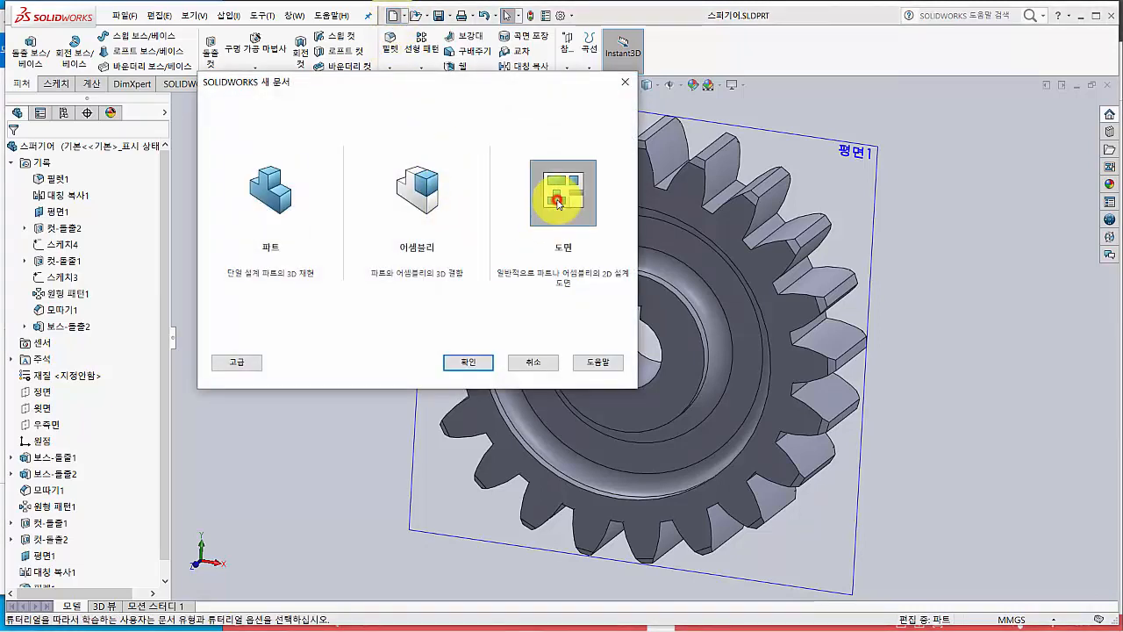
pyautogui.click(469, 363)
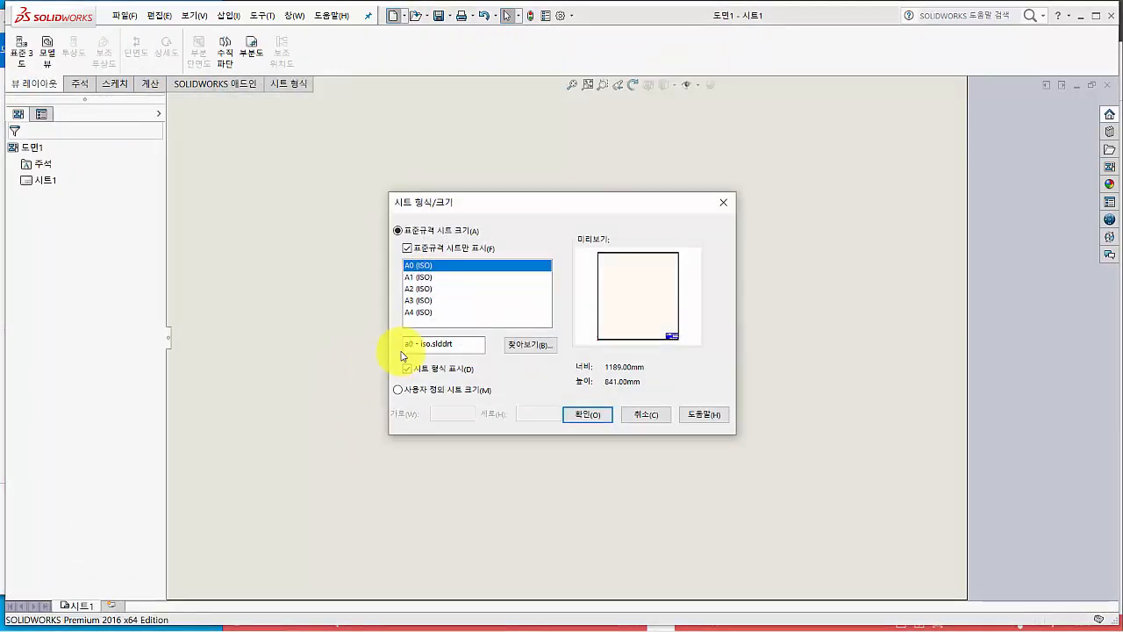
pyautogui.click(424, 301)
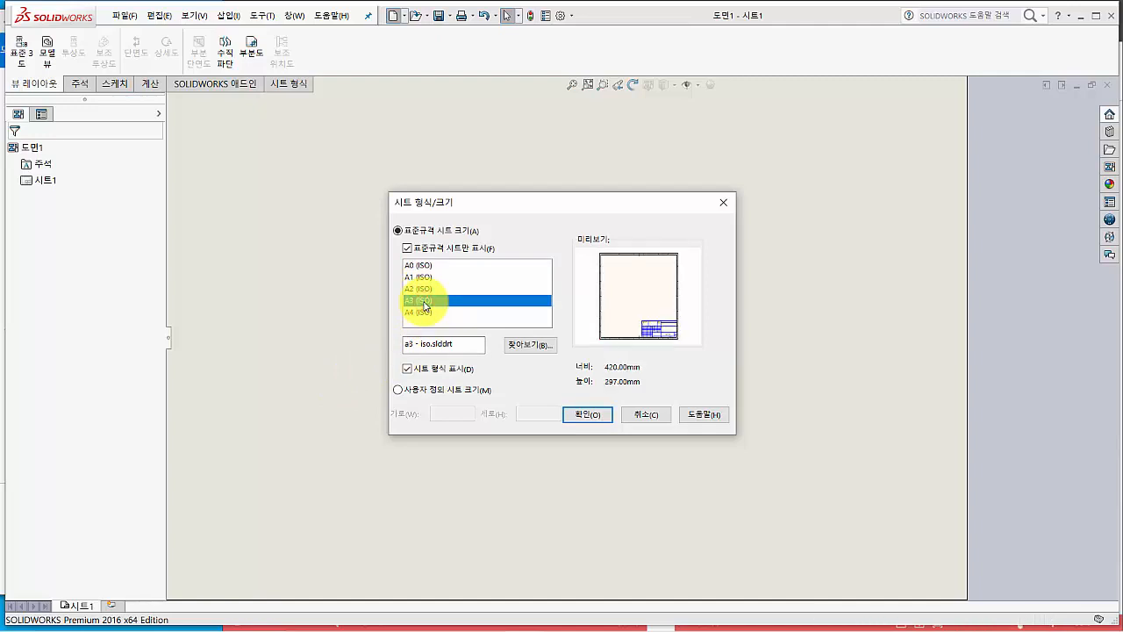
pyautogui.click(585, 416)
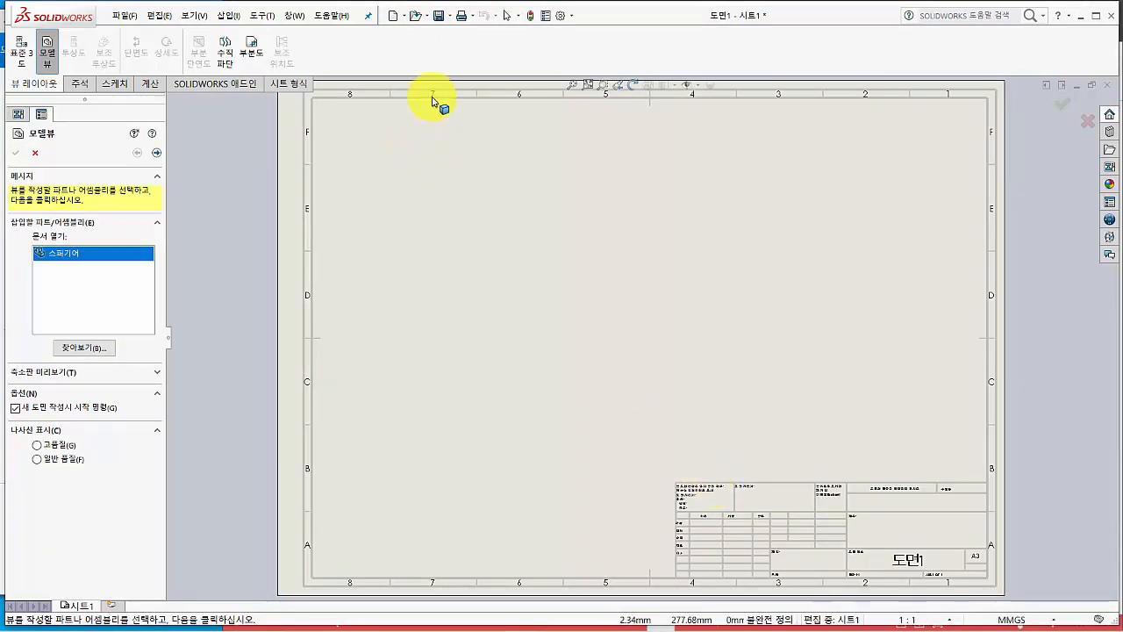
pyautogui.click(1112, 89)
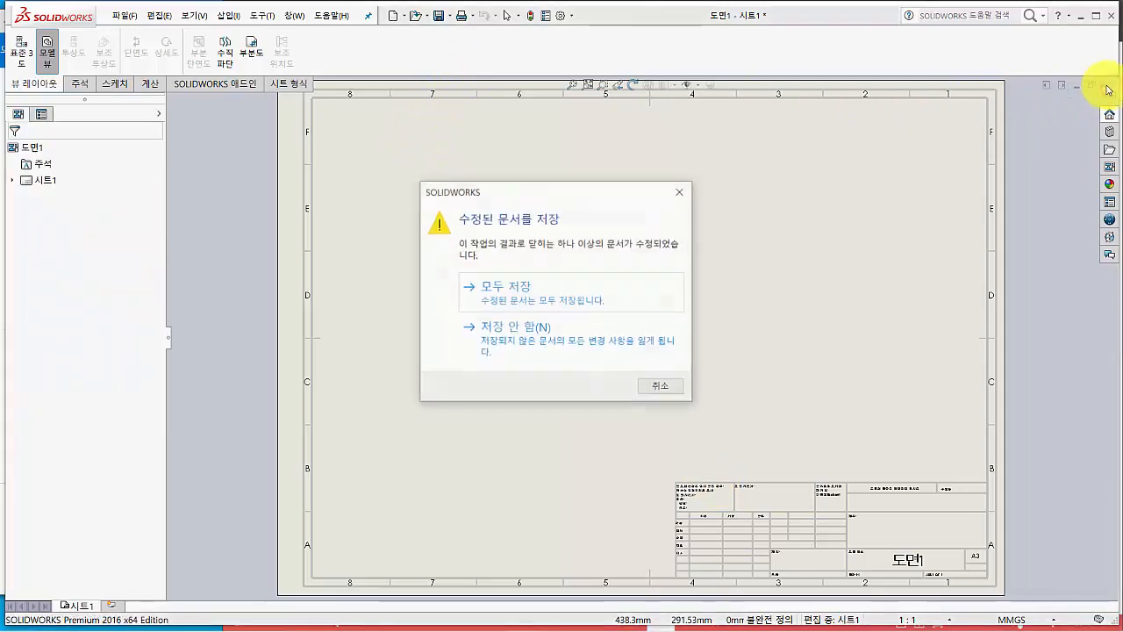
pyautogui.click(552, 332)
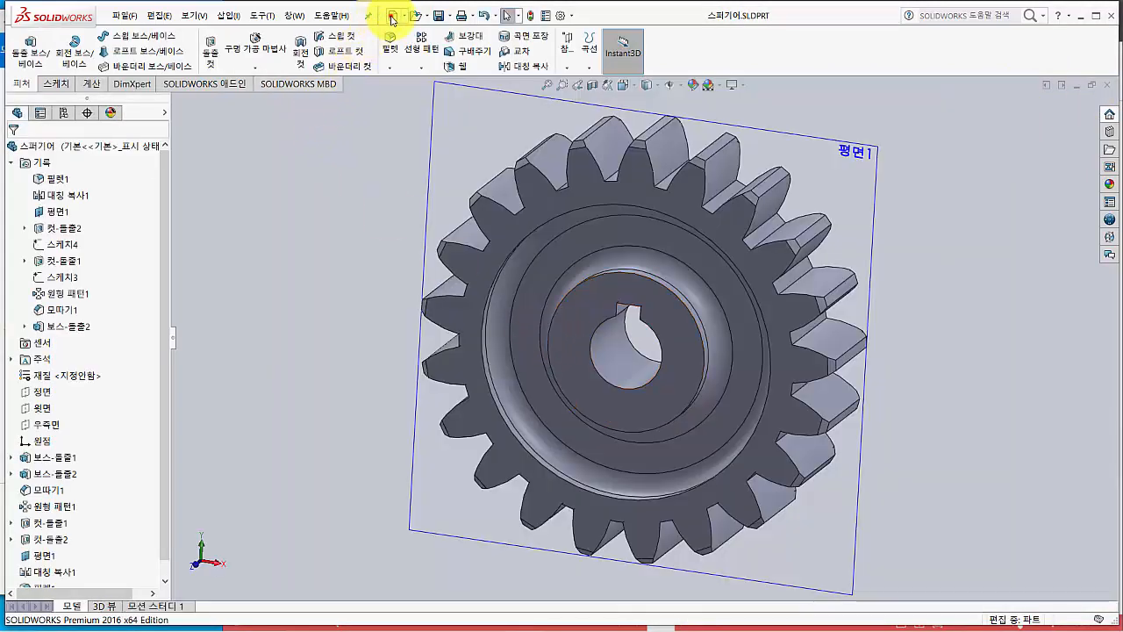
# - Create a new drawing with an A3 (ISO) sheet and the sheet format display turned off
pyautogui.click(391, 15)
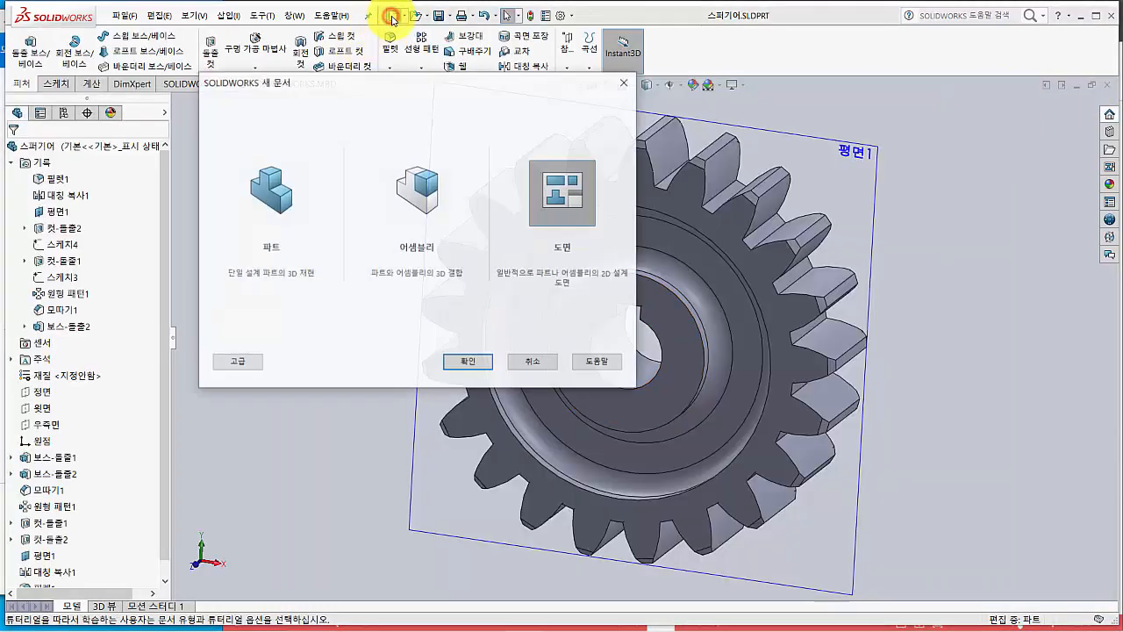
pyautogui.click(478, 363)
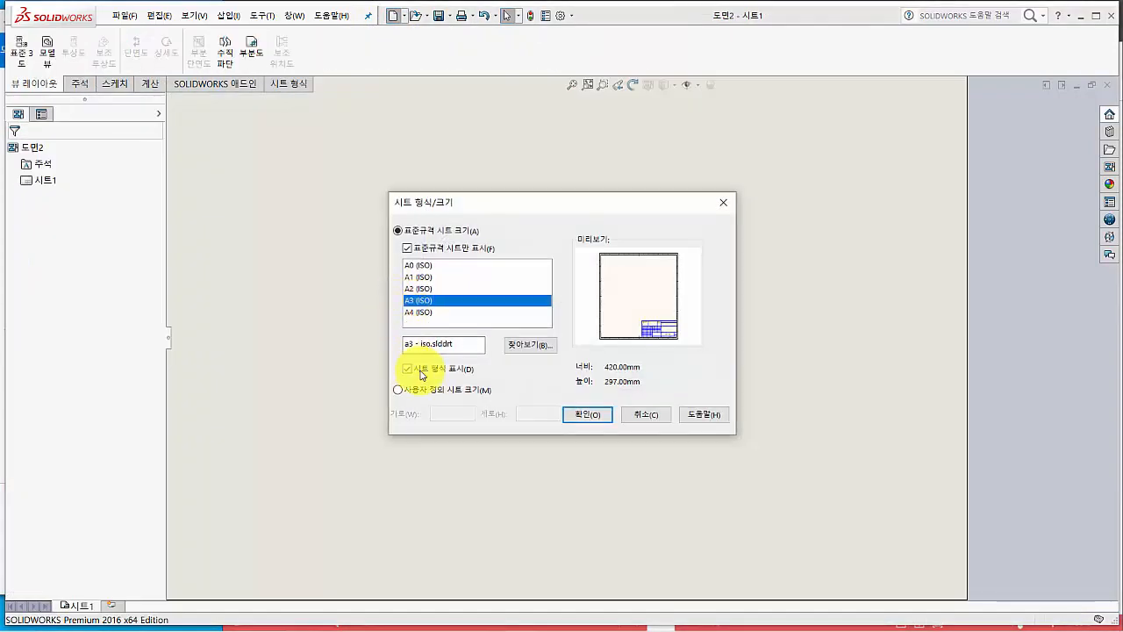
pyautogui.click(588, 414)
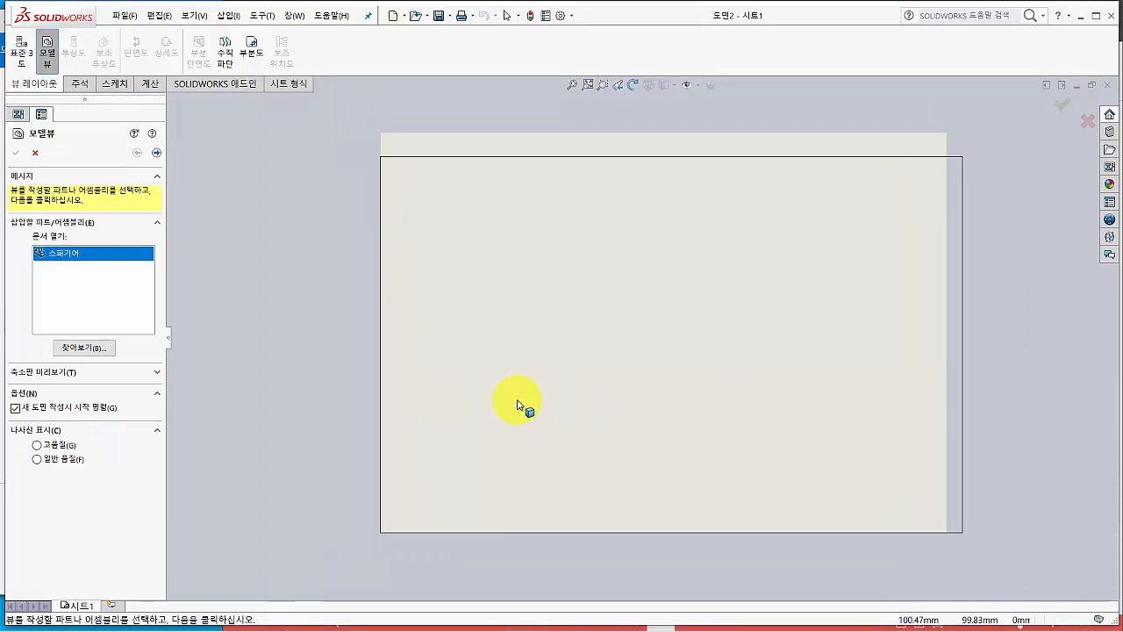
# - Load 스퍼기어.SLDPRT from the A06-0708 folder as the model for the drawing view
pyautogui.click(102, 350)
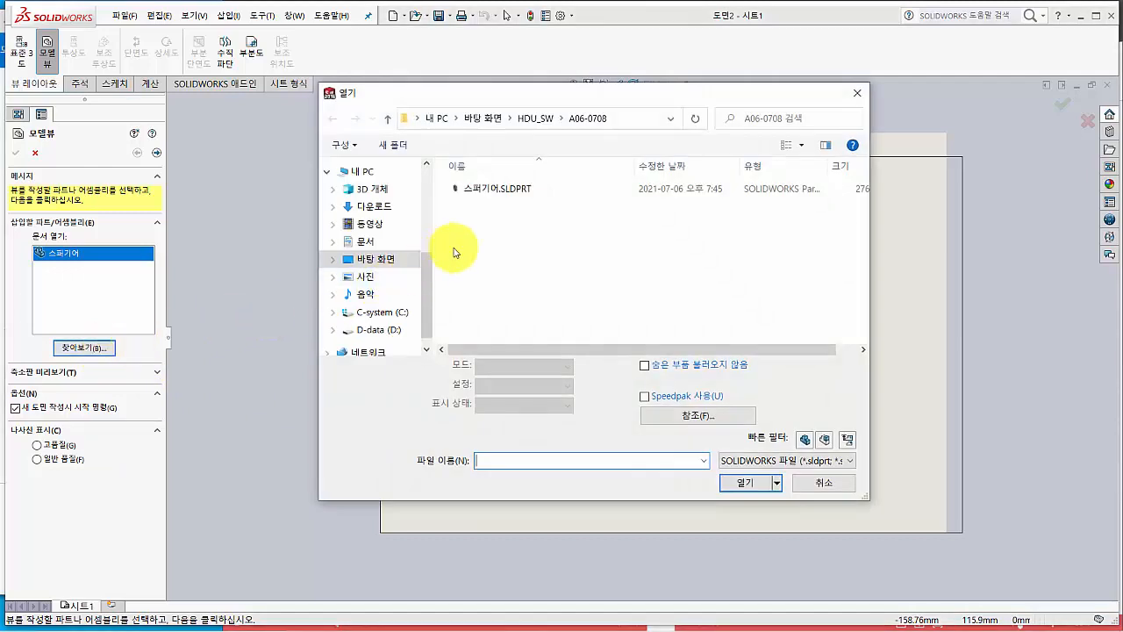
pyautogui.click(514, 188)
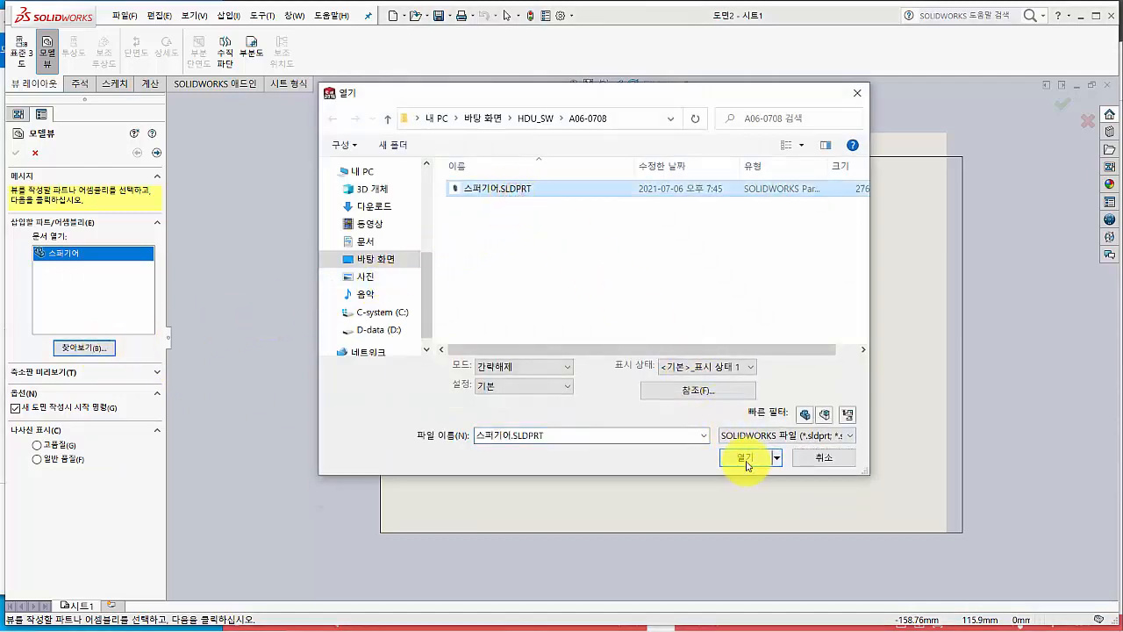
pyautogui.click(745, 460)
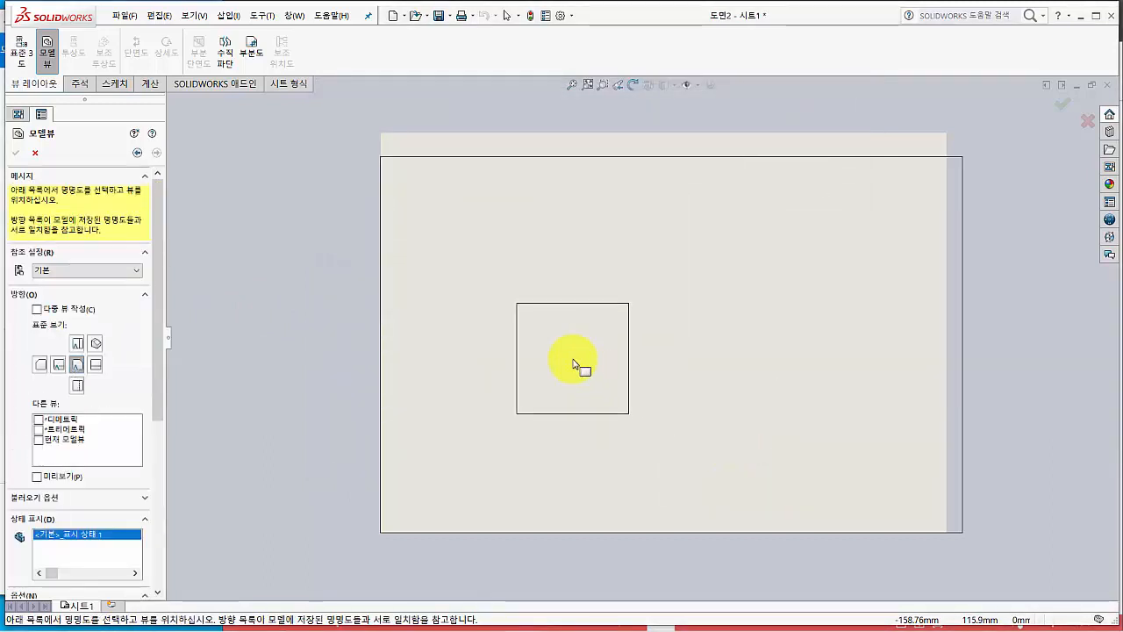
# - Turn on the preview, place the gear's circular face view in the sheet's lower-left area, and add an isometric projected view diagonally up and right
pyautogui.click(38, 477)
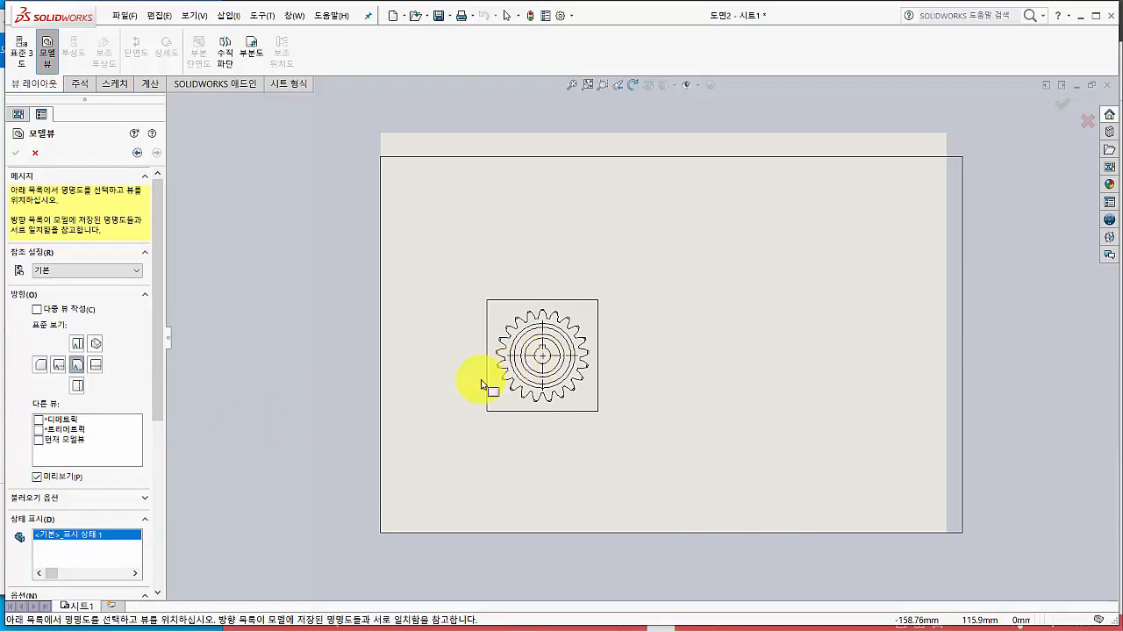
pyautogui.moveTo(157, 414); pyautogui.dragTo(158, 547)
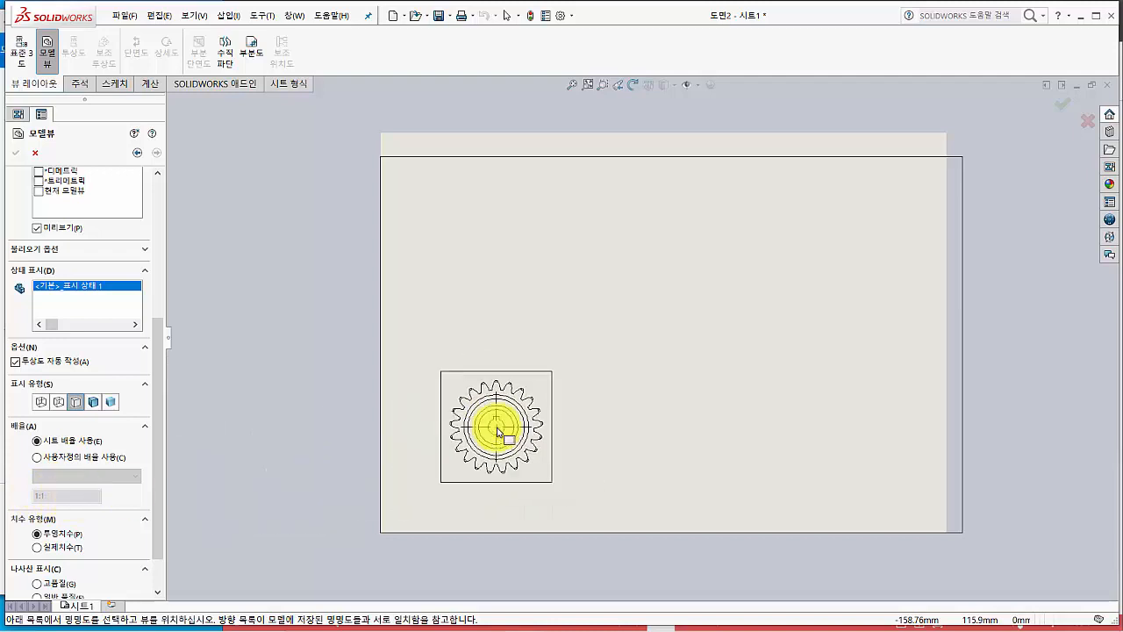
pyautogui.click(513, 423)
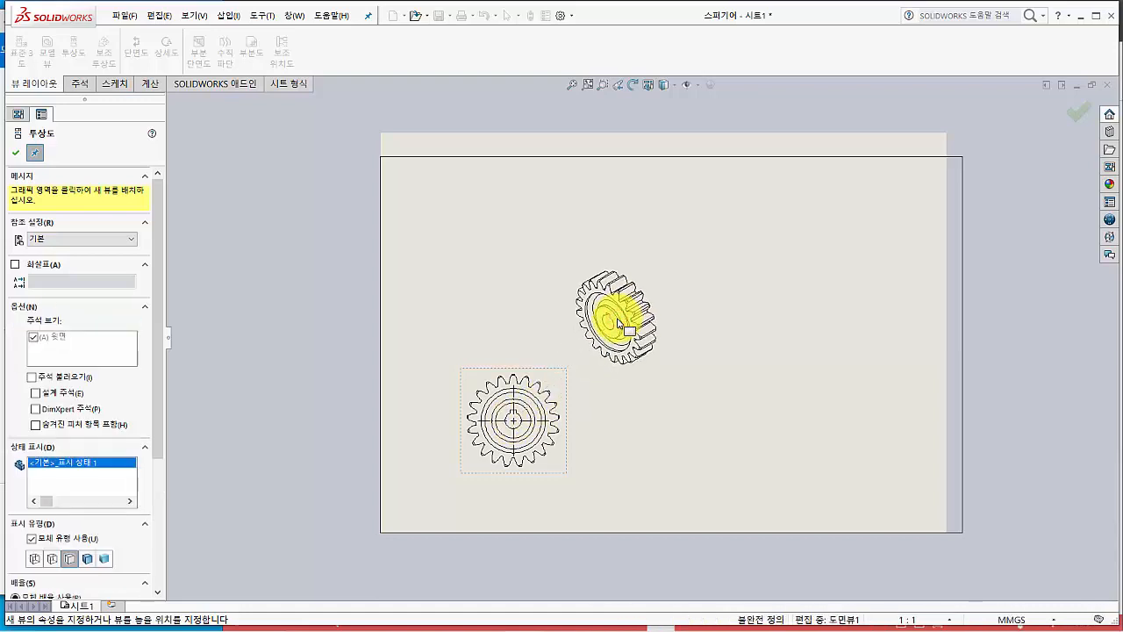
pyautogui.click(620, 323)
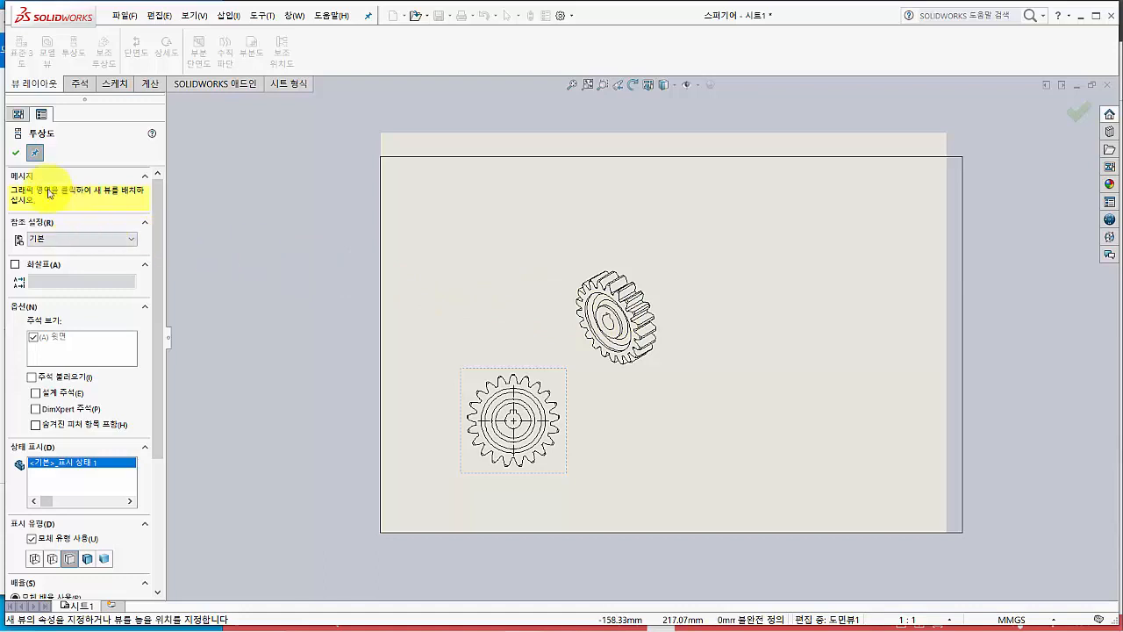
pyautogui.click(15, 153)
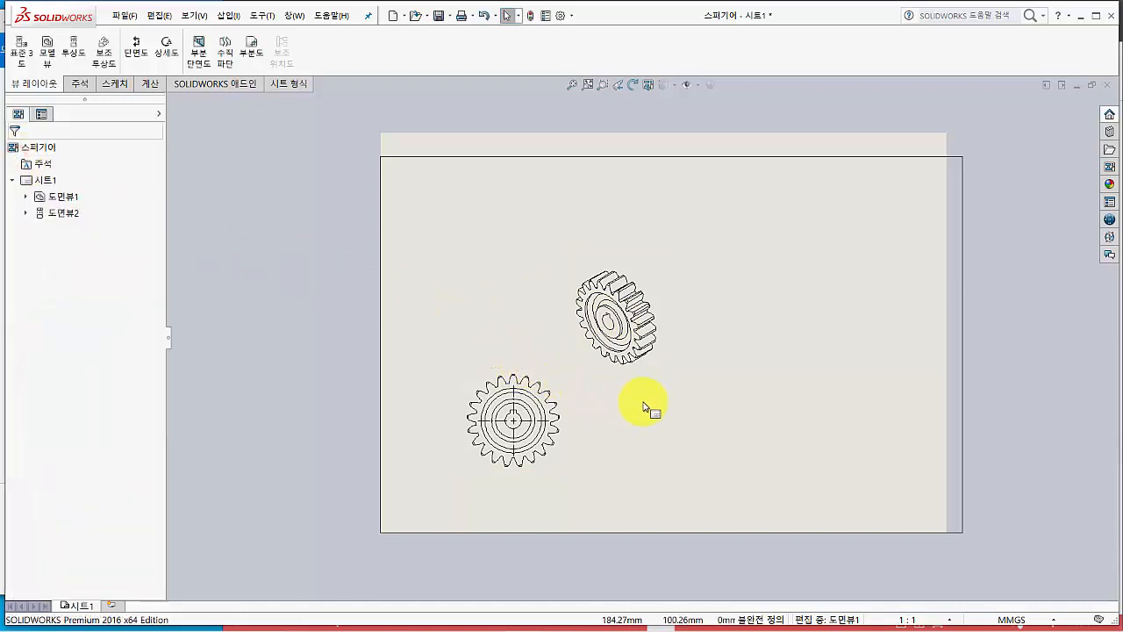
# - Create a section view with a vertical cutting line through the gear's bore centre and place it to the right of the face view
pyautogui.scroll(-4, 599, 441)
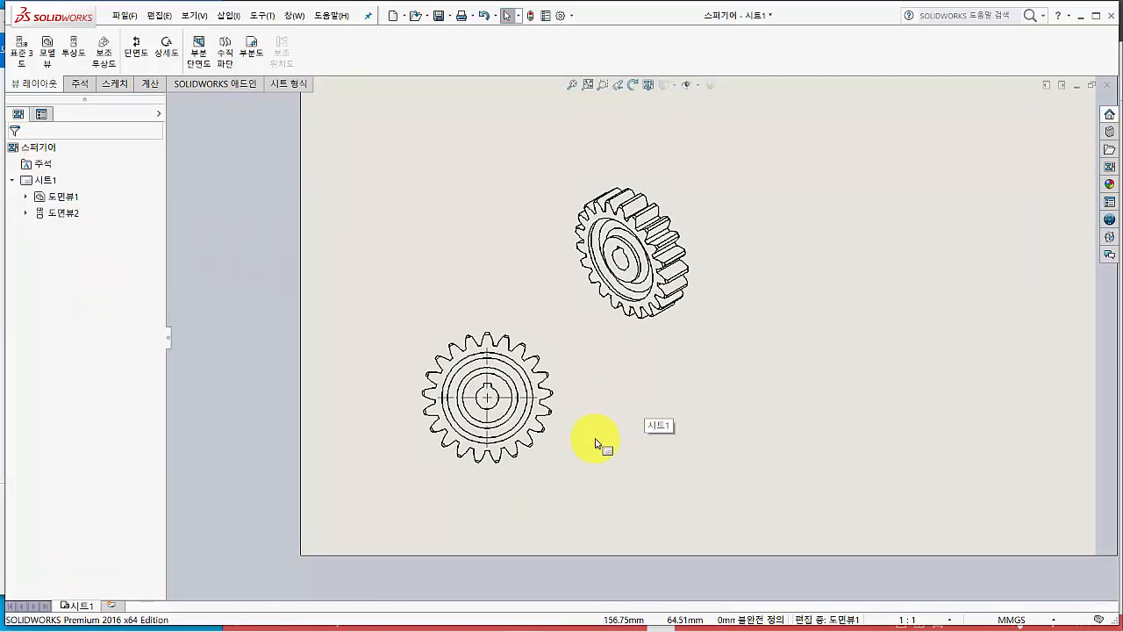
pyautogui.scroll(-1, 641, 411)
pyautogui.moveTo(623, 399); pyautogui.dragTo(592, 399, button='middle')
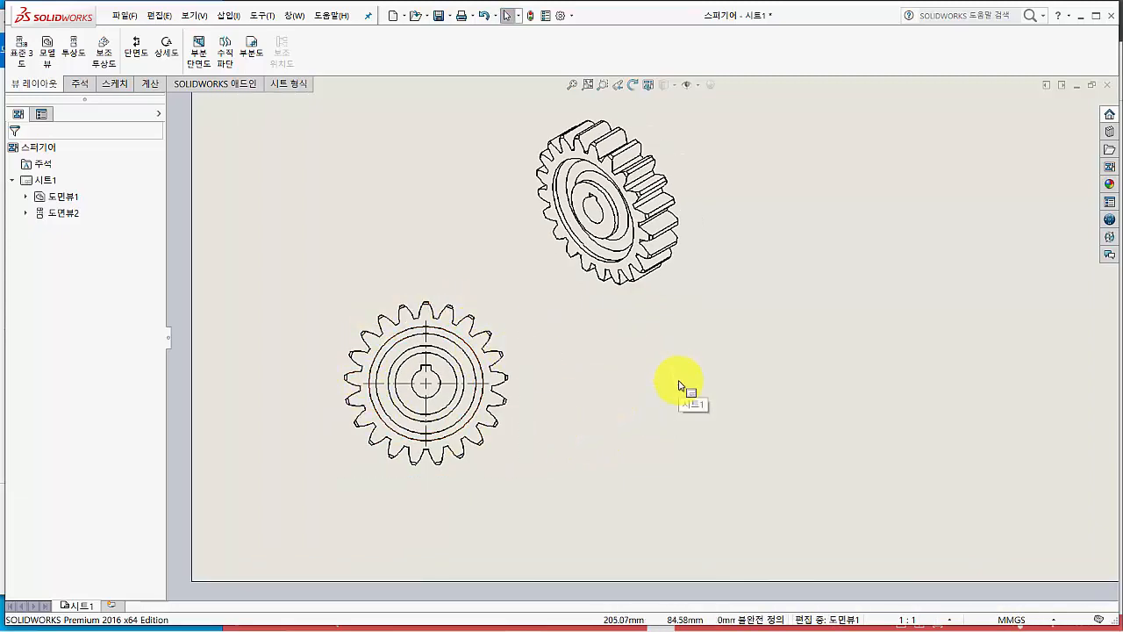
pyautogui.hotkey('alt', 'Tab')
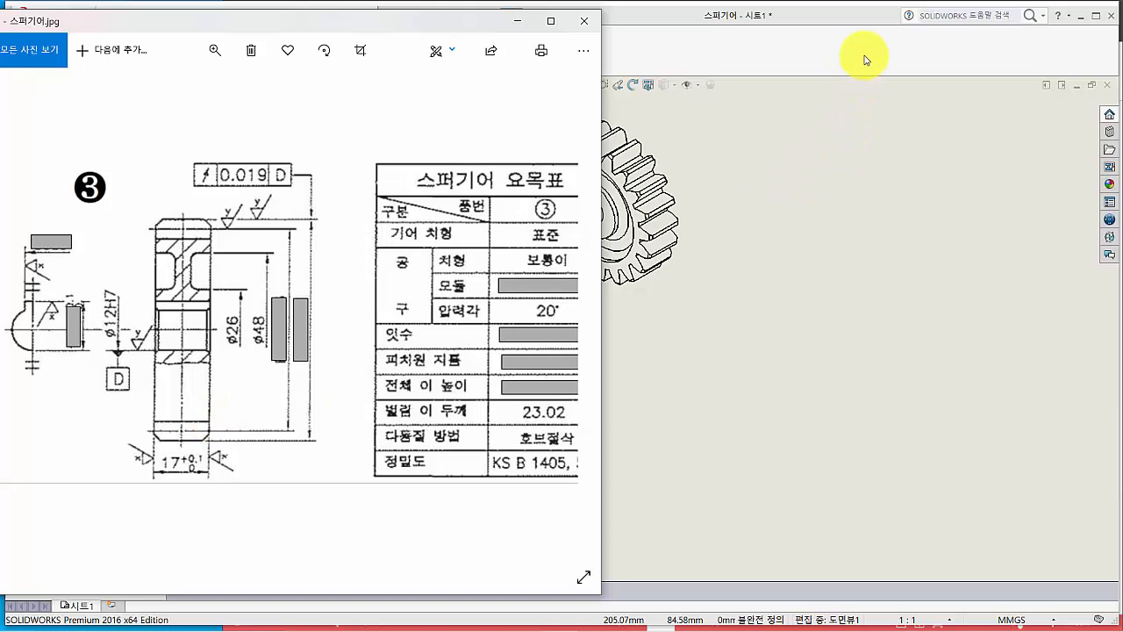
pyautogui.click(805, 58)
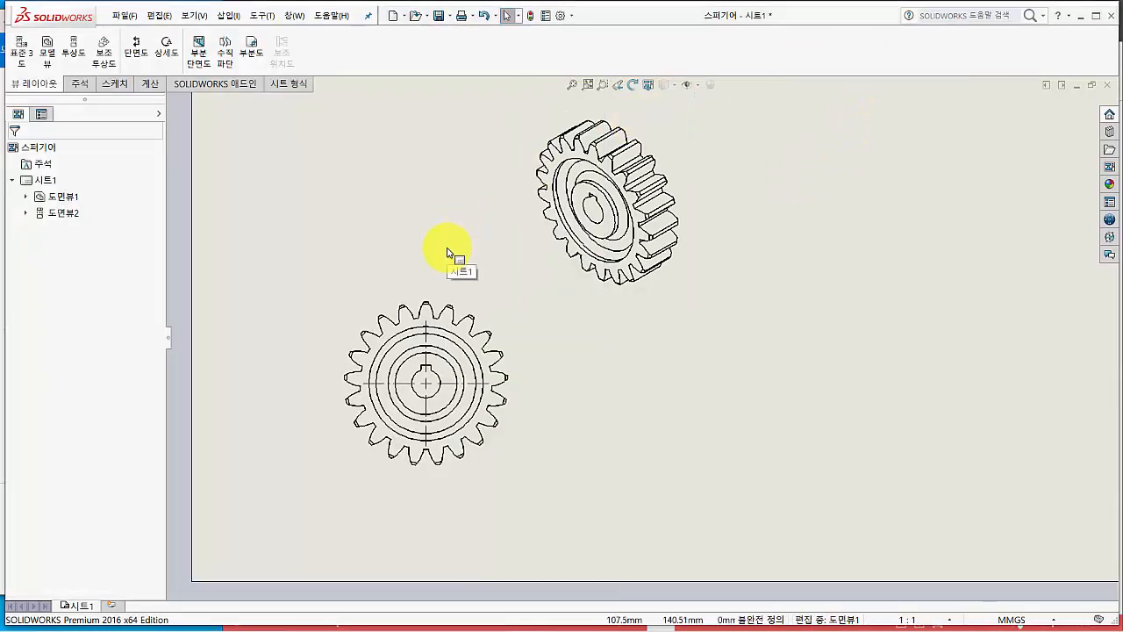
pyautogui.click(135, 58)
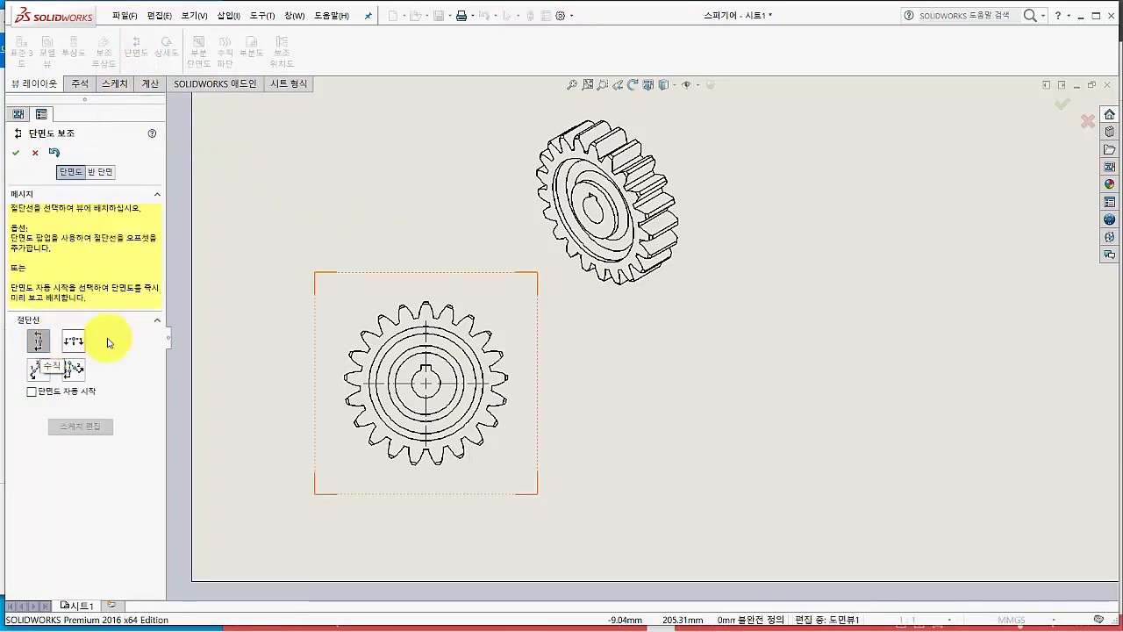
pyautogui.scroll(-2, 423, 386)
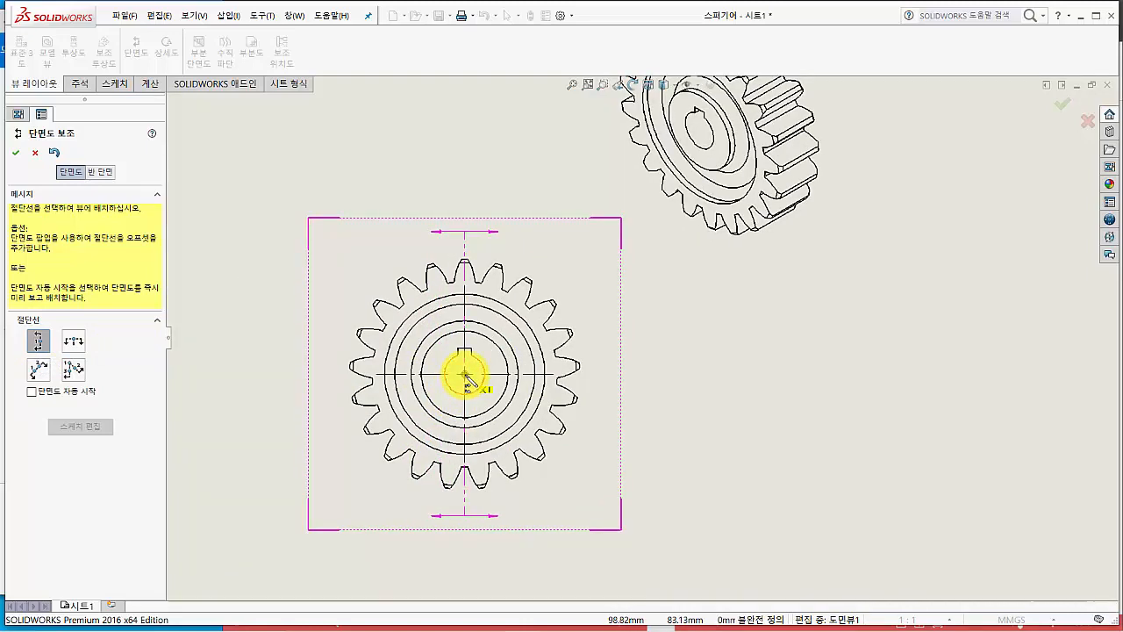
pyautogui.click(465, 375)
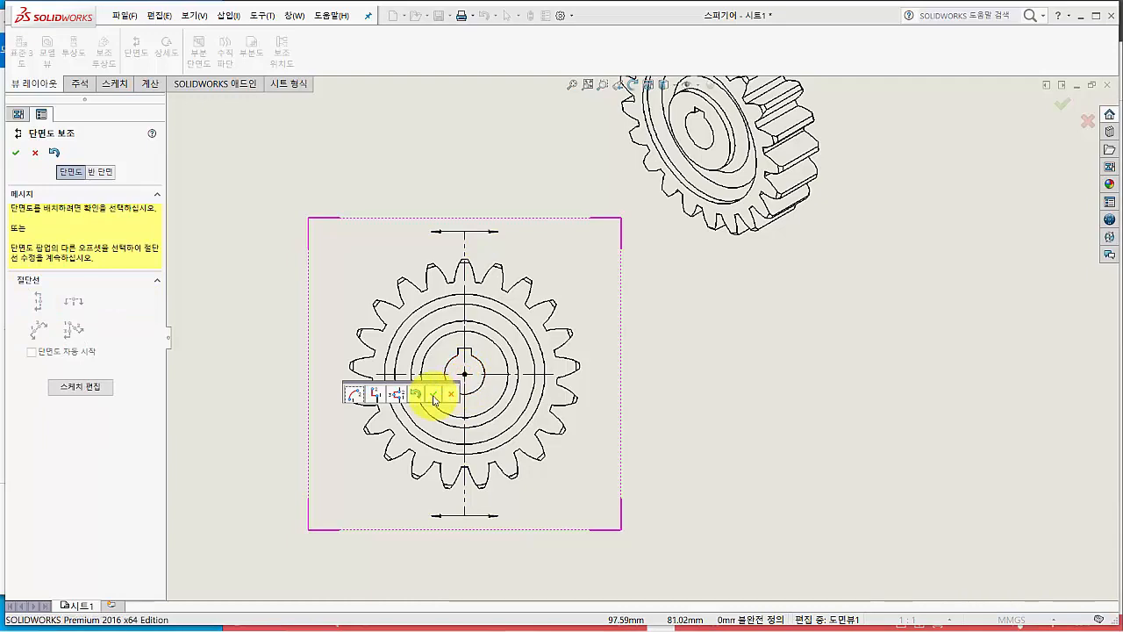
pyautogui.click(434, 396)
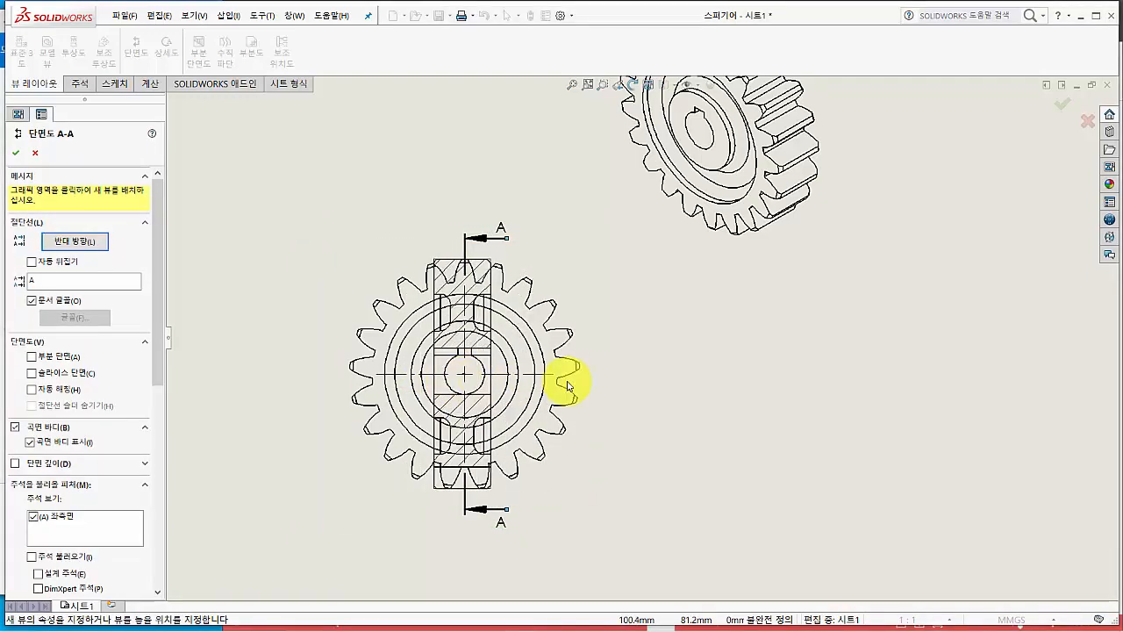
pyautogui.click(708, 382)
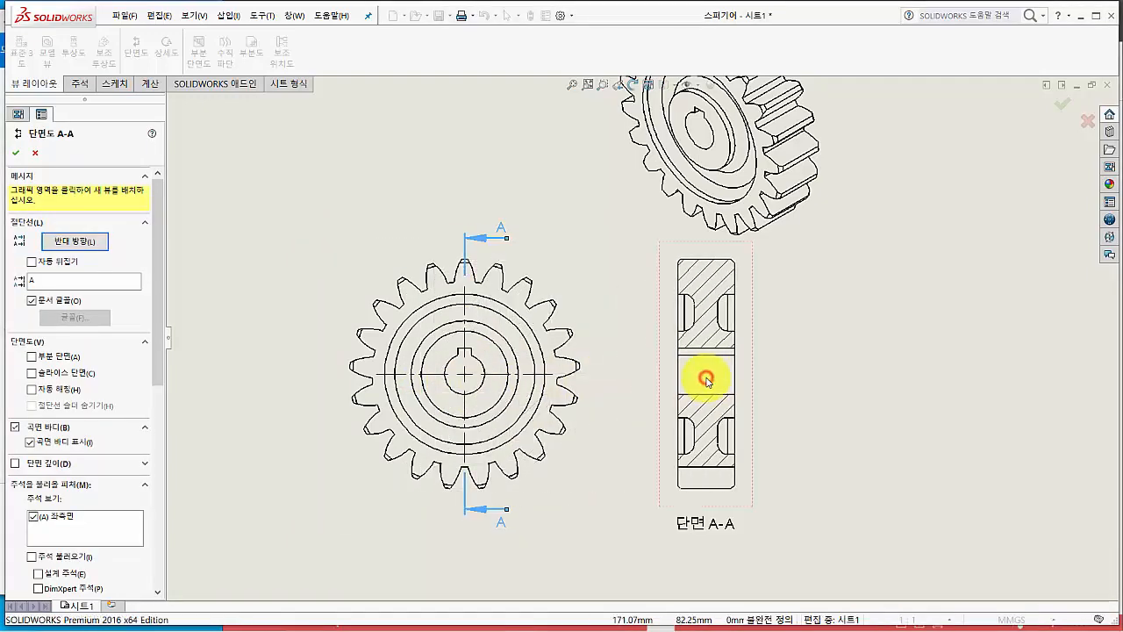
pyautogui.click(15, 152)
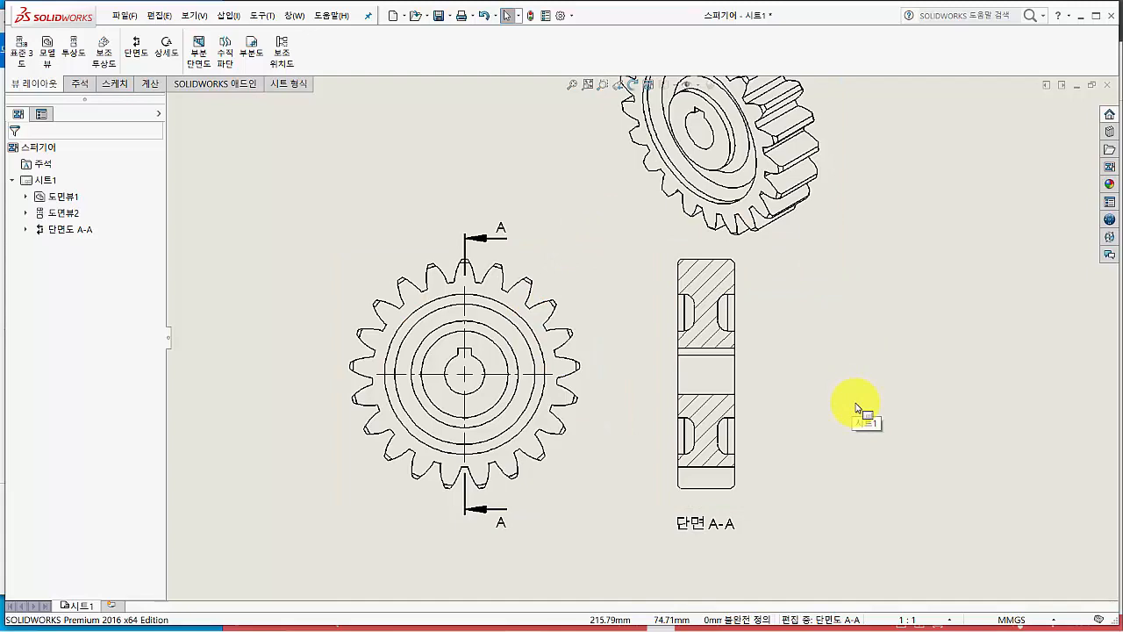
# - Save the drawing in Dxf format as 스퍼기어.DXF in the A06-0708 folder
pyautogui.hotkey('alt', 'Tab')
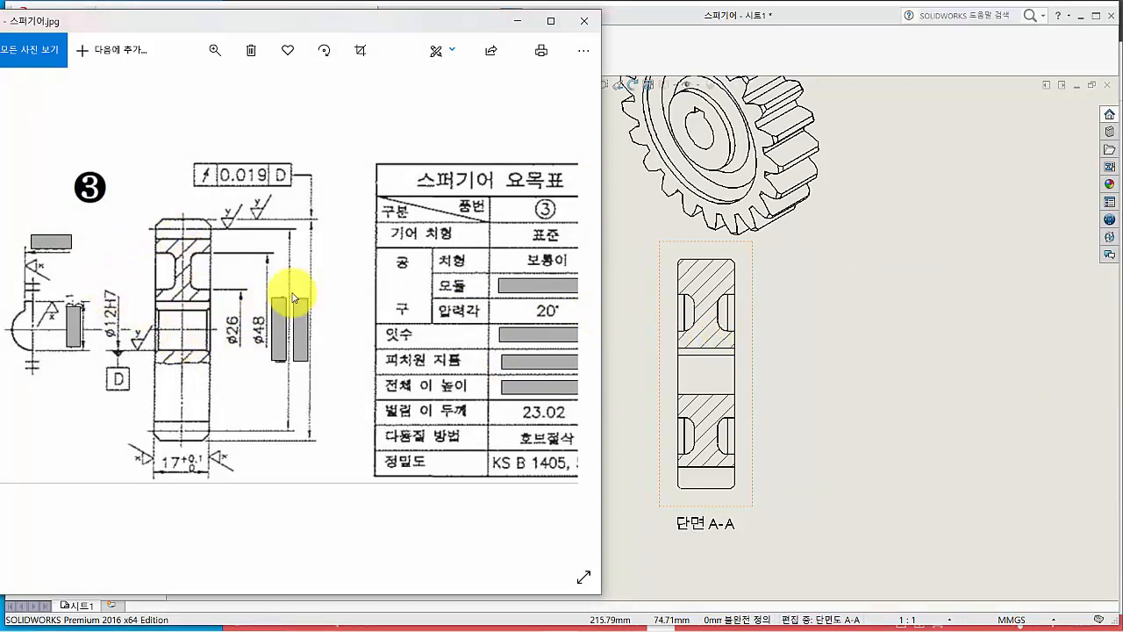
pyautogui.click(744, 50)
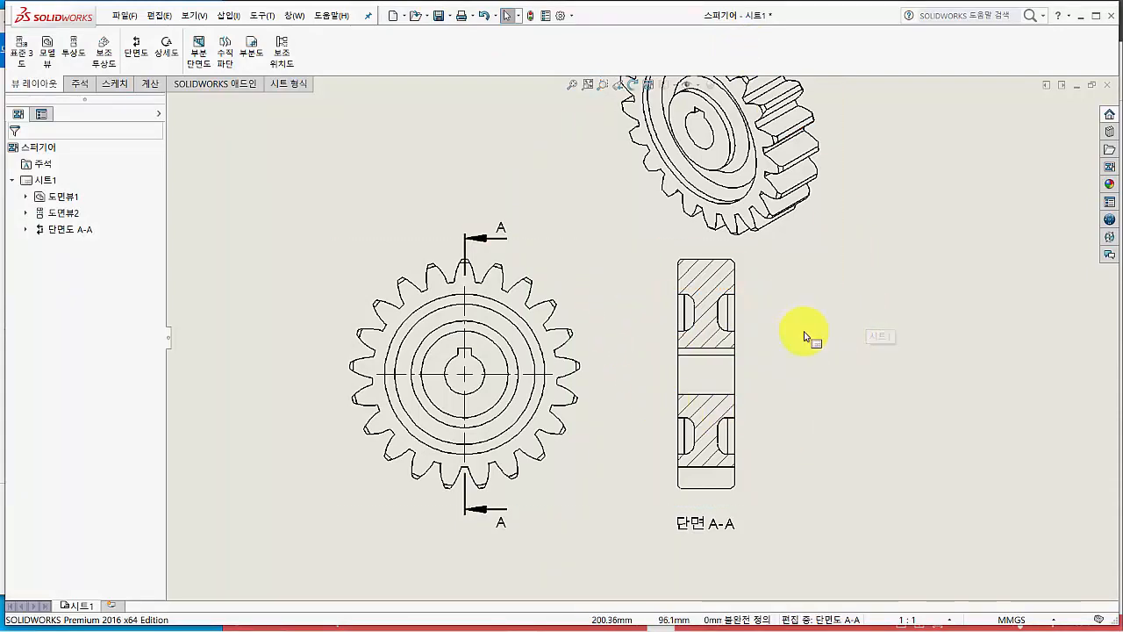
pyautogui.scroll(1, 640, 335)
pyautogui.scroll(1, 803, 336)
pyautogui.scroll(1, 798, 351)
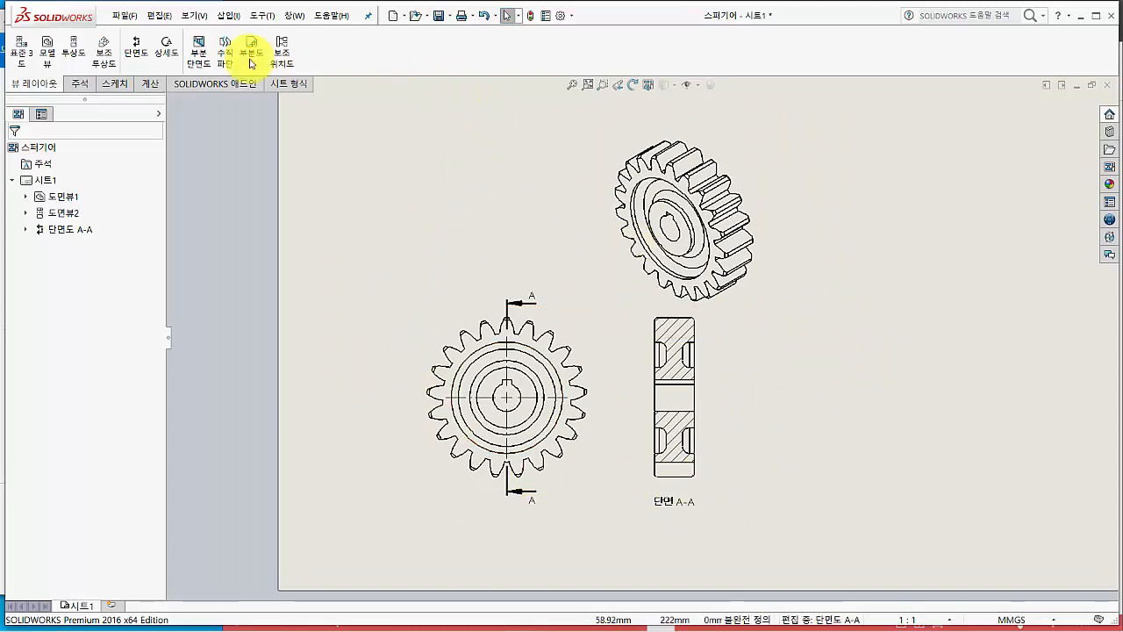
pyautogui.click(124, 16)
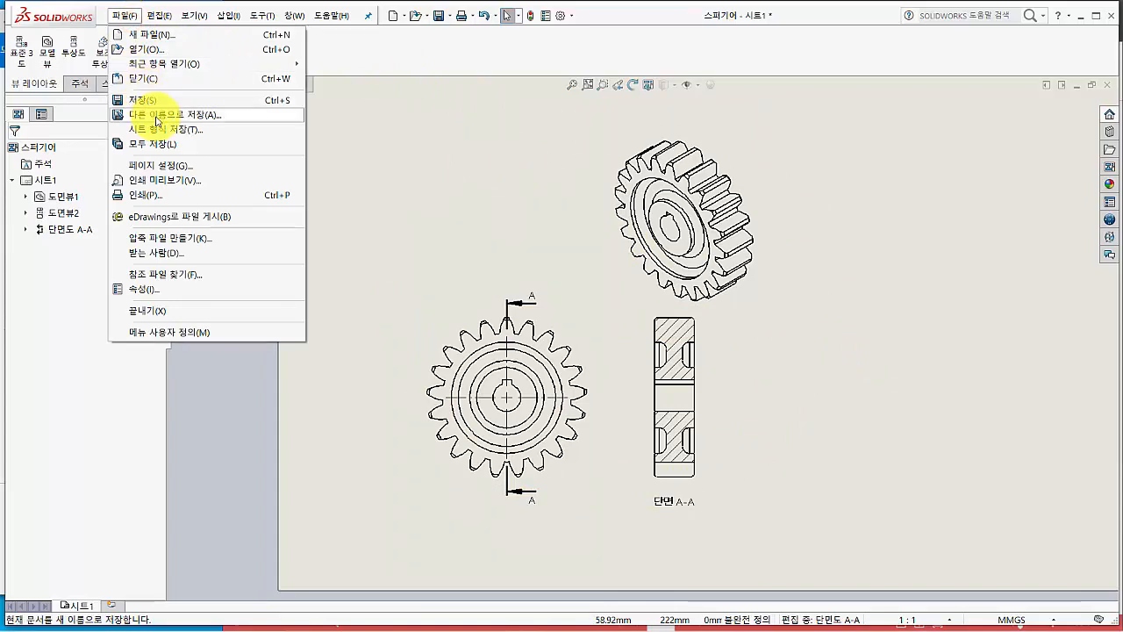
pyautogui.click(157, 116)
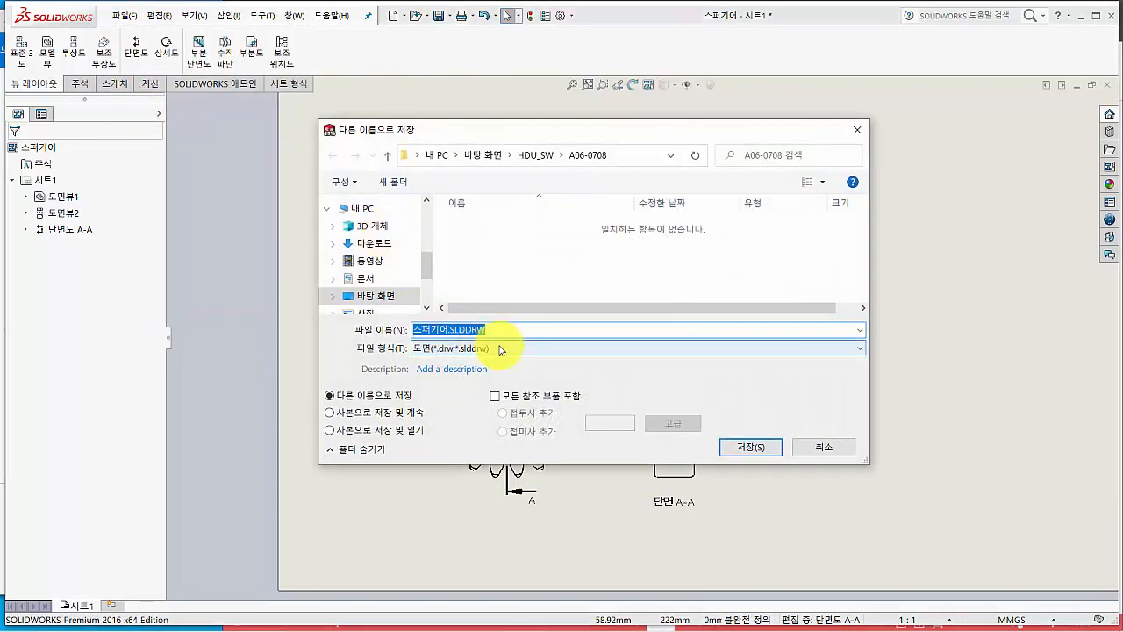
pyautogui.click(501, 348)
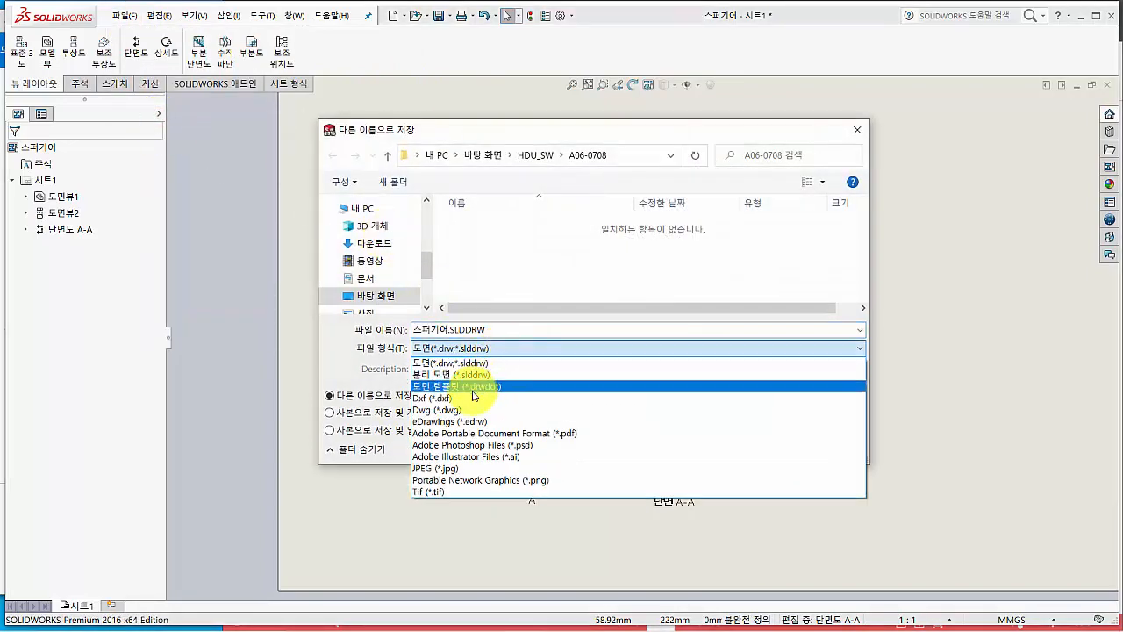
pyautogui.click(471, 399)
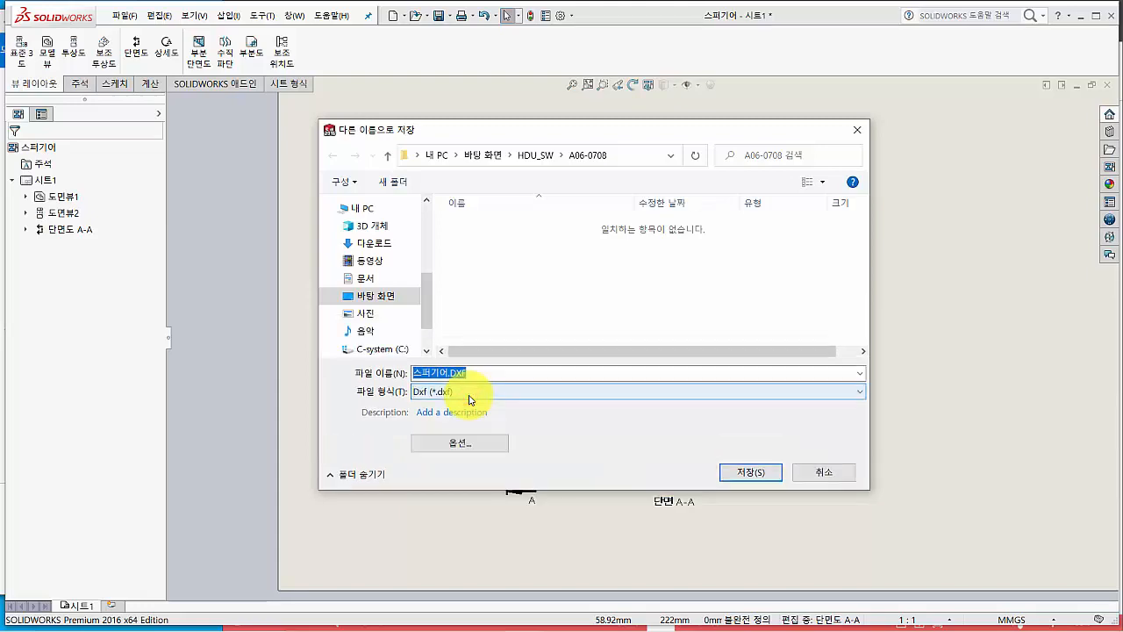
pyautogui.click(736, 474)
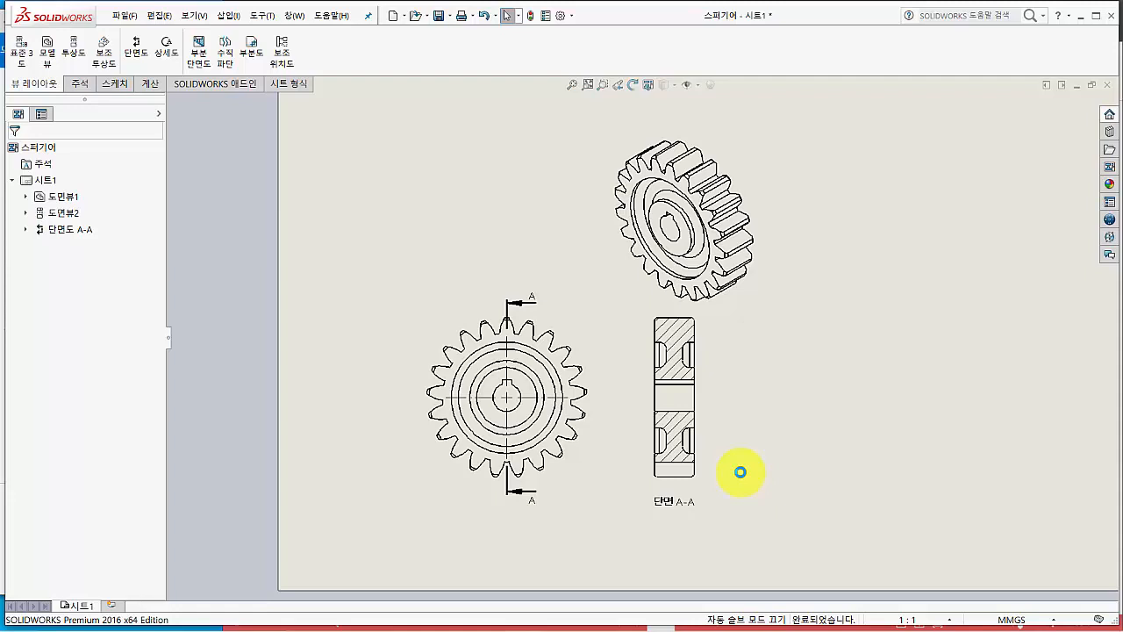
pyautogui.hotkey('alt', 'Tab')
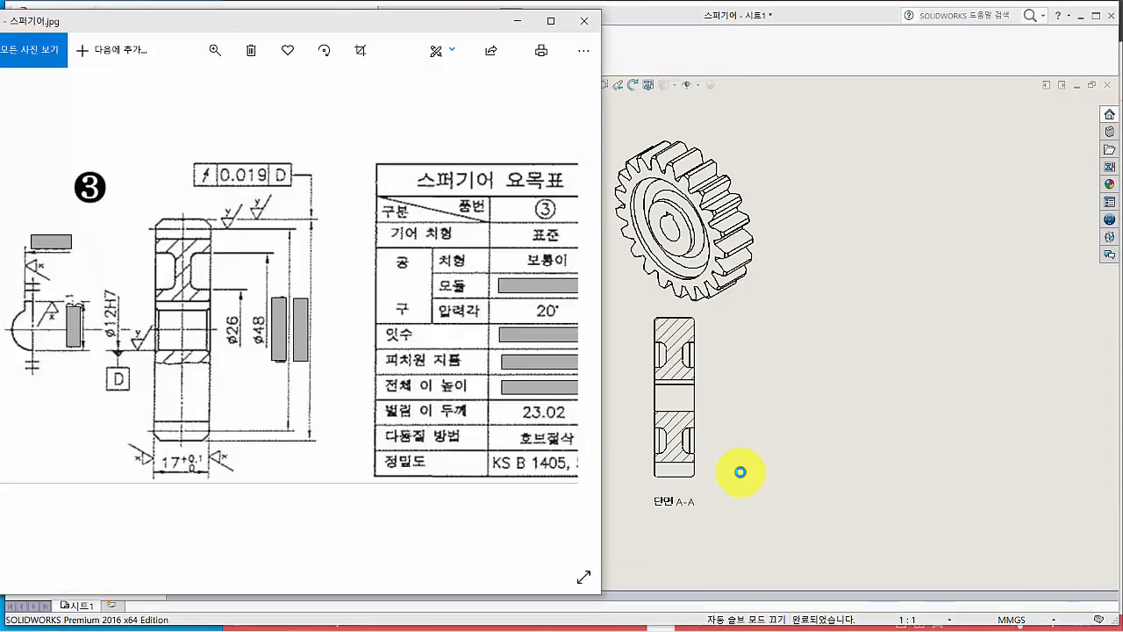
pyautogui.click(840, 68)
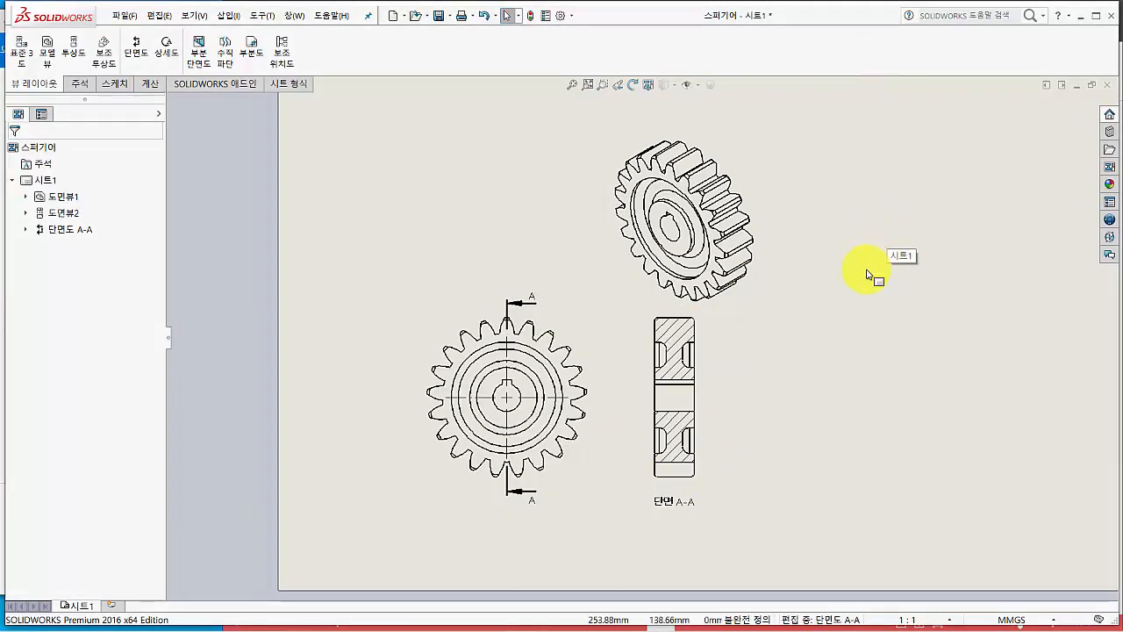
pyautogui.scroll(1, 866, 274)
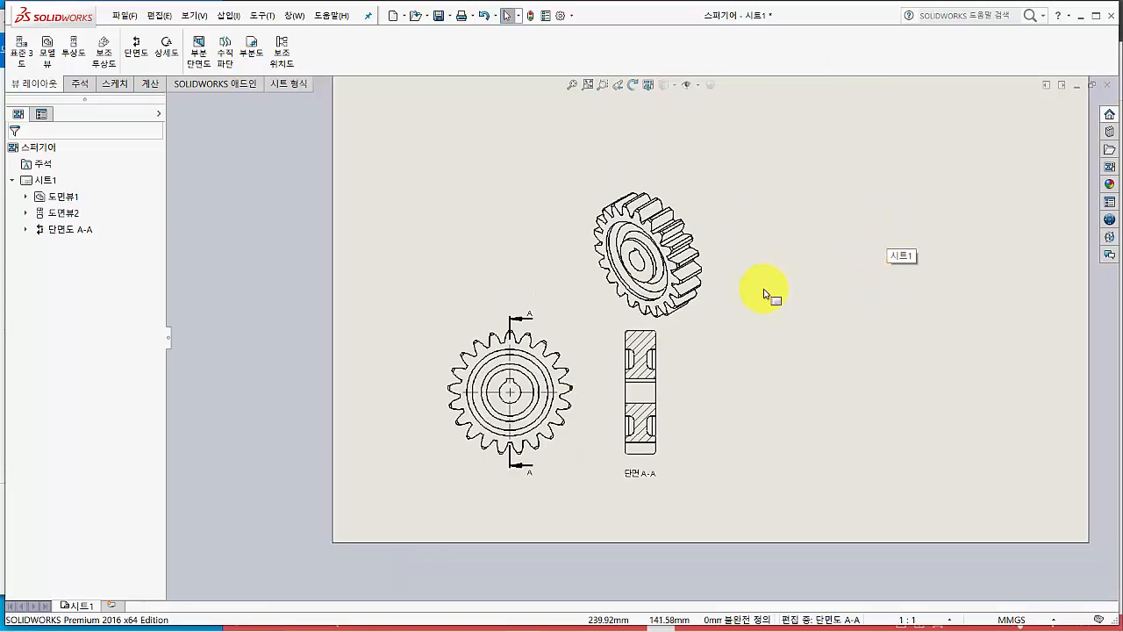
pyautogui.scroll(-1, 763, 298)
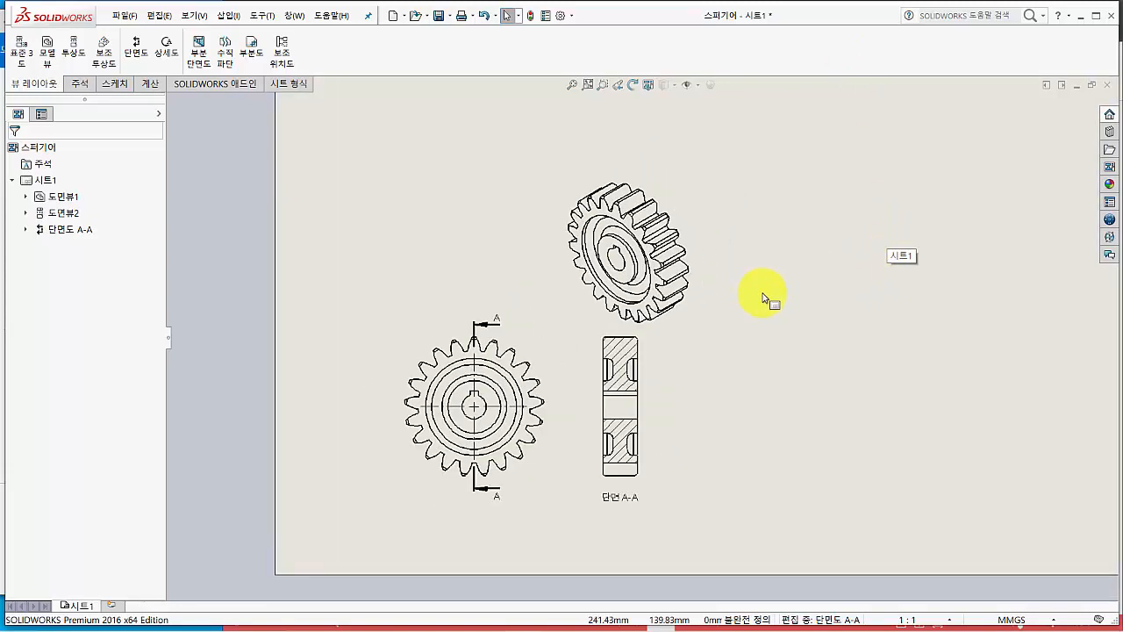